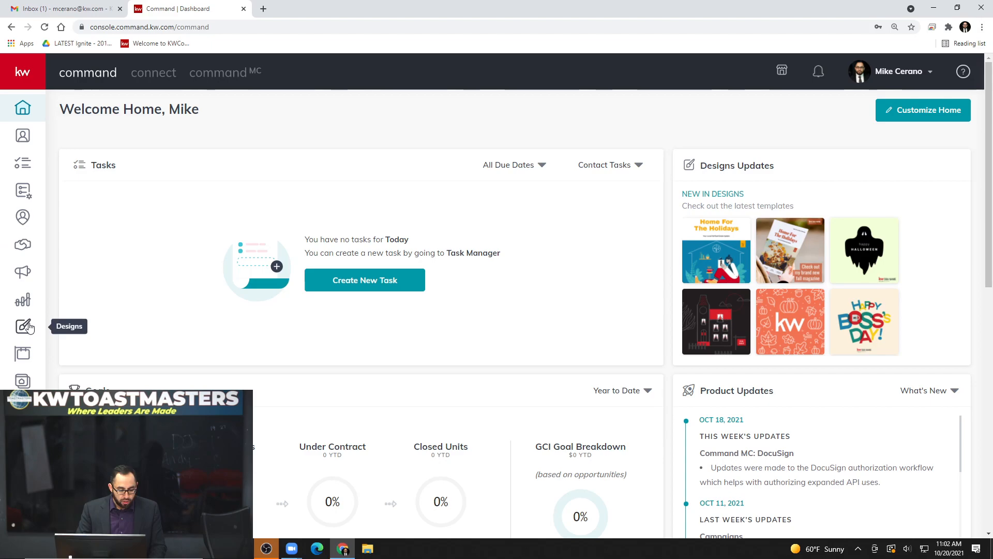
- Expand the side navigation to show its labels and open the Designs section
left_click(23, 74)
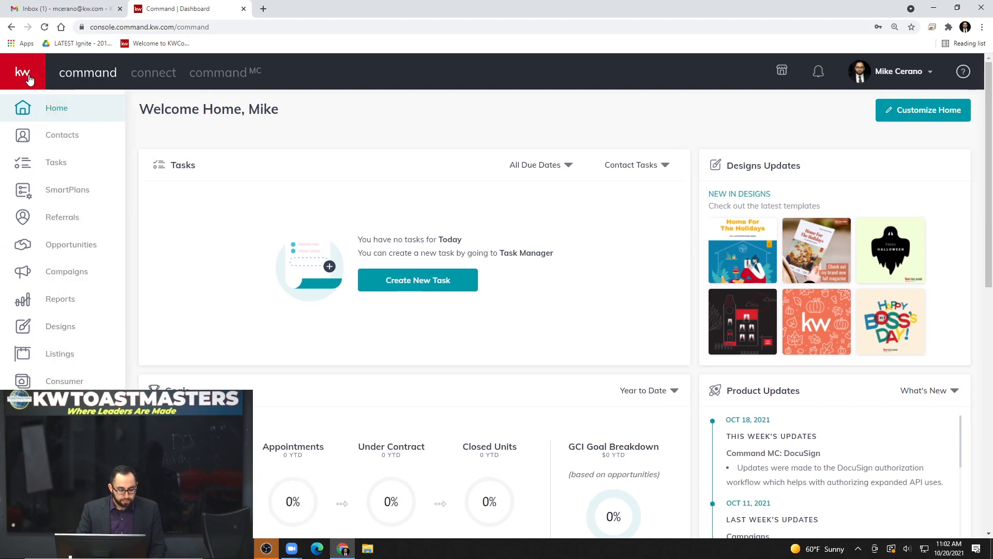
left_click(26, 76)
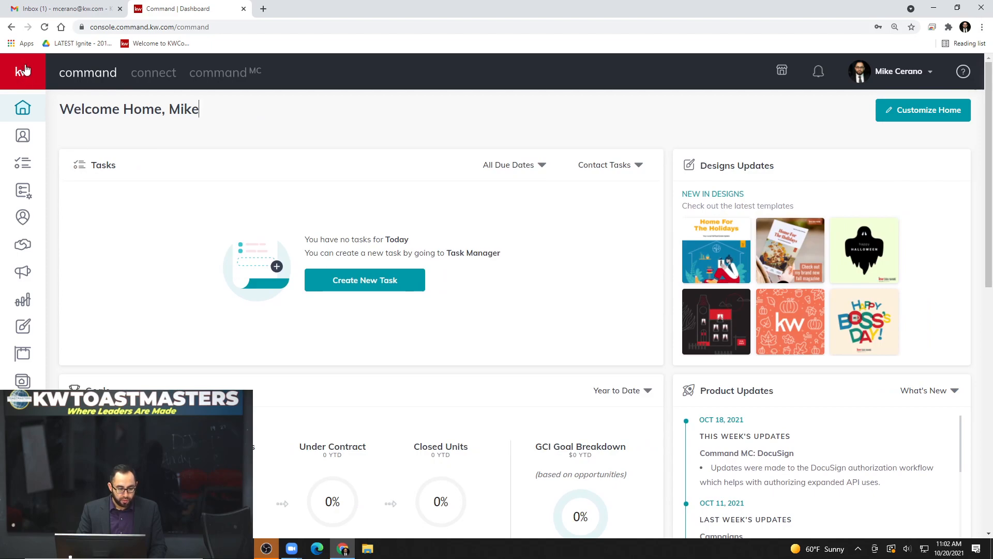
left_click(21, 75)
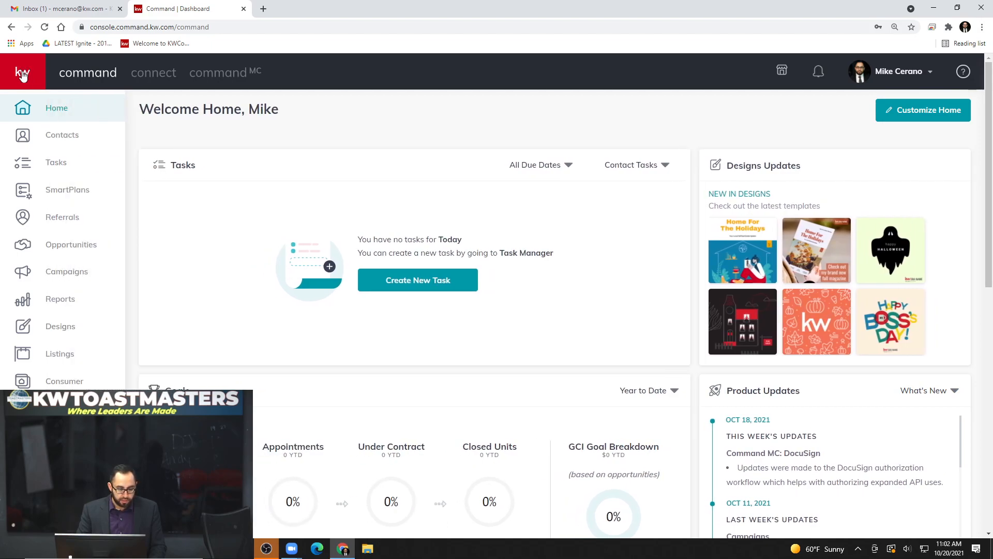
left_click(65, 326)
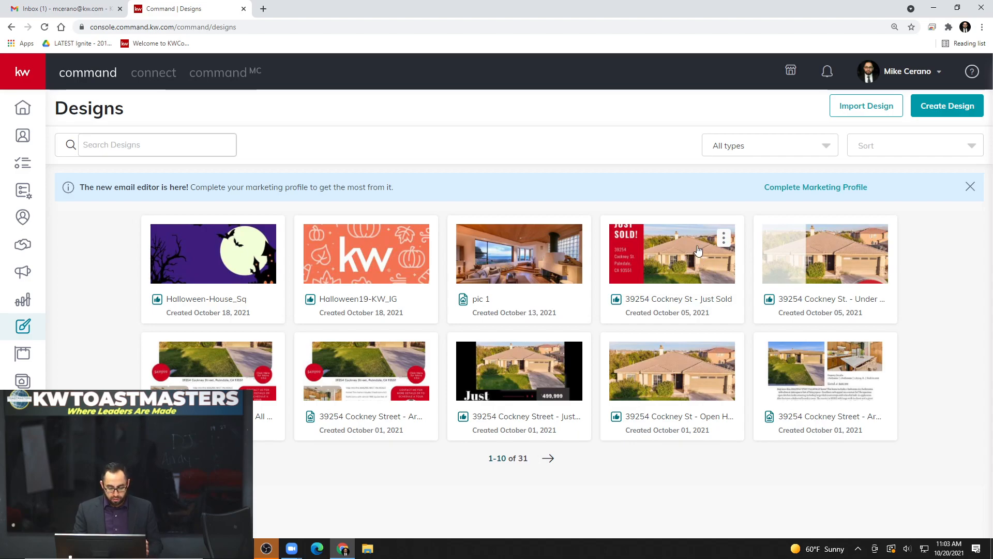
- Show the available actions for the saved Just Sold social design, and close them without choosing one
left_click(723, 238)
left_click(663, 211)
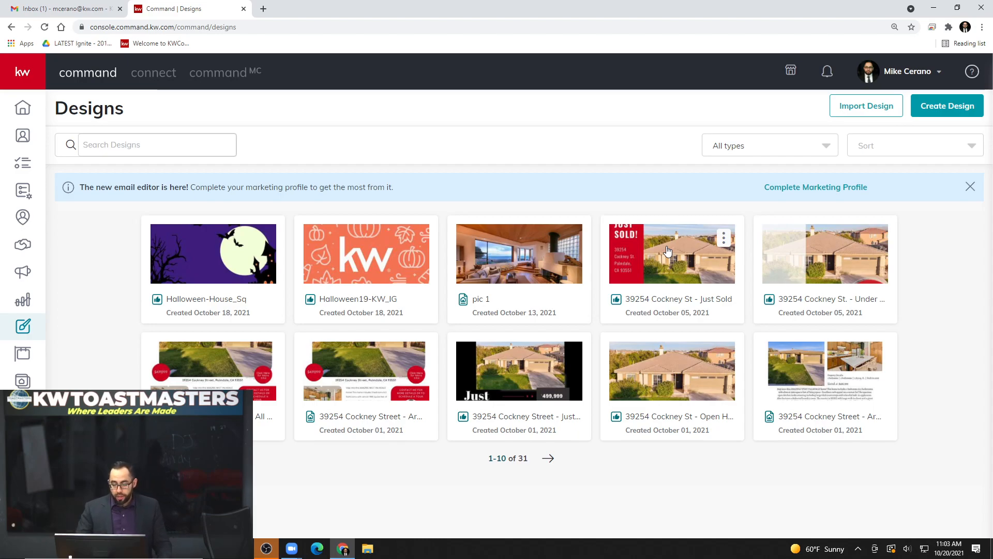
left_click(724, 239)
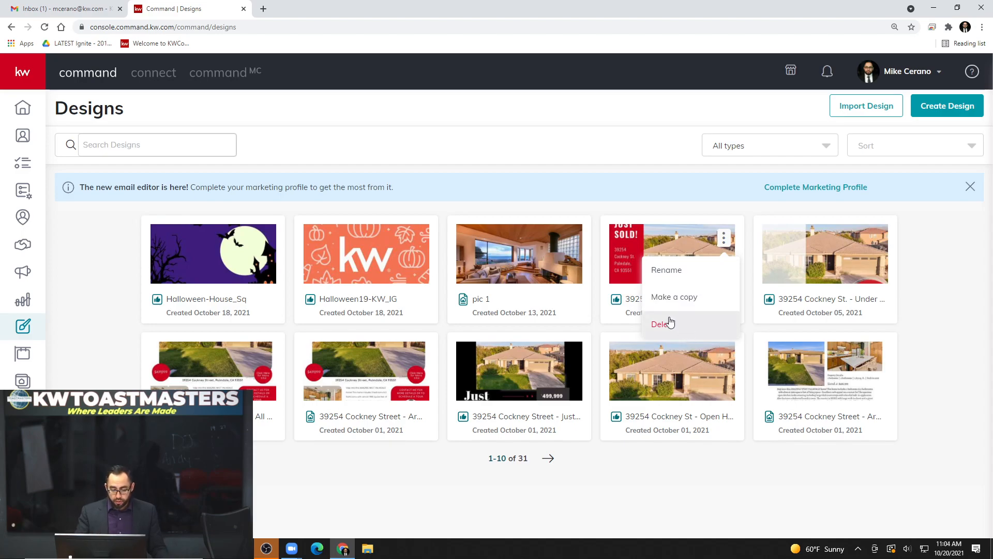
left_click(425, 461)
mouse_move(737, 354)
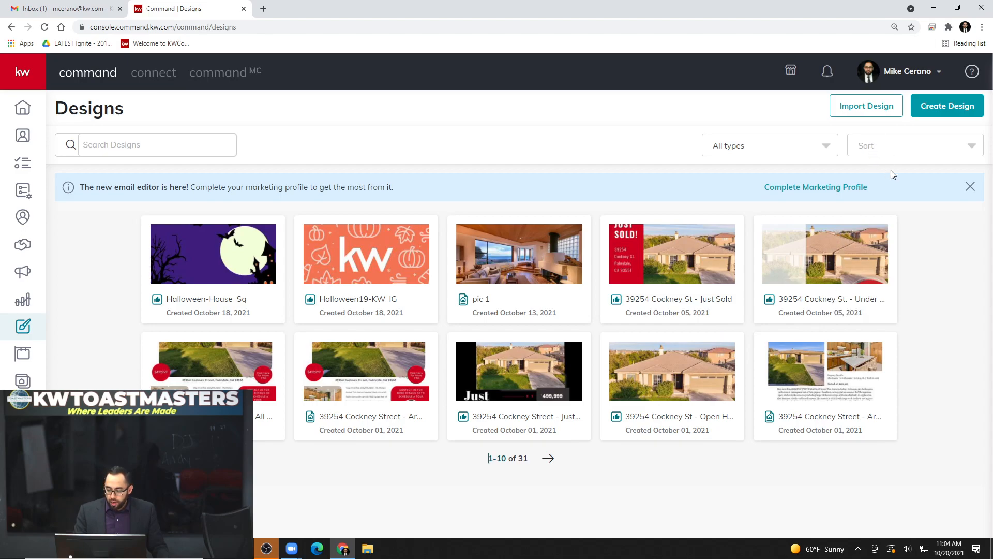
- Create a Print design with Import photos & Text from a Listing enabled and continue to the listing choice
left_click(949, 116)
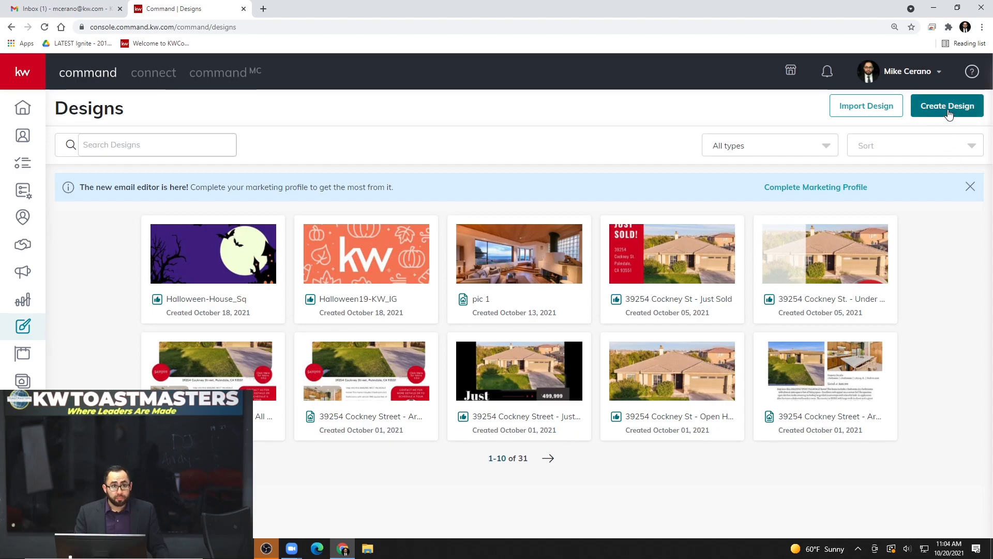
left_click(950, 113)
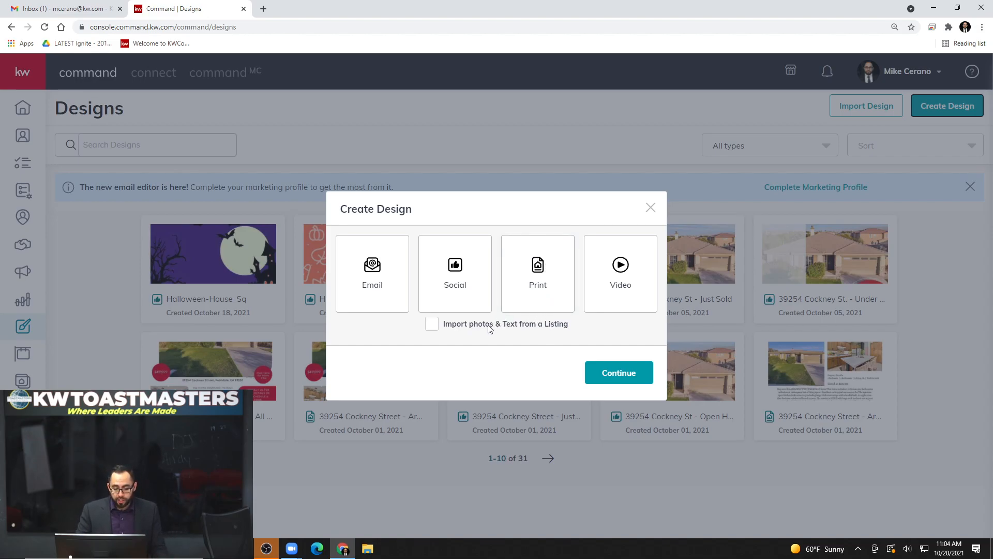
left_click(456, 324)
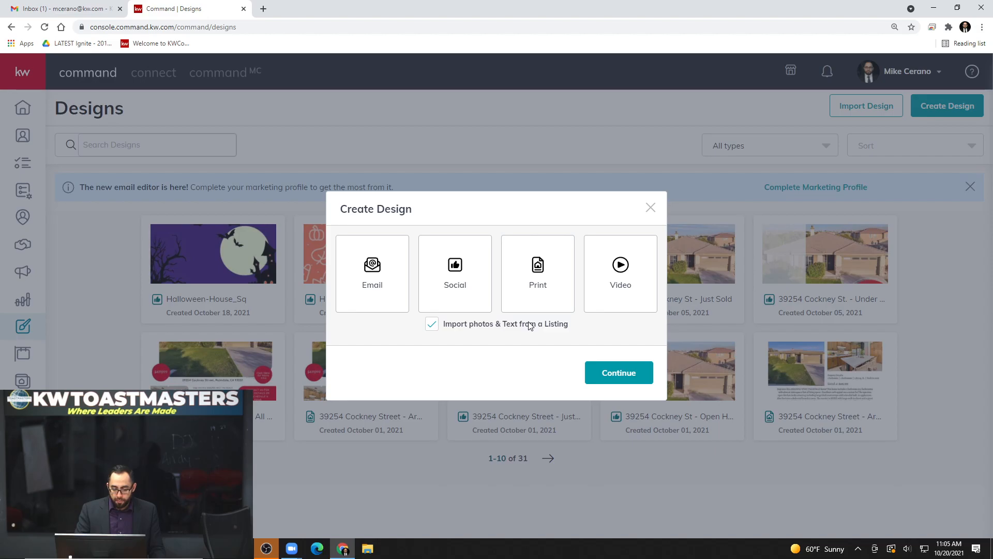
left_click(547, 270)
left_click(624, 379)
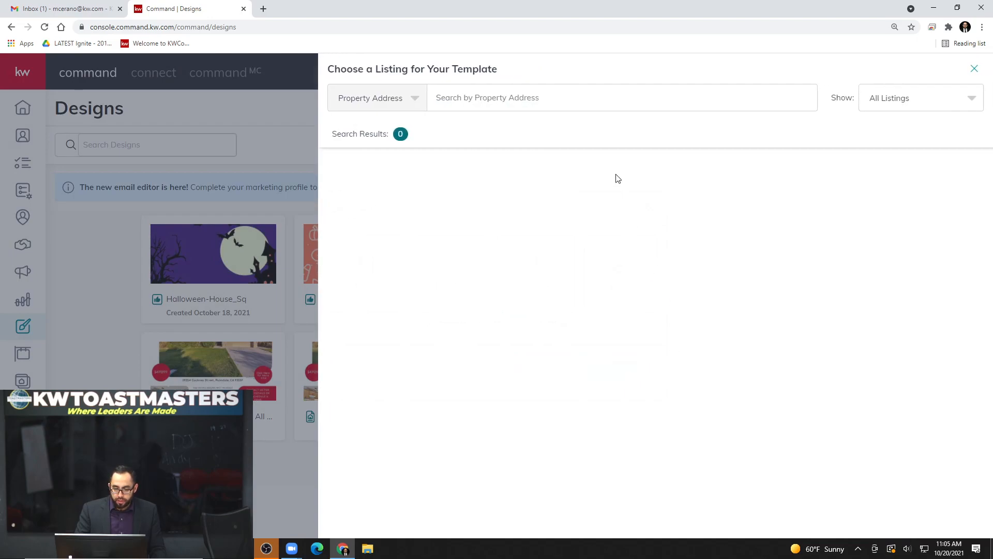
- Search the listings by property address for 123, replace the search with palmdale, and select the $899900 Palmdale listing
left_click(617, 100)
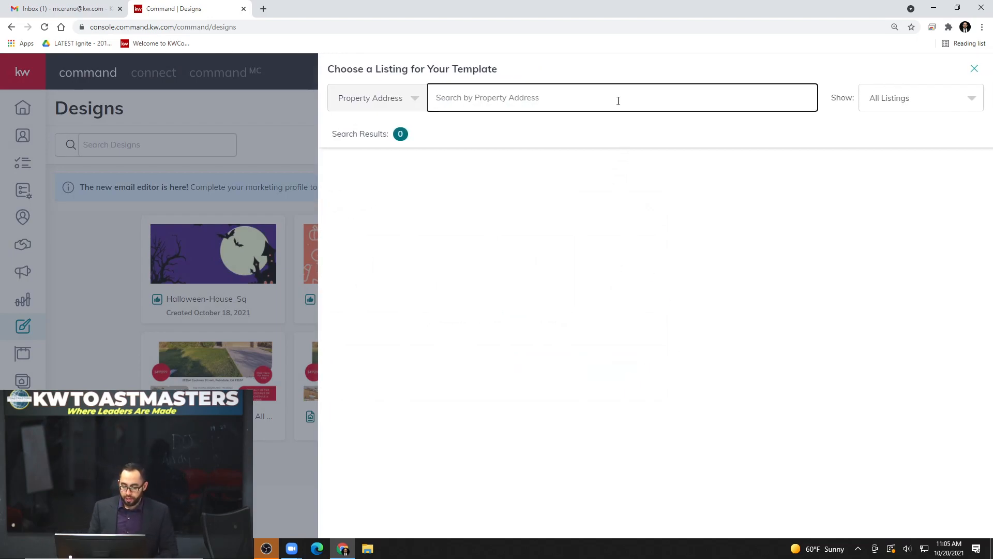
type("123")
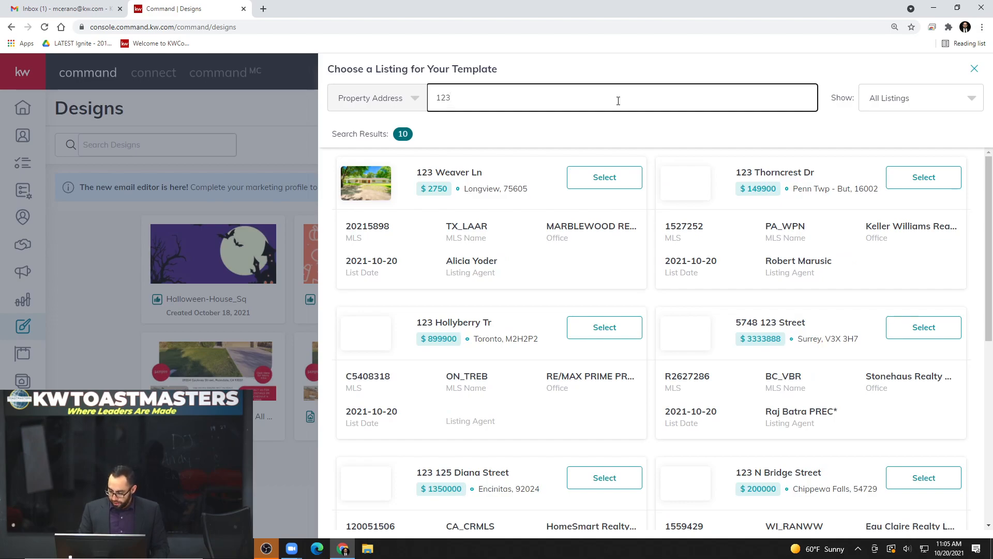
key("BackSpace")
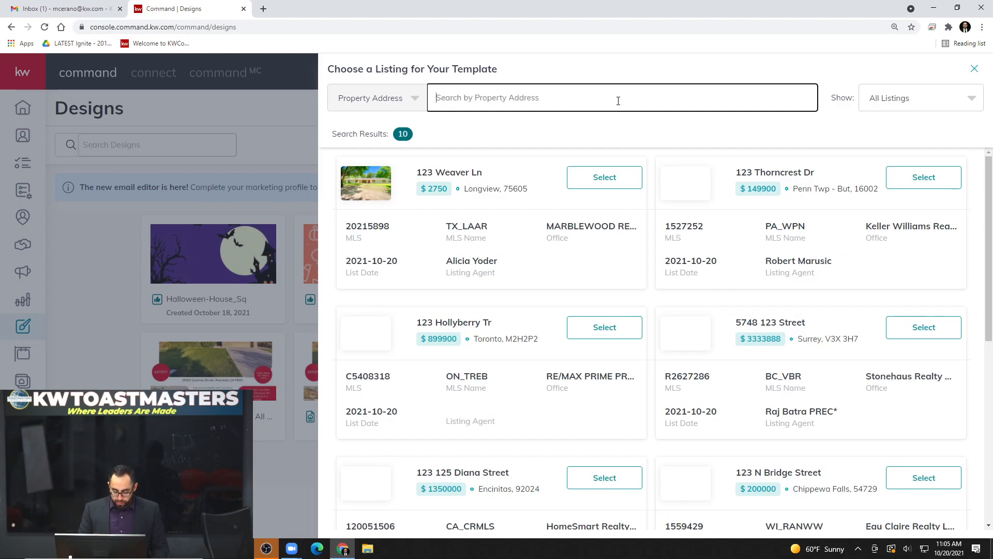
type("palmdale")
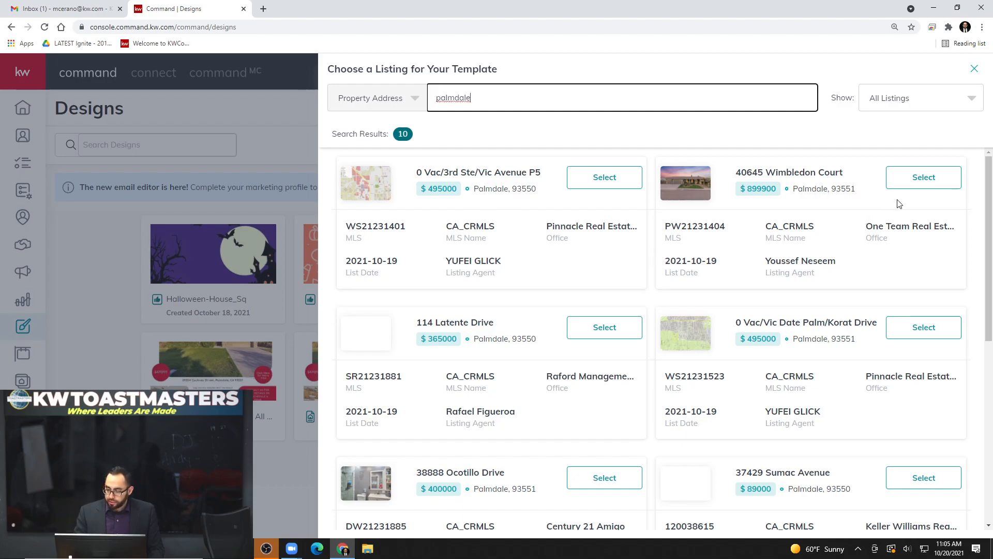
left_click(930, 178)
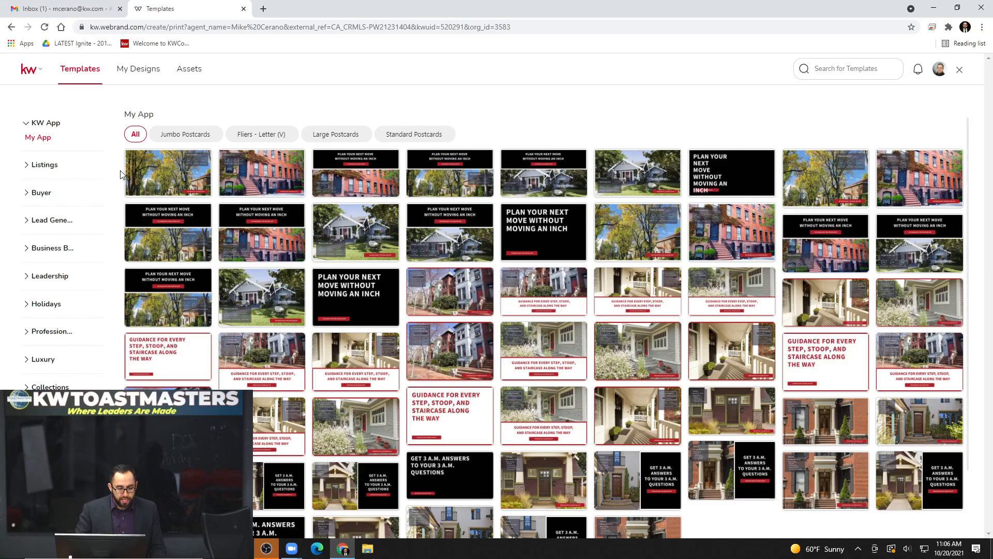
- Expand the Listings template category and display its Open House templates
left_click(42, 165)
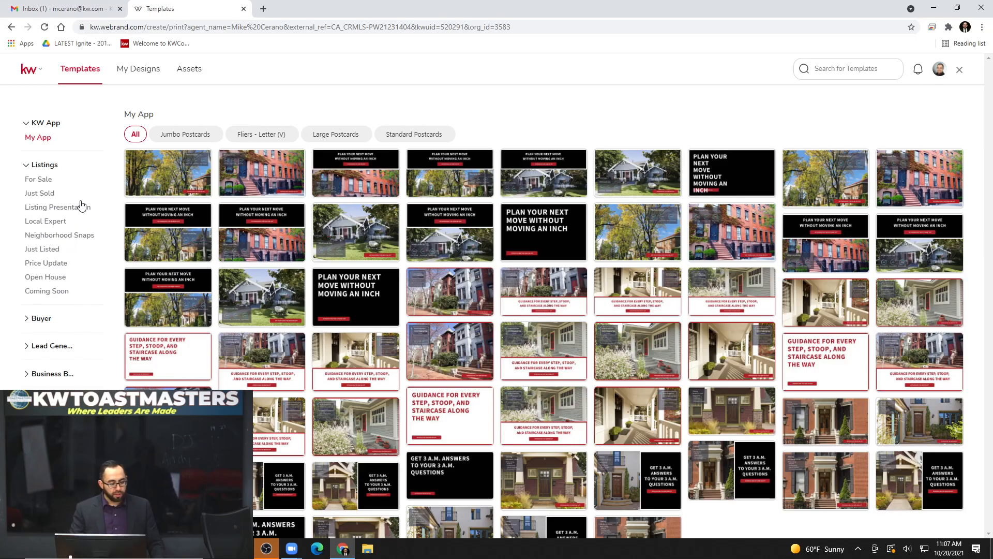
left_click(52, 278)
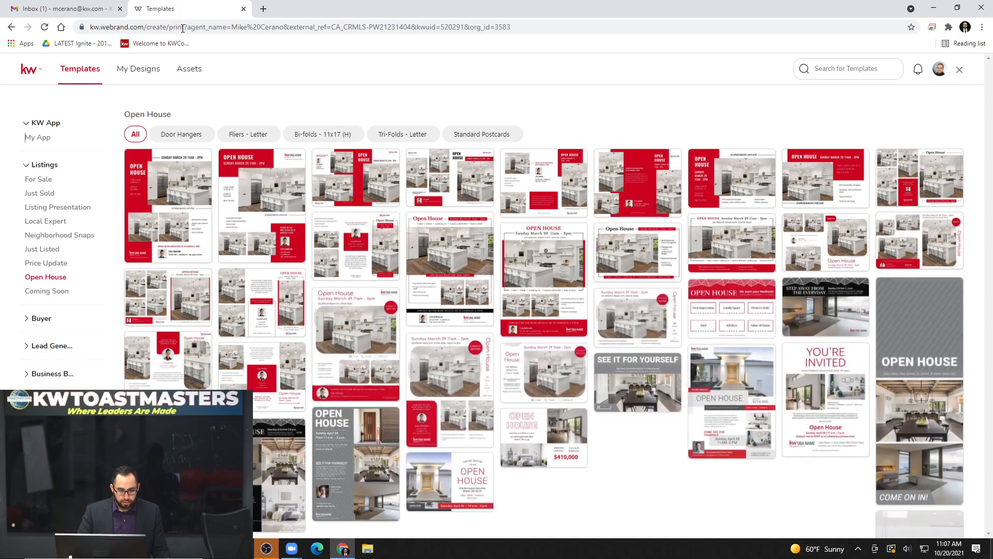
- Open agent.kw.com/command in a new browser tab, place it before the Templates tab, and open its Designs section
left_click(264, 8)
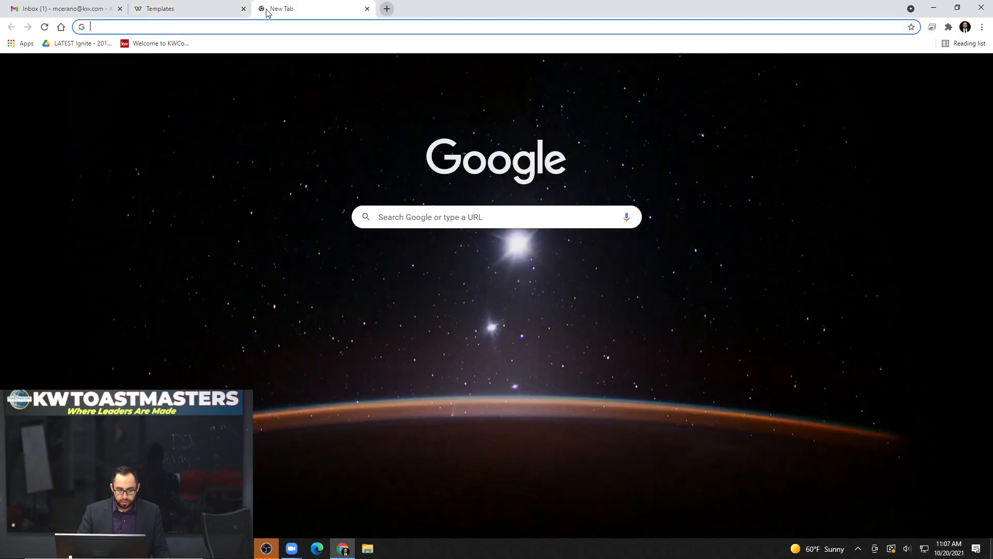
type("agent")
key("Return")
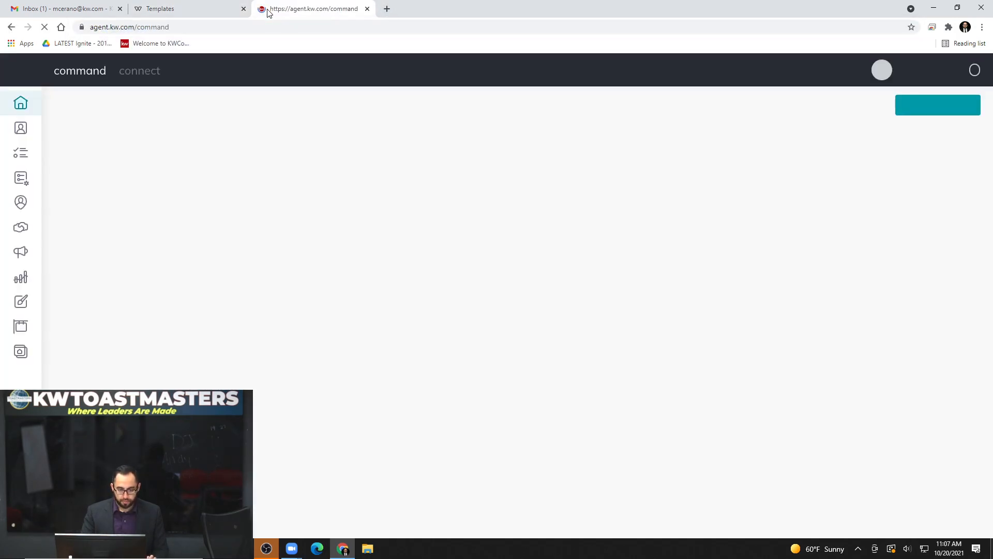
left_click_drag(299, 11, 204, 17)
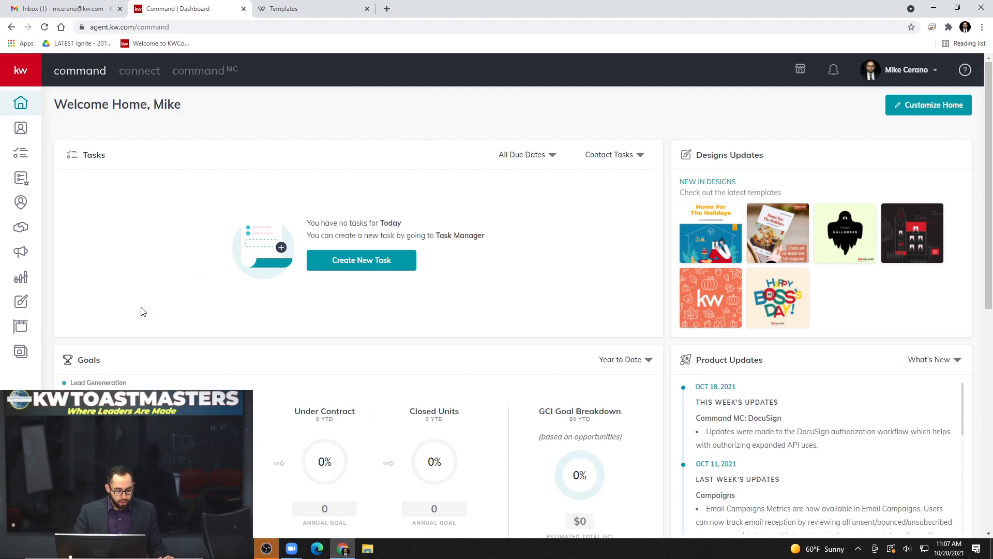
left_click(26, 303)
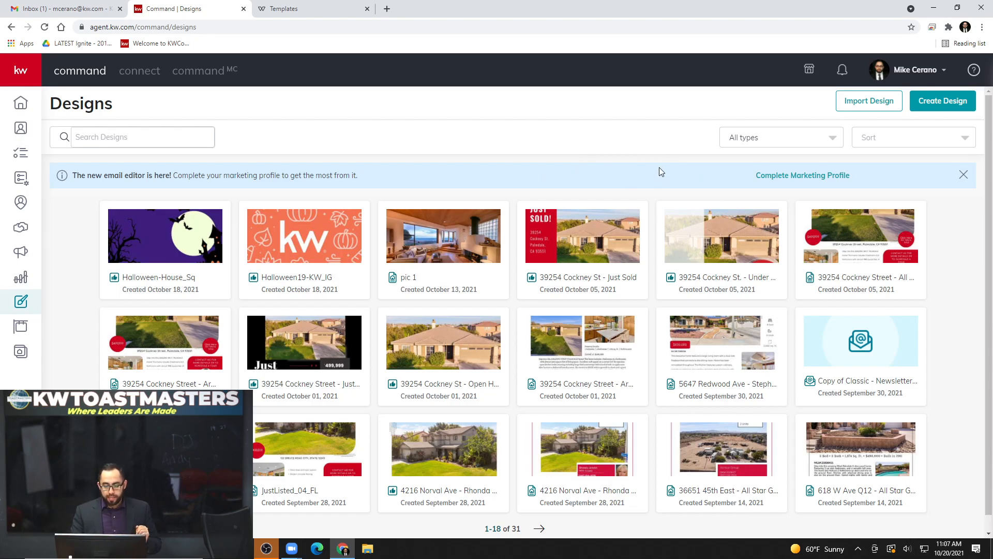
- Start another Print design, keeping the listing photo and text import enabled, and continue to its listing choice
left_click(951, 102)
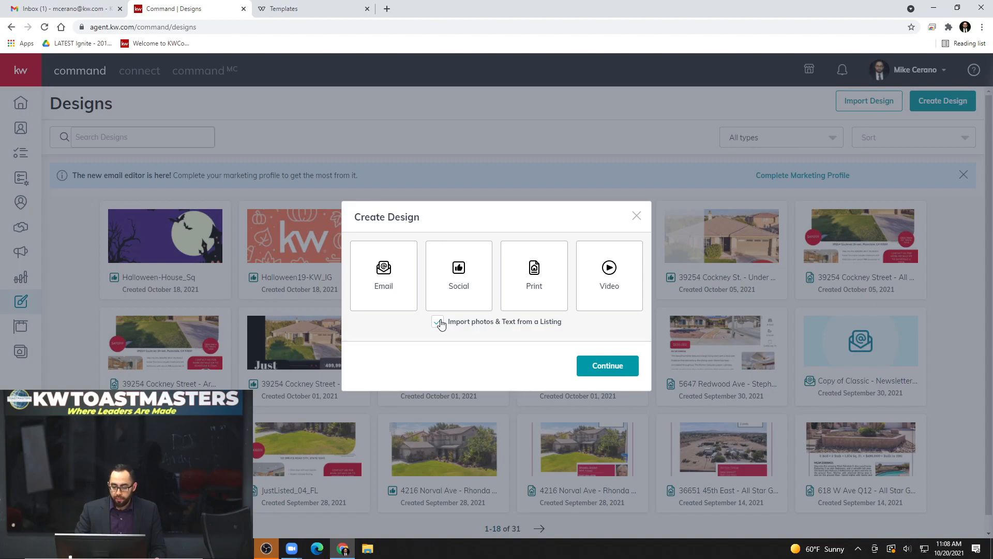
left_click(438, 323)
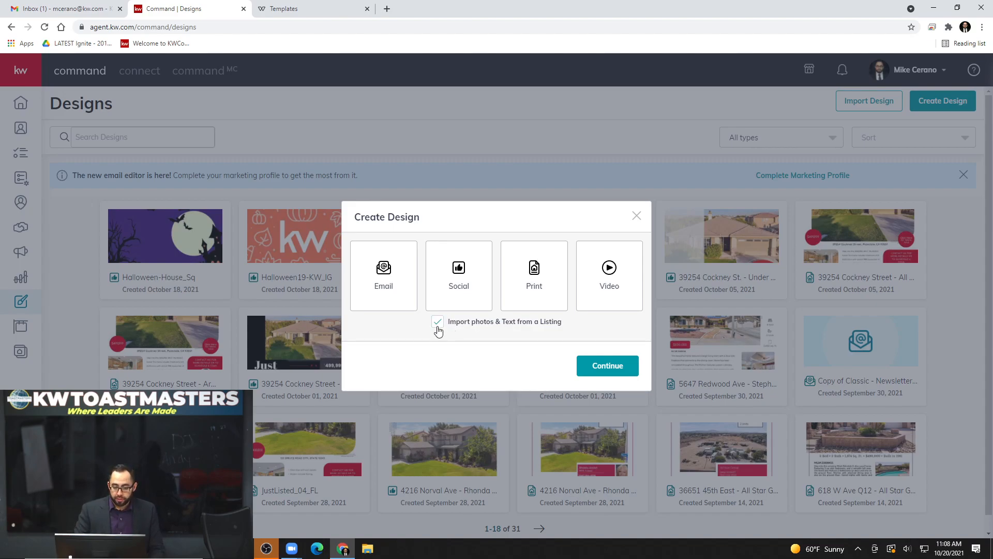
left_click(437, 323)
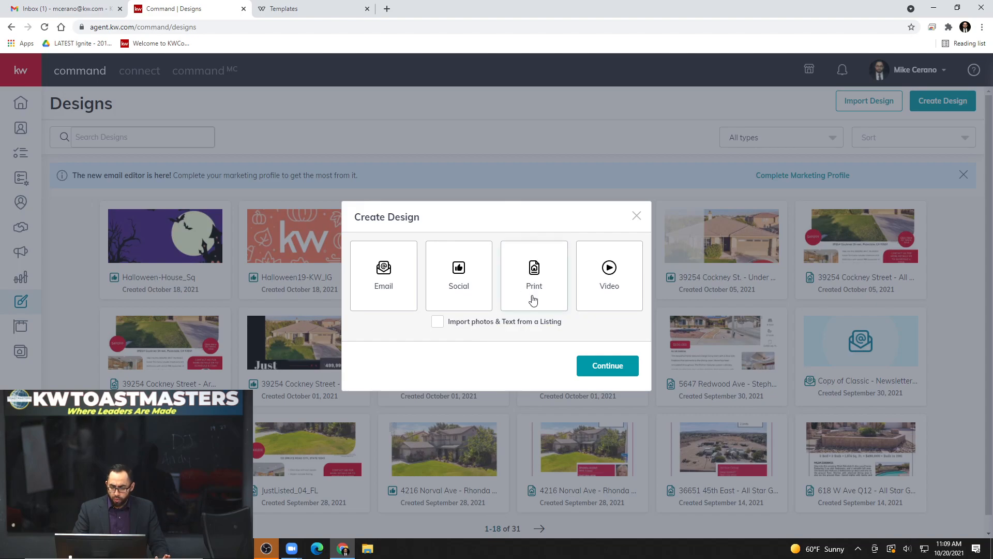
left_click(441, 323)
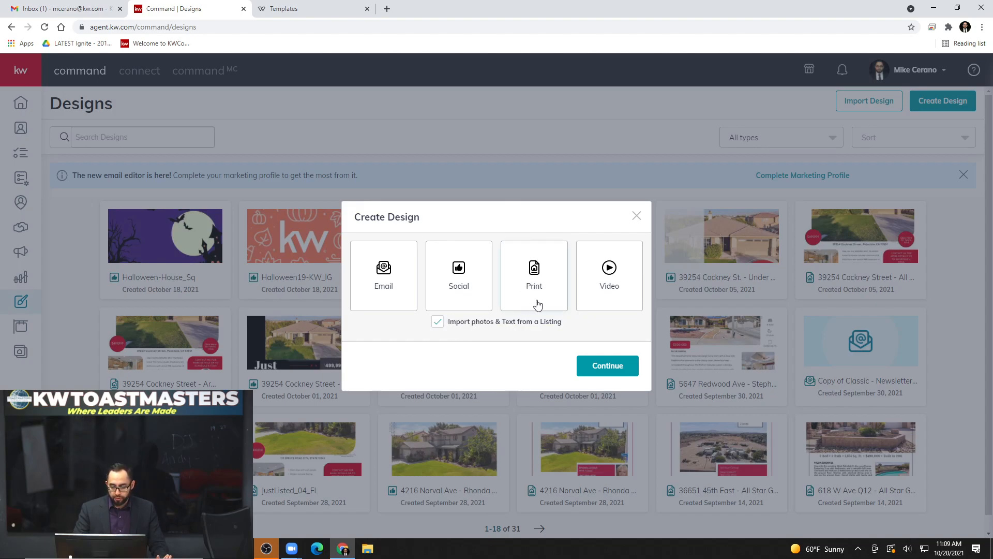
left_click(549, 291)
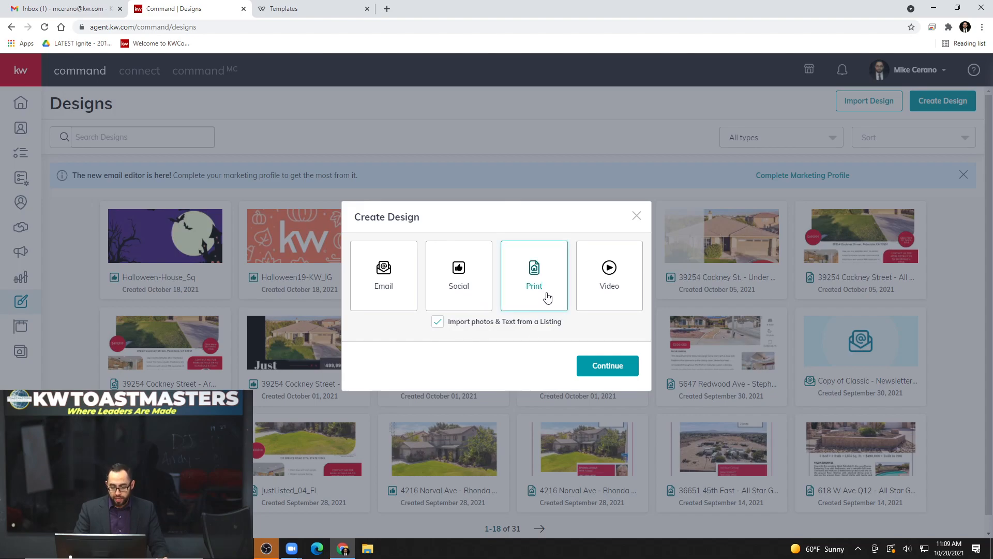
left_click(623, 368)
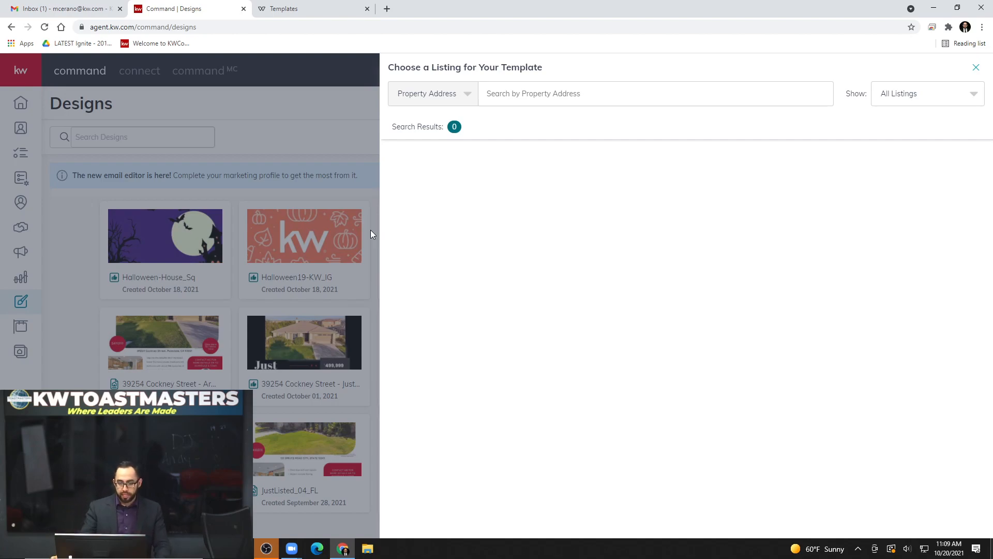
- Search the available listings by property address for 1345
left_click(566, 89)
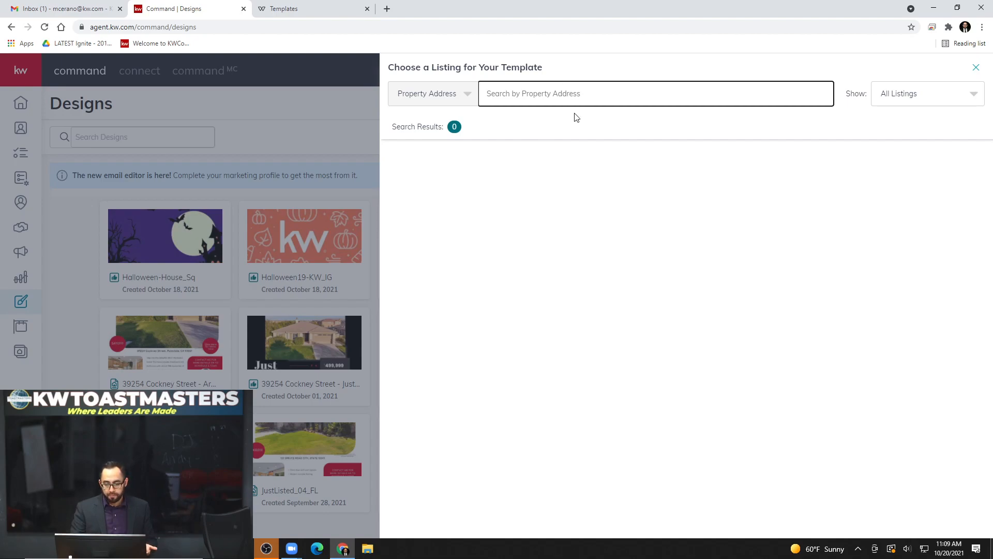
type("1345")
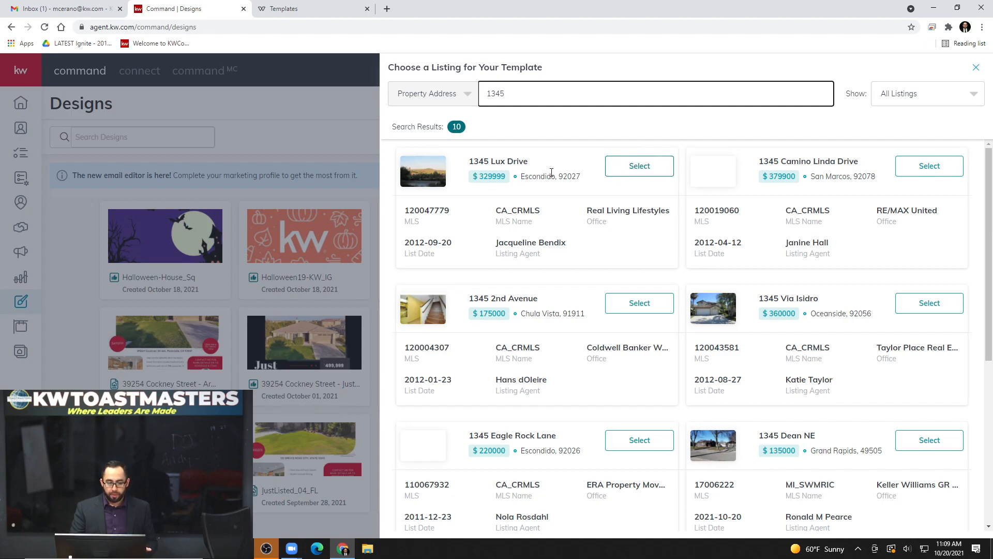
- Return to the Templates tab and examine the subcategories under Listings, Buyer and Lead Generation
left_click(298, 10)
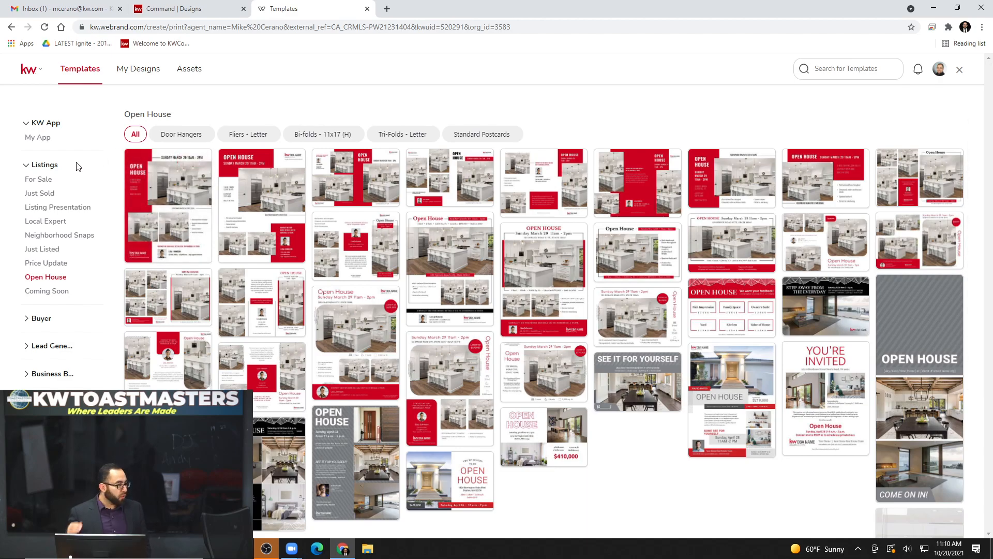
left_click(38, 167)
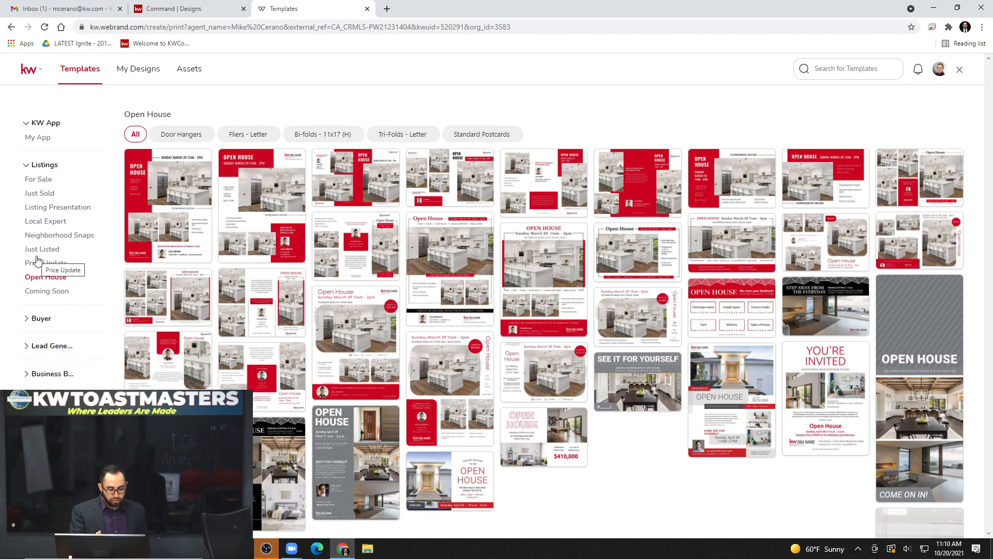
left_click(38, 319)
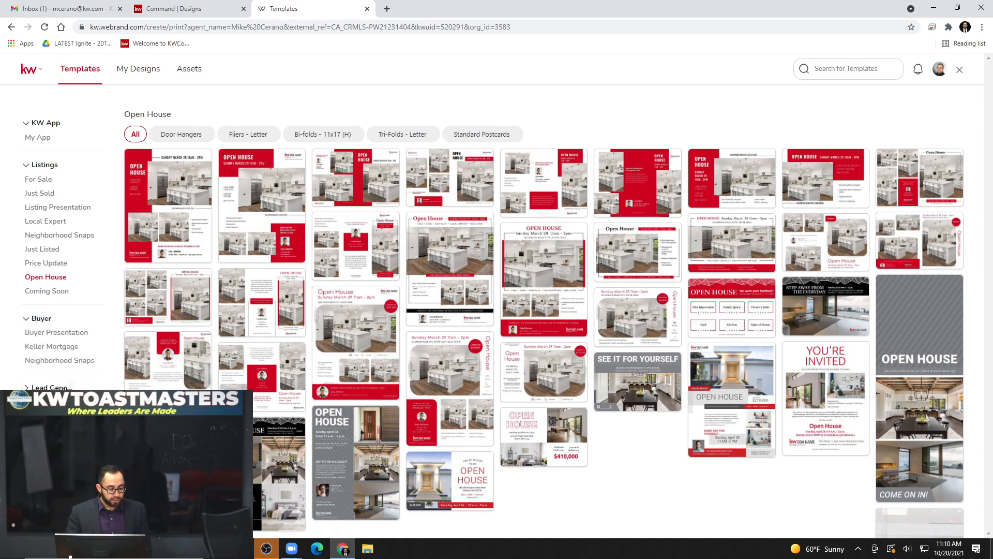
left_click(66, 387)
scroll(66, 385, "down", 2)
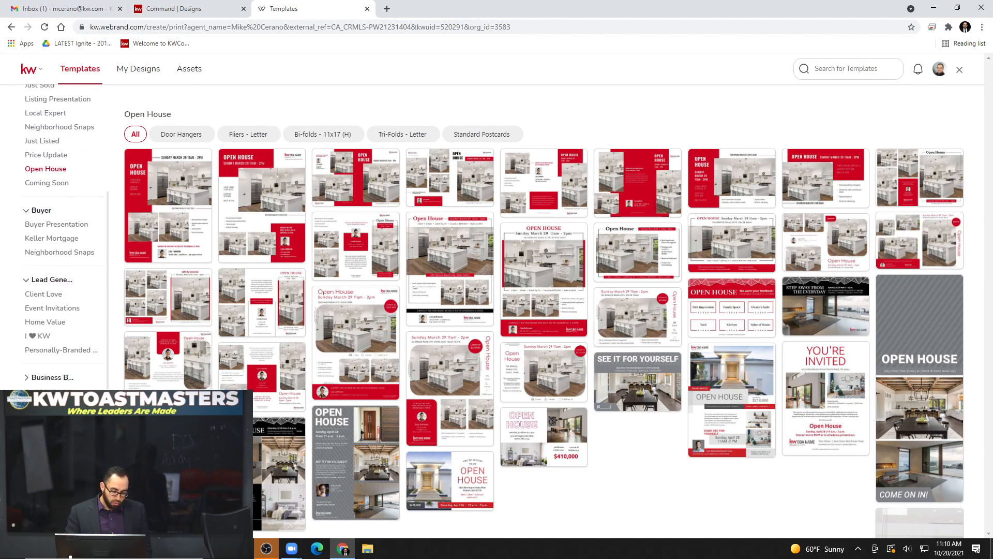
scroll(58, 232, "up", 2)
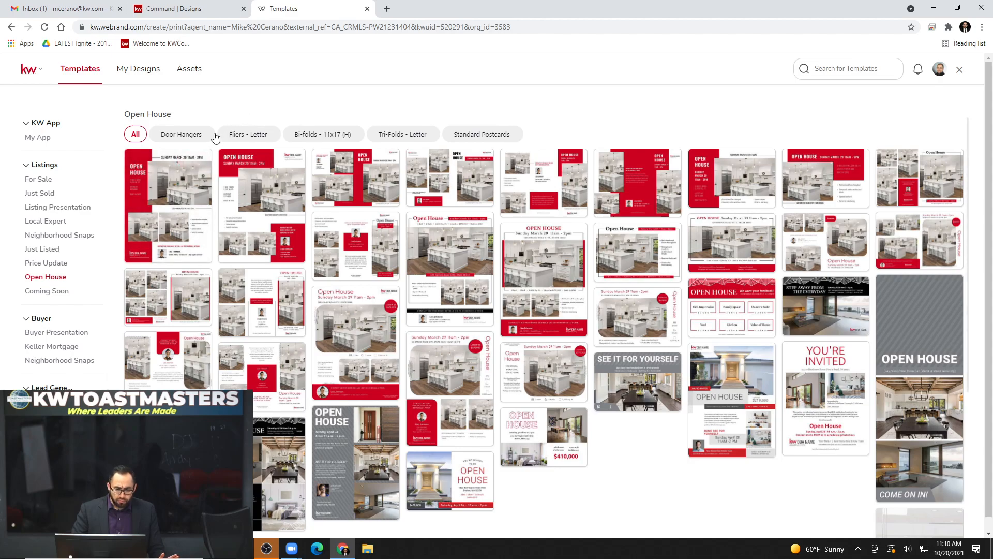
- Examine the Open House templates by format, covering door hangers, letter fliers, bi-folds, tri-folds and standard postcards
mouse_move(182, 153)
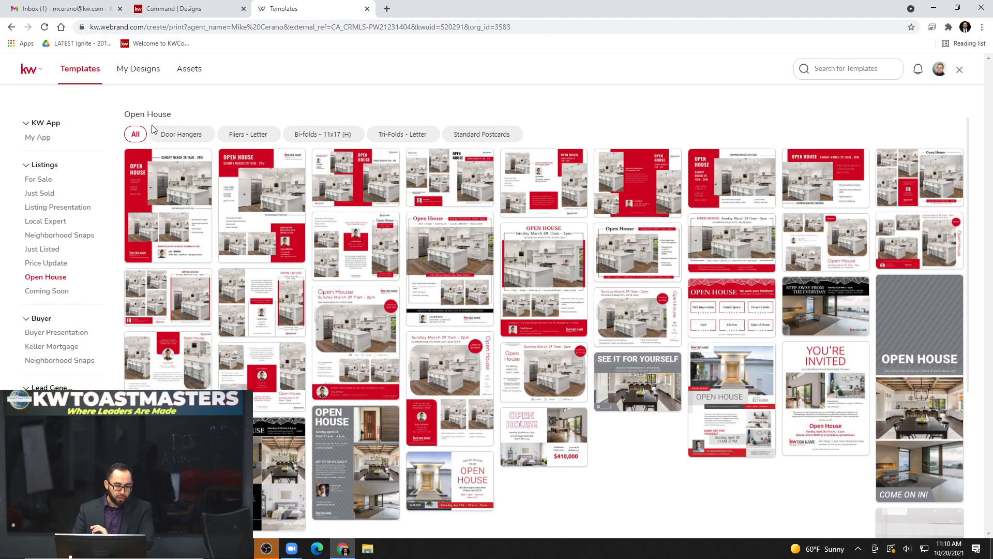
left_click(191, 139)
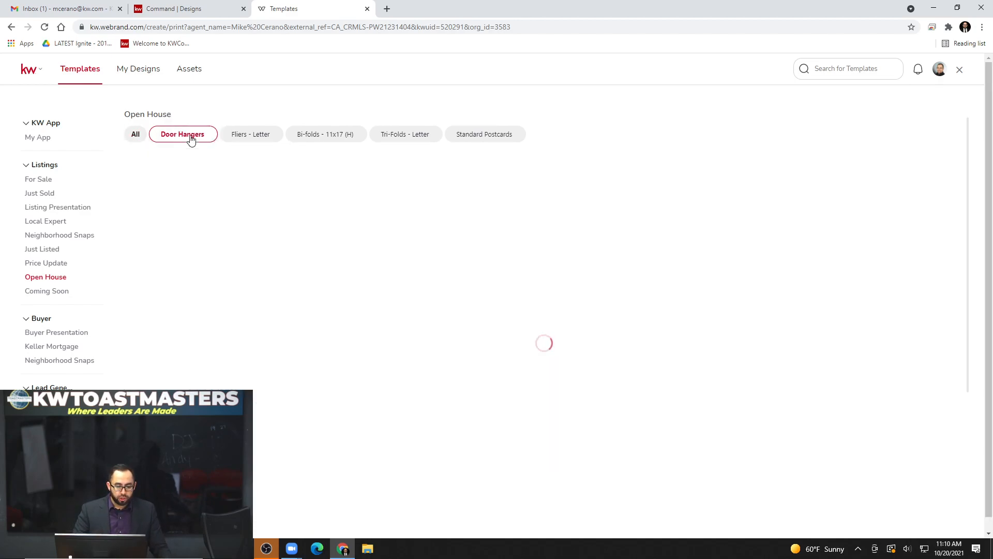
left_click(260, 137)
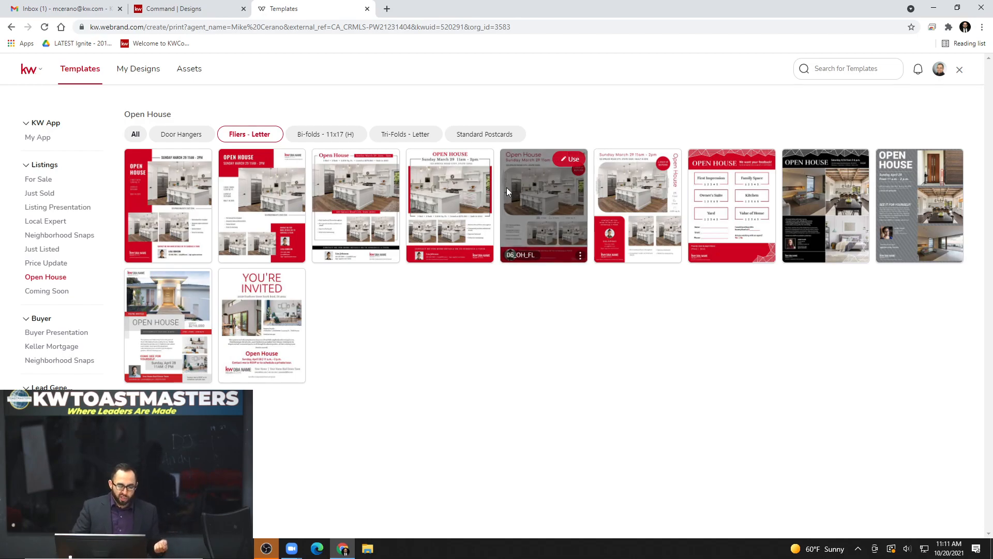
left_click(346, 136)
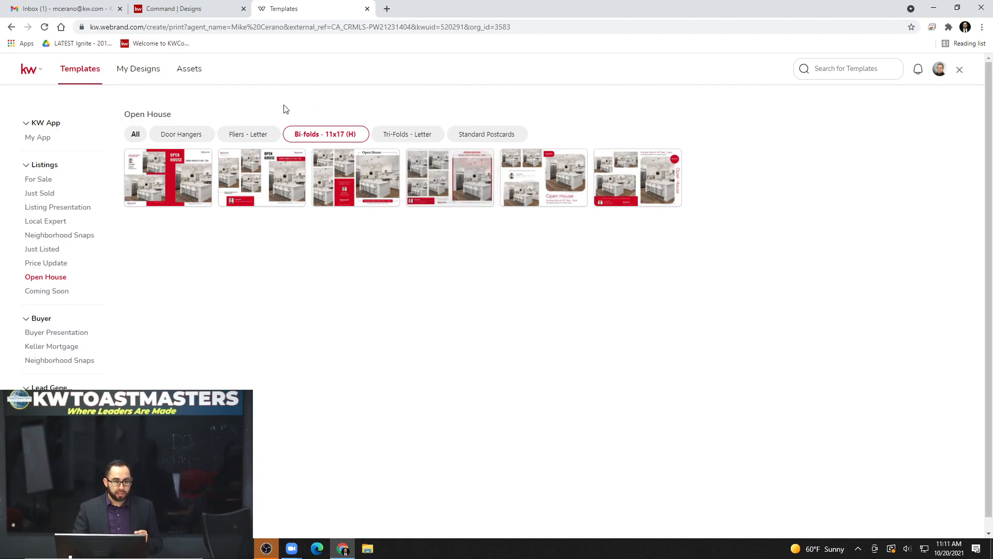
left_click(250, 135)
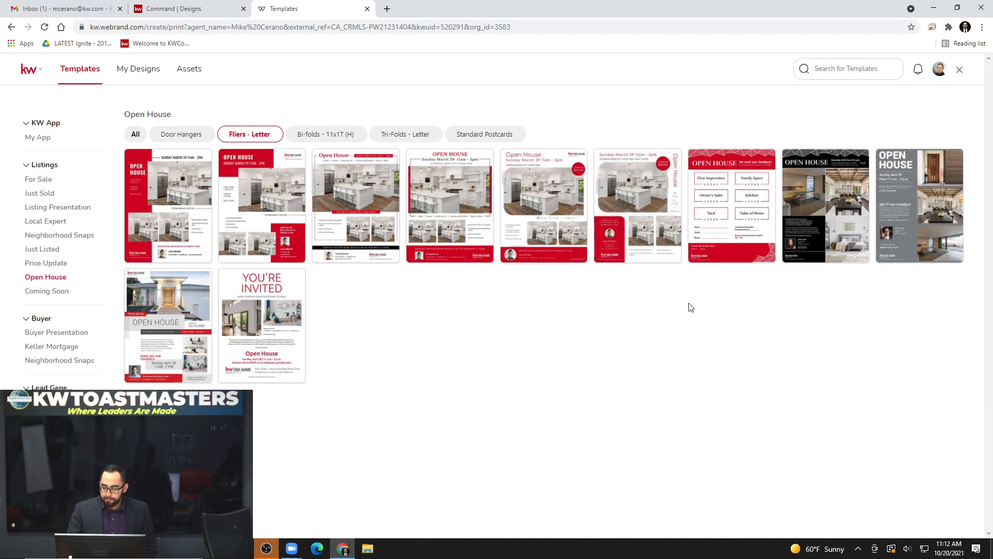
left_click(427, 141)
left_click(482, 135)
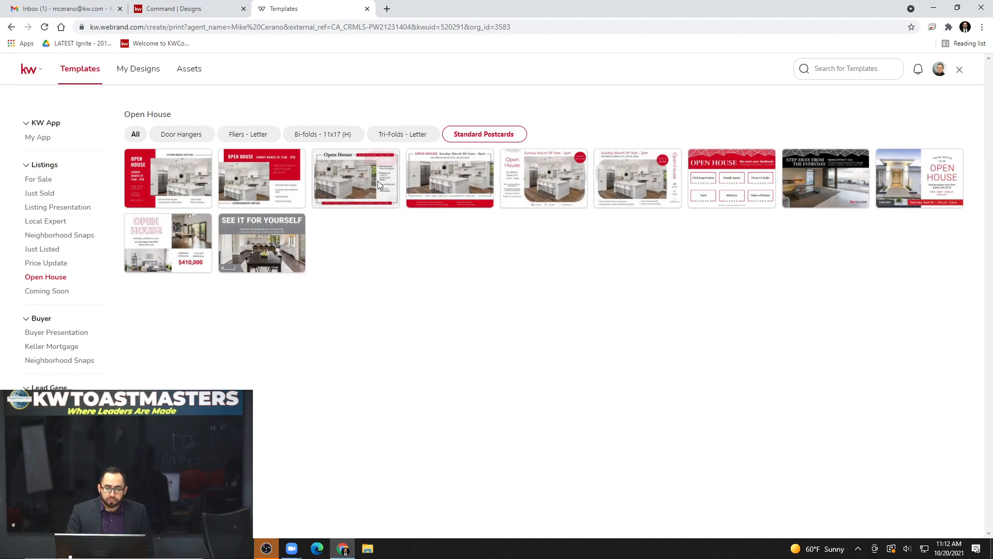
left_click(265, 137)
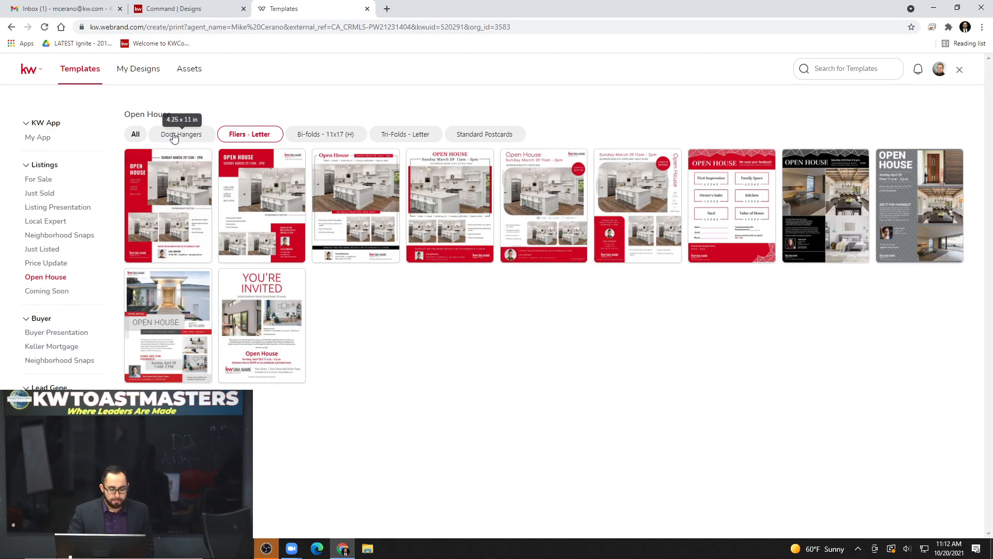
left_click(140, 138)
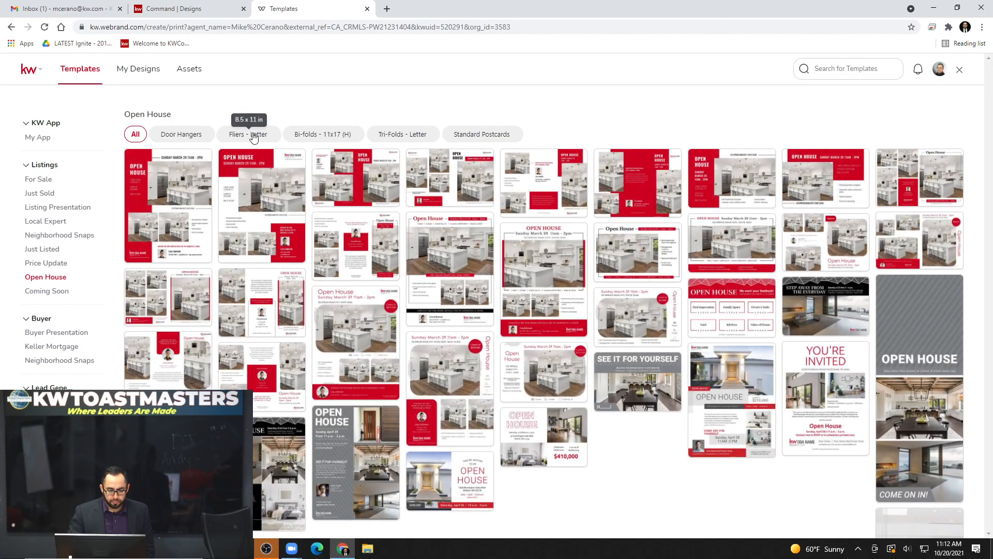
- Filter the Open House templates to letter fliers, open the black 04_OH_FL template for editing, and dismiss the print order notice
left_click(253, 135)
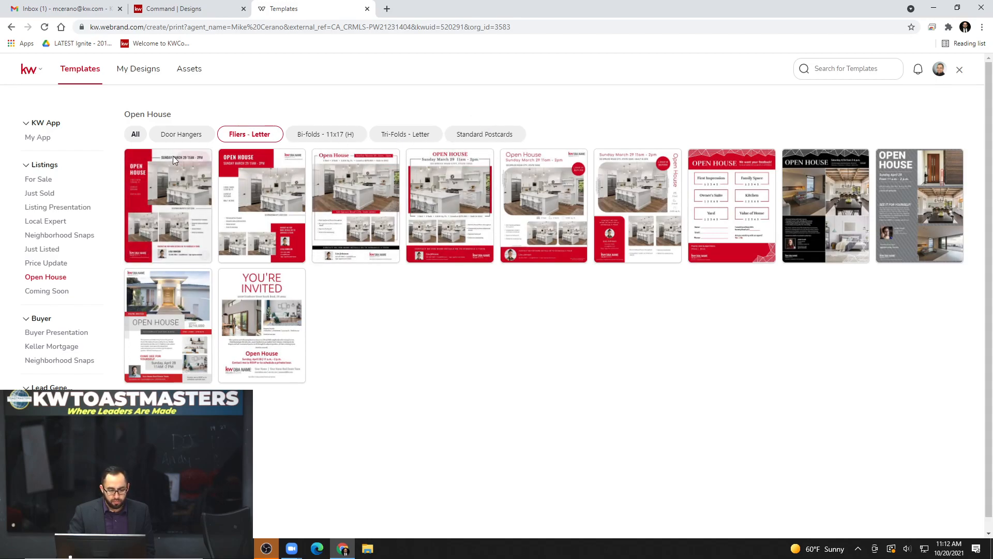
mouse_move(151, 149)
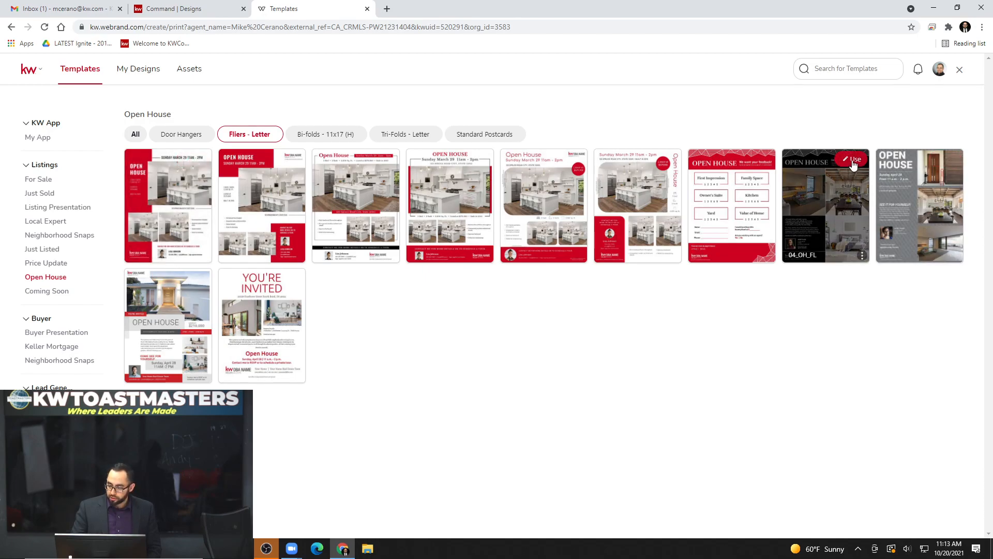
left_click(853, 163)
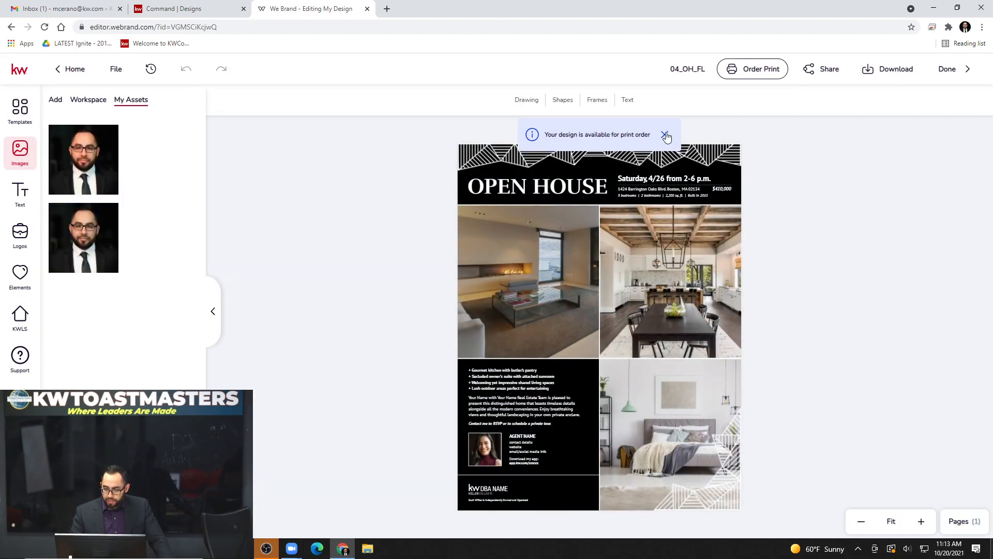
left_click(665, 136)
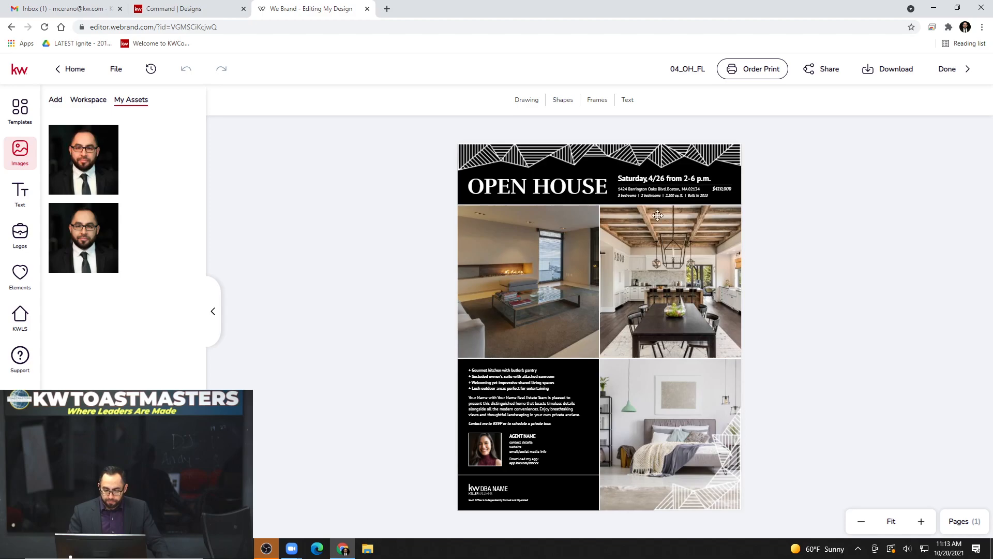
- Check the separate text boxes in the flier's header: title, date and time, address, property details and price
left_click(568, 192)
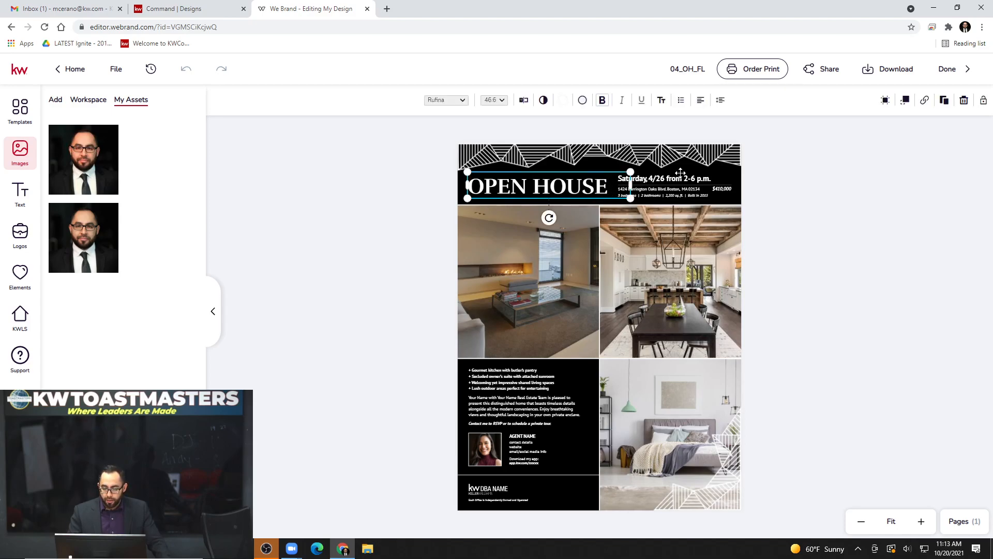
left_click(656, 179)
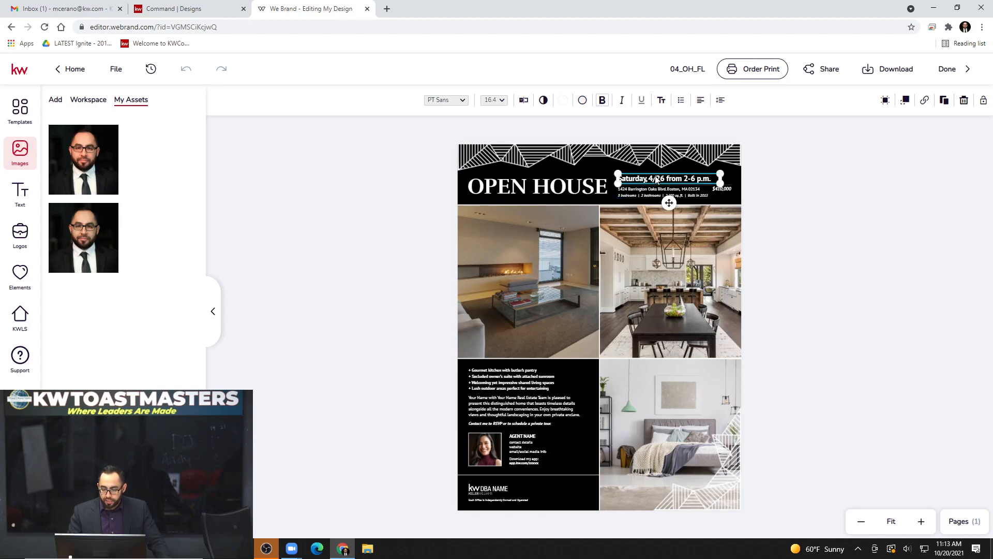
left_click(658, 192)
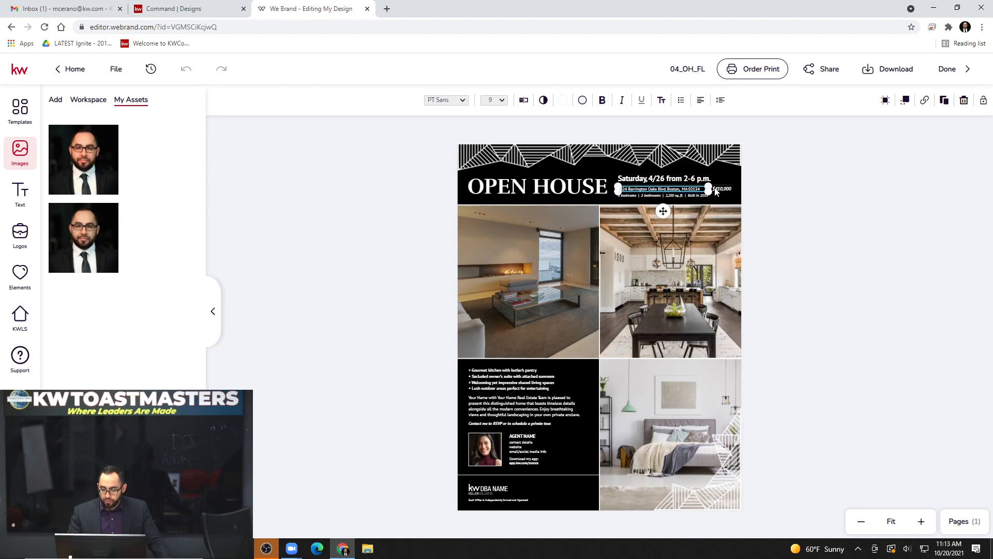
left_click(722, 189)
left_click(663, 196)
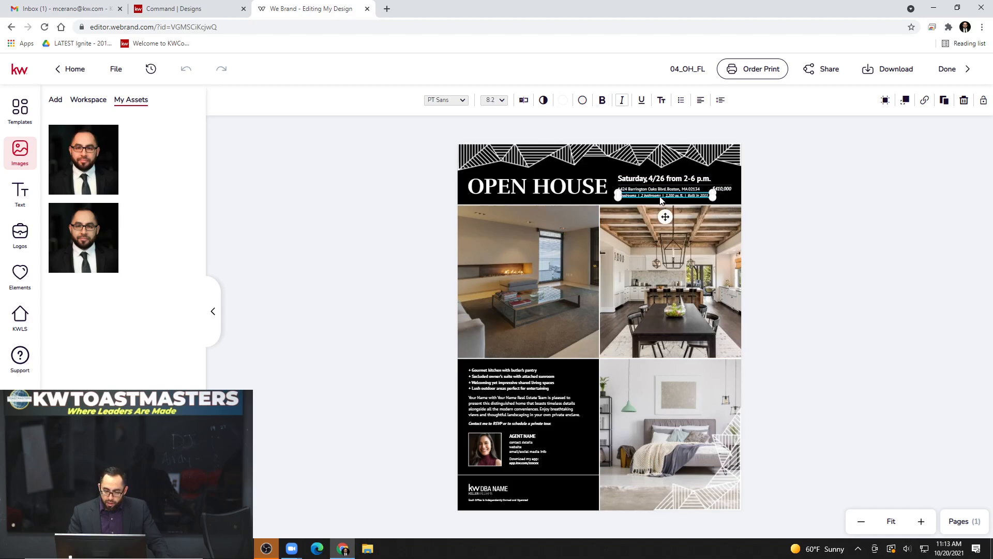
left_click(723, 190)
left_click(845, 376)
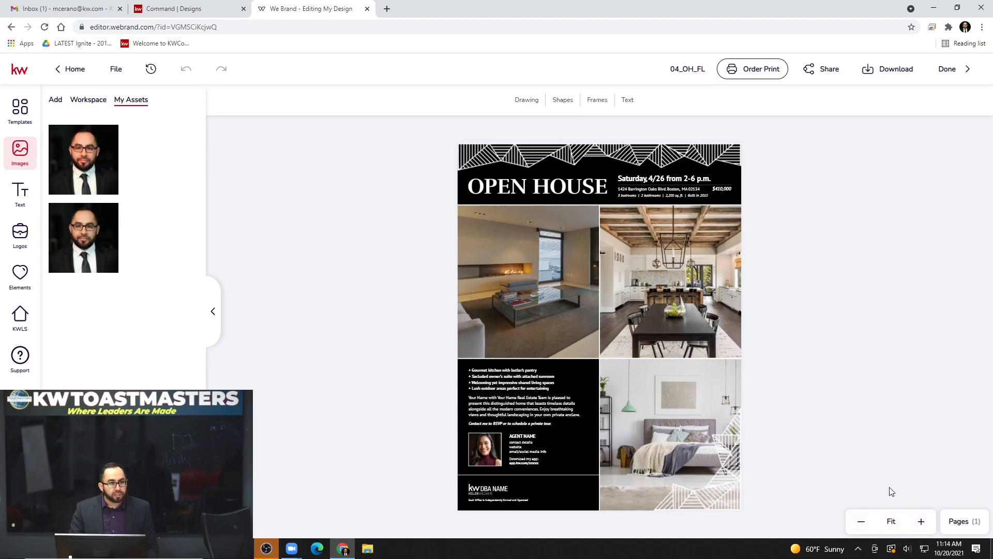
- Enlarge the flier to 143% and look over its header, photos, description and agent section
left_click(931, 527)
left_click(931, 527)
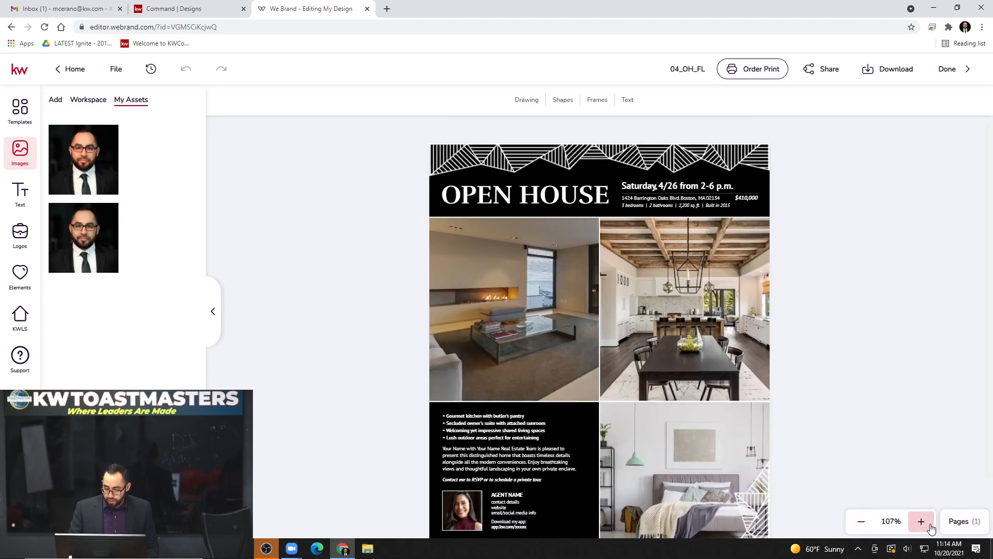
left_click(931, 526)
left_click(932, 527)
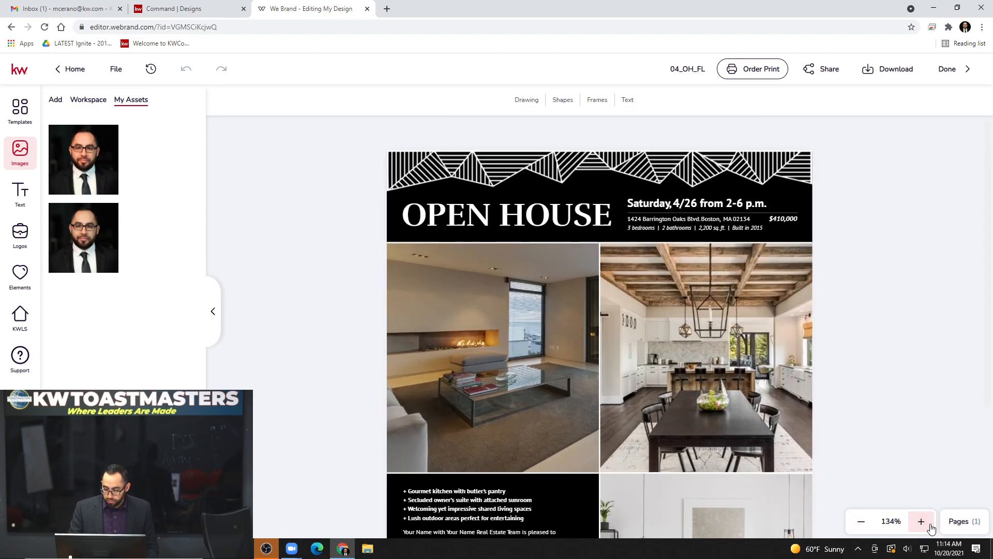
left_click(931, 527)
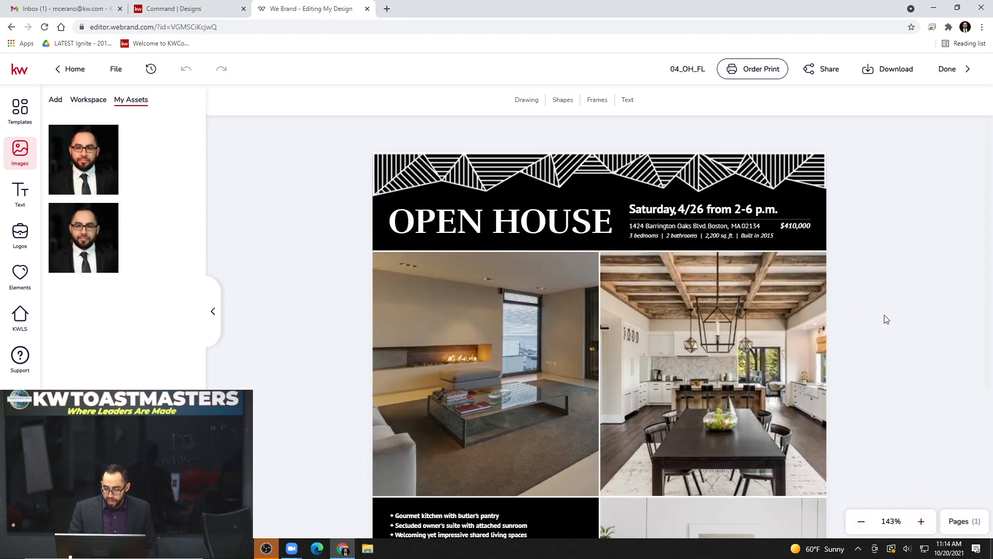
scroll(884, 319, "down", 3)
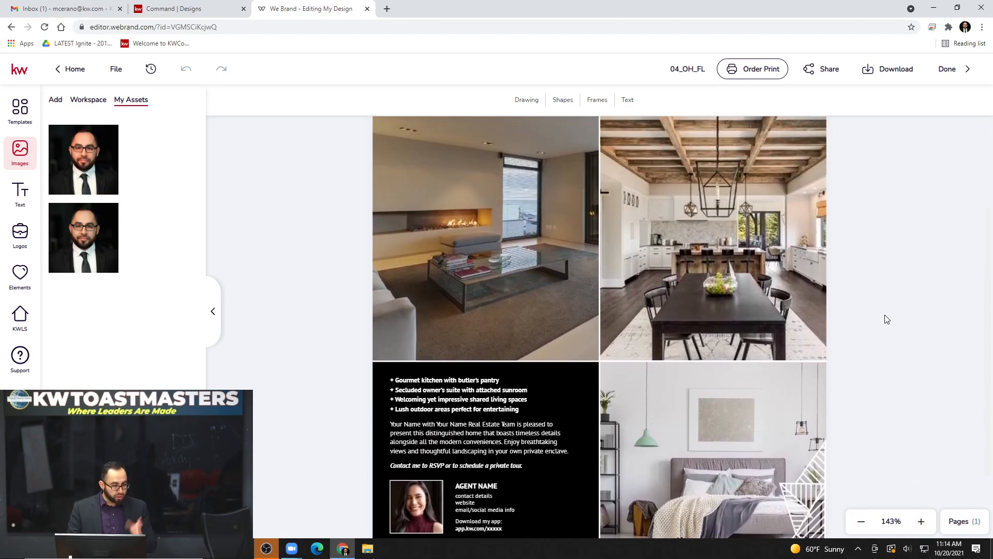
scroll(887, 319, "up", 3)
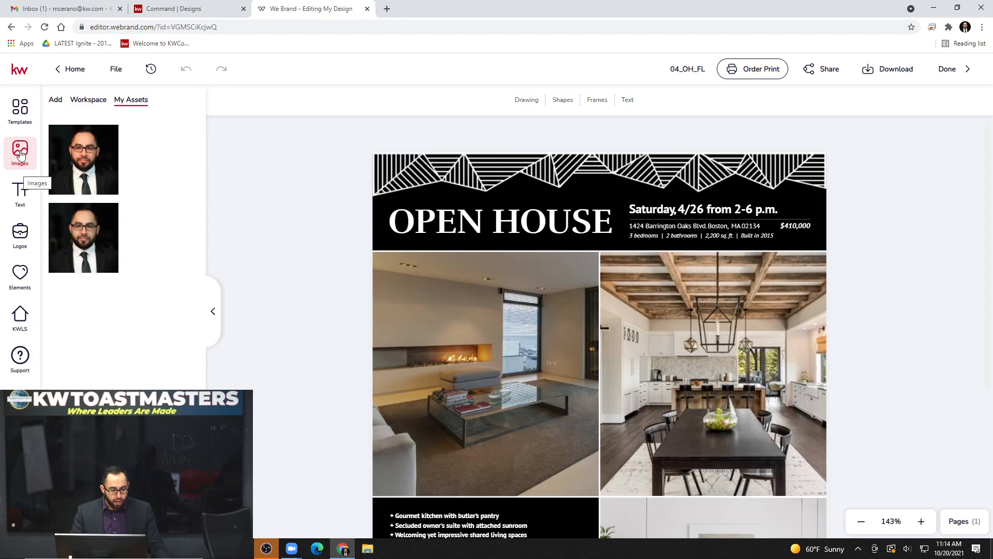
- Open the imported listing's KWLS photos and look through the full set for images to use
left_click(19, 313)
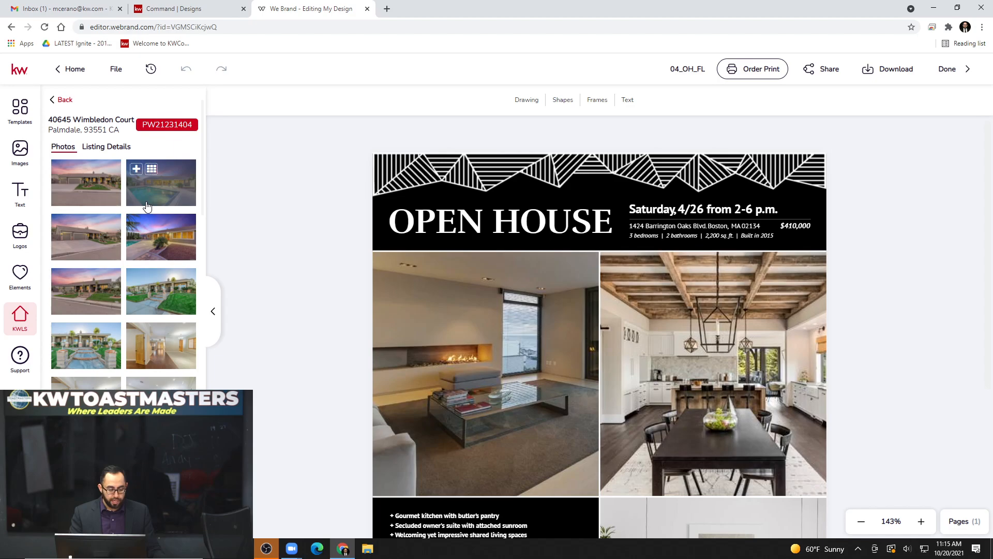
scroll(132, 237, "down", 2)
scroll(130, 236, "down", 10)
scroll(130, 236, "down", 8)
scroll(130, 237, "down", 4)
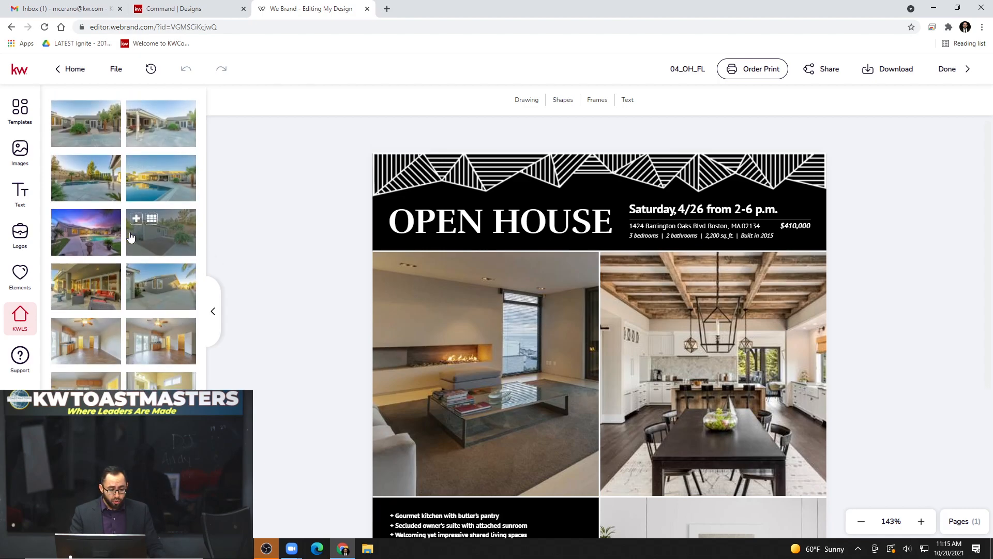
scroll(130, 237, "down", 5)
scroll(130, 236, "up", 5)
scroll(131, 236, "down", 10)
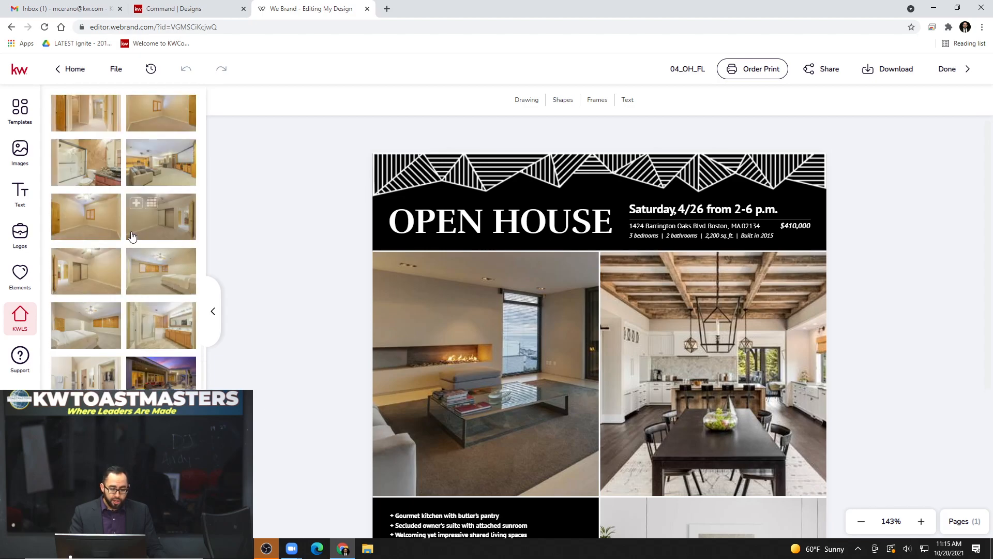
scroll(131, 236, "up", 3)
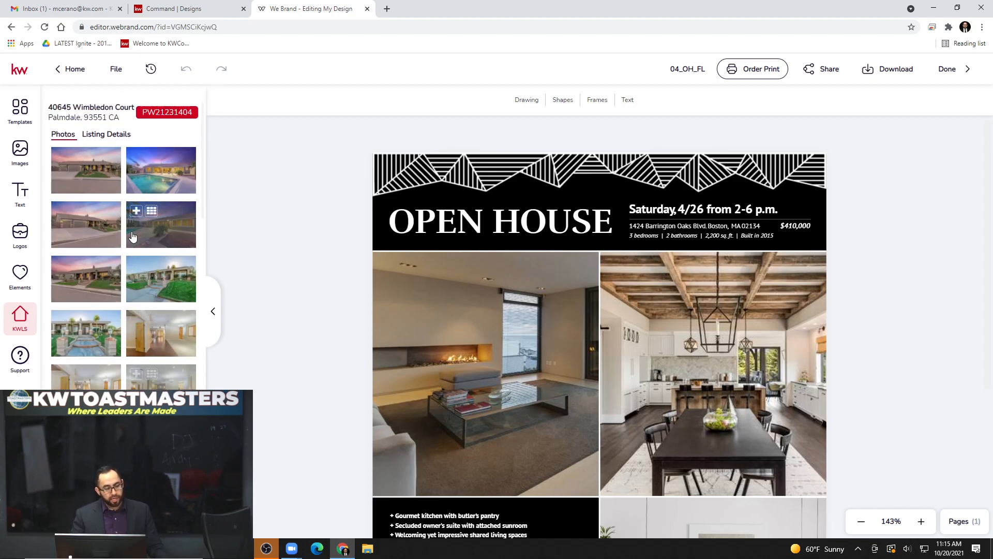
scroll(133, 237, "up", 1)
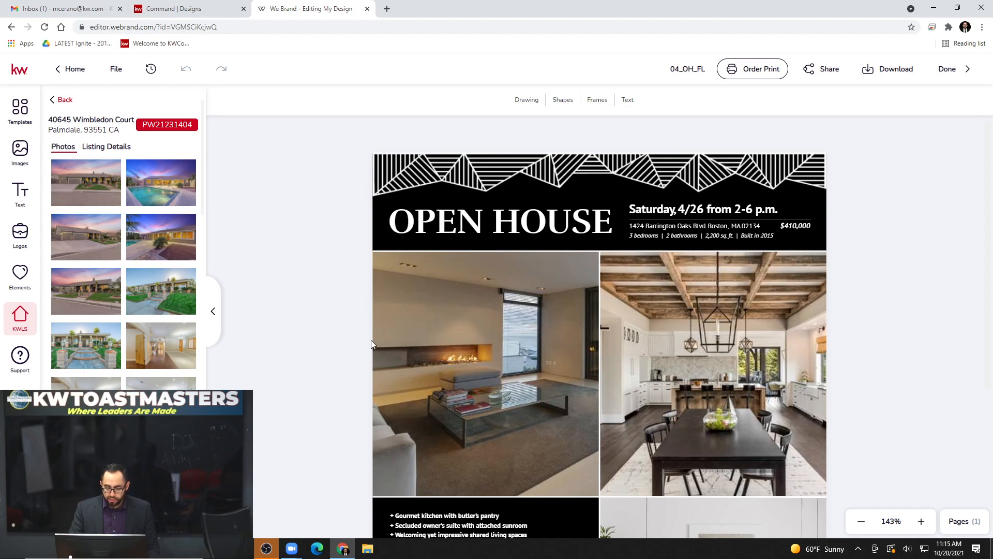
- Replace the flier's living room photo with the listing's first photo, the front exterior with the garage
left_click(498, 339)
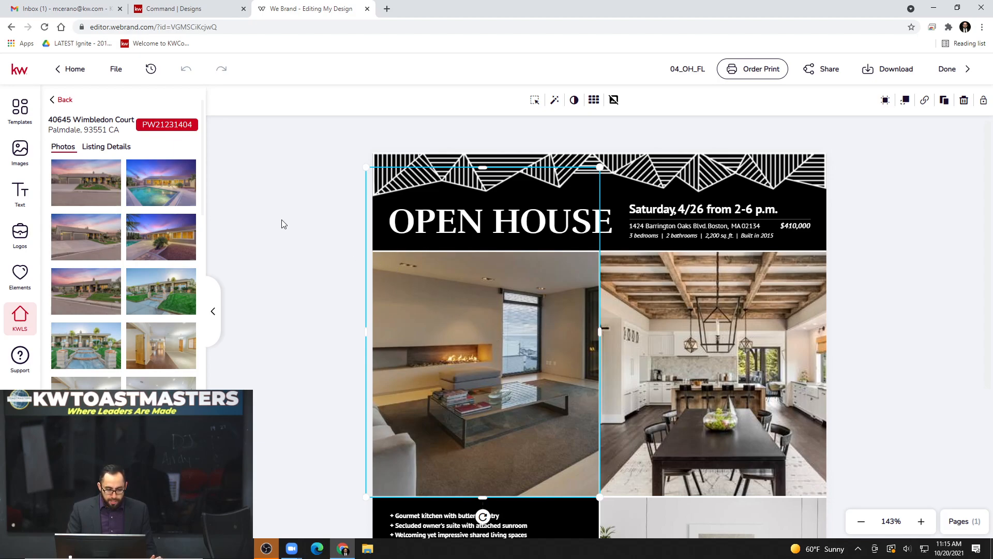
mouse_move(90, 184)
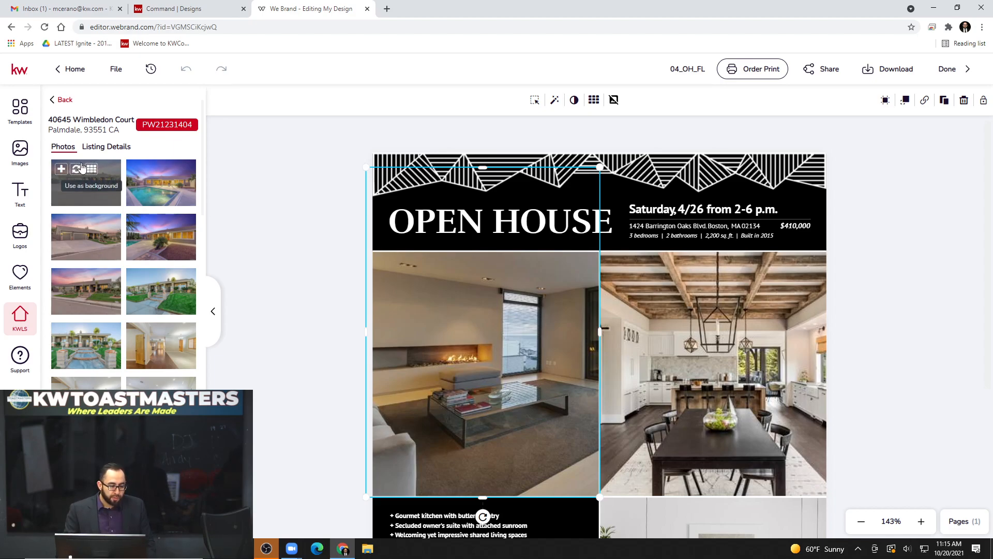
left_click(282, 193)
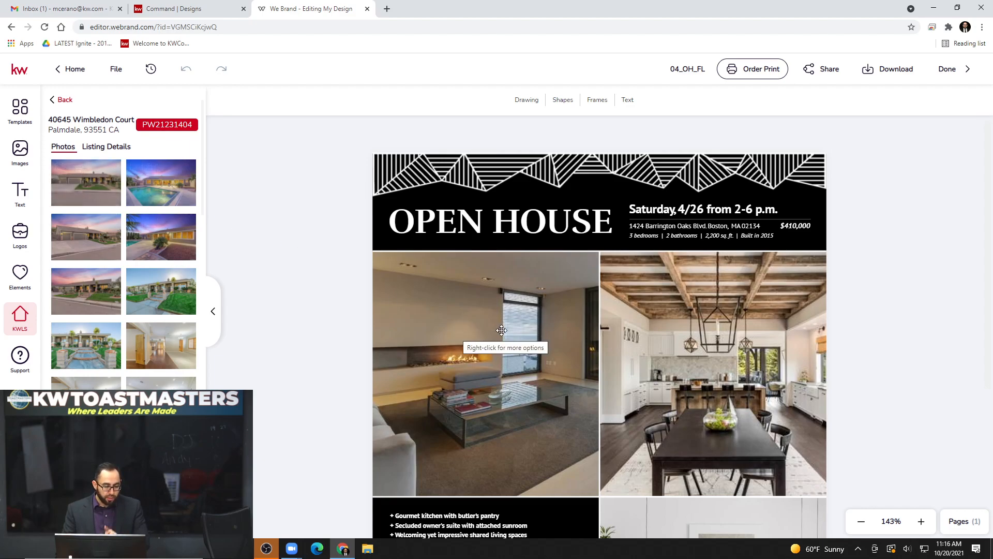
mouse_move(99, 203)
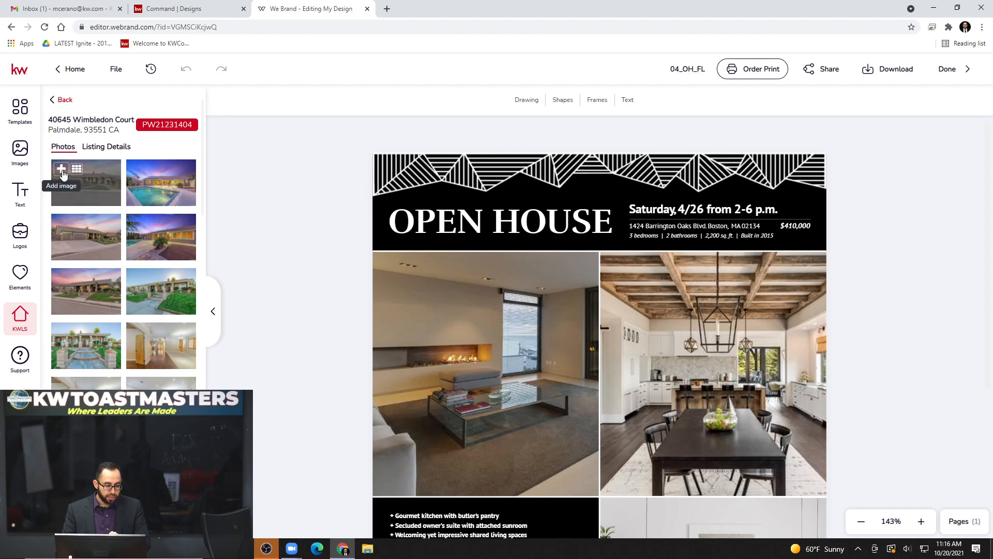
left_click(64, 173)
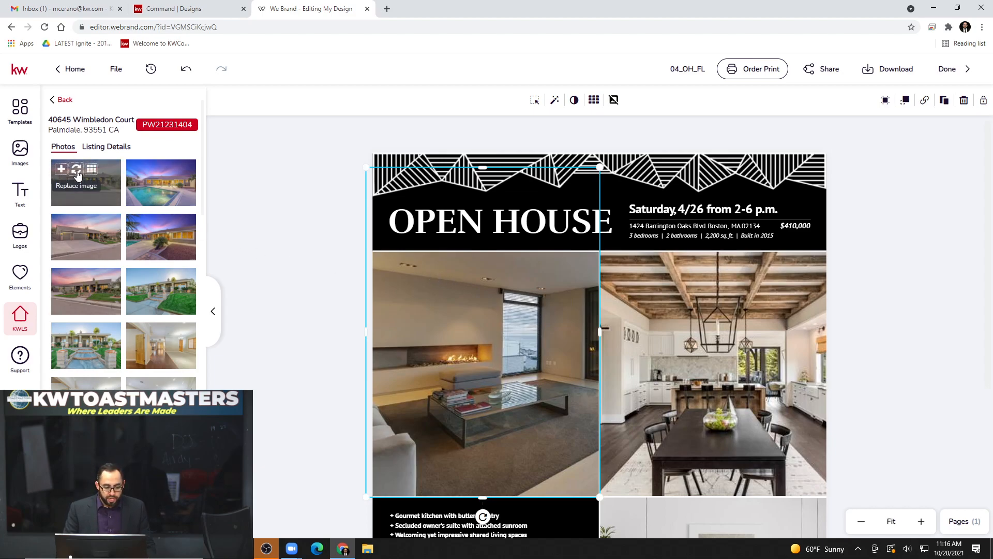
left_click(77, 173)
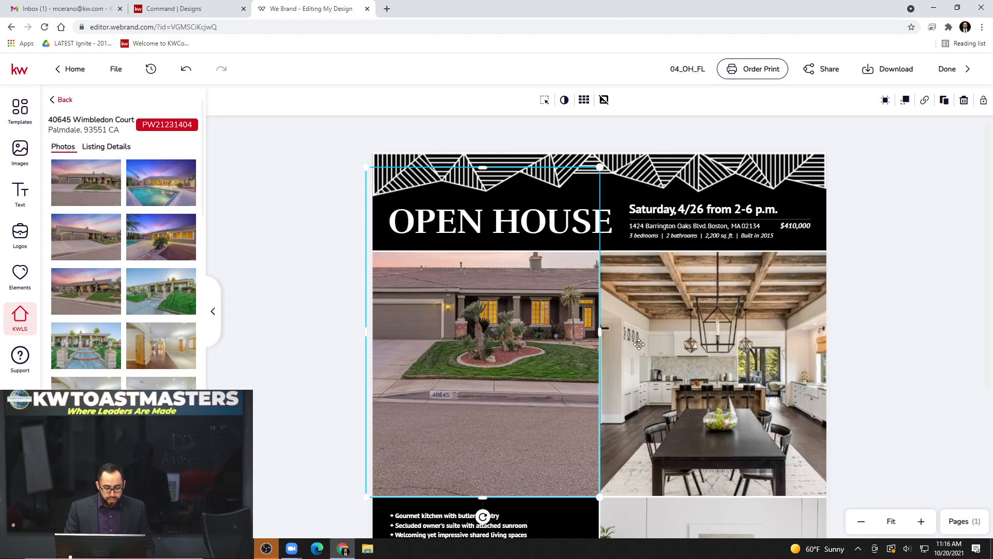
- Check the frames of the exterior photo and the neighbouring kitchen photo to see how each picture is placed
left_click(730, 341)
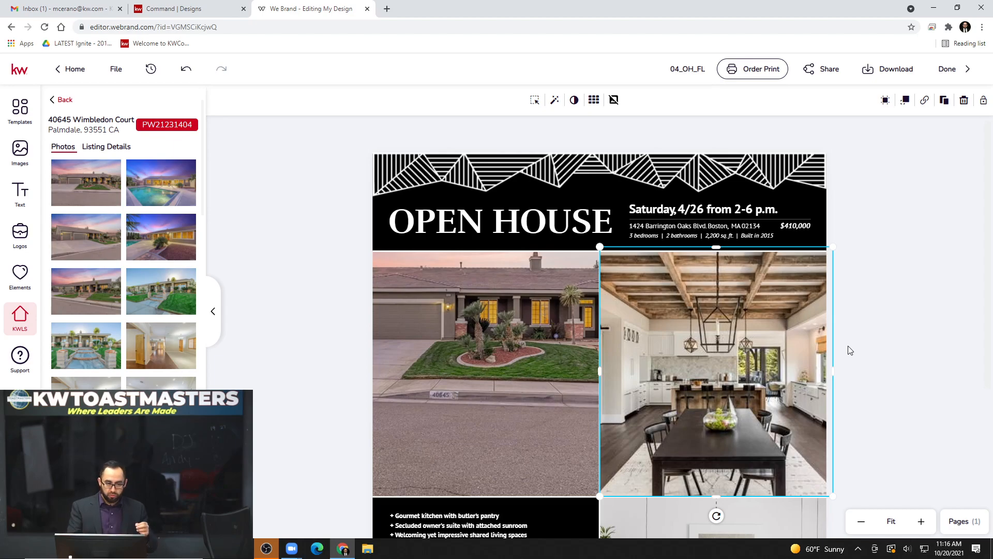
scroll(851, 347, "down", 2)
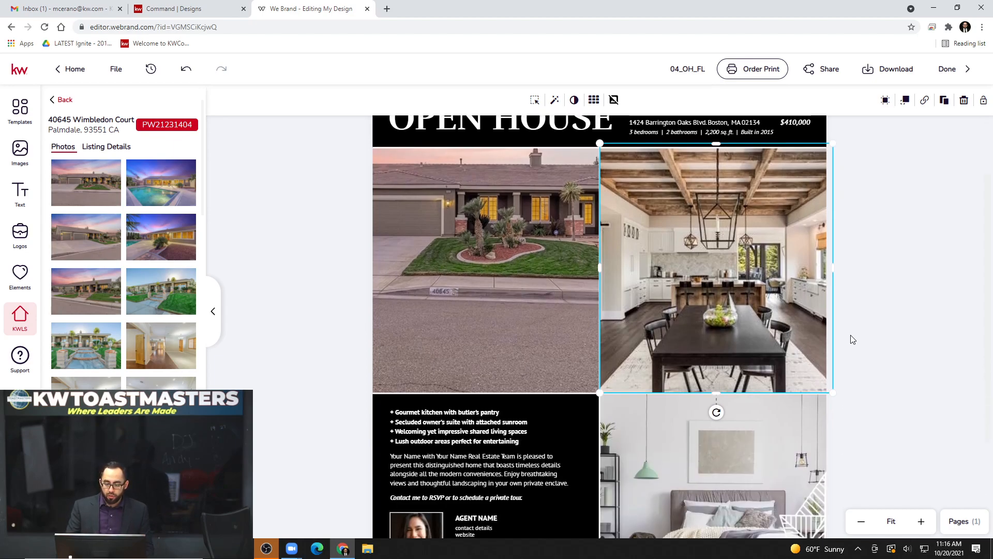
left_click(570, 255)
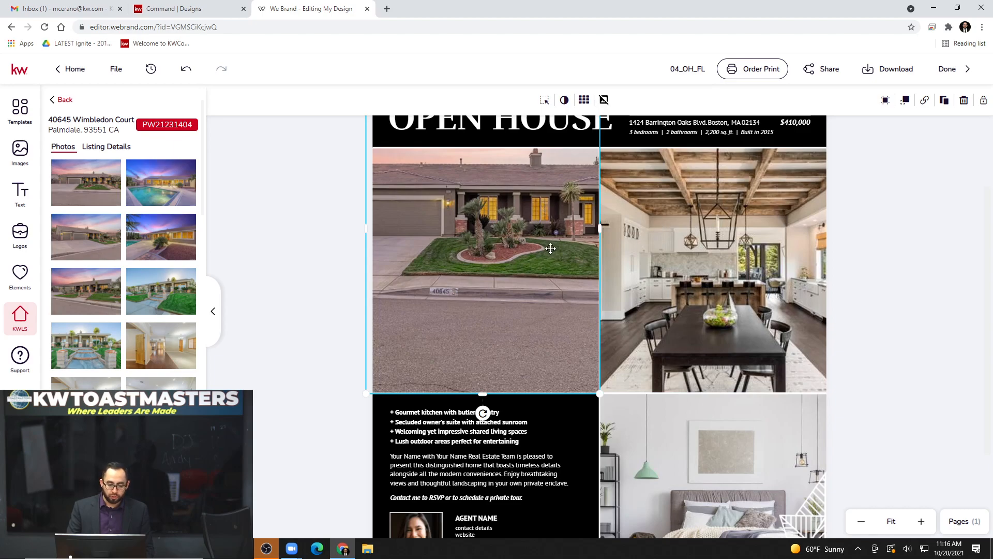
scroll(536, 302, "up", 1)
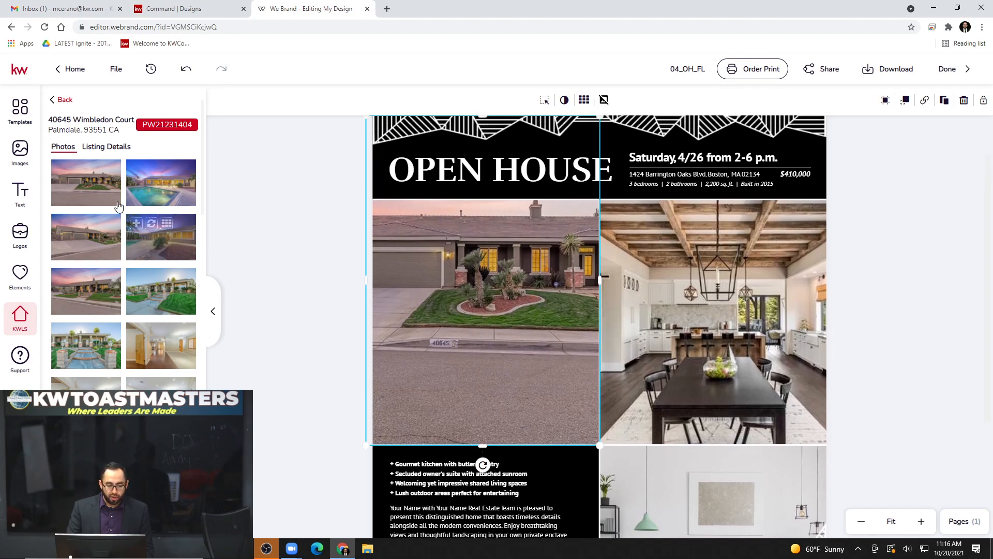
mouse_move(92, 194)
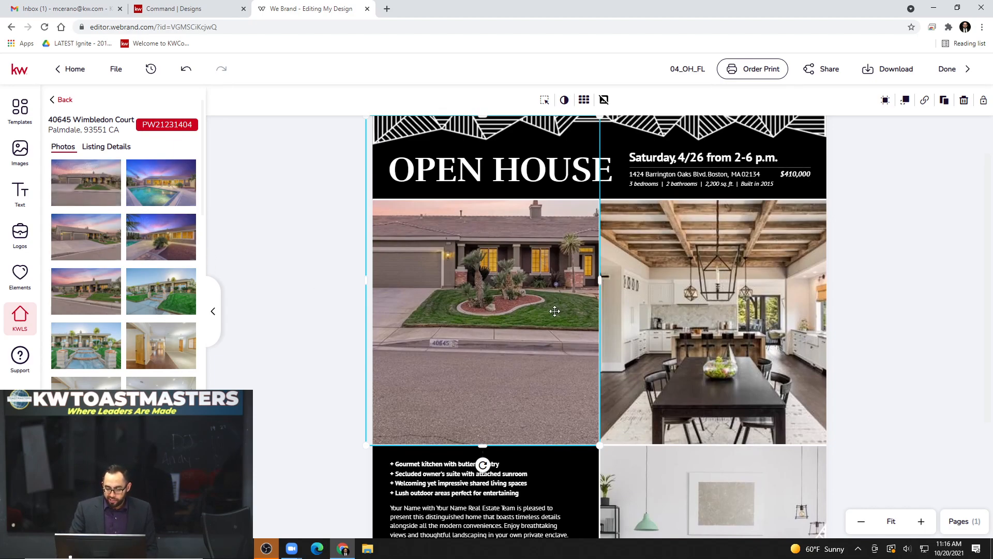
left_click(662, 306)
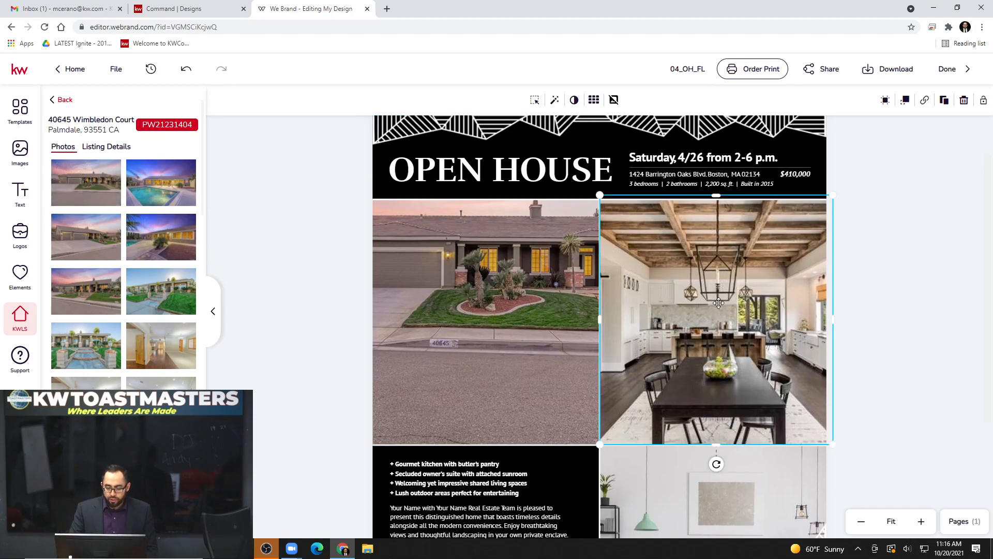
left_click(486, 311)
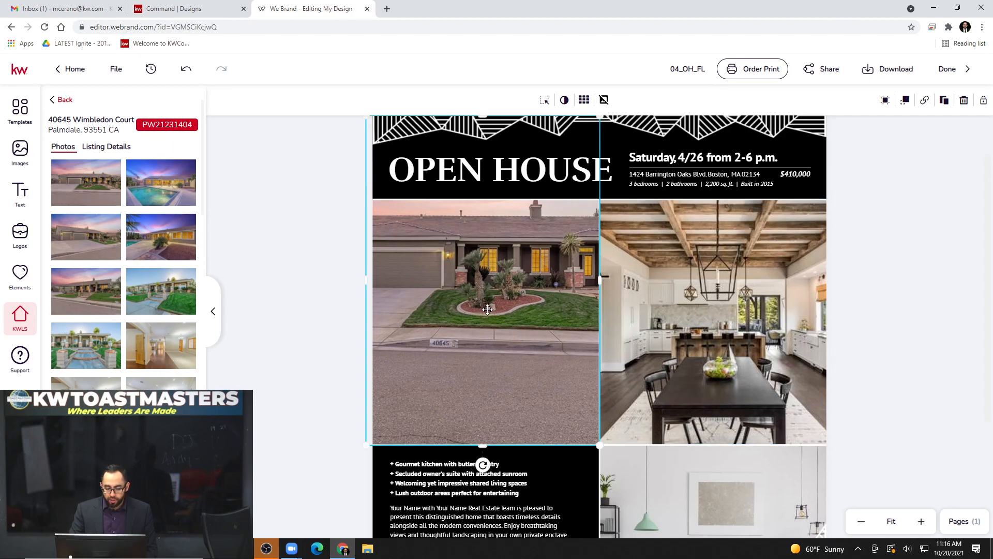
scroll(332, 331, "up", 1)
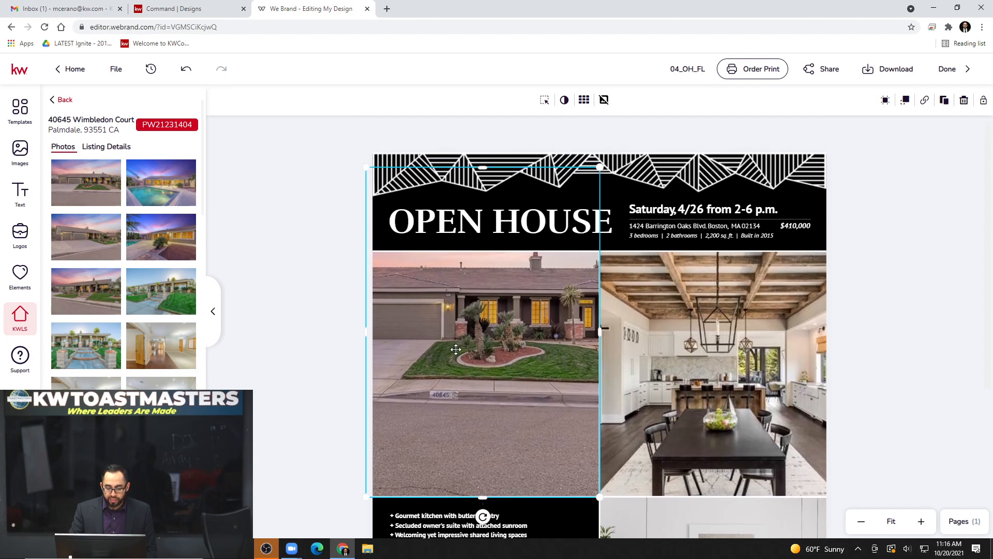
double_click(490, 348)
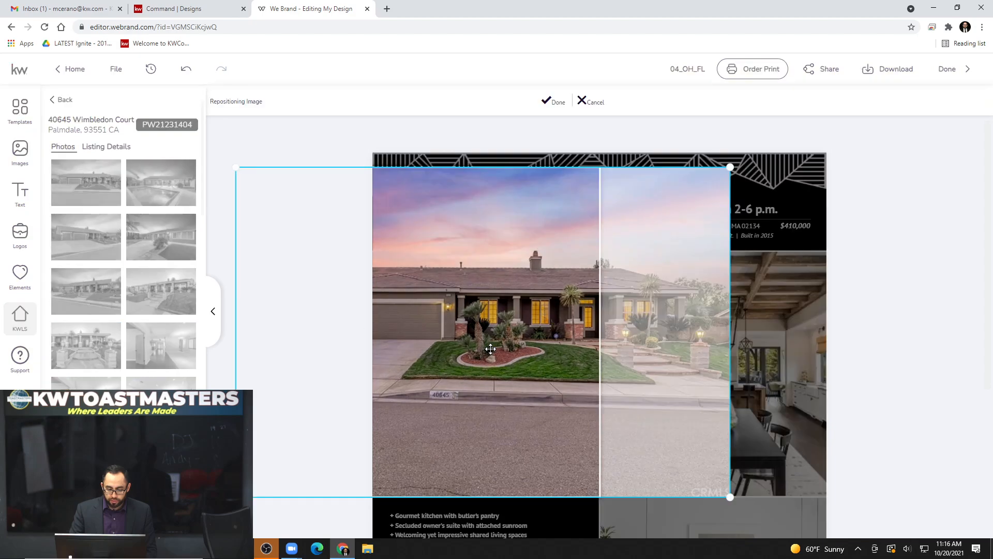
left_click(587, 106)
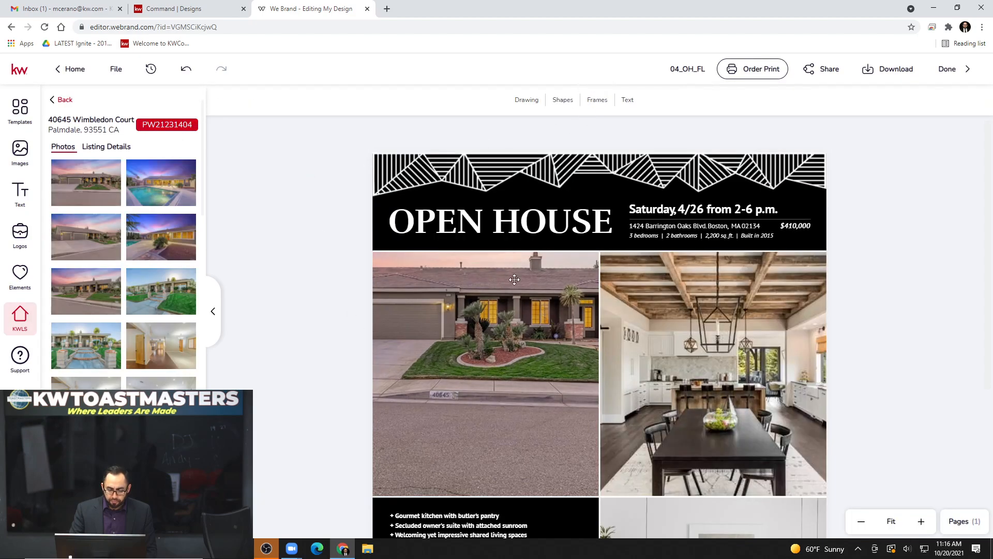
double_click(526, 337)
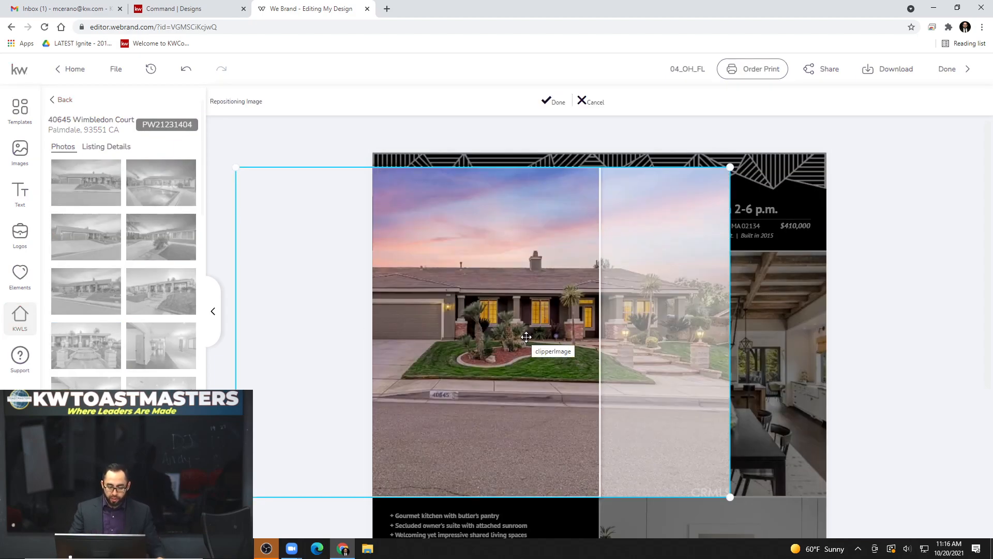
left_click_drag(511, 344, 532, 346)
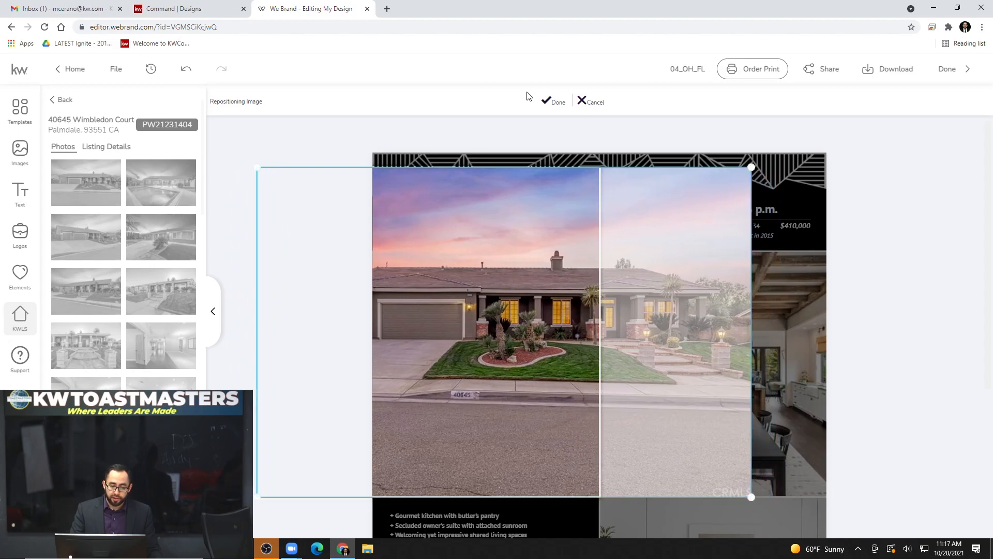
left_click(592, 103)
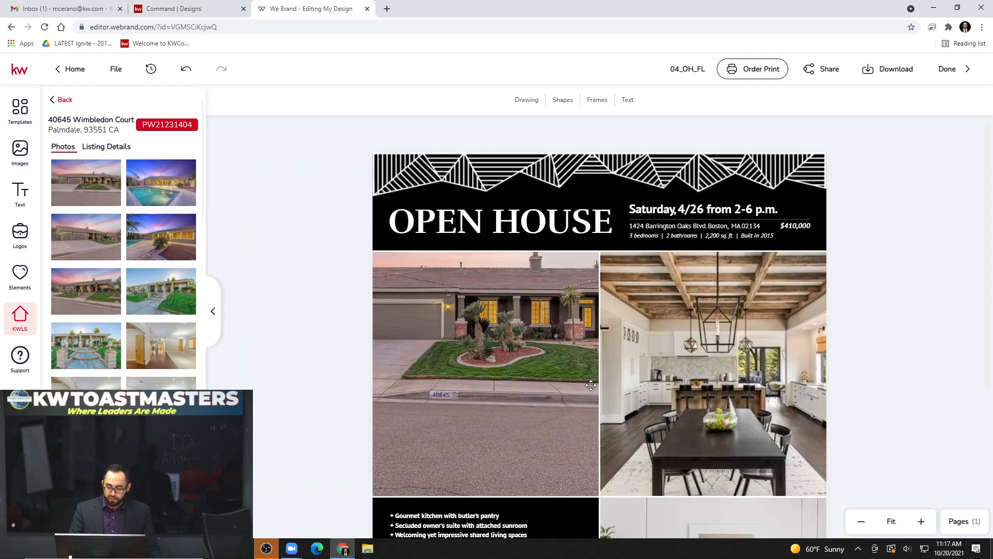
- Delete the kitchen photo beside the exterior photo, together with the image placeholder left in its place
scroll(559, 362, "down", 2)
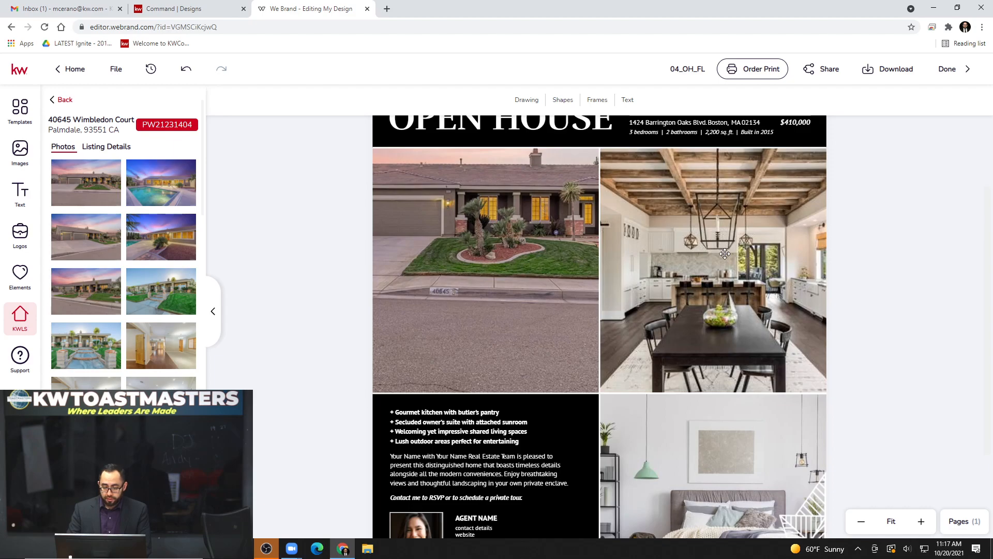
left_click(741, 241)
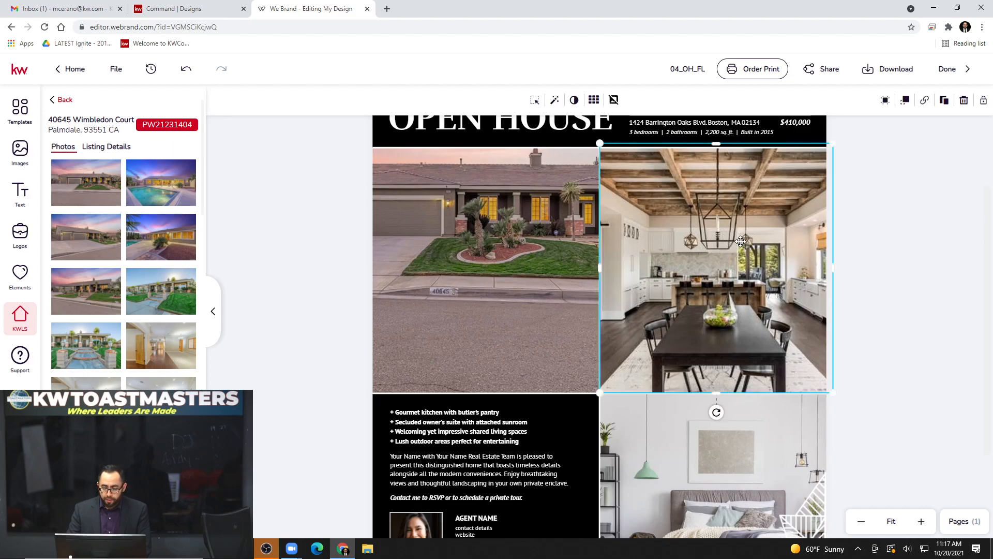
left_click(879, 266)
left_click(787, 266)
key("Delete")
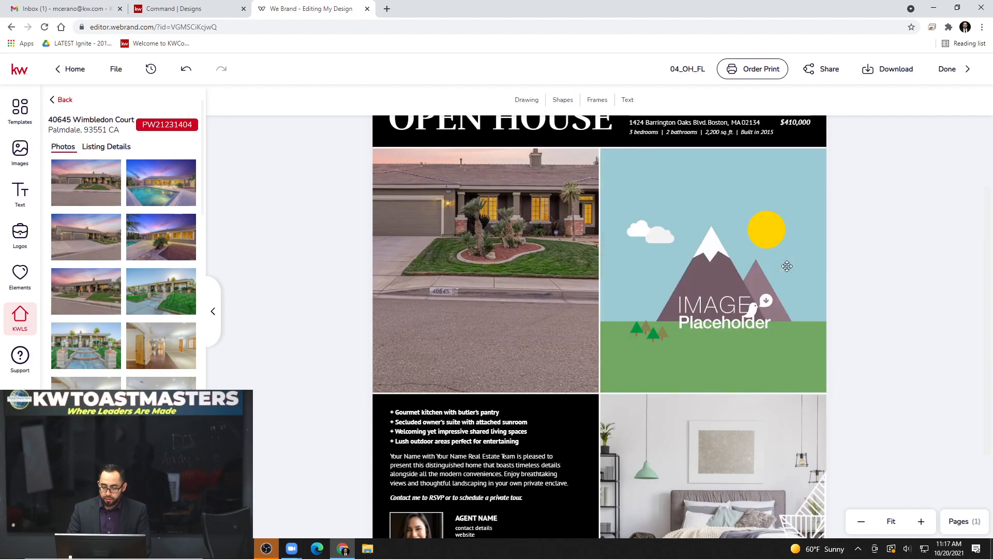
left_click(787, 266)
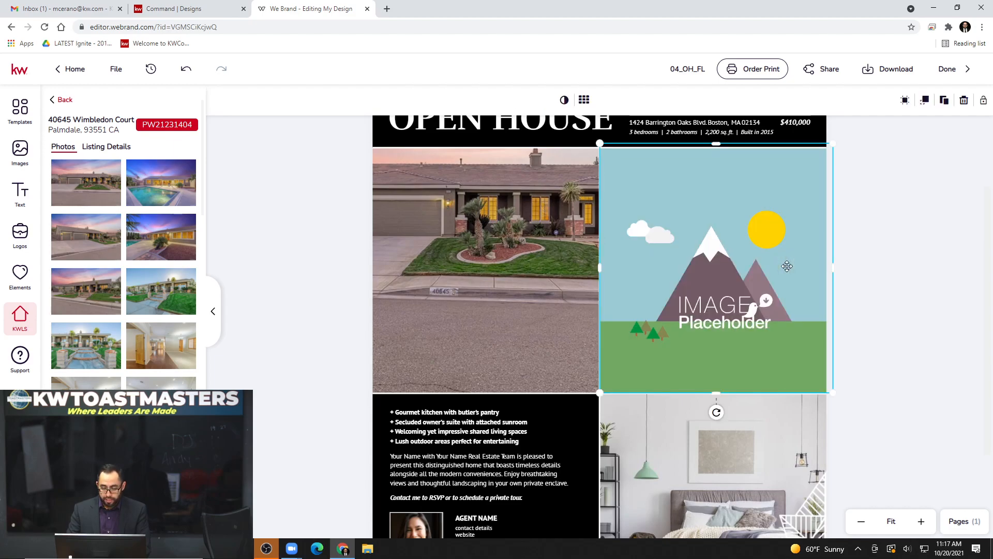
key("Delete")
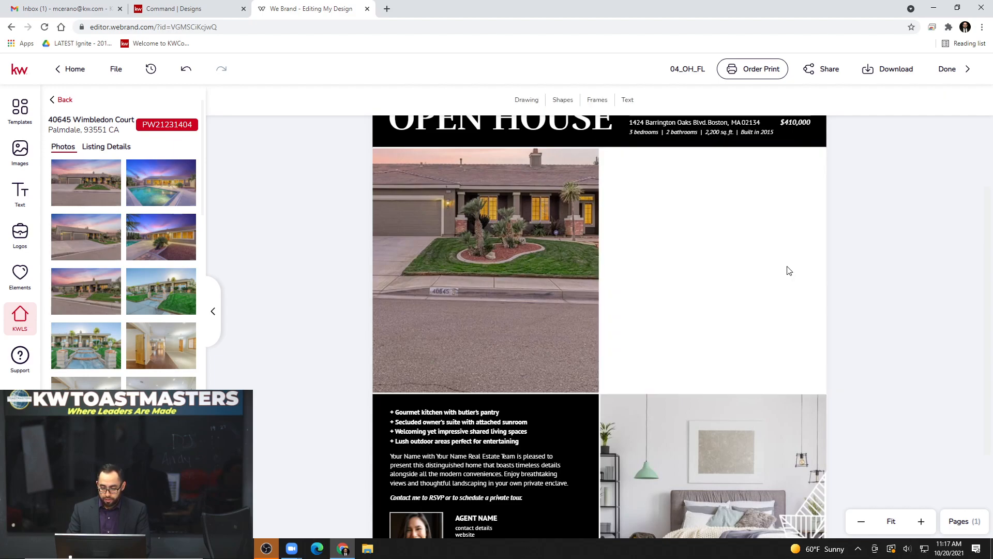
- Try to widen the exterior photo's frame into the empty space beside it
left_click(562, 271)
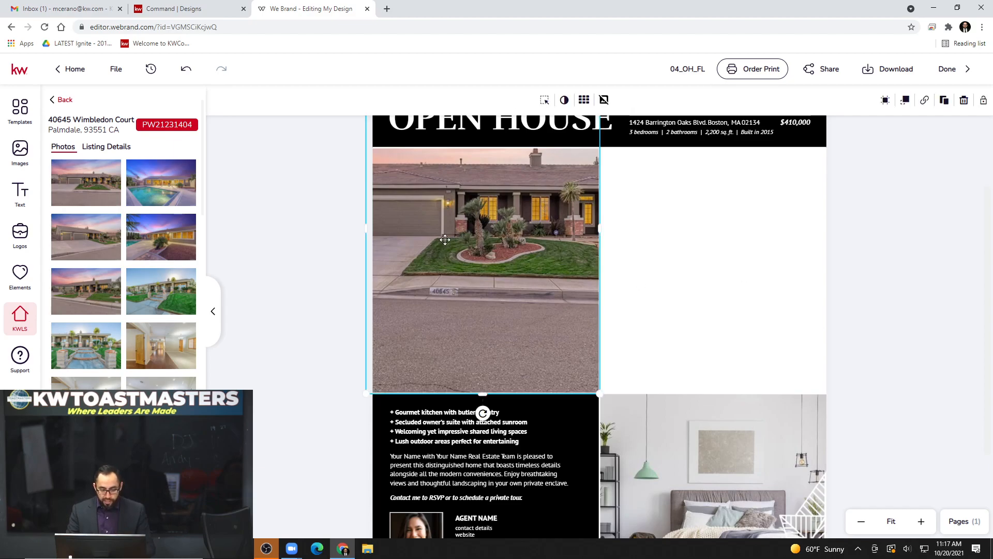
scroll(394, 297, "up", 1)
scroll(458, 287, "up", 1)
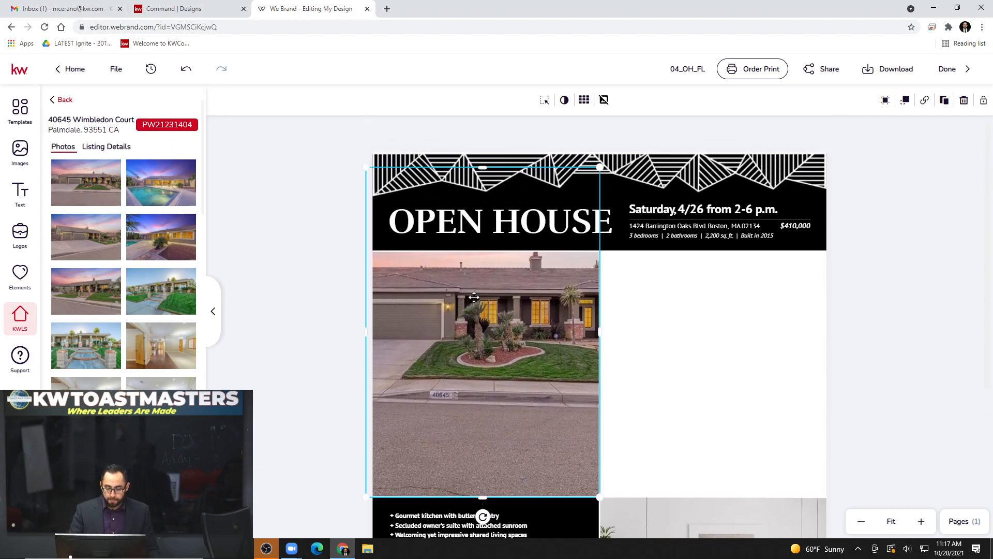
scroll(683, 317, "down", 1)
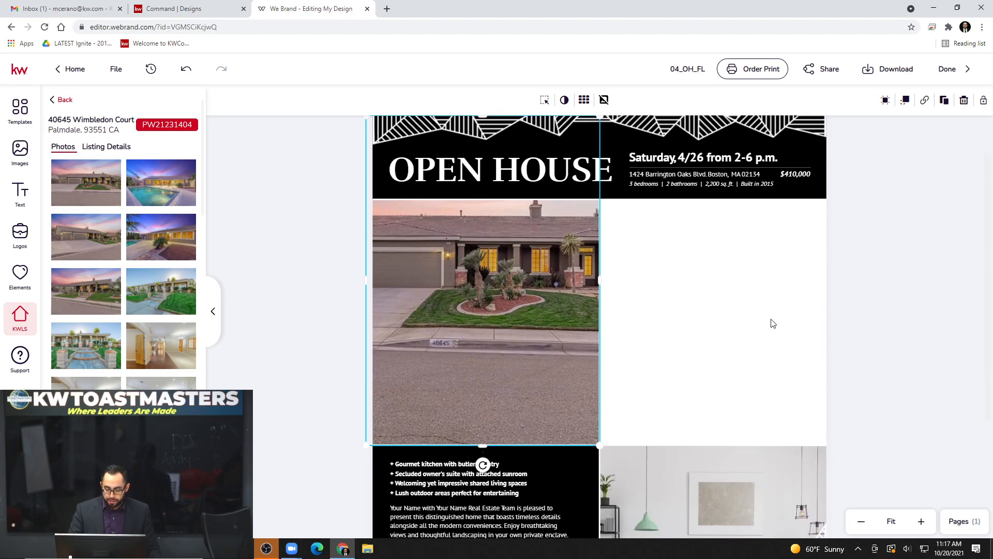
left_click(623, 337)
left_click(550, 343)
mouse_move(598, 444)
left_mouse_down()
mouse_move(617, 470)
mouse_move(583, 434)
mouse_move(617, 469)
mouse_move(597, 441)
left_mouse_up()
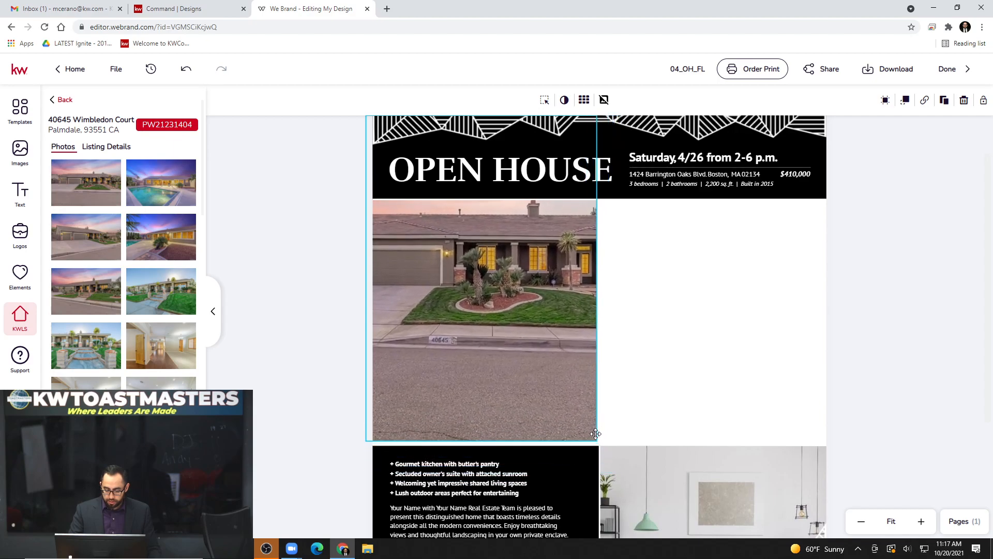
left_click_drag(599, 279, 793, 295)
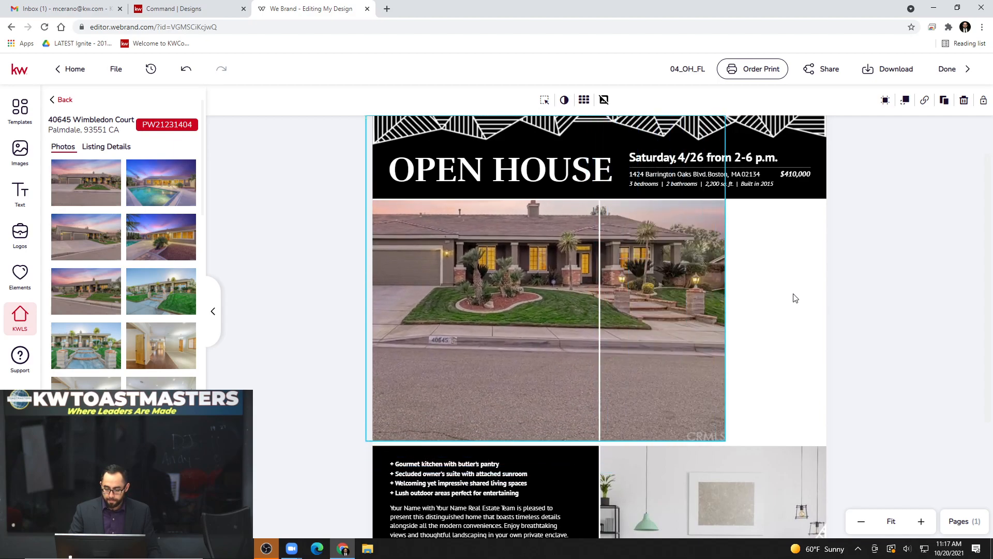
left_click(852, 349)
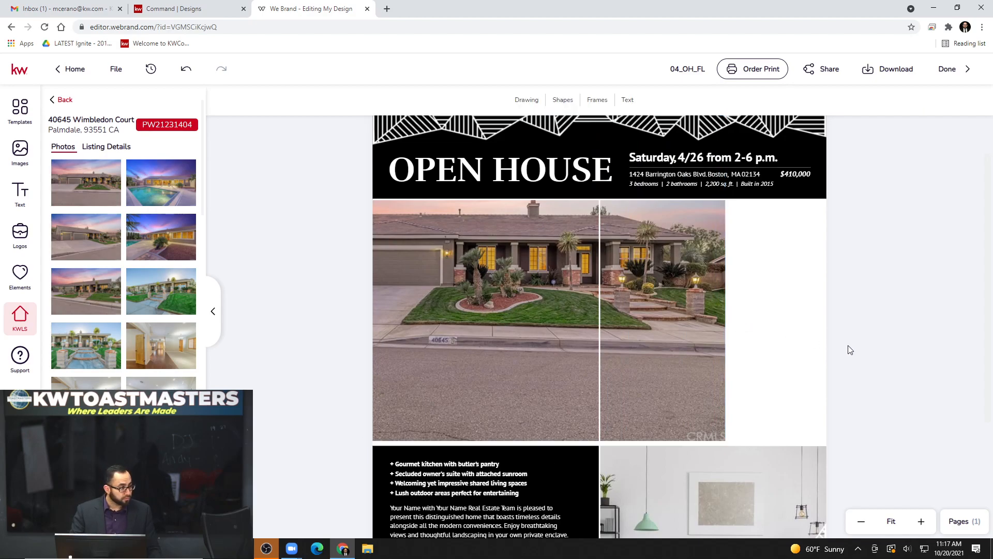
- Undo the last two width changes to the exterior photo's frame
left_click(598, 304)
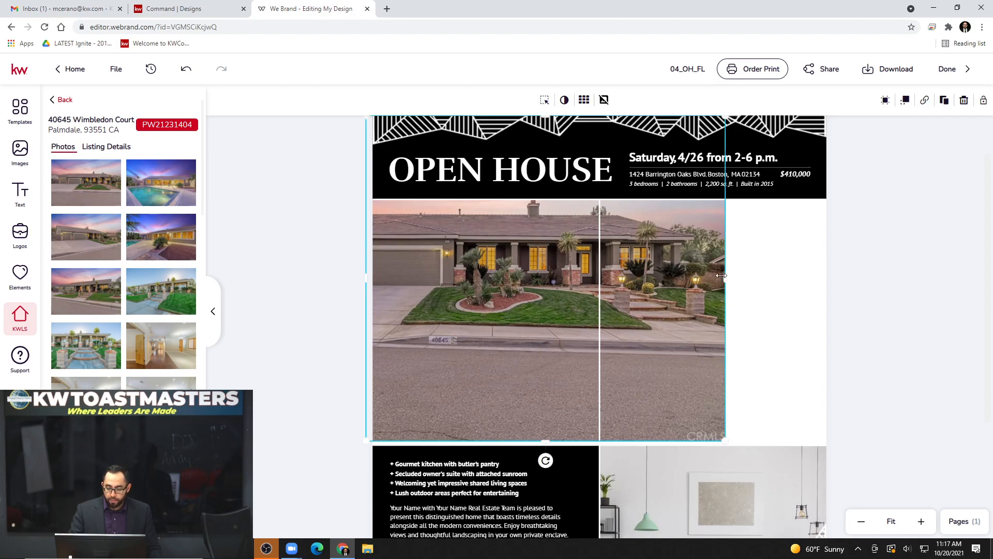
mouse_move(725, 277)
left_mouse_down()
mouse_move(763, 282)
mouse_move(727, 282)
left_mouse_up()
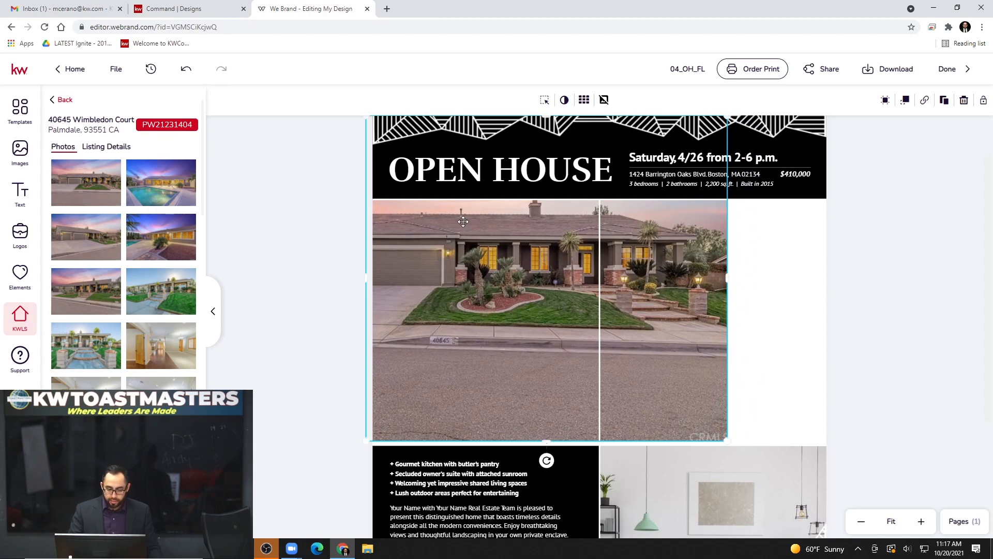
left_click(185, 73)
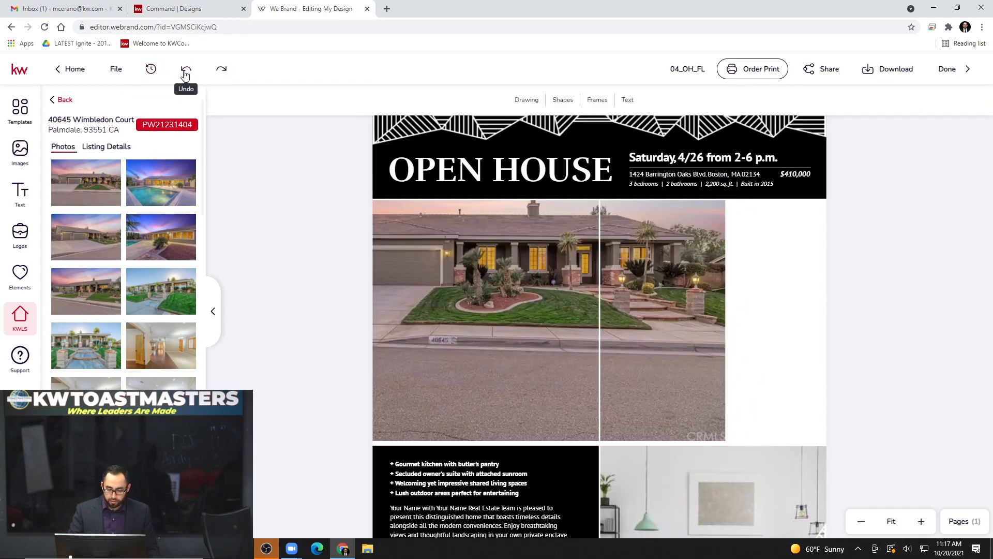
left_click(185, 72)
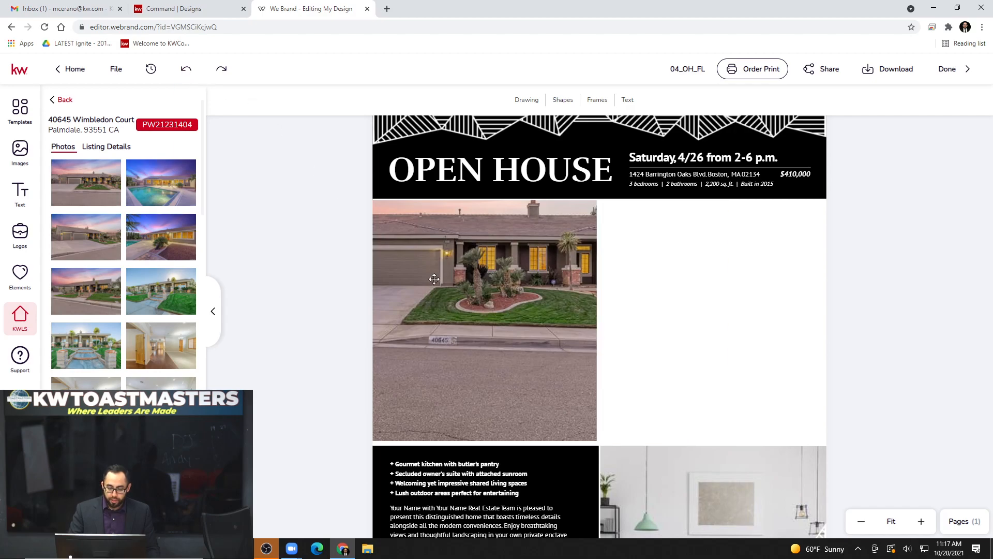
- Widen and reposition the exterior photo so that it spans the flier's full width below the header
left_click(524, 290)
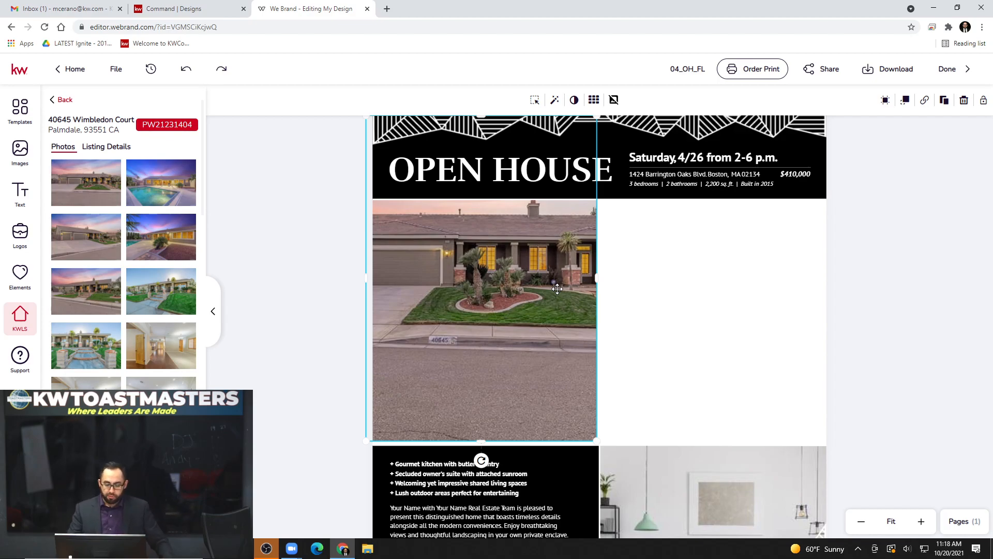
scroll(355, 400, "down", 1)
scroll(363, 394, "up", 2)
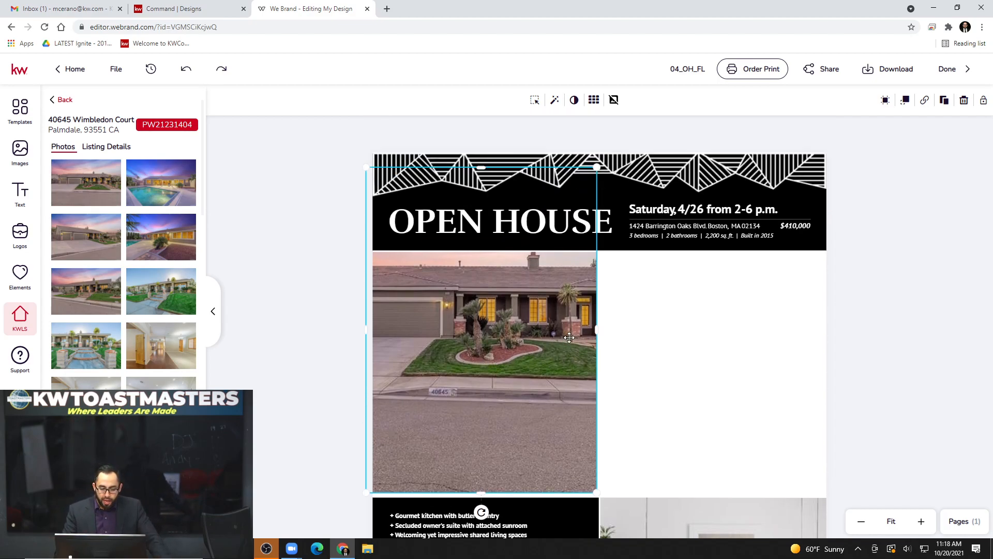
left_click_drag(597, 324, 762, 360)
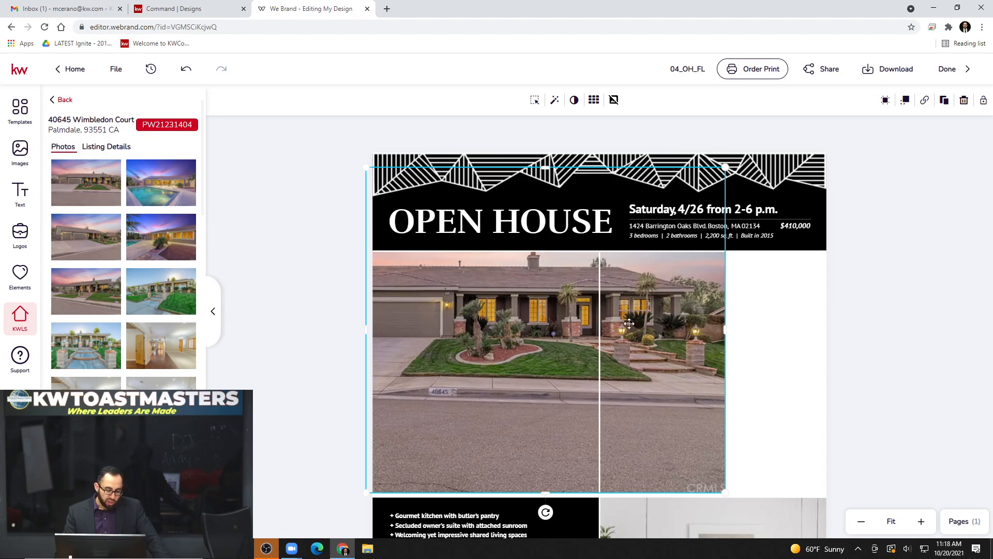
left_click_drag(672, 331, 751, 335)
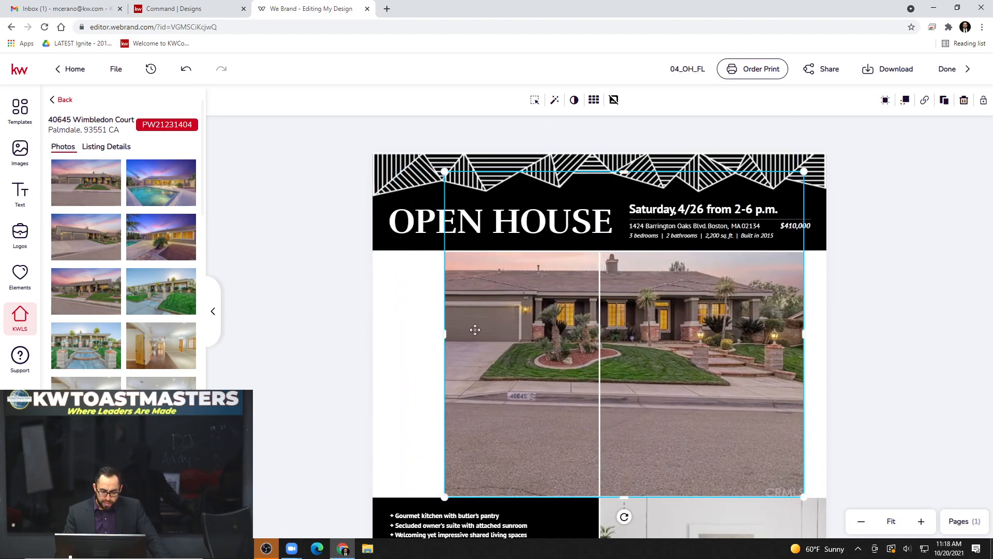
left_click_drag(443, 331, 367, 345)
mouse_move(720, 337)
left_mouse_down()
mouse_move(747, 339)
mouse_move(737, 337)
left_mouse_up()
left_click_drag(393, 332, 364, 334)
left_click(872, 319)
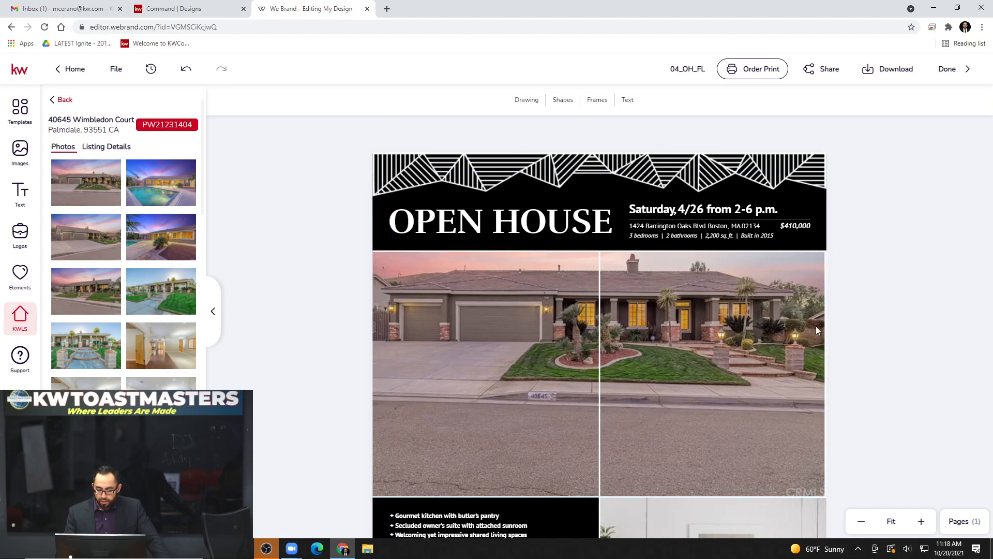
- Delete the white vertical divider line that runs down the middle of the exterior photo
left_click(597, 322)
left_click(600, 317)
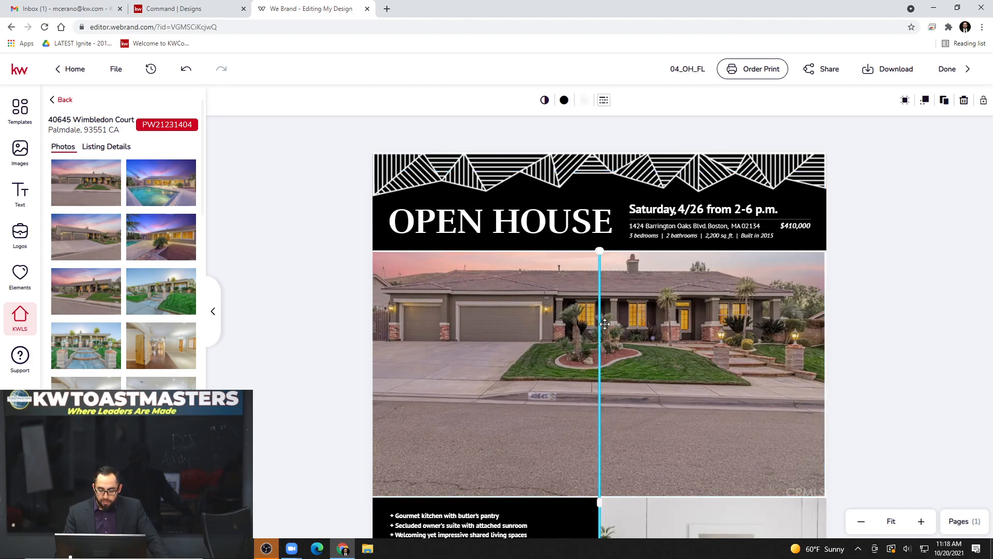
scroll(931, 375, "down", 1)
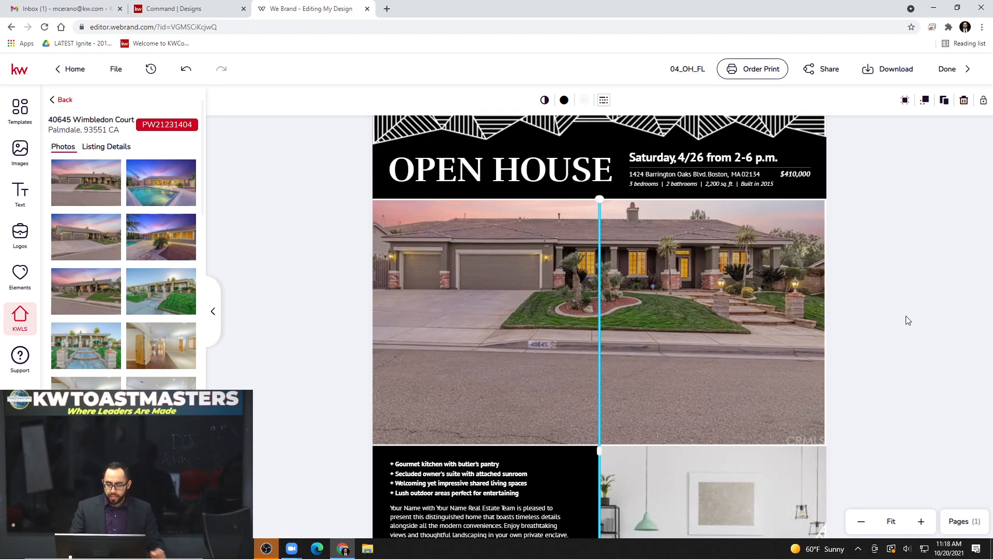
left_click(828, 318)
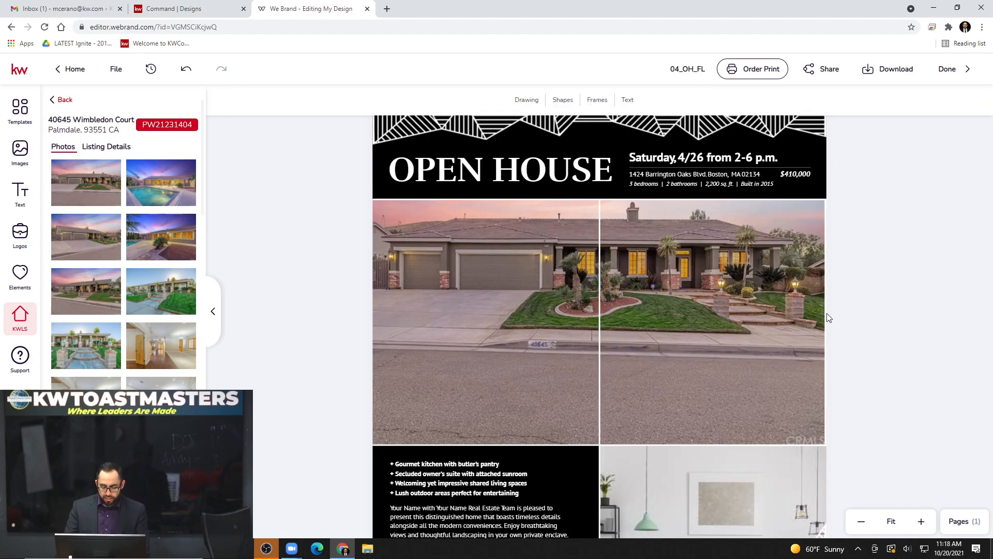
left_click(600, 266)
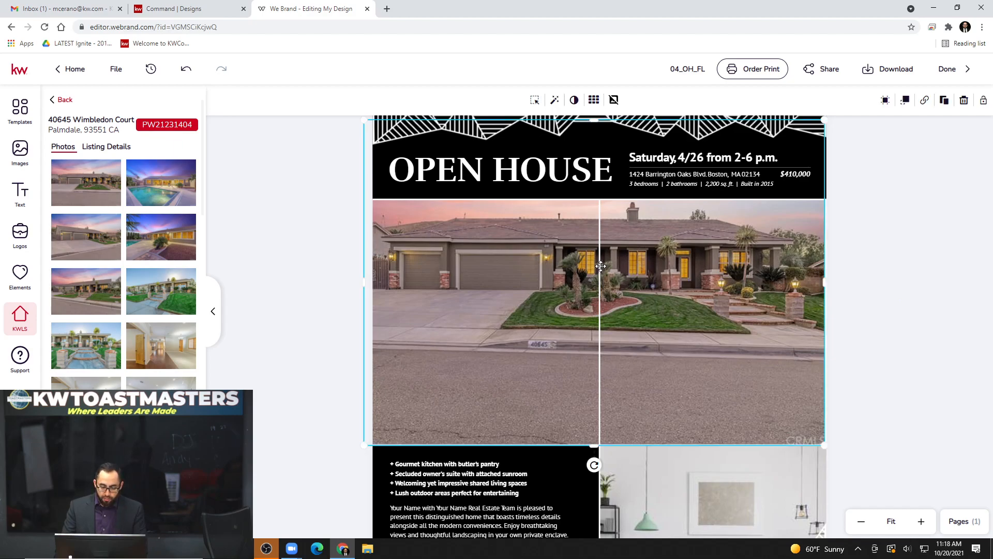
left_click(599, 248)
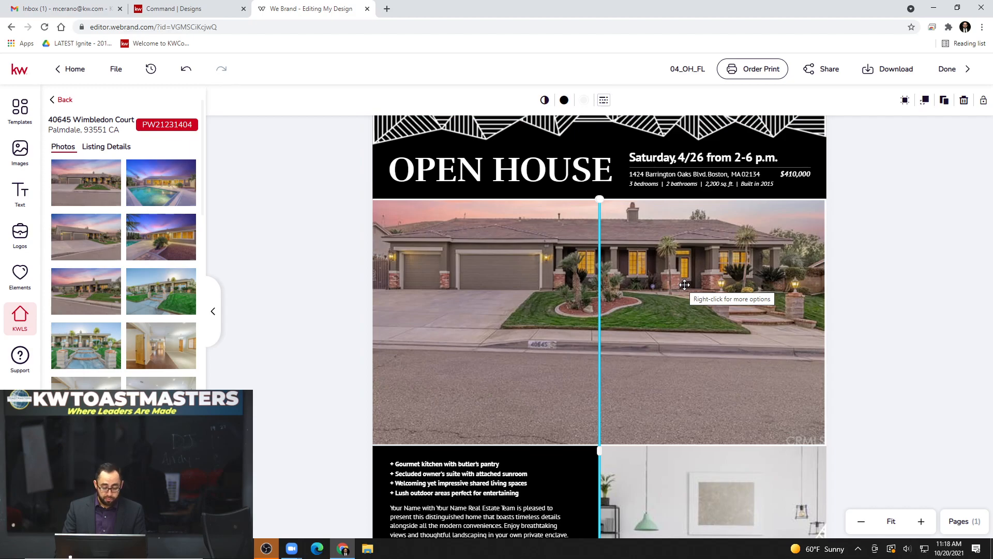
key("Delete")
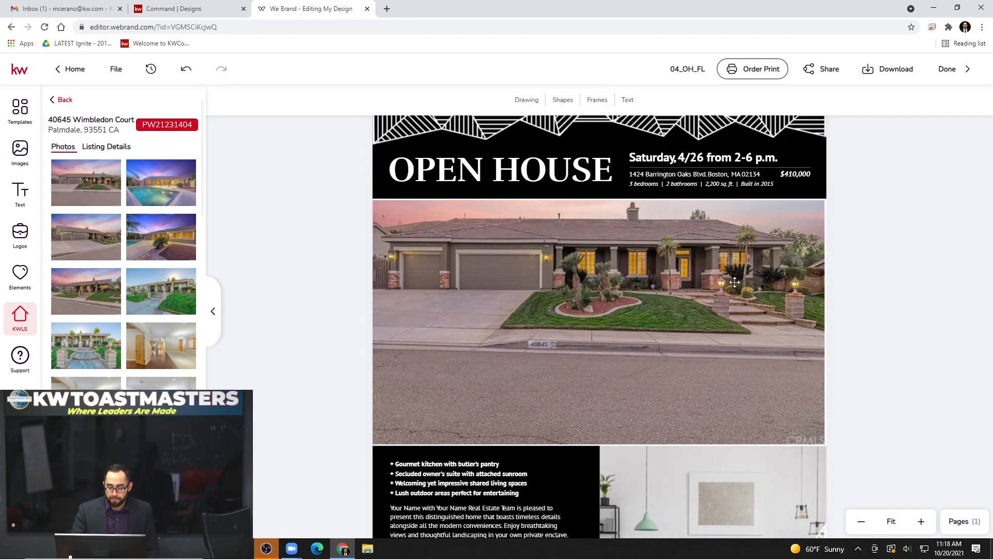
- Shorten the exterior photo from its lower edge and move it down so that it starts directly below the header
left_click(719, 266)
scroll(868, 285, "up", 1)
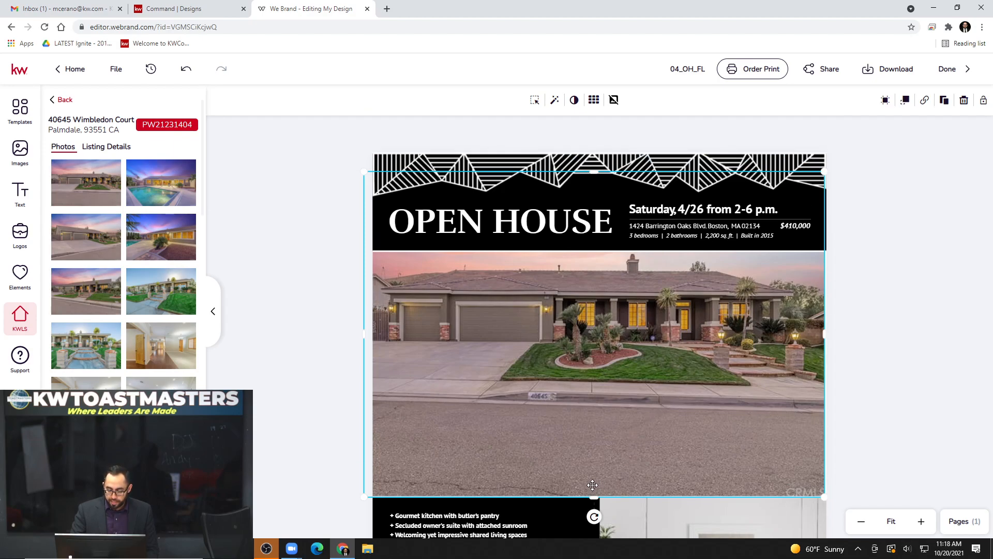
left_click_drag(593, 496, 595, 411)
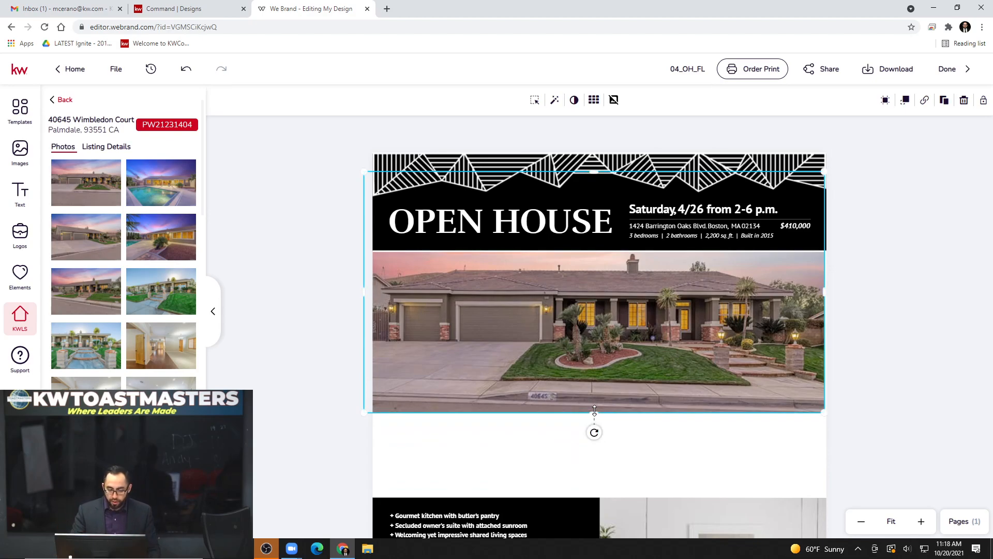
left_click_drag(593, 412, 590, 399)
left_click_drag(583, 318, 585, 394)
left_click(581, 370)
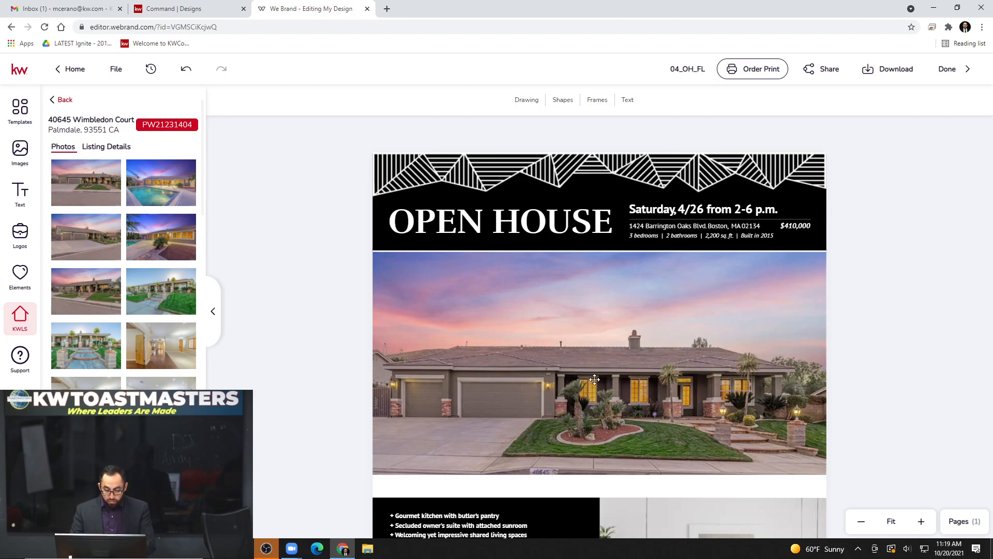
- Nudge the exterior photo down slightly to leave white gaps between it and both the header and the lower section
scroll(583, 342, "down", 1)
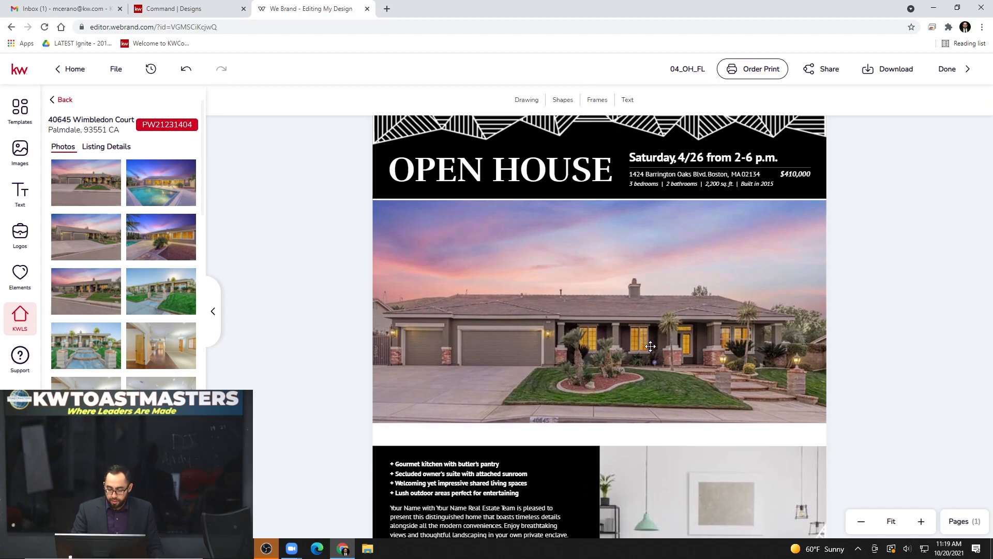
scroll(610, 417, "down", 1)
left_click_drag(582, 328, 583, 333)
left_click(876, 355)
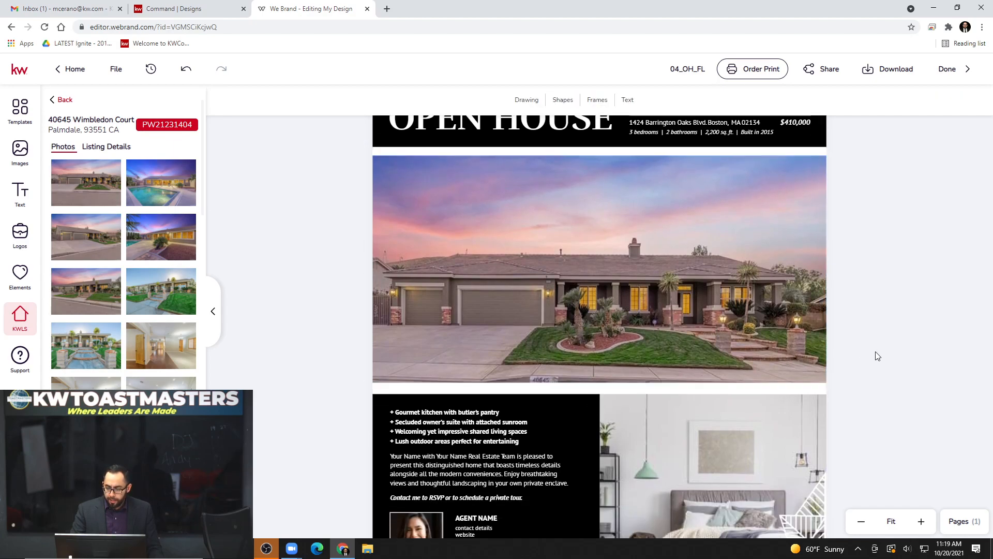
scroll(874, 359, "up", 1)
scroll(873, 358, "up", 2)
scroll(871, 358, "down", 2)
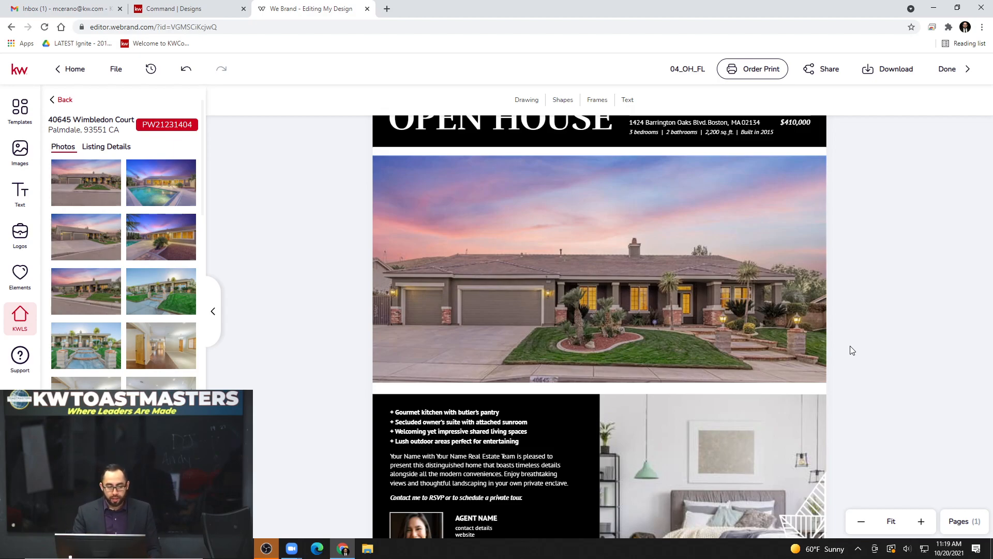
- Replace the bedroom photo beside the agent details with the listing's daytime photo of the pool and the back of the house
scroll(849, 350, "down", 3)
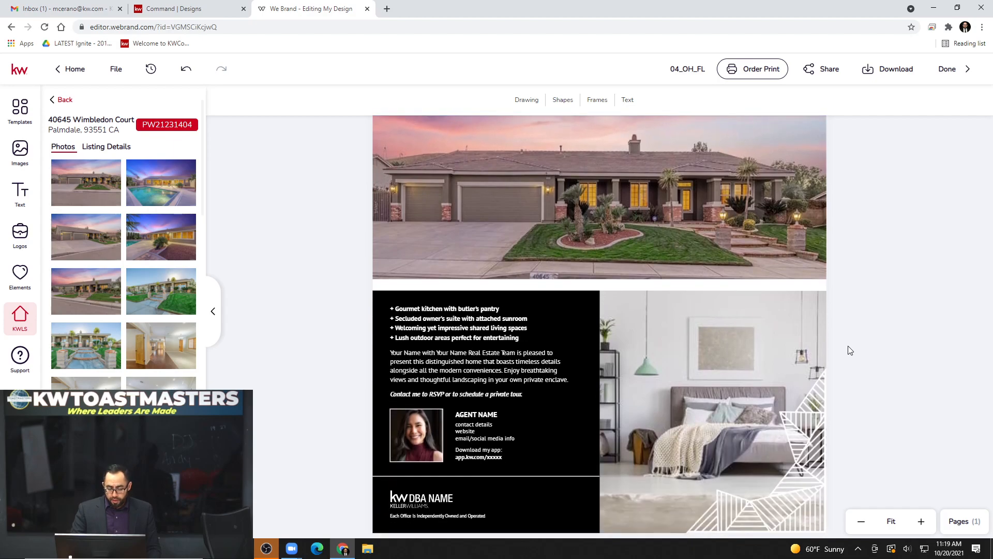
left_click(733, 324)
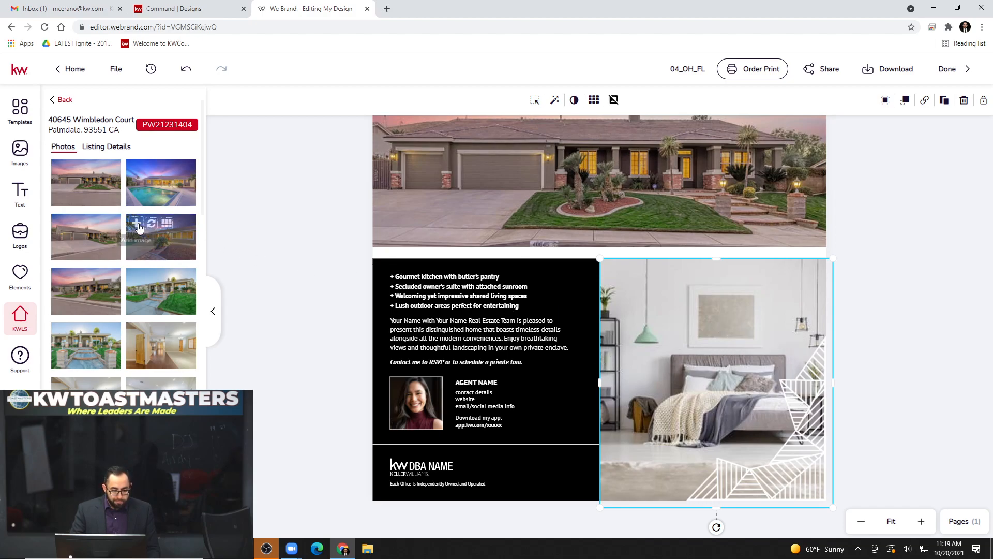
scroll(146, 248, "down", 2)
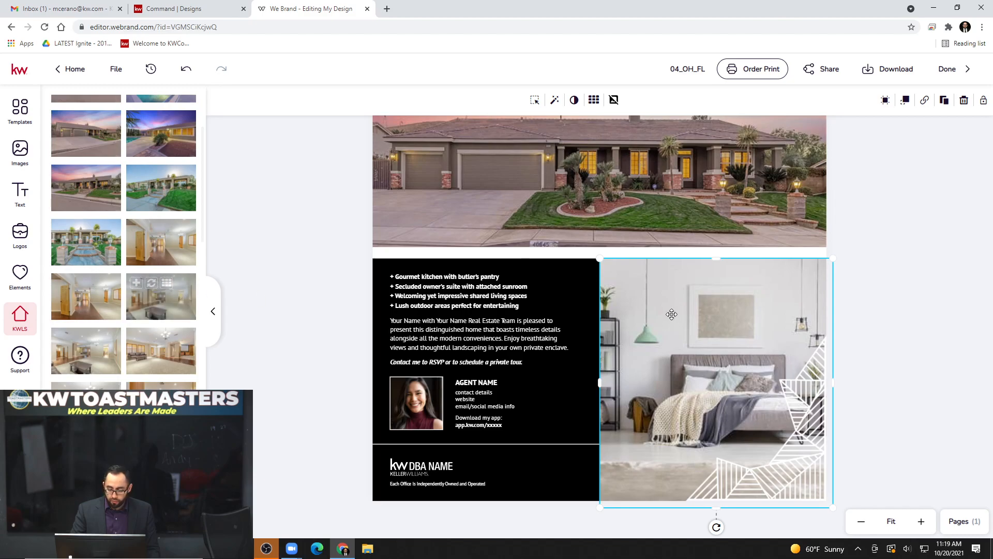
scroll(119, 259, "down", 4)
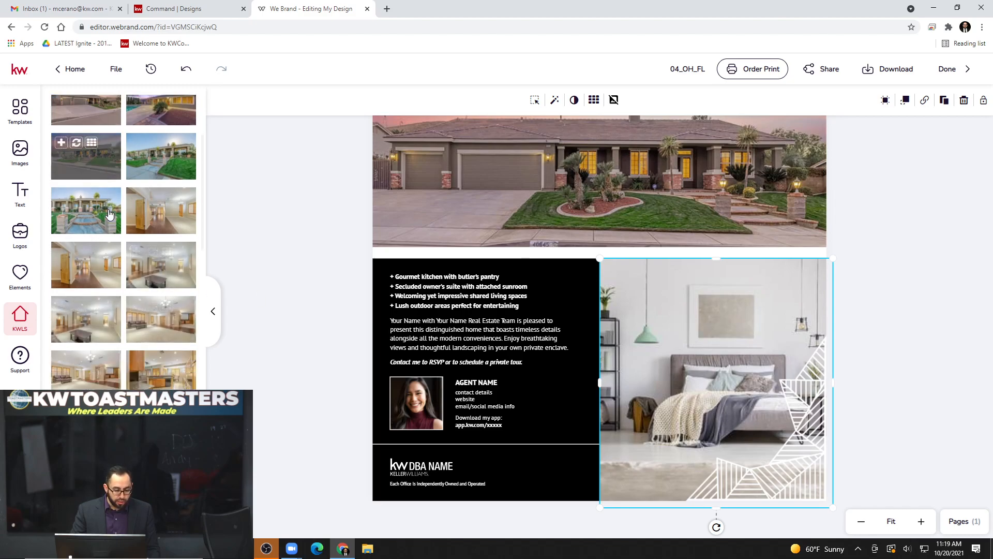
scroll(109, 217, "down", 6)
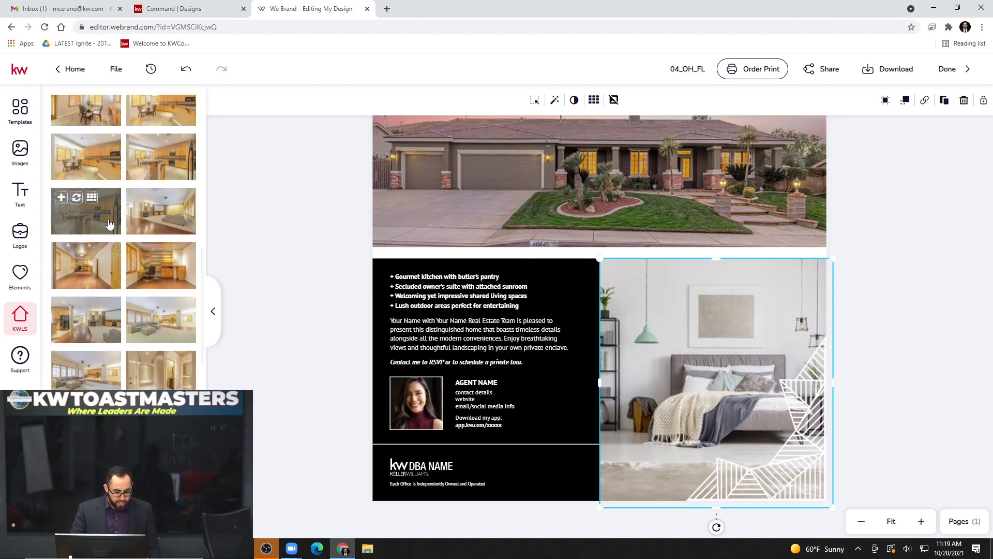
scroll(109, 225, "down", 3)
scroll(109, 230, "down", 3)
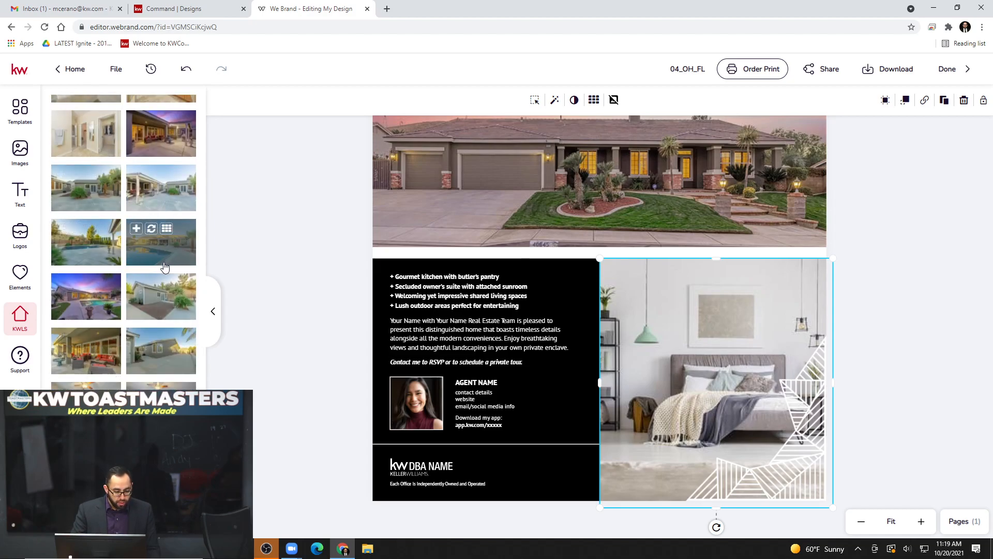
left_click(153, 229)
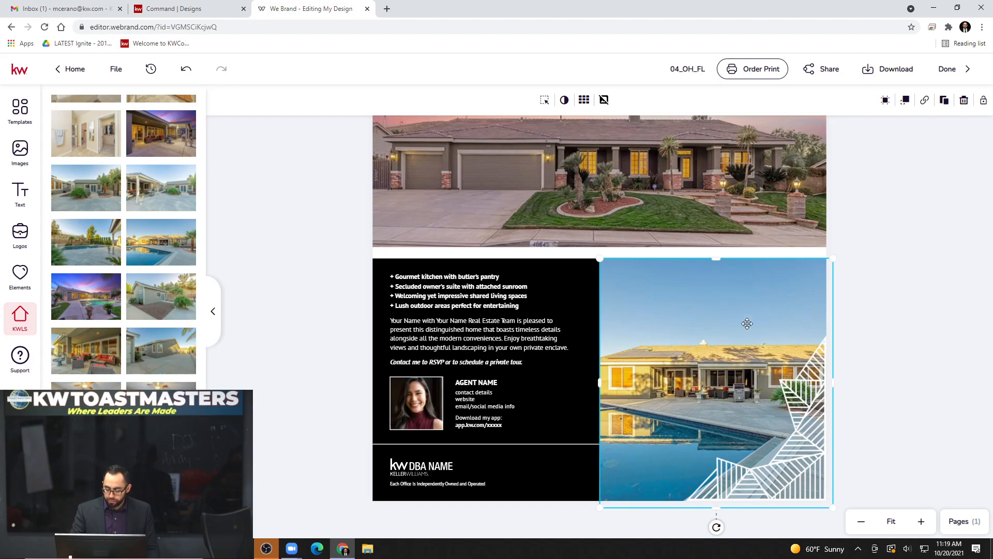
- Reposition the pool photo within its frame, shifting it right so that the palm tree and more of the left side show
double_click(722, 346)
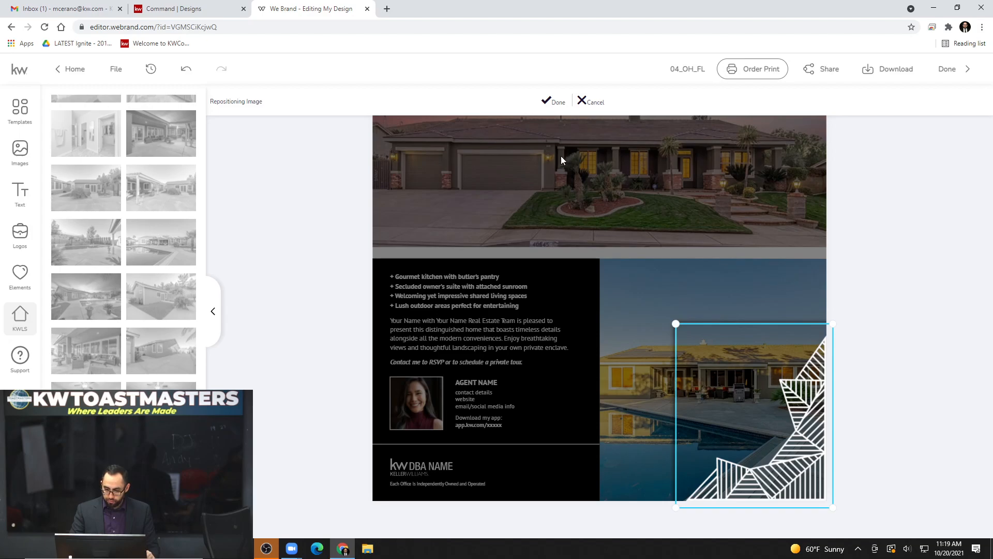
left_click(593, 105)
scroll(704, 282, "down", 5)
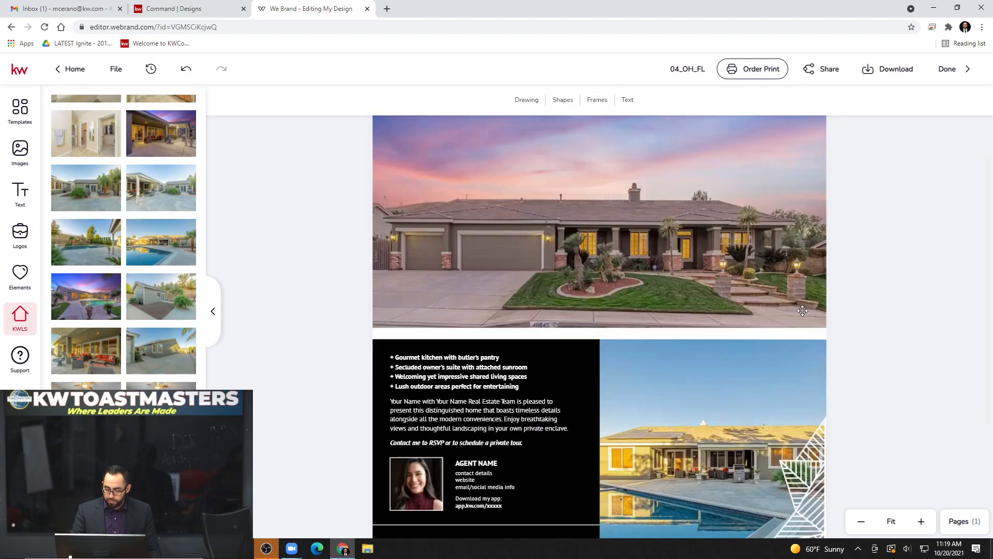
left_click(645, 262)
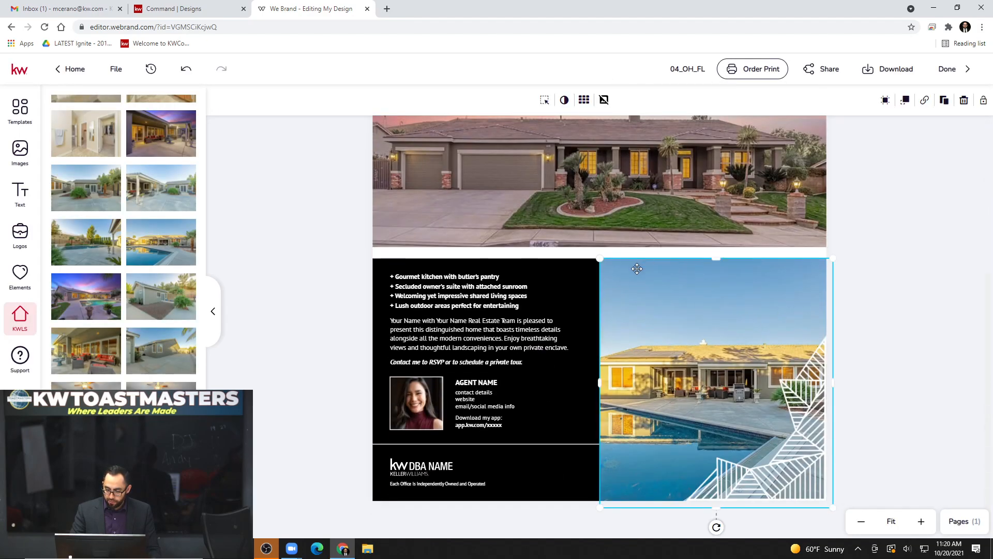
double_click(637, 268)
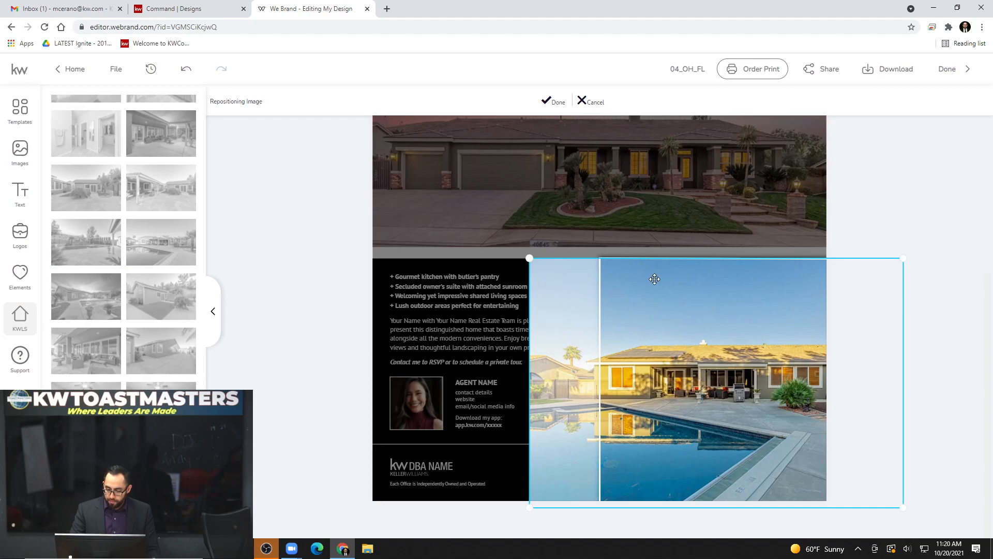
left_click_drag(655, 279, 706, 281)
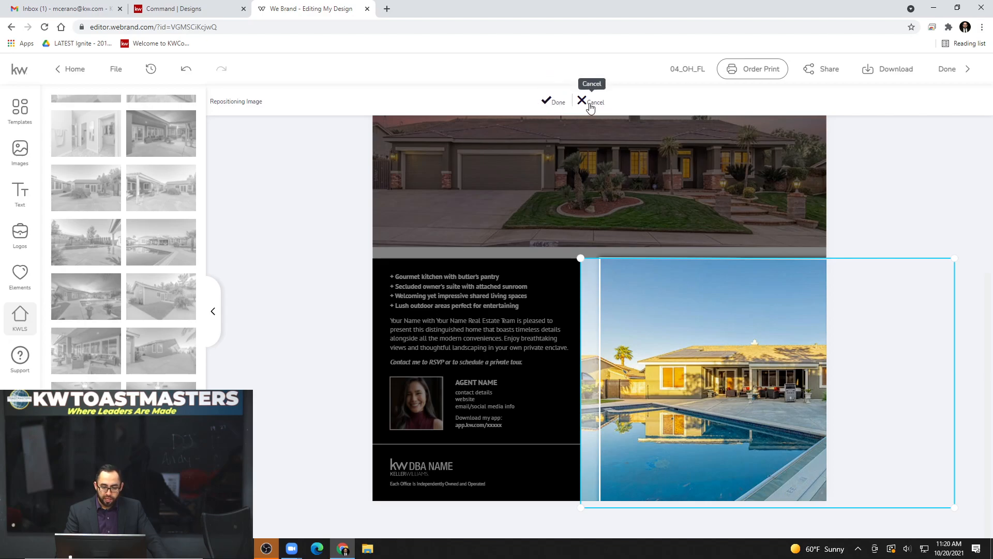
left_click(553, 102)
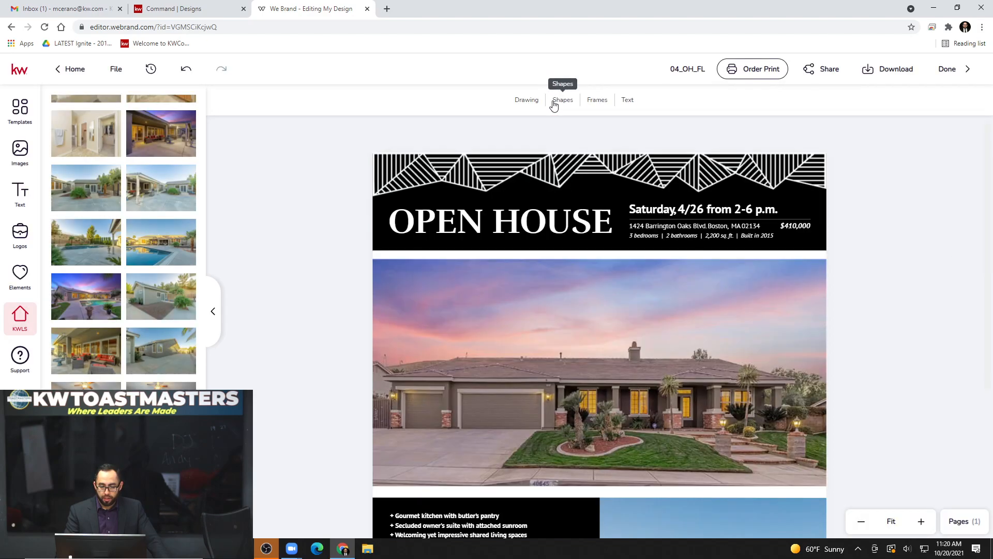
scroll(717, 221, "down", 1)
scroll(717, 222, "down", 4)
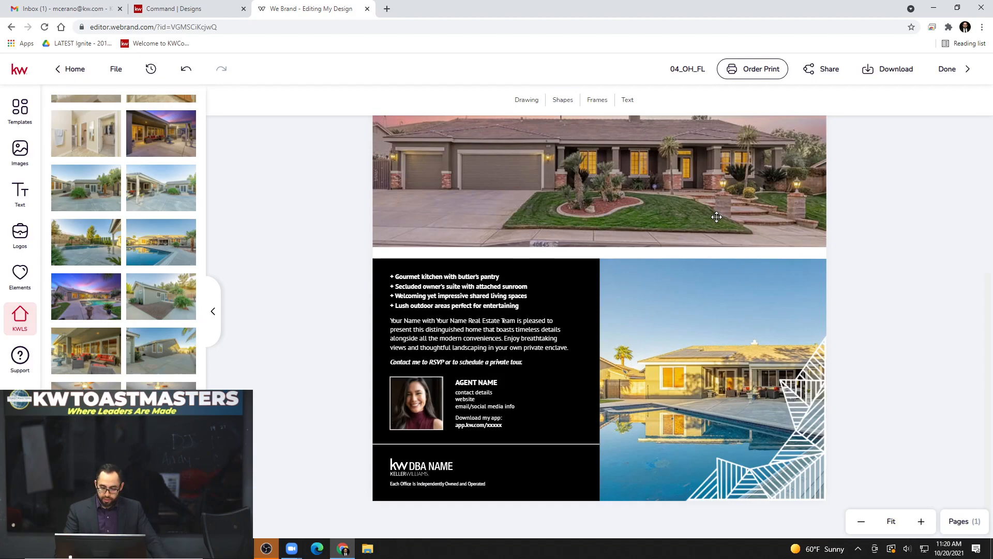
left_click(726, 301)
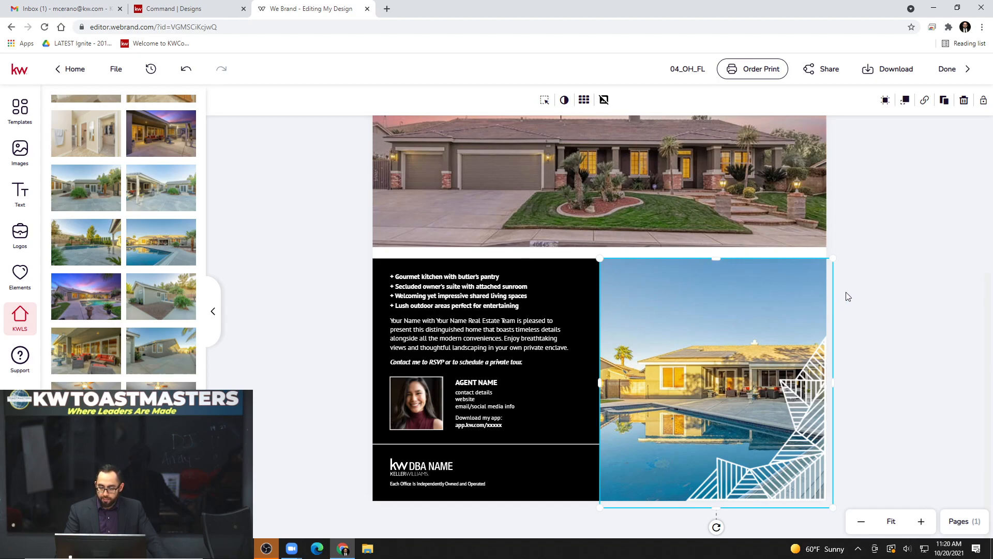
left_click(883, 285)
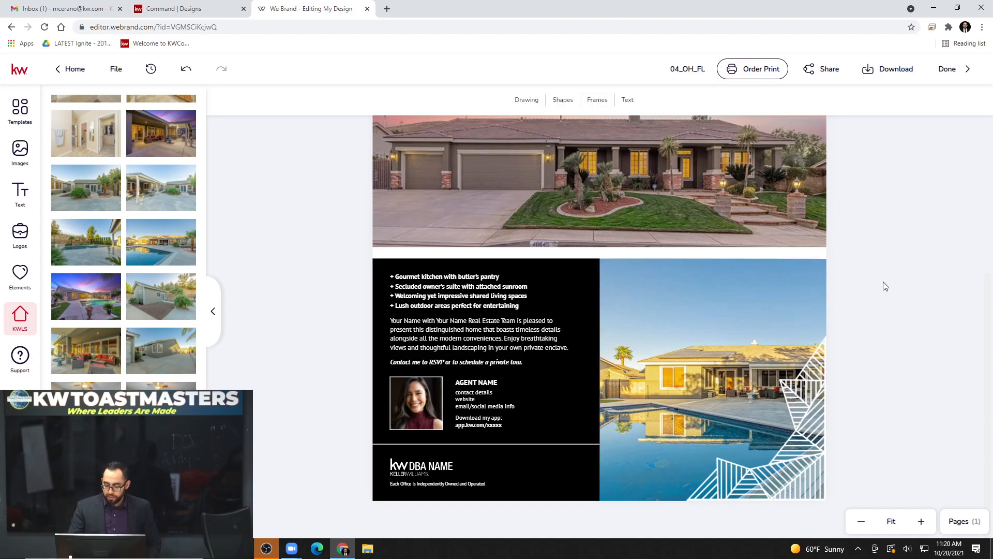
left_click(767, 271)
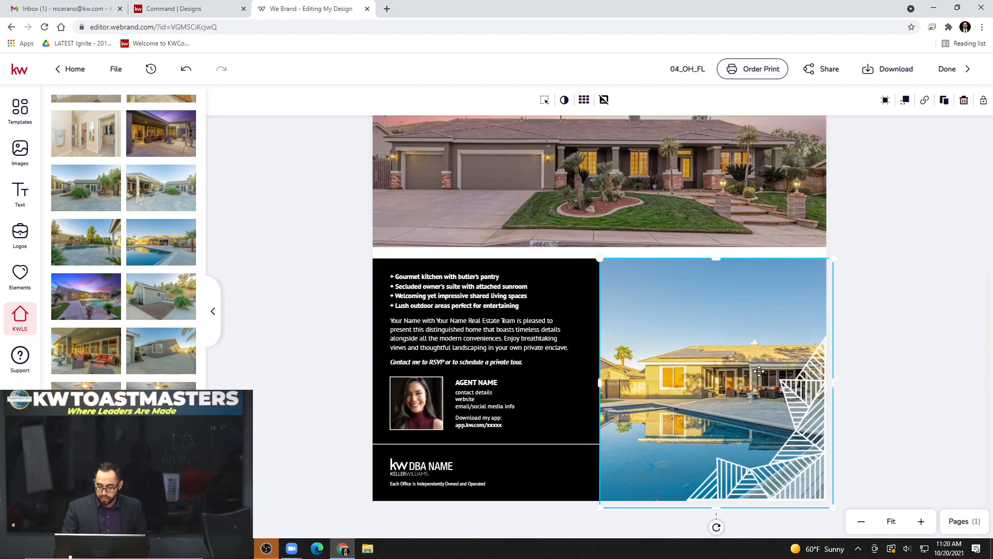
mouse_move(701, 326)
left_mouse_down()
mouse_move(693, 315)
mouse_move(702, 326)
left_mouse_up()
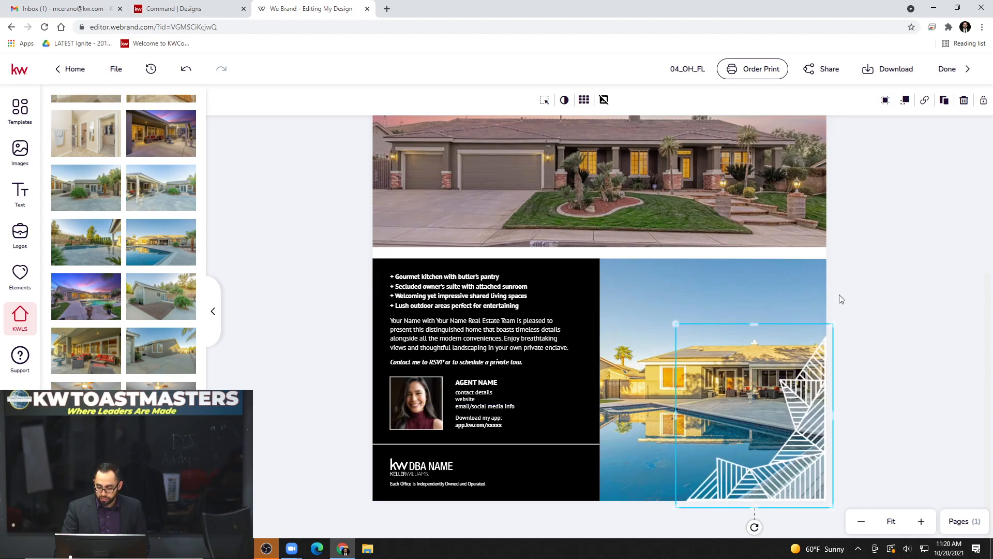
left_click(896, 333)
scroll(789, 412, "up", 1)
scroll(789, 412, "down", 1)
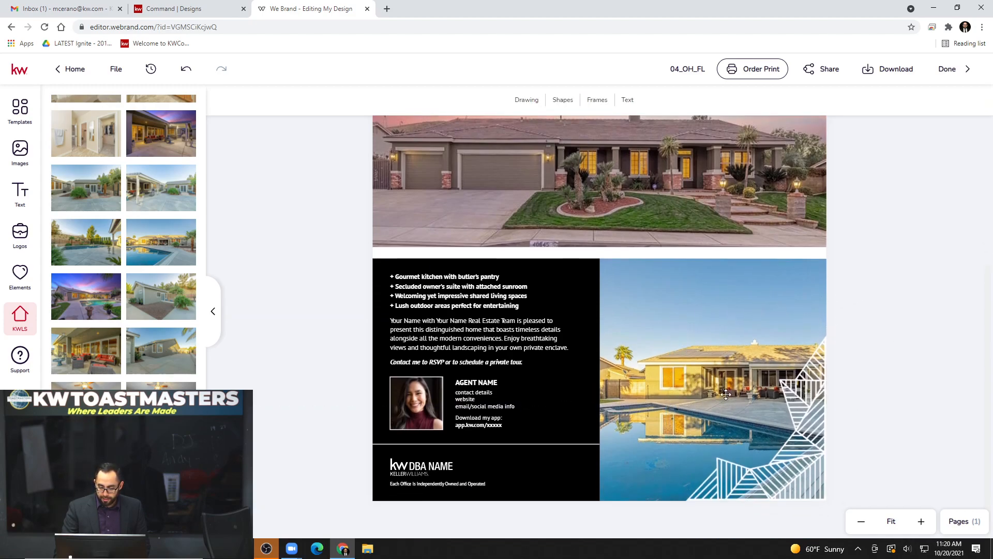
- Delete the white line-pattern overlay and the image placeholder beneath it from the lower corner of the pool photo
left_click(801, 398)
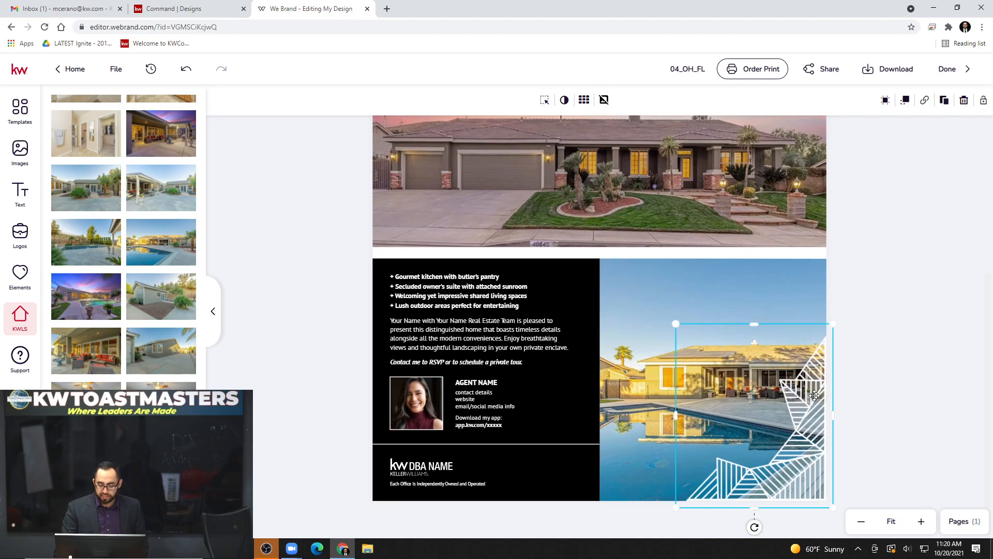
left_click(876, 389)
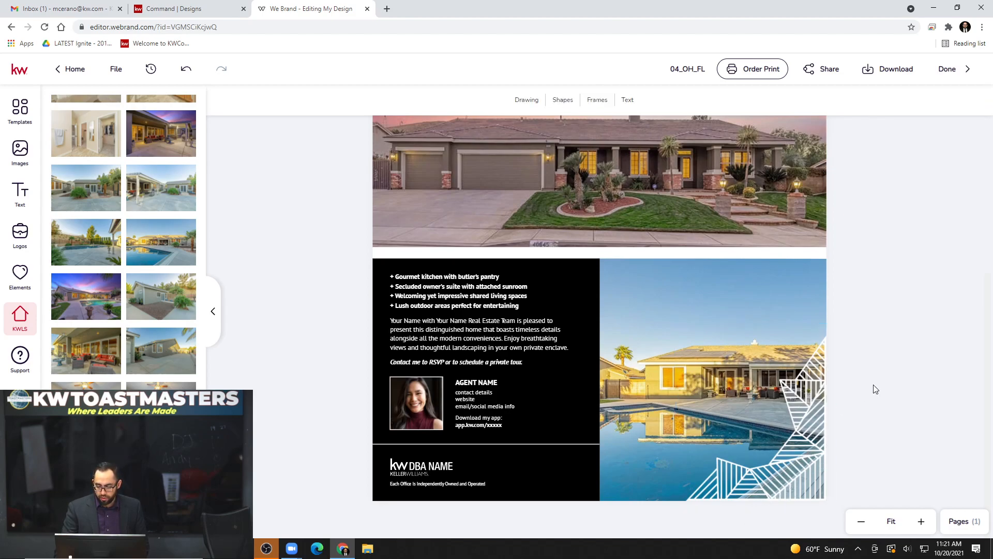
left_click(809, 405)
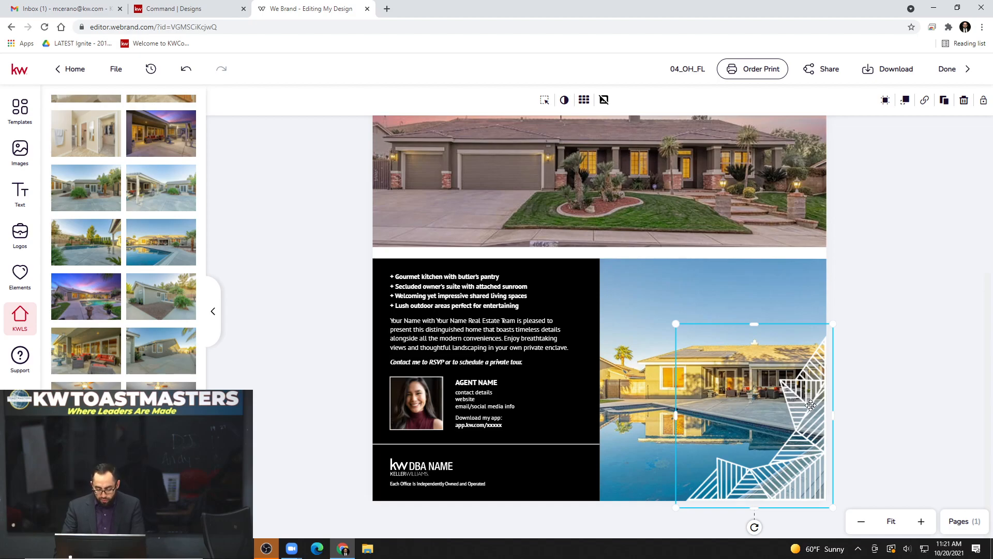
key("Delete")
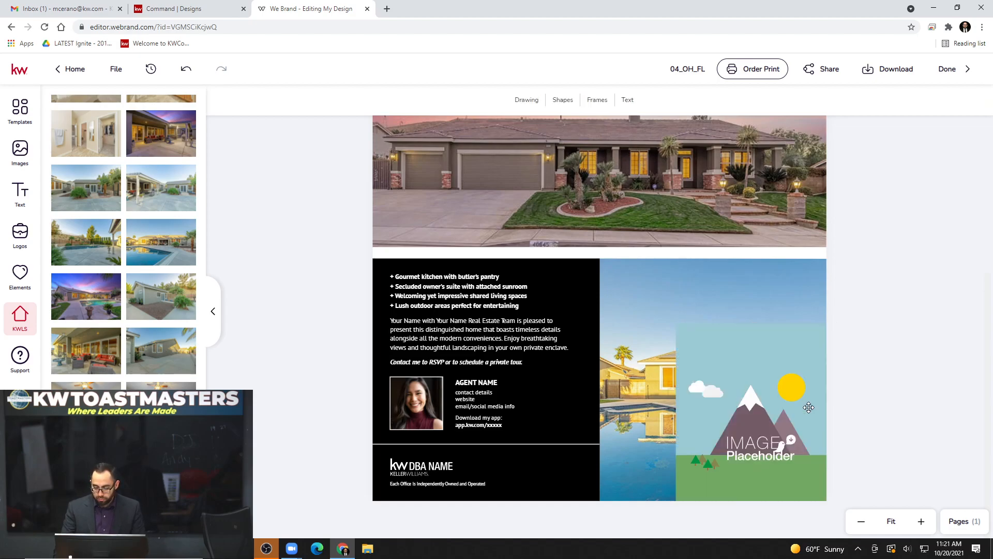
left_click(799, 361)
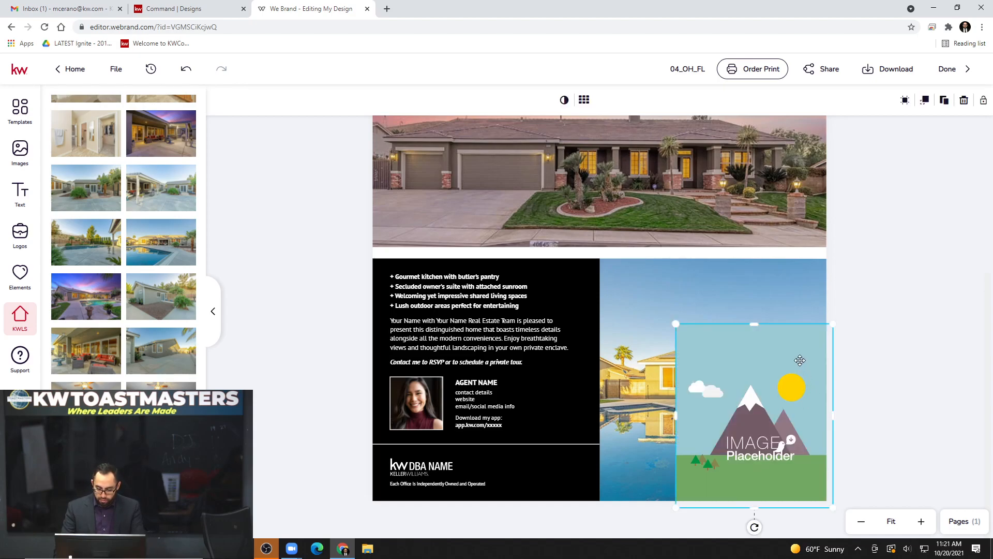
key("Delete")
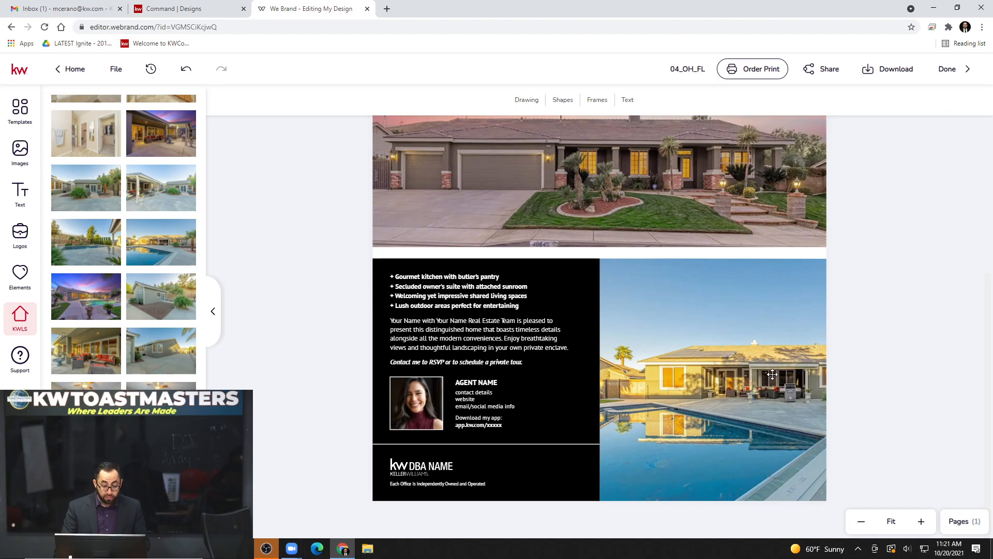
scroll(772, 374, "up", 4)
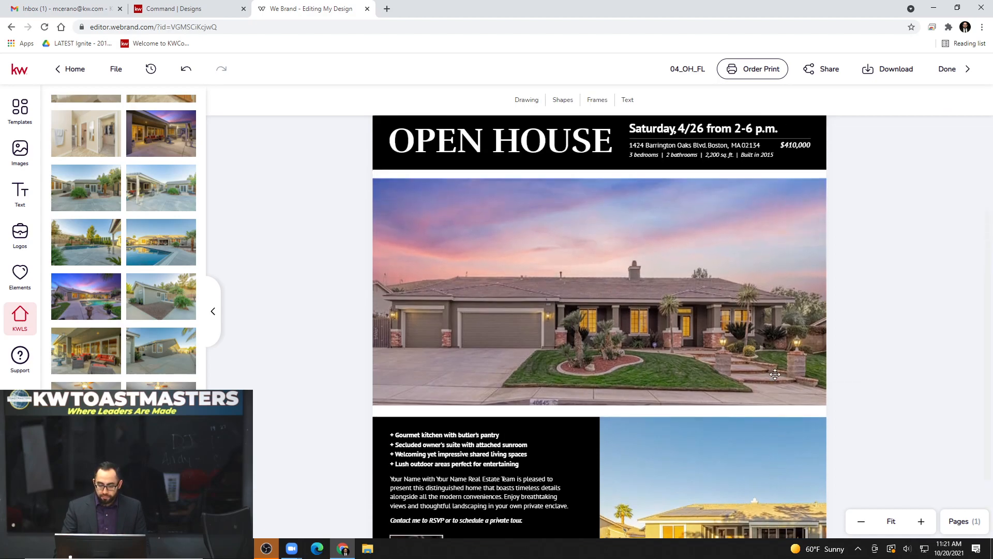
scroll(750, 362, "down", 4)
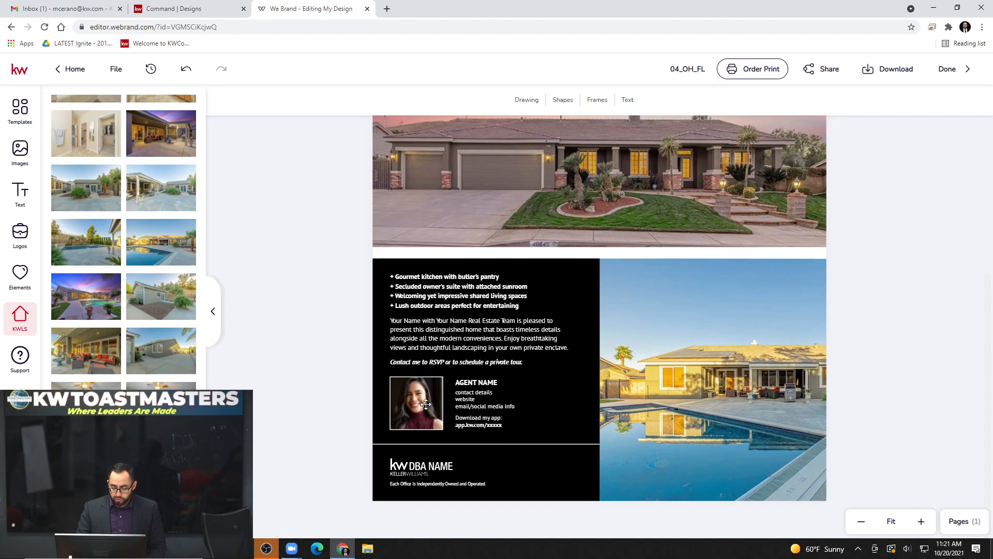
- Open the details of the selected Palmdale listing in place of its photos
left_click(442, 342)
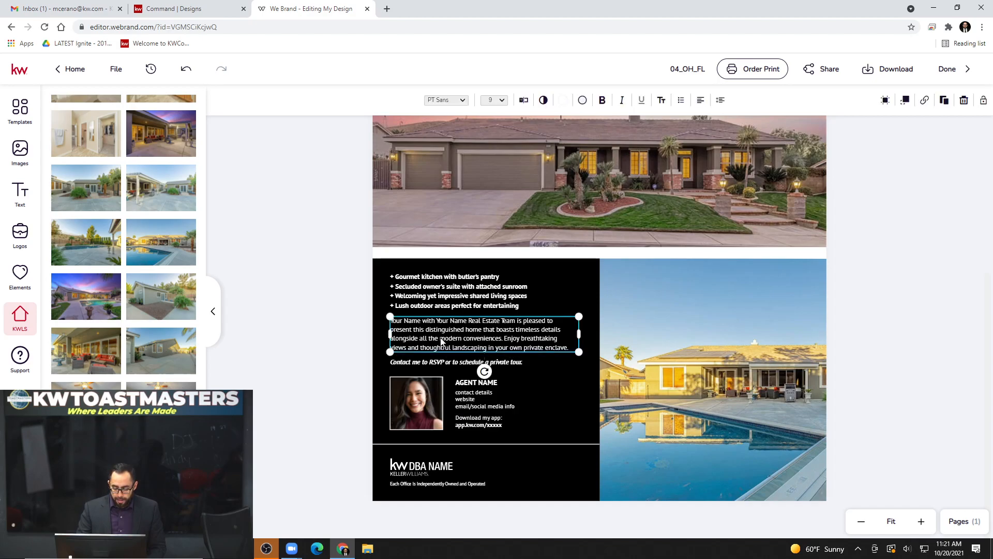
left_click(337, 325)
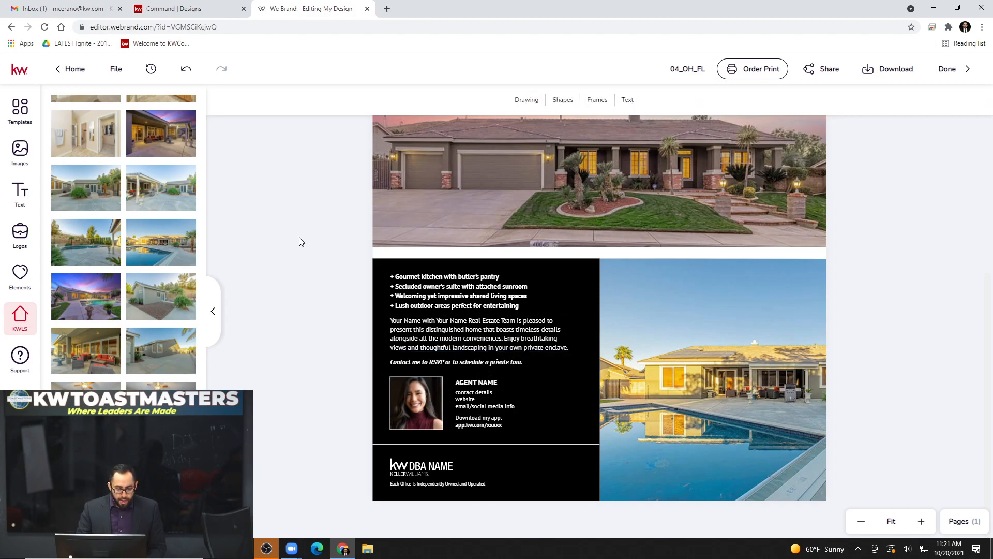
scroll(167, 264, "down", 5)
scroll(167, 260, "up", 10)
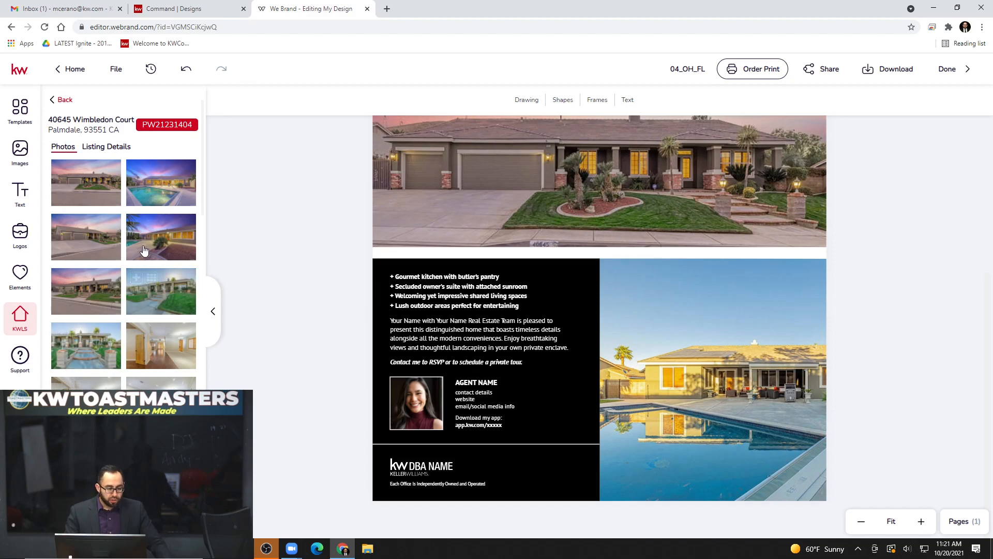
mouse_move(91, 187)
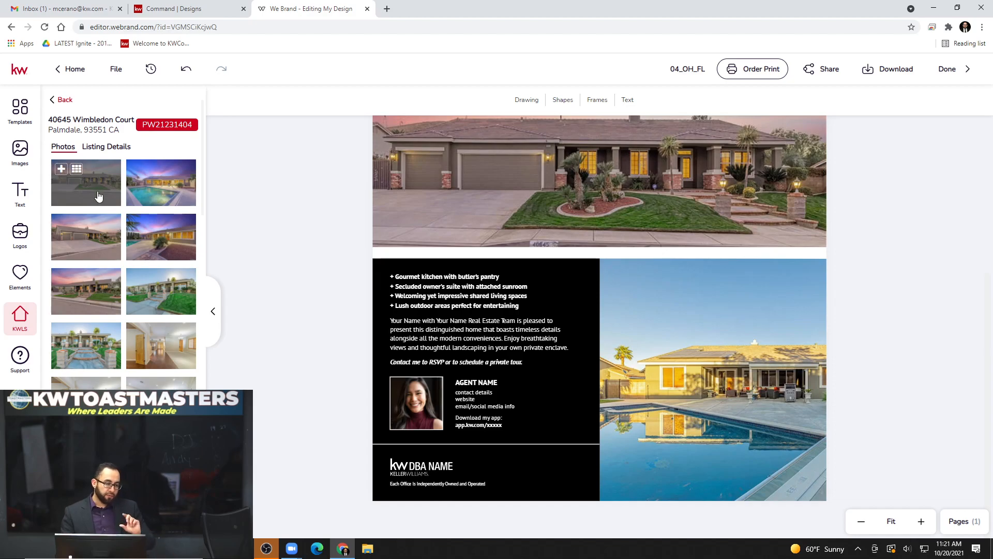
left_click(105, 147)
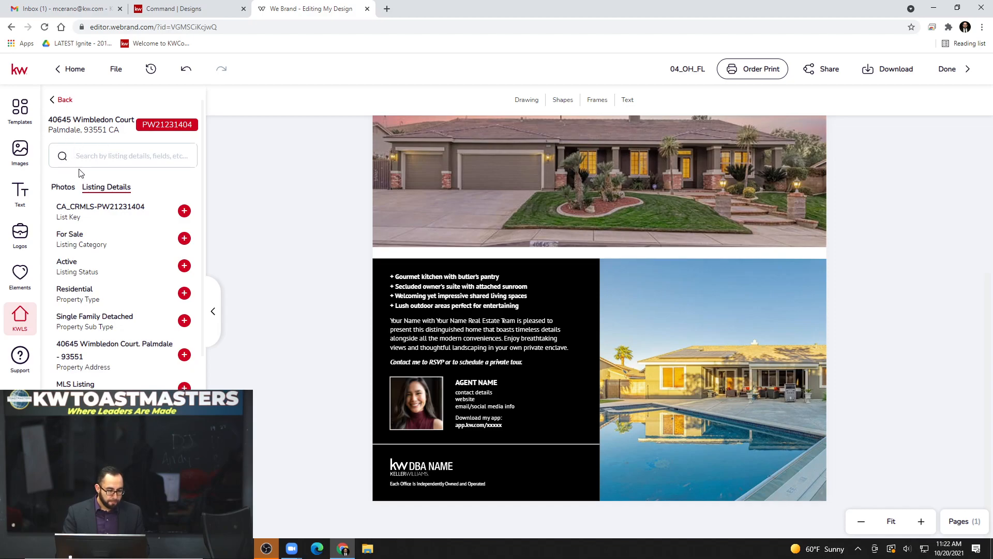
left_click(65, 187)
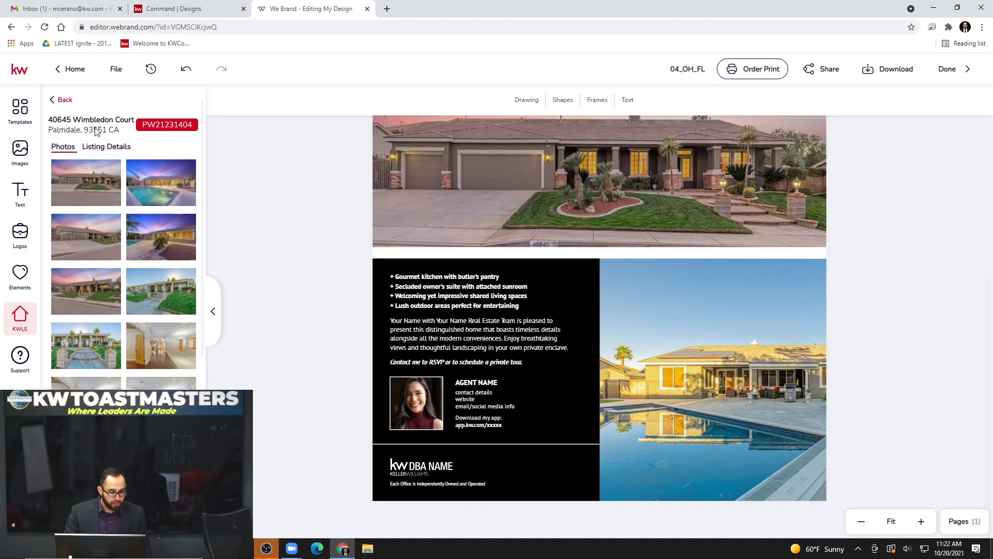
left_click(81, 146)
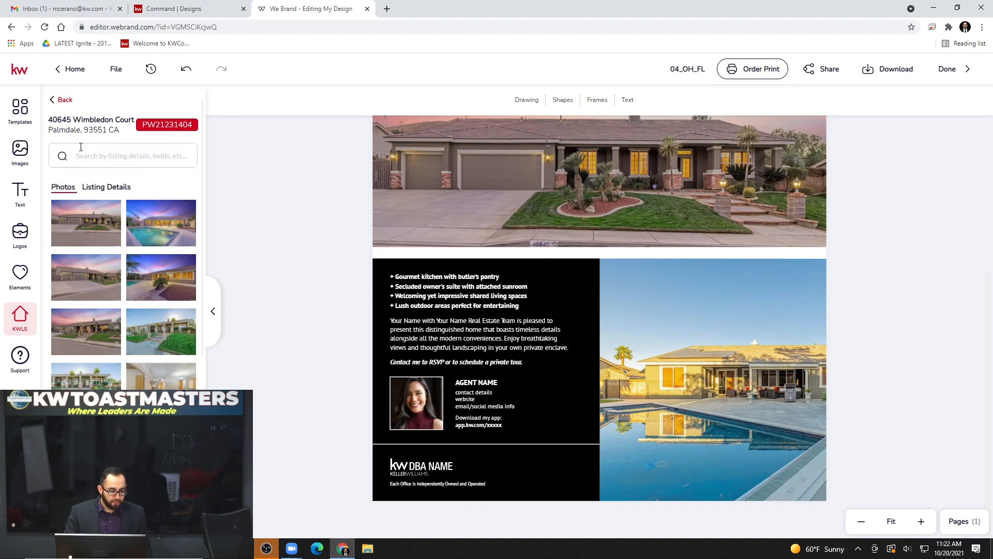
left_click(113, 189)
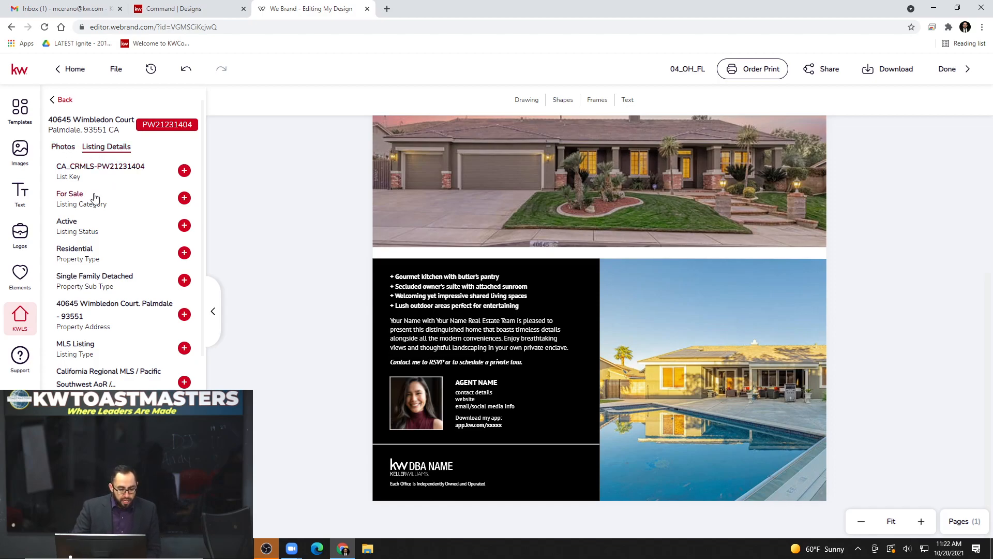
- Insert the property description from the listing details onto the flier as a text block
scroll(108, 160, "down", 1)
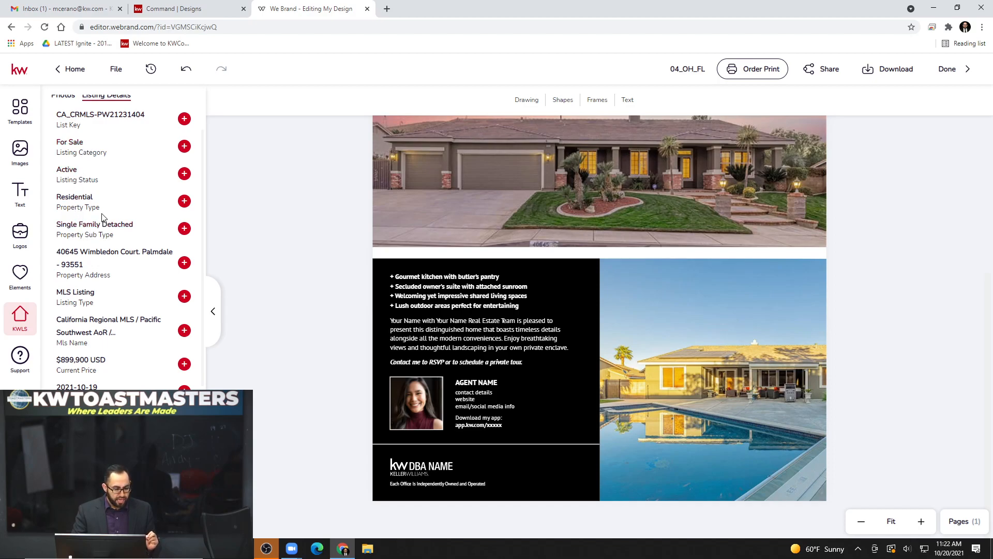
scroll(100, 227, "down", 1)
scroll(110, 191, "down", 2)
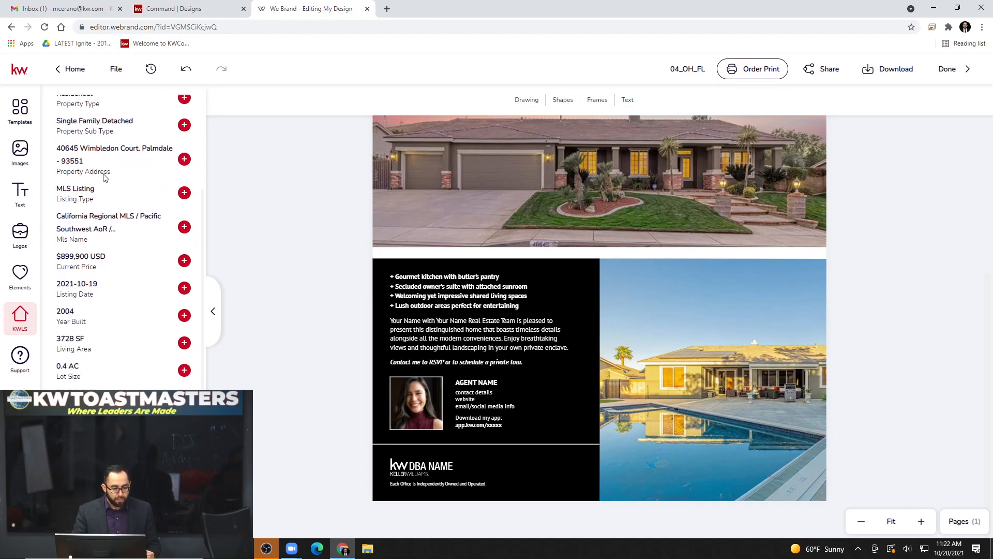
scroll(95, 210, "down", 2)
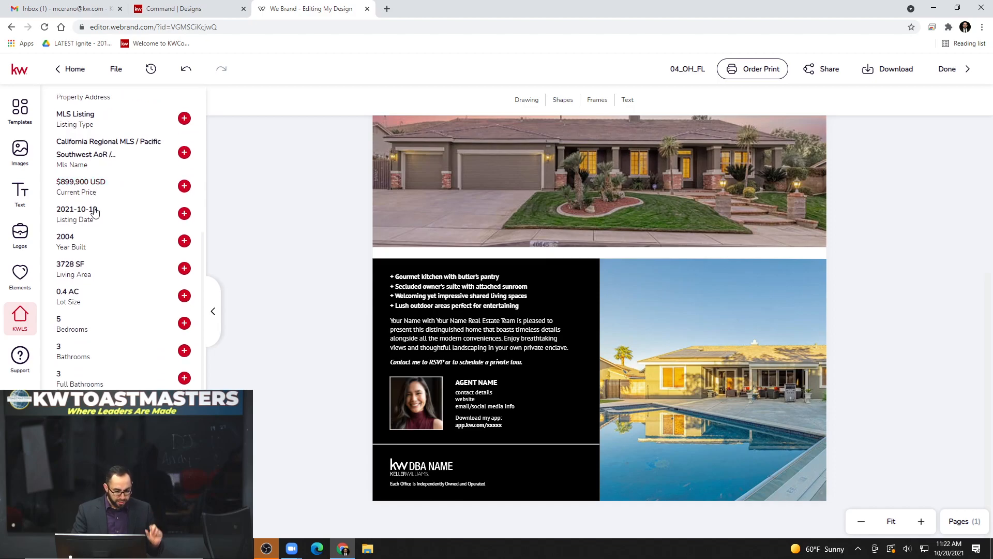
scroll(94, 212, "down", 1)
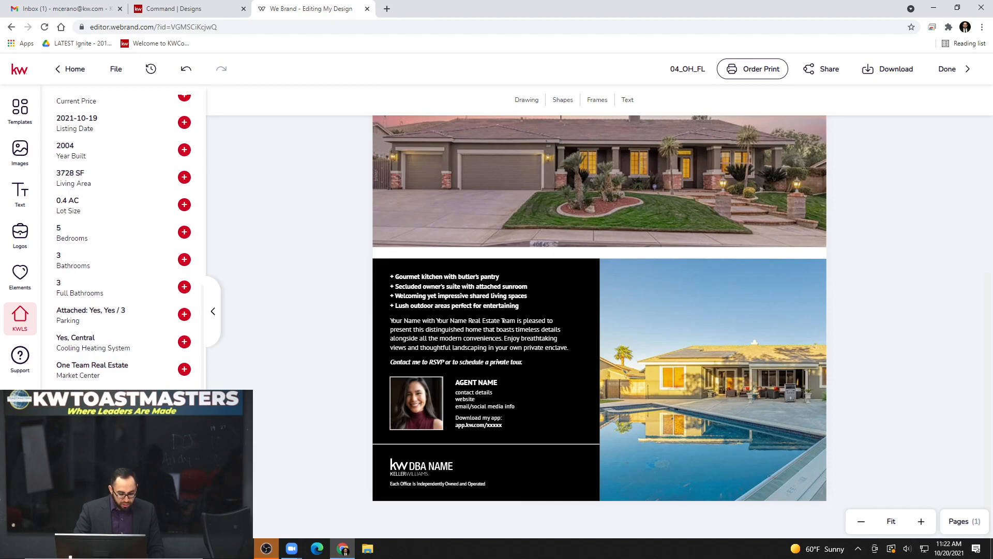
scroll(124, 241, "up", 1)
scroll(124, 241, "down", 1)
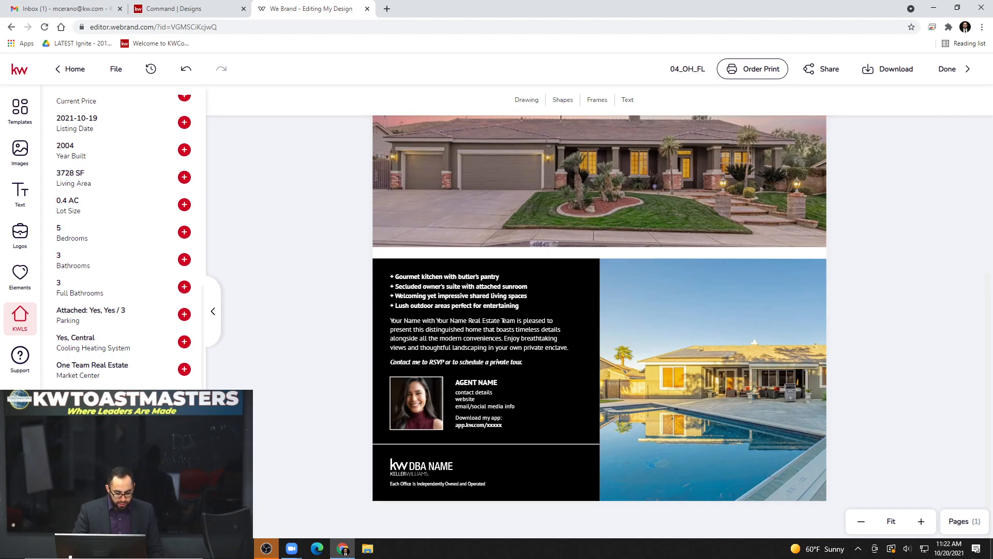
left_click(185, 396)
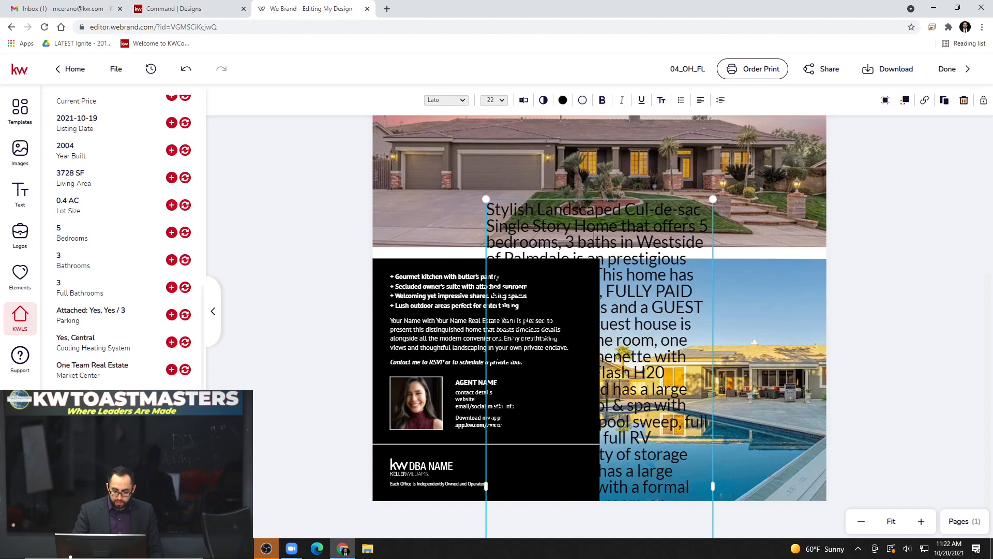
- Reposition the description text block, enlarge it to font size 22.9, and widen it to about three quarters of the page width
left_click_drag(675, 294, 688, 263)
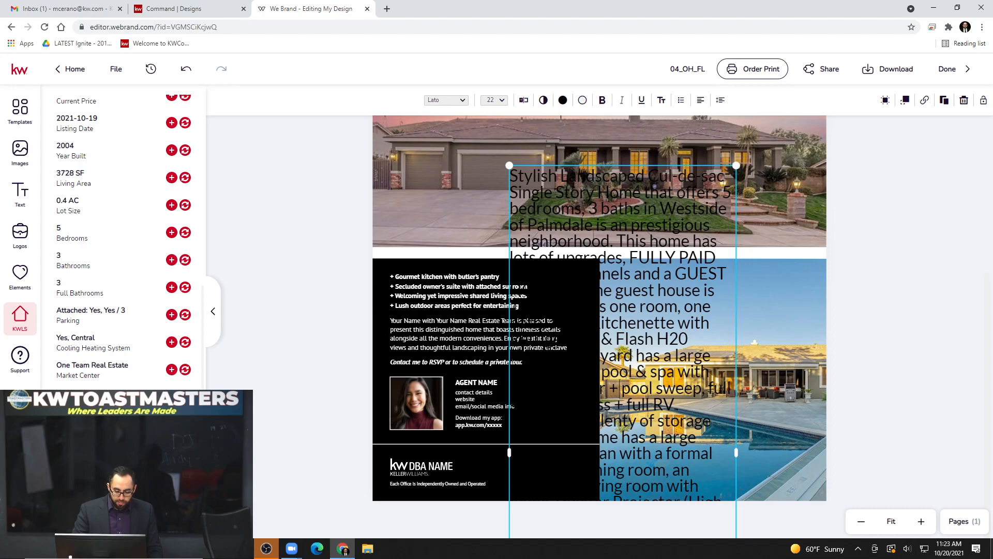
mouse_move(511, 163)
left_mouse_down()
mouse_move(538, 182)
mouse_move(501, 163)
left_mouse_up()
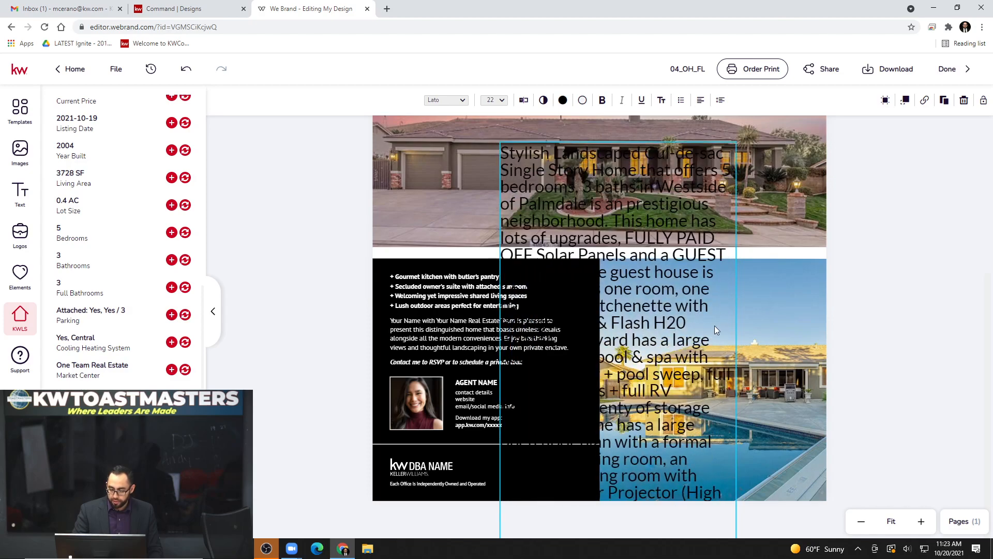
left_click_drag(736, 439, 811, 431)
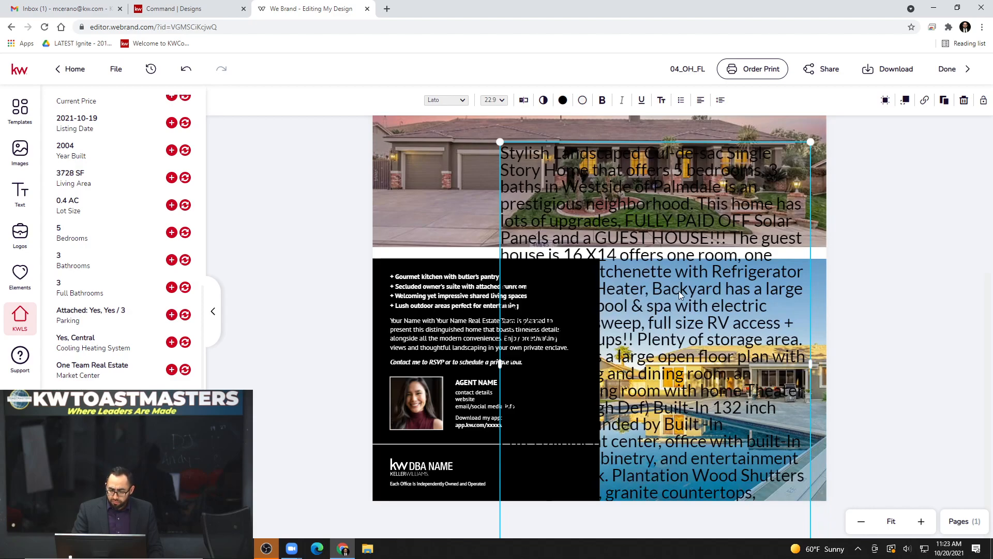
left_click_drag(685, 286, 635, 250)
scroll(707, 298, "up", 2)
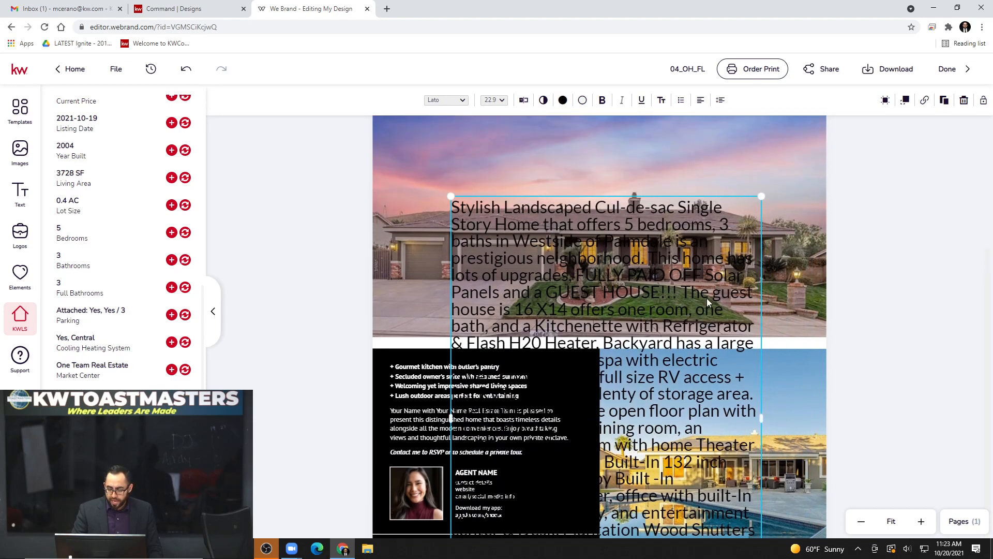
scroll(706, 298, "up", 1)
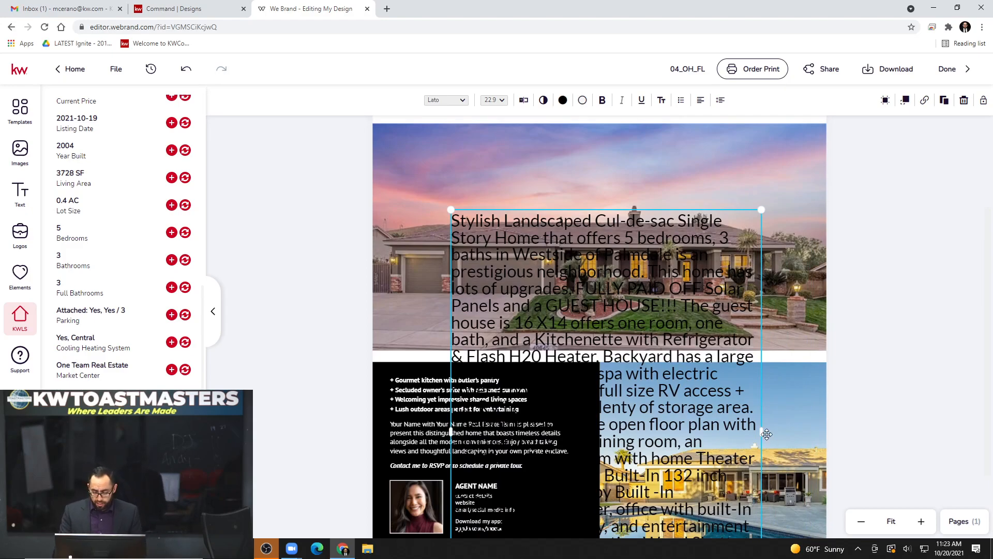
left_click_drag(766, 434, 807, 439)
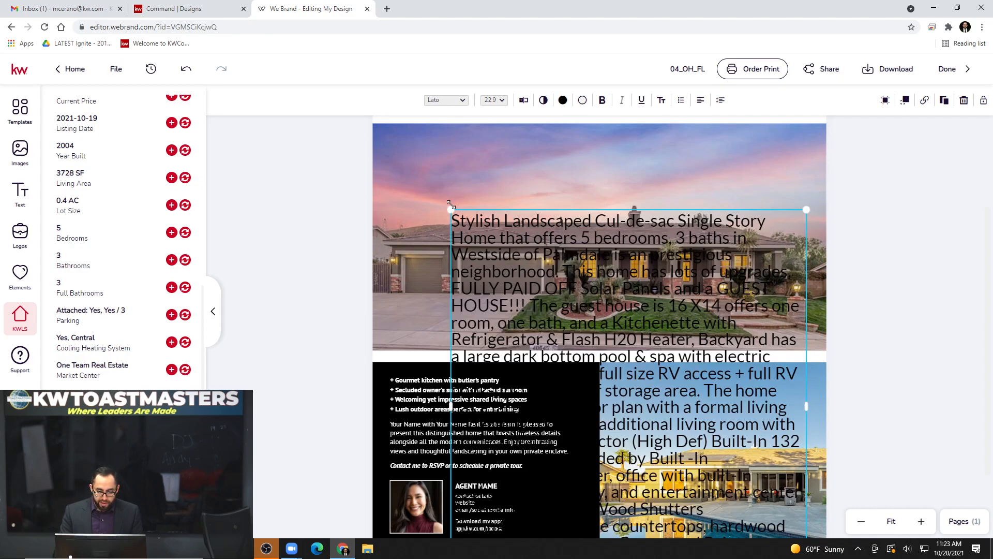
- Scale the description text block down to font size 13.5 and move it up so that it overlaps the exterior and pool photos
left_click_drag(449, 207, 598, 372)
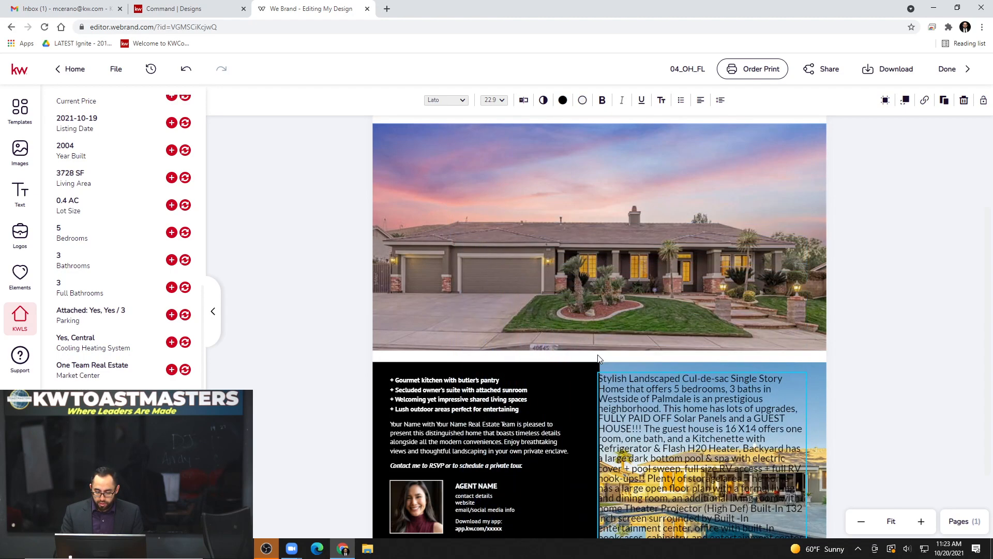
left_click_drag(681, 393, 659, 262)
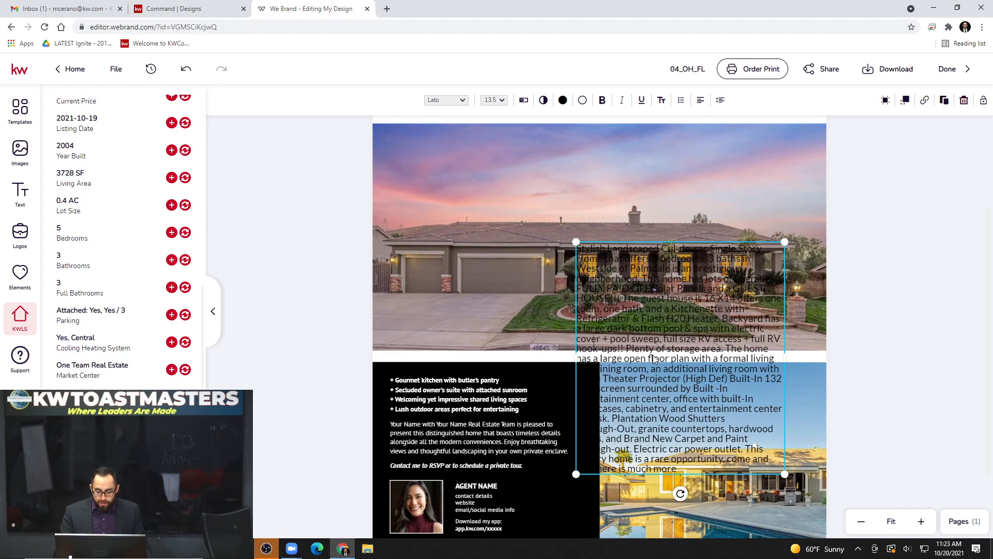
left_click(906, 371)
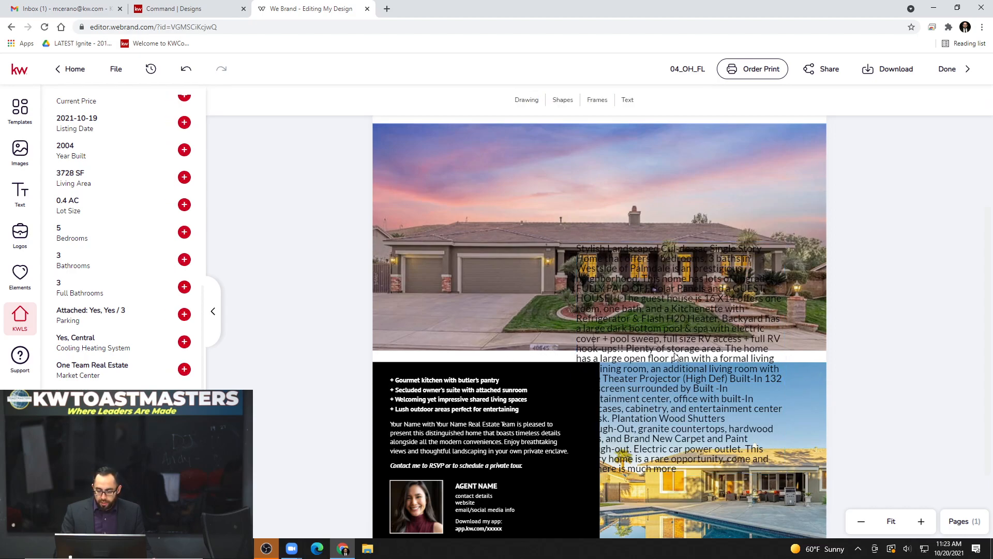
left_click(477, 444)
left_click(378, 412)
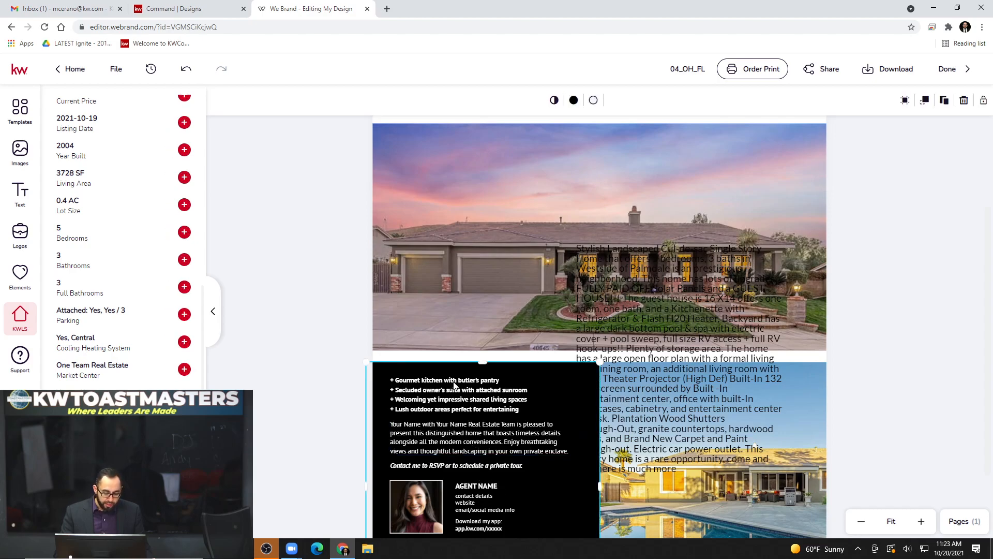
left_click(454, 385)
left_click(650, 333)
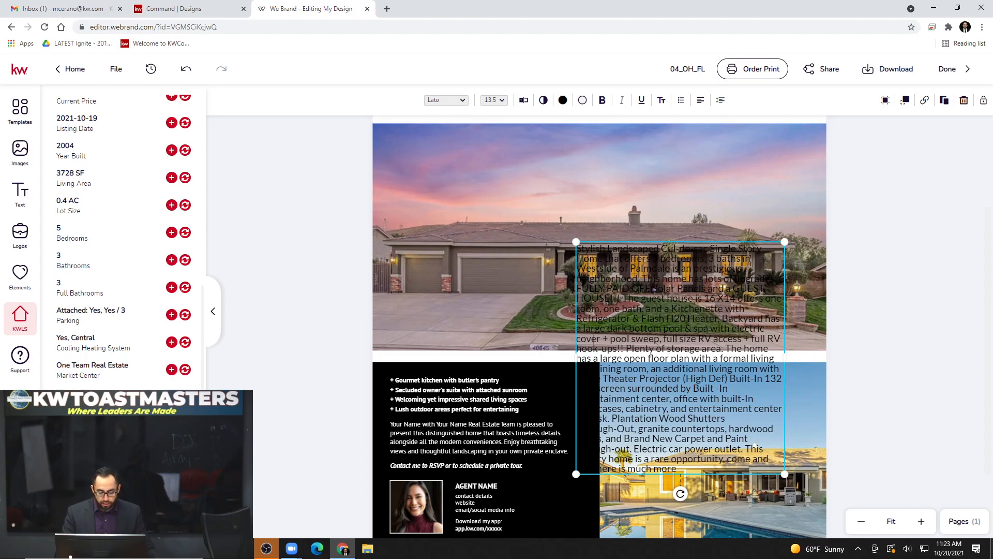
left_click(877, 365)
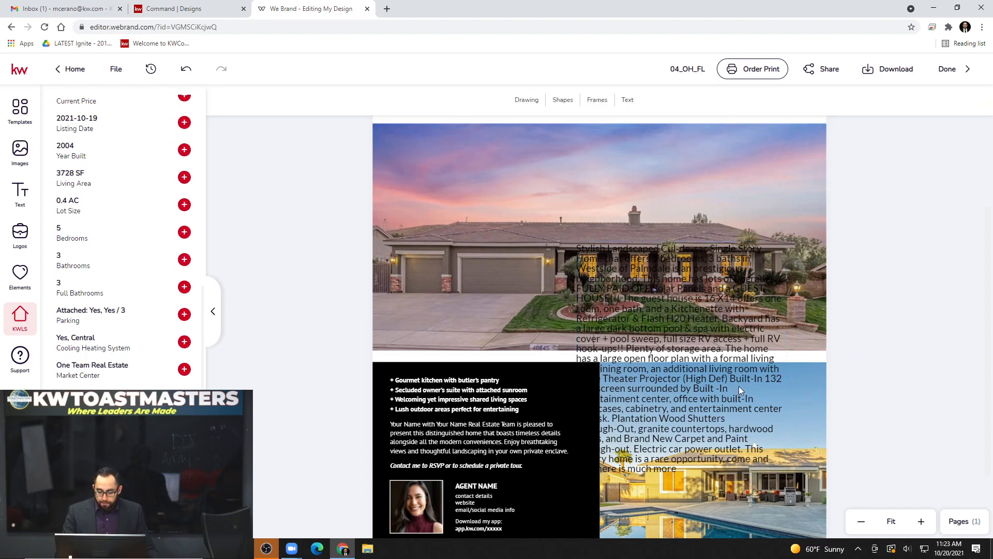
left_click(727, 361)
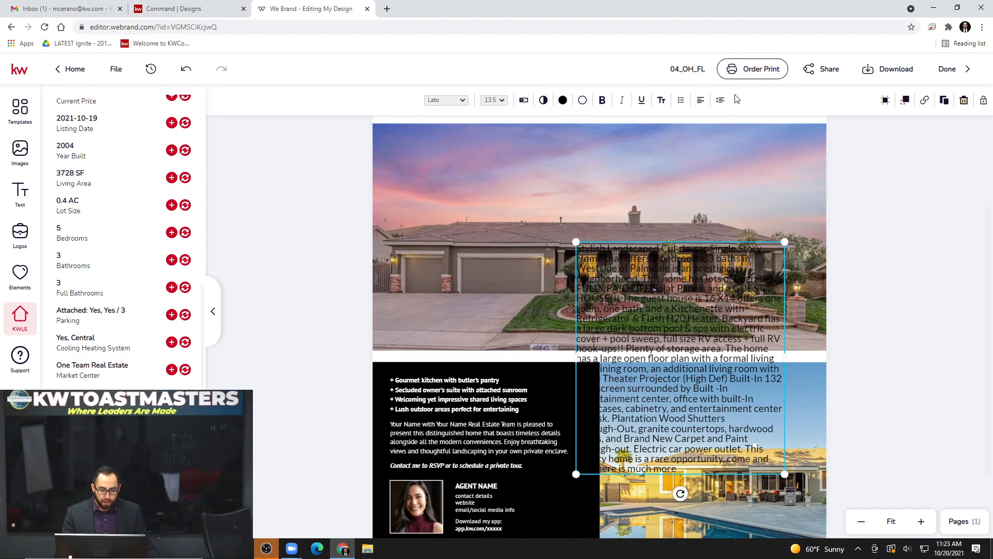
left_click(900, 310)
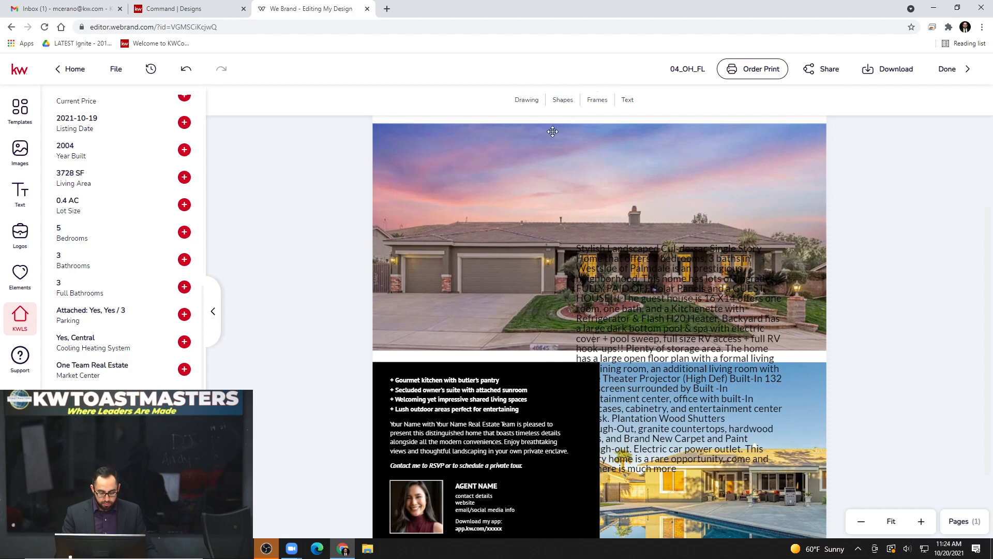
- Change the property description text to bold Arial at 10 pt
left_click(660, 356)
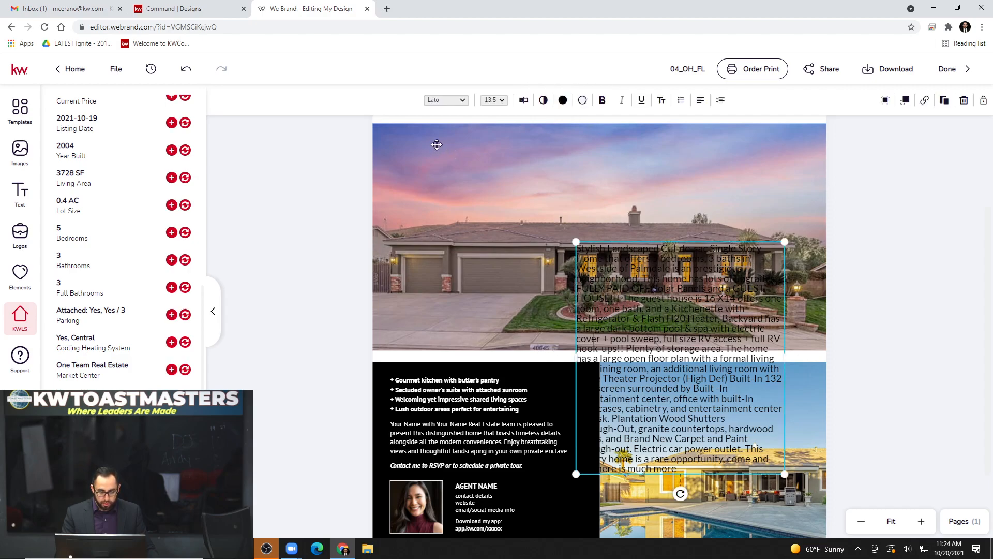
left_click(463, 100)
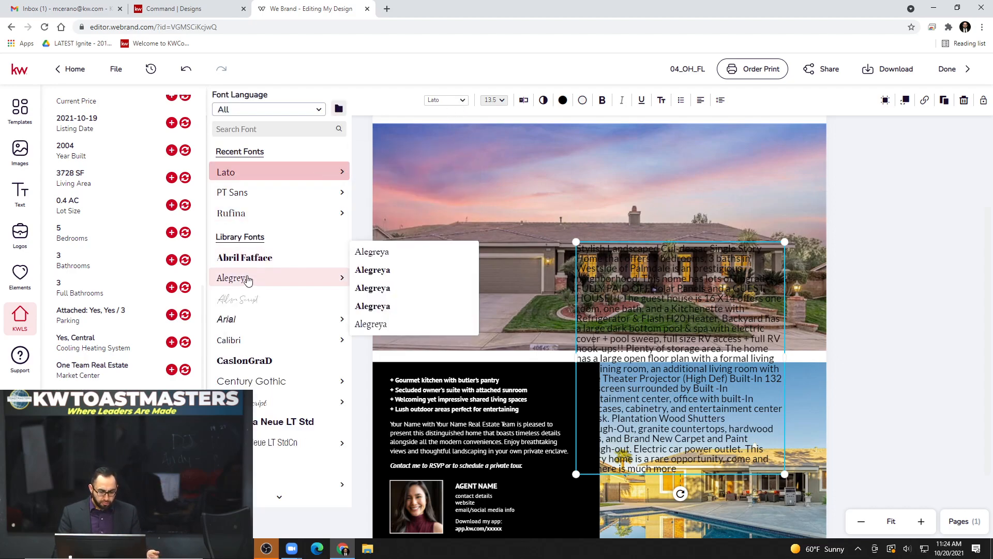
mouse_move(234, 314)
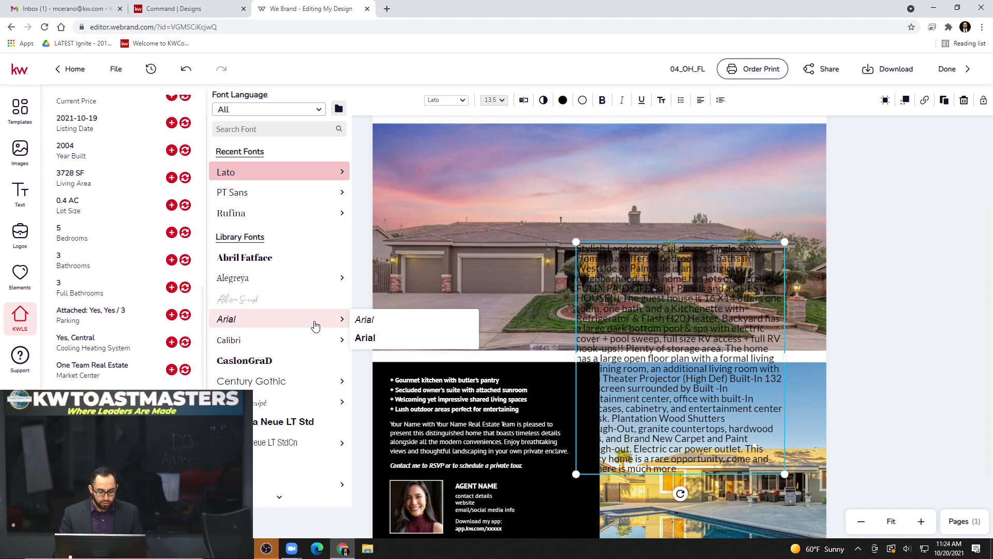
left_click(365, 338)
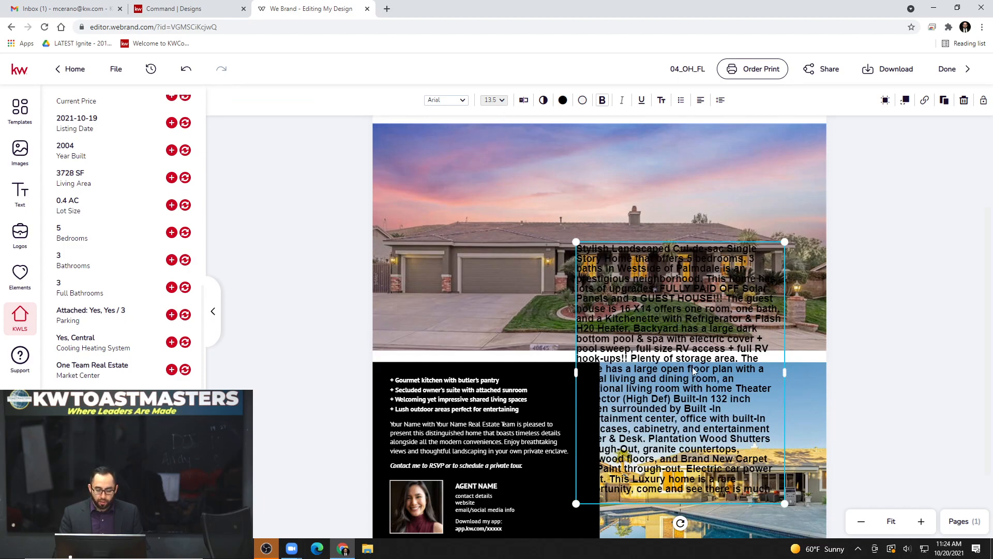
left_click(502, 102)
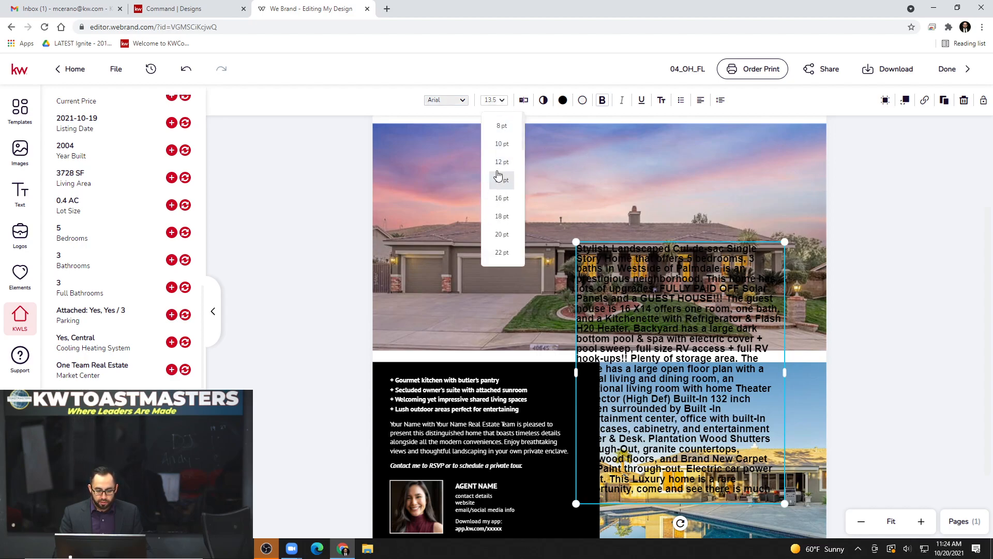
left_click(509, 150)
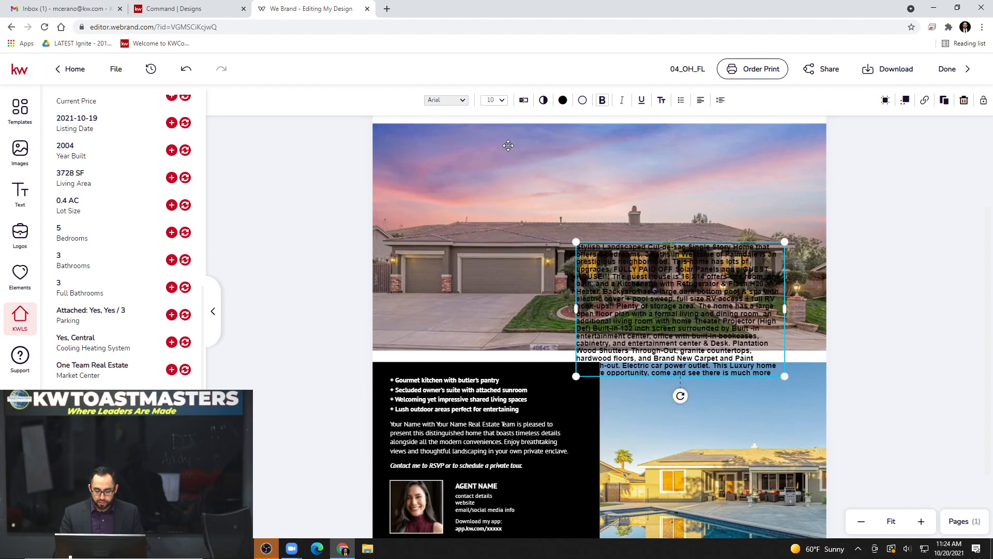
- Recolor the description text white and move the block up so it sits entirely on the exterior photo
left_click(549, 102)
left_click(548, 102)
left_click(548, 102)
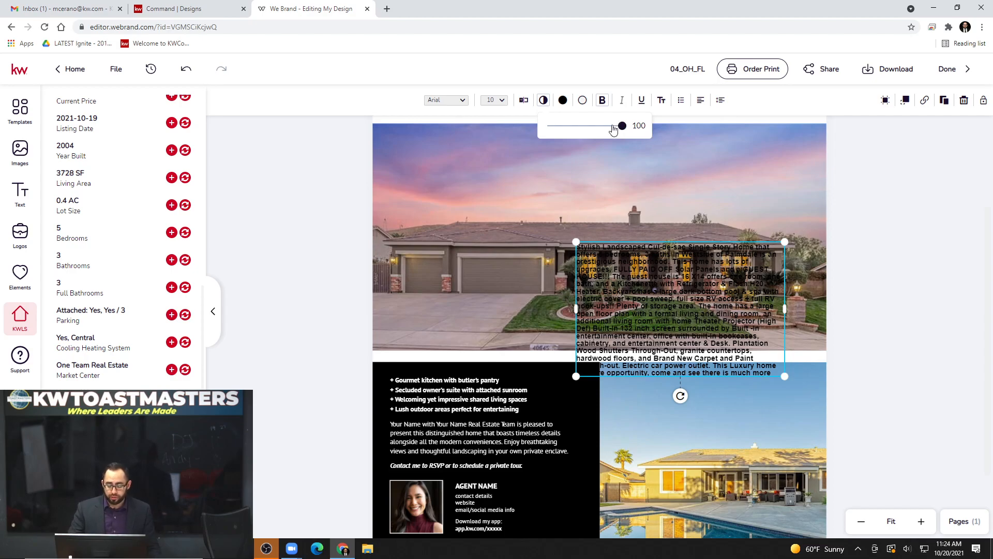
left_click(568, 103)
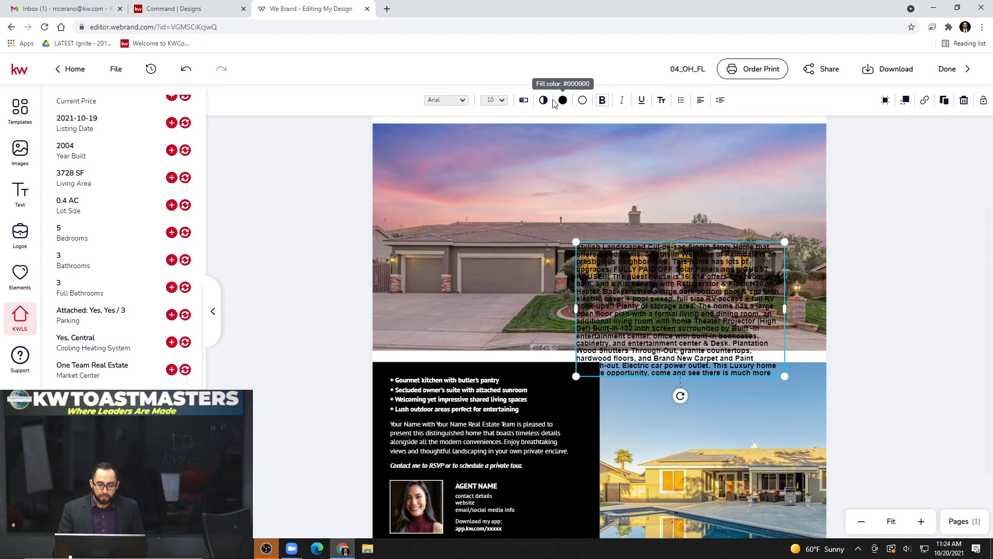
left_click(564, 102)
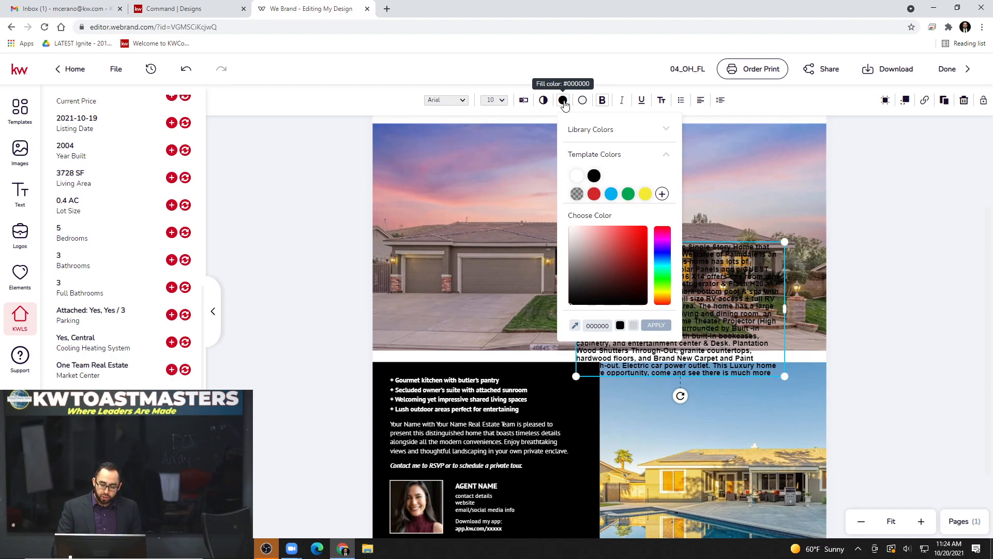
left_click(578, 176)
left_click_drag(660, 291, 649, 244)
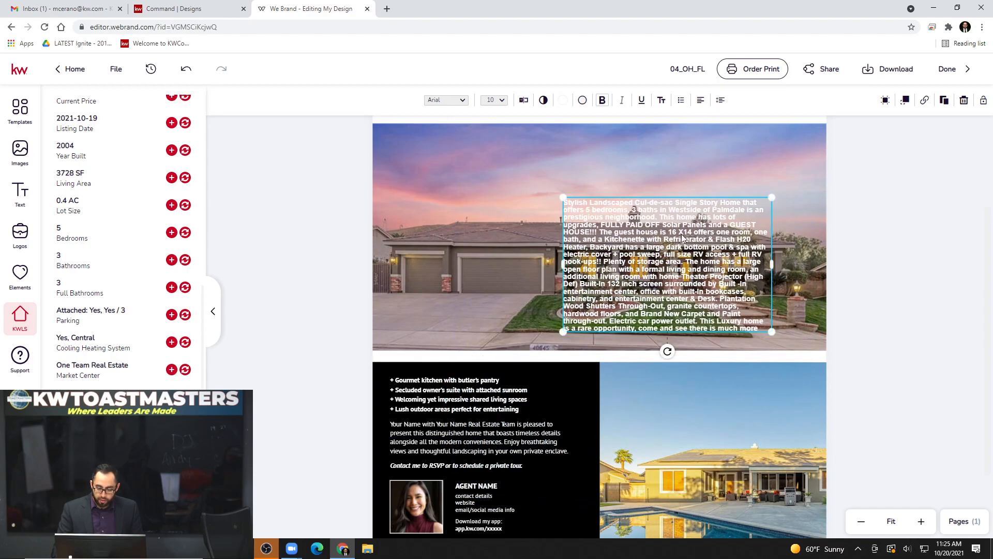
left_click(602, 101)
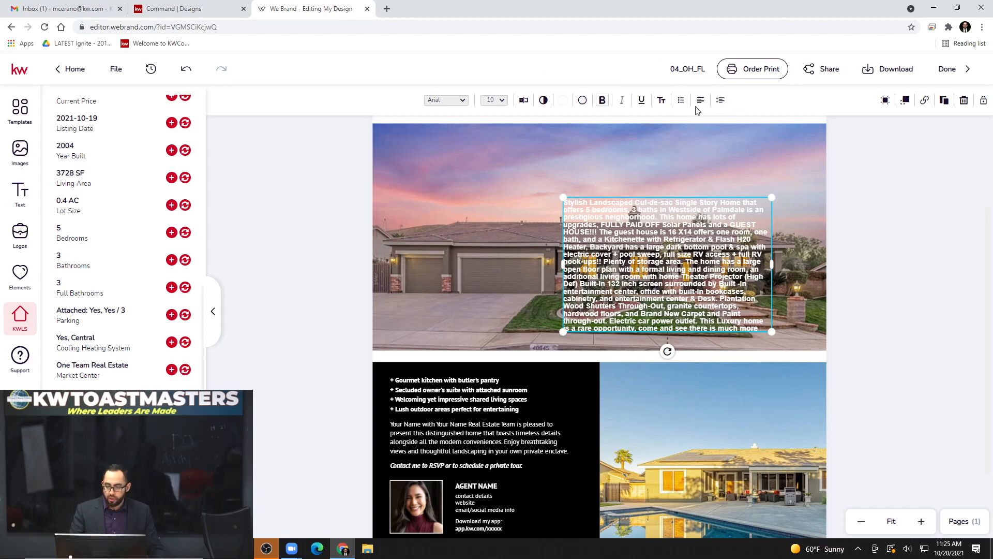
- Delete the template's placeholder paragraph and its feature bullet list from the black section
scroll(315, 288, "down", 2)
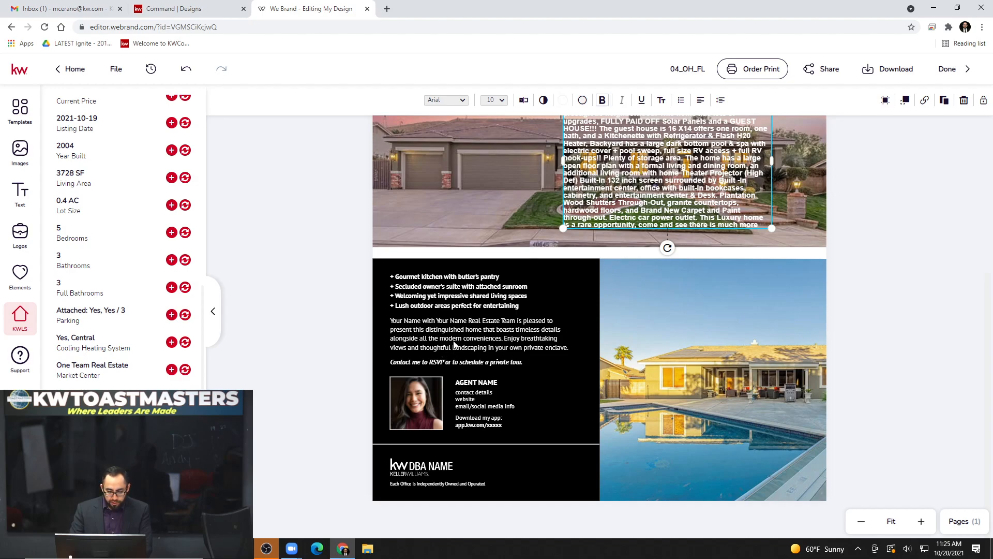
left_click(479, 335)
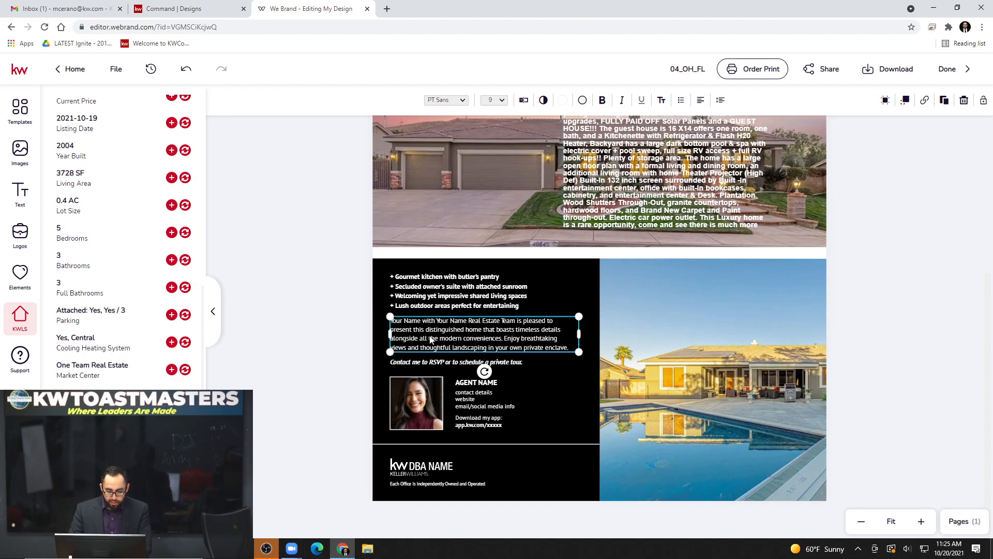
key("Delete")
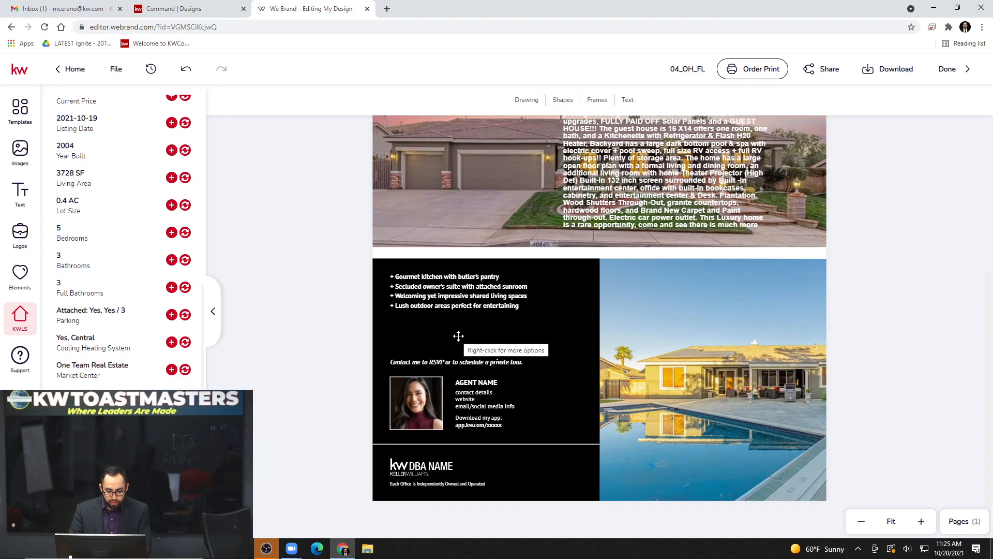
left_click(456, 288)
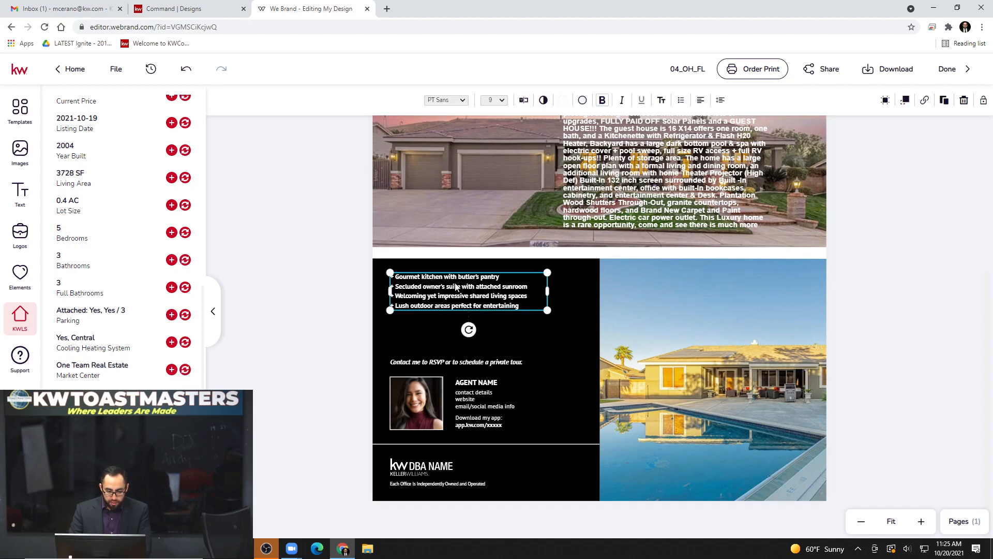
key("Delete")
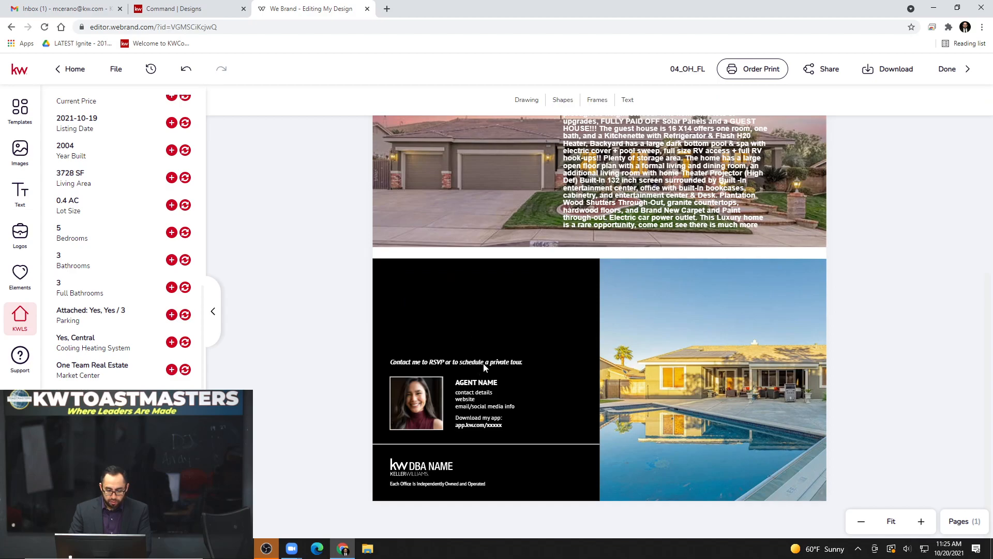
- Move the description block from the exterior photo into the upper part of the black section beside the pool photo
scroll(586, 218, "up", 2)
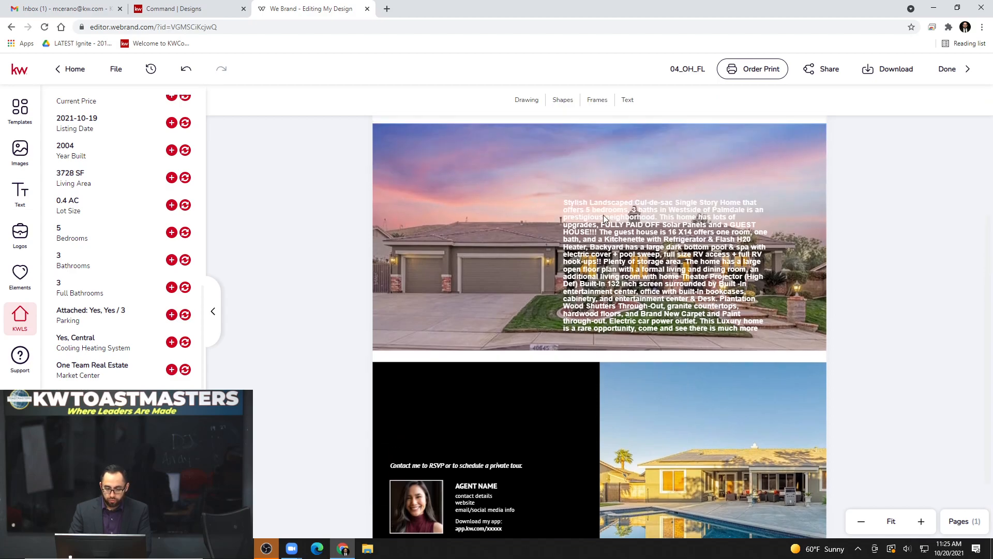
left_click(620, 243)
scroll(623, 239, "down", 1)
left_click_drag(623, 188, 441, 361)
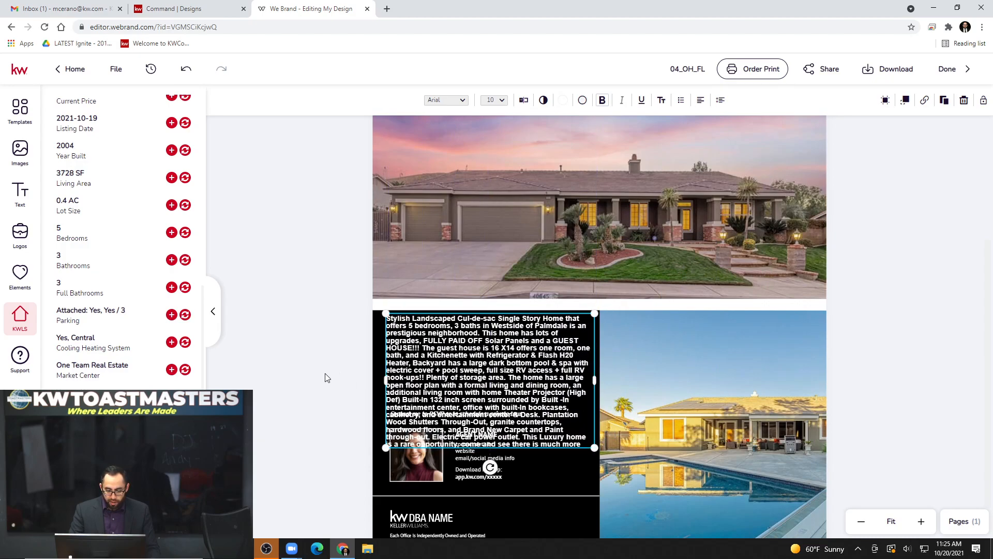
left_click(304, 366)
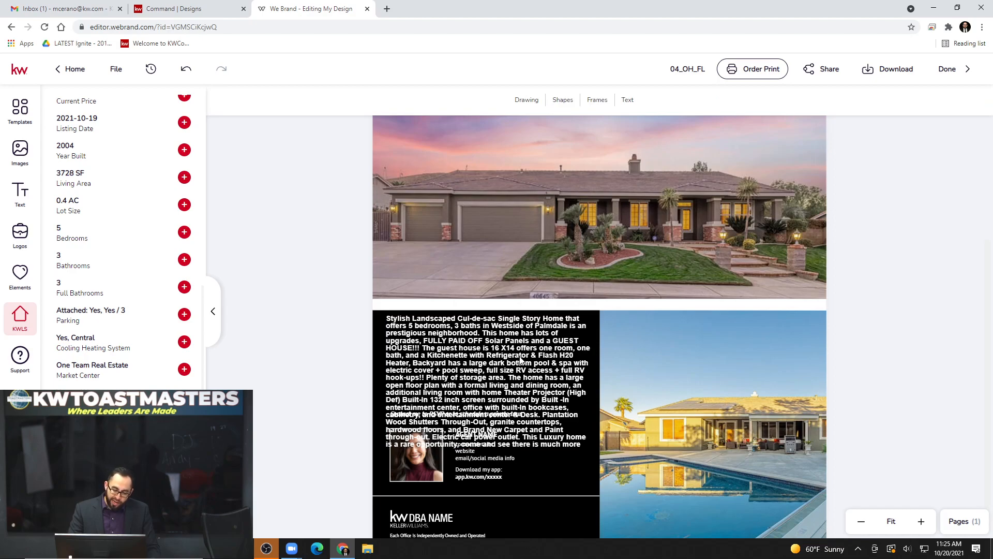
- Reduce the description text in the black section to 8 pt
scroll(425, 383, "down", 1)
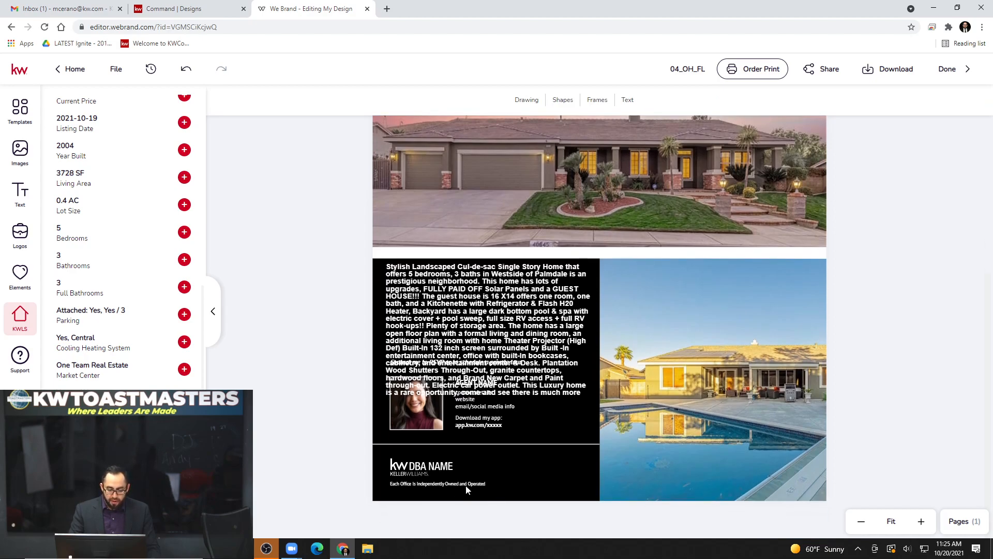
left_click(499, 306)
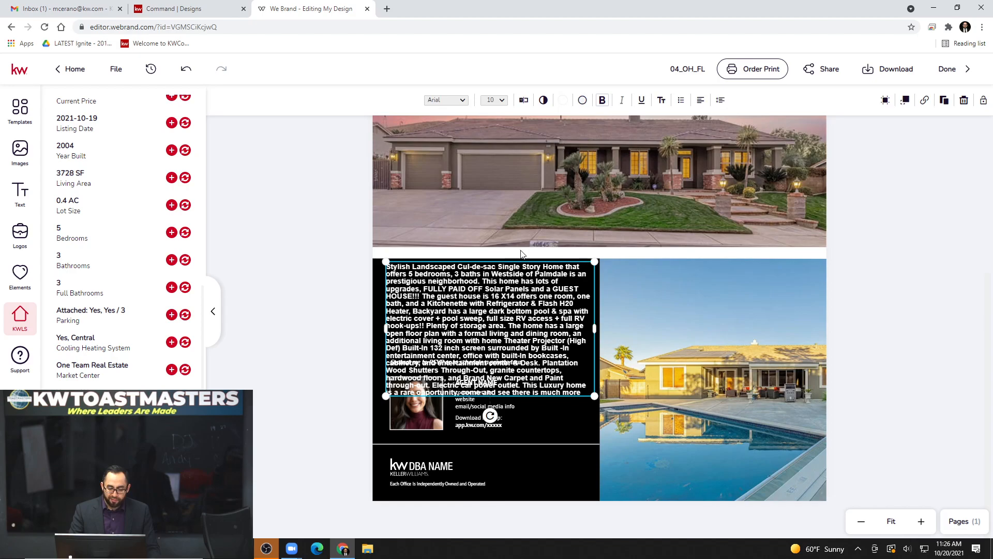
left_click(506, 106)
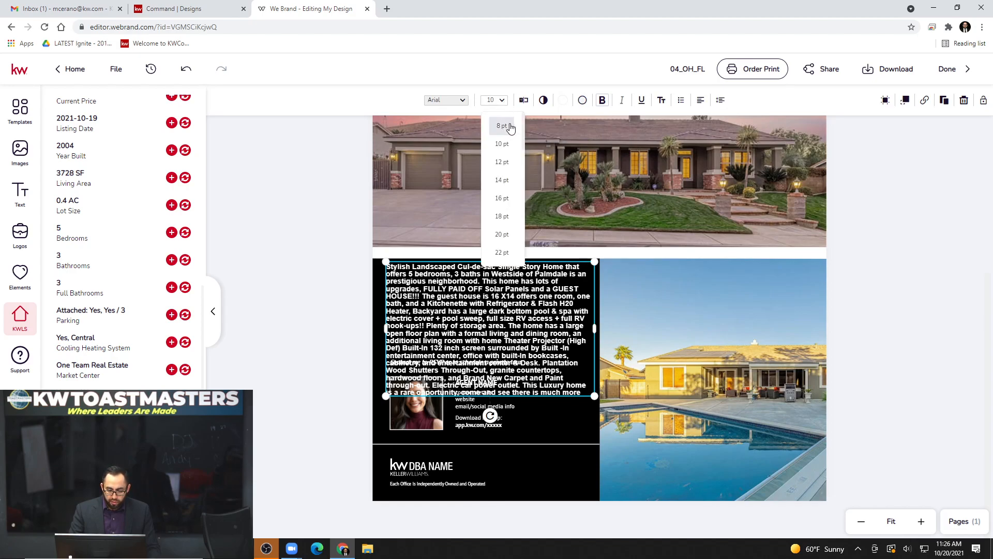
left_click(501, 126)
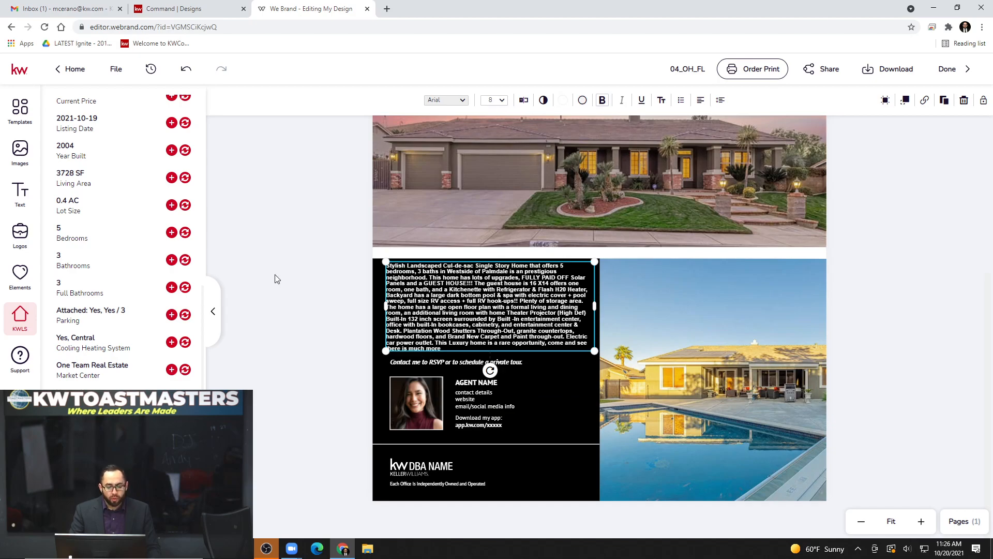
- Nudge the description block slightly down, keeping it just above the "Contact me to RSVP" line
left_click(300, 358)
left_click(477, 314)
key("Down")
key("Down")
key("Down")
key("Down")
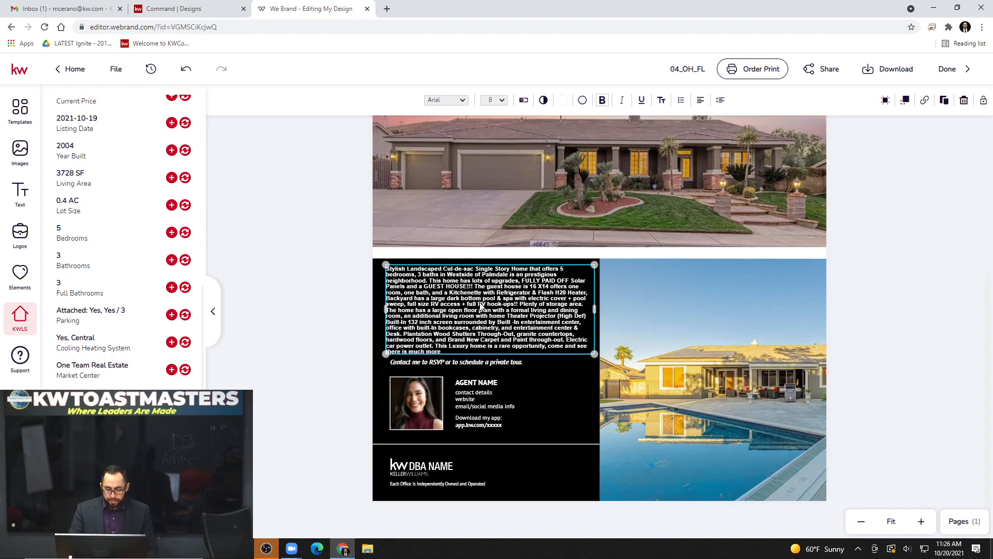
left_click(370, 316)
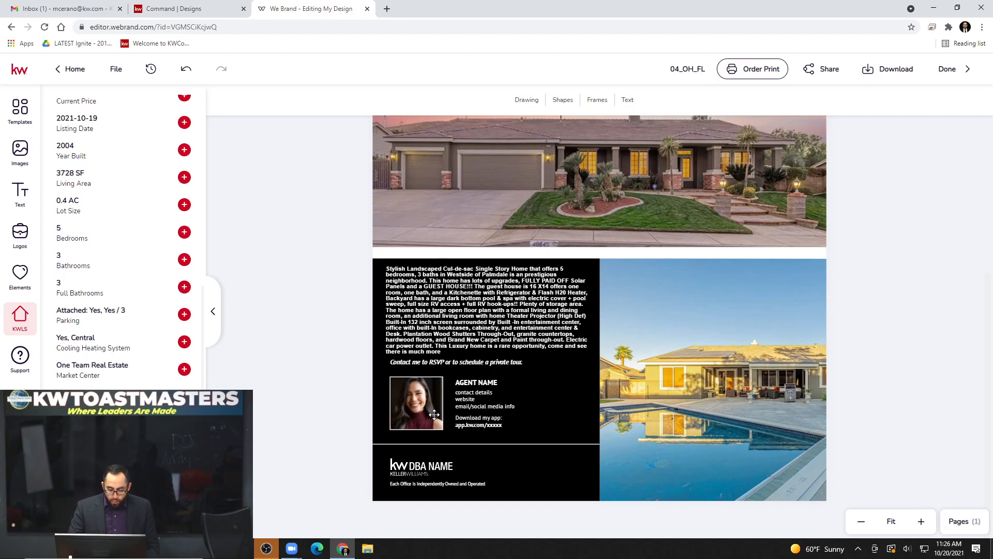
- Review the flier from the Open House header down to the agent and brokerage details
scroll(434, 414, "up", 3)
scroll(434, 414, "up", 2)
scroll(455, 383, "down", 5)
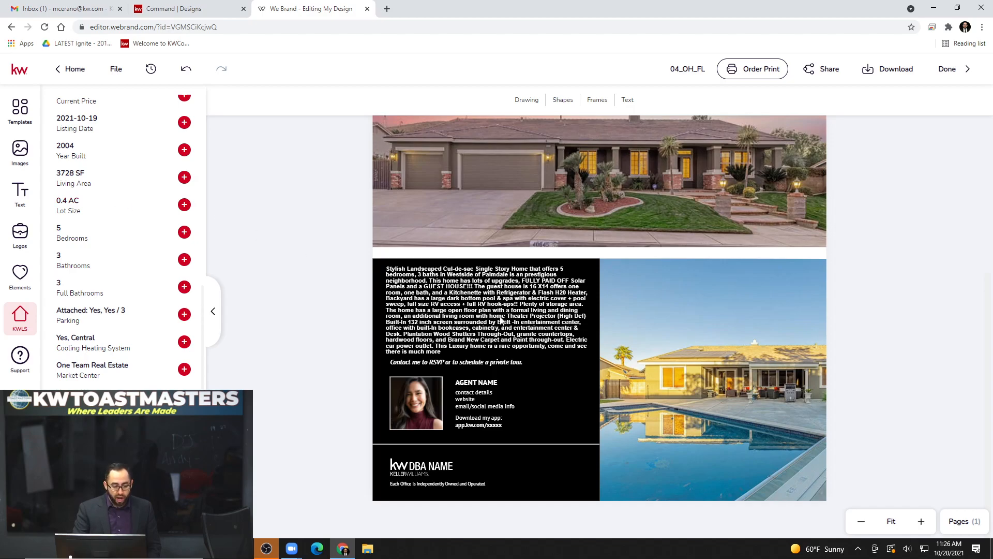
scroll(302, 297, "up", 3)
scroll(307, 303, "down", 1)
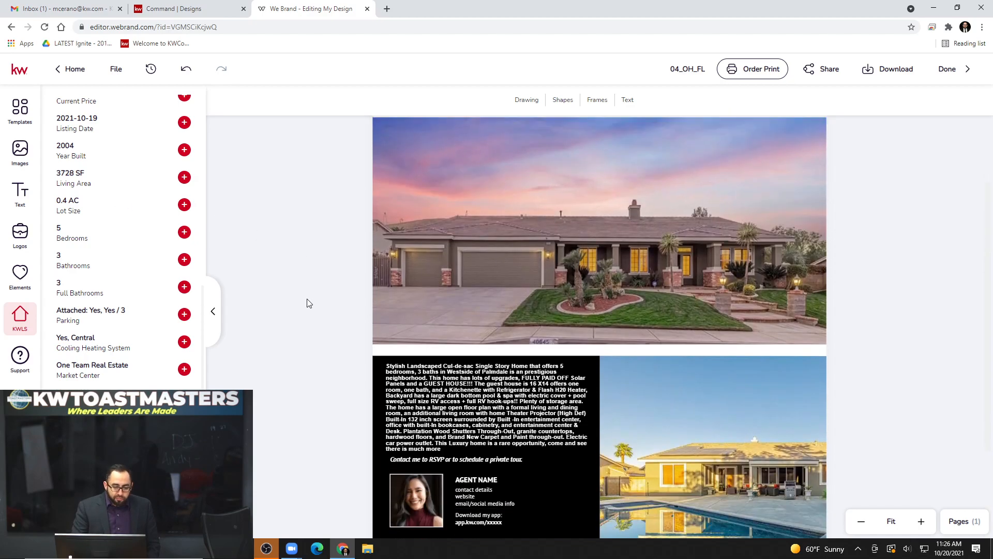
scroll(307, 303, "down", 2)
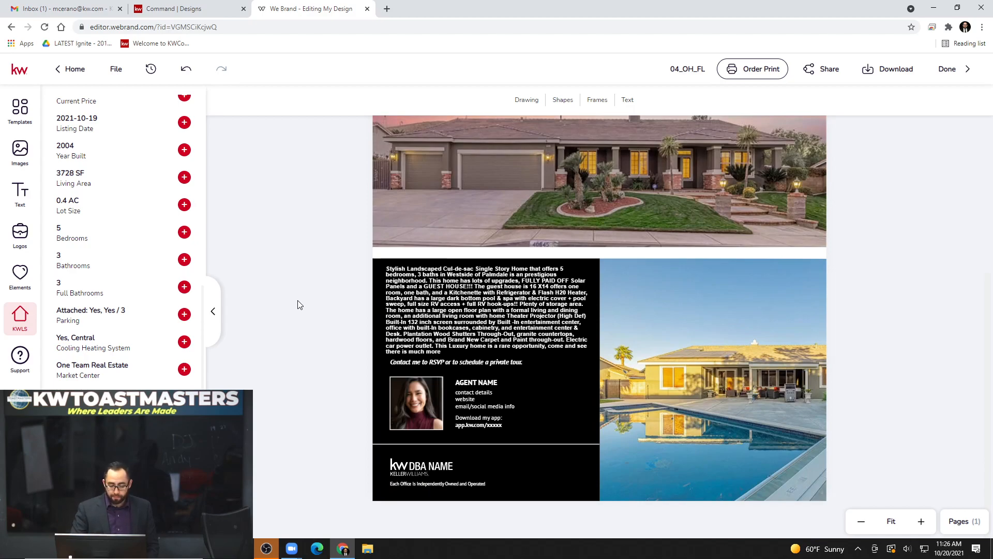
scroll(299, 304, "up", 5)
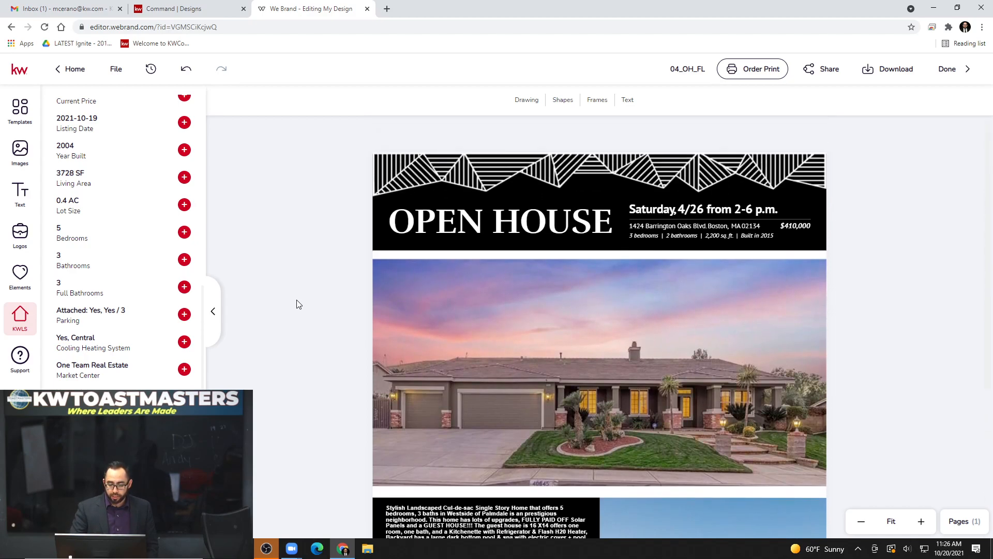
scroll(298, 304, "down", 5)
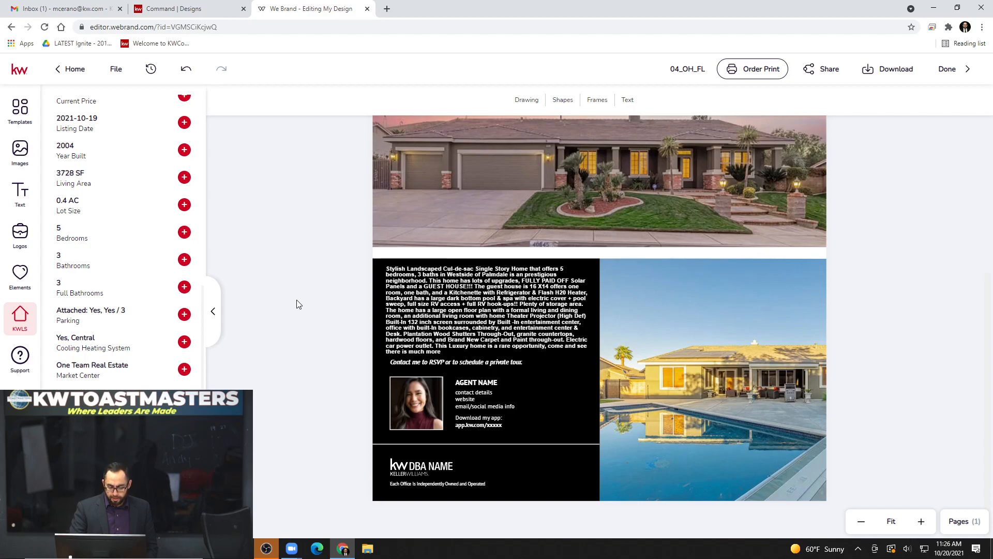
- Review the flier's header, exterior photo, description section and pool photo, and check the listing details from the top of the list
scroll(315, 343, "up", 5)
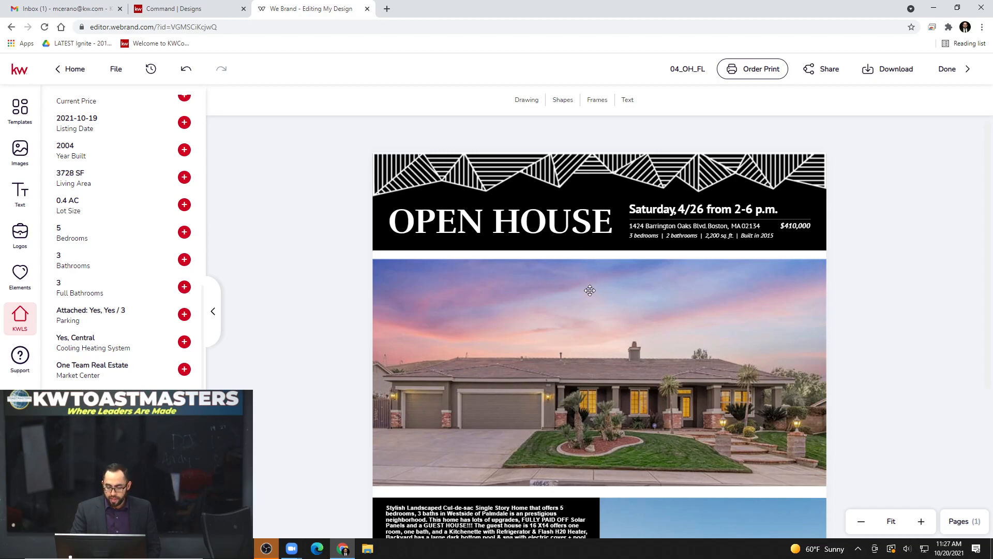
scroll(590, 290, "down", 3)
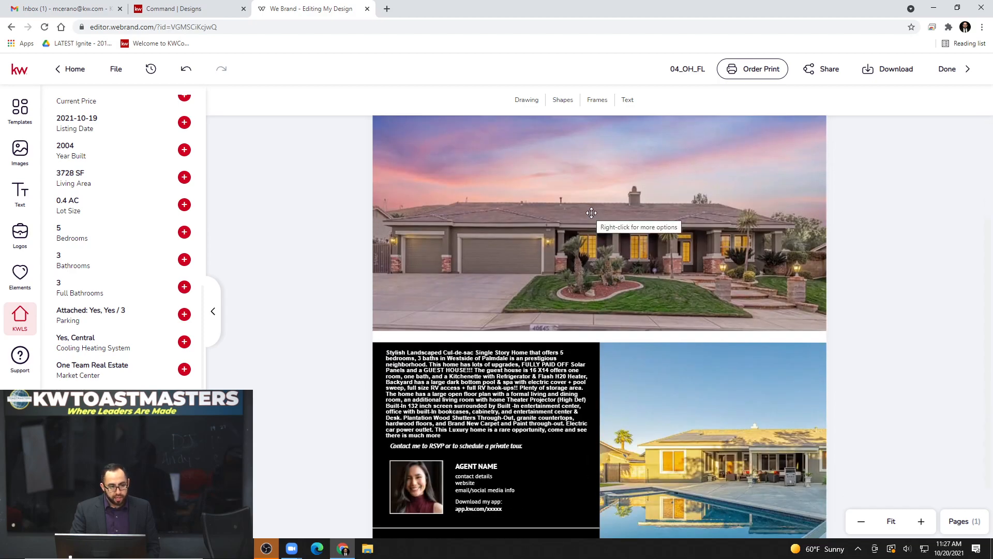
left_click(607, 206)
left_click(876, 284)
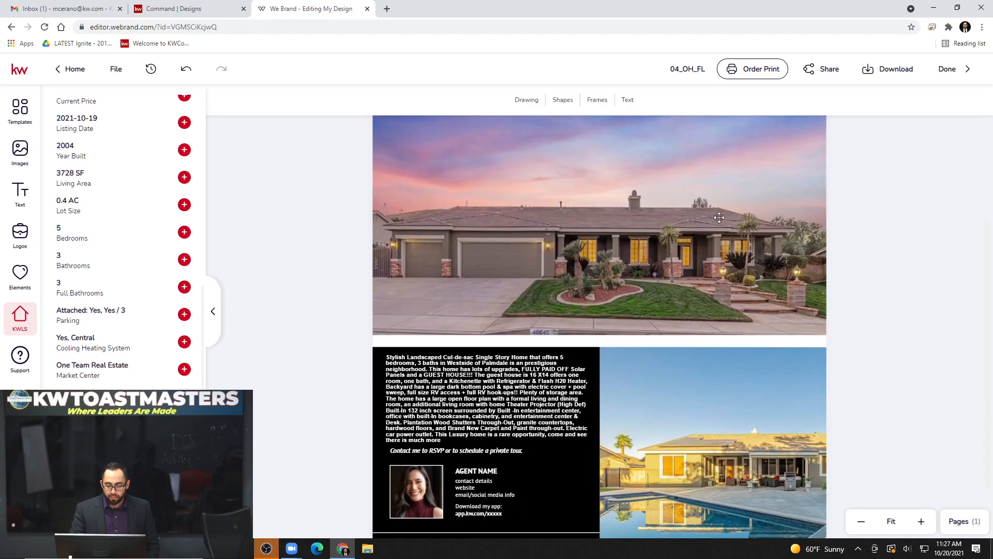
scroll(632, 220, "up", 2)
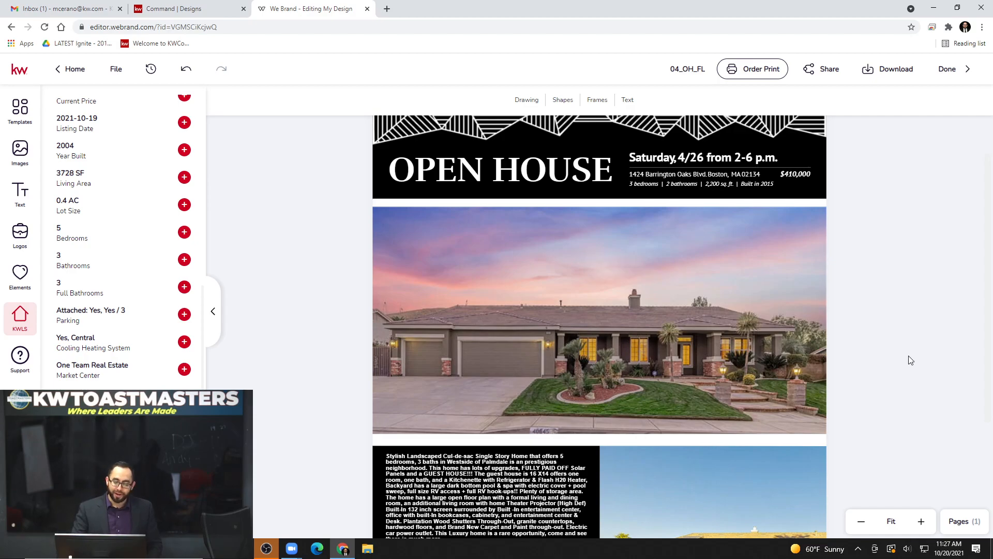
scroll(908, 357, "down", 3)
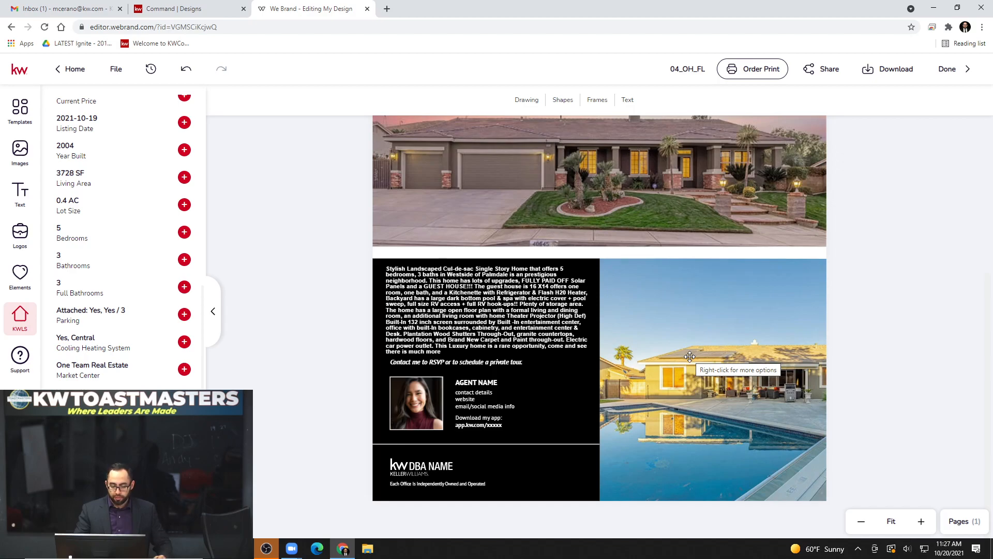
scroll(775, 351, "up", 3)
scroll(775, 351, "up", 1)
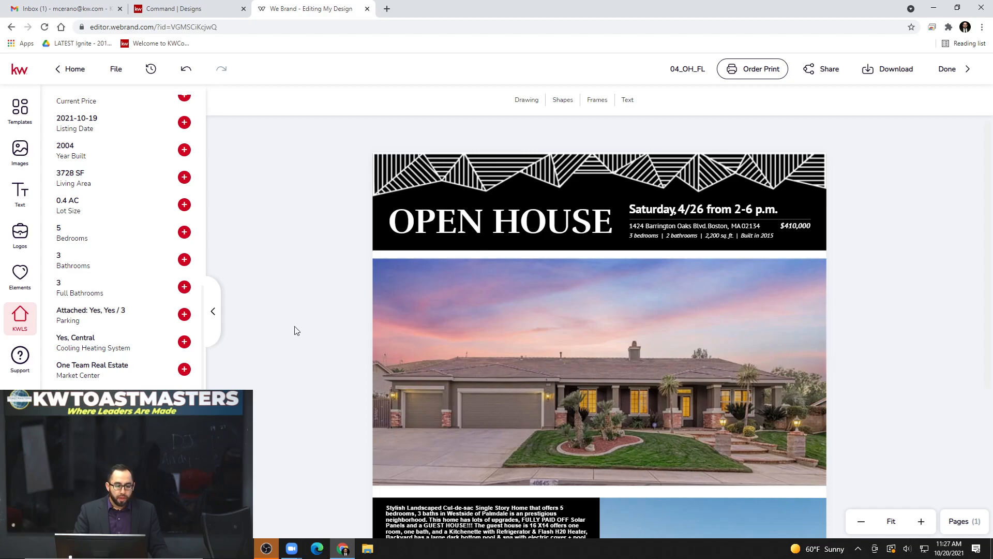
scroll(167, 295, "up", 5)
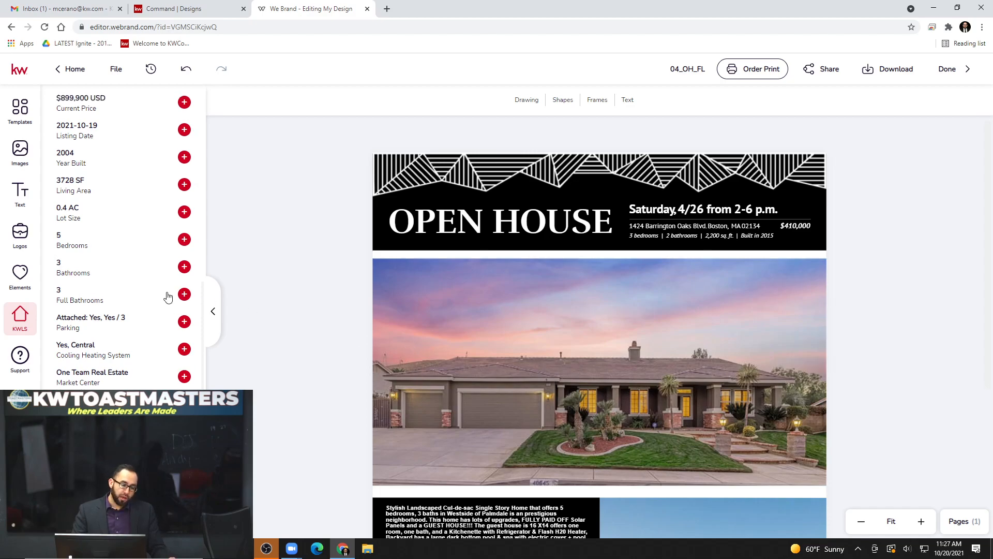
scroll(167, 296, "up", 2)
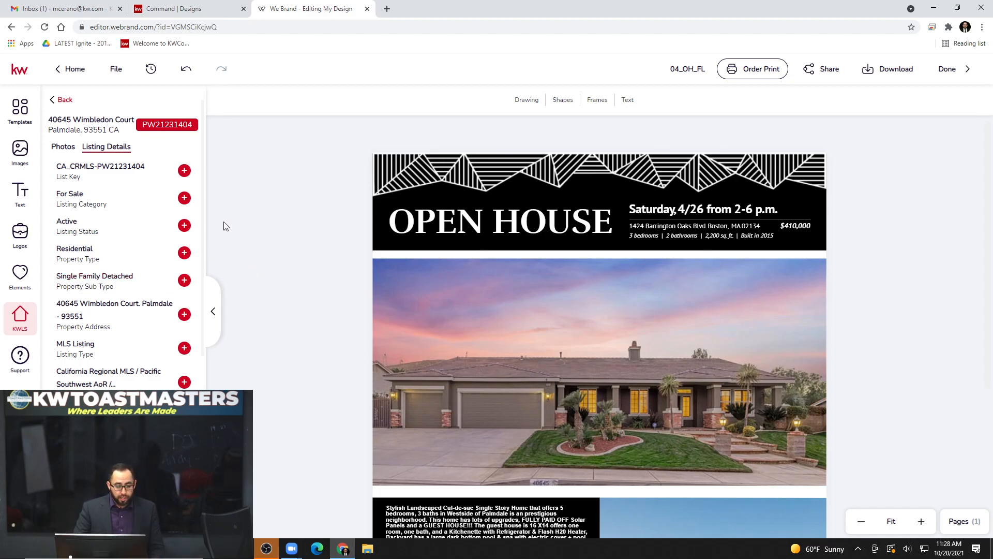
- Examine the image assets and the sources for adding images, trying the Facebook and Dropbox connections
left_click(23, 154)
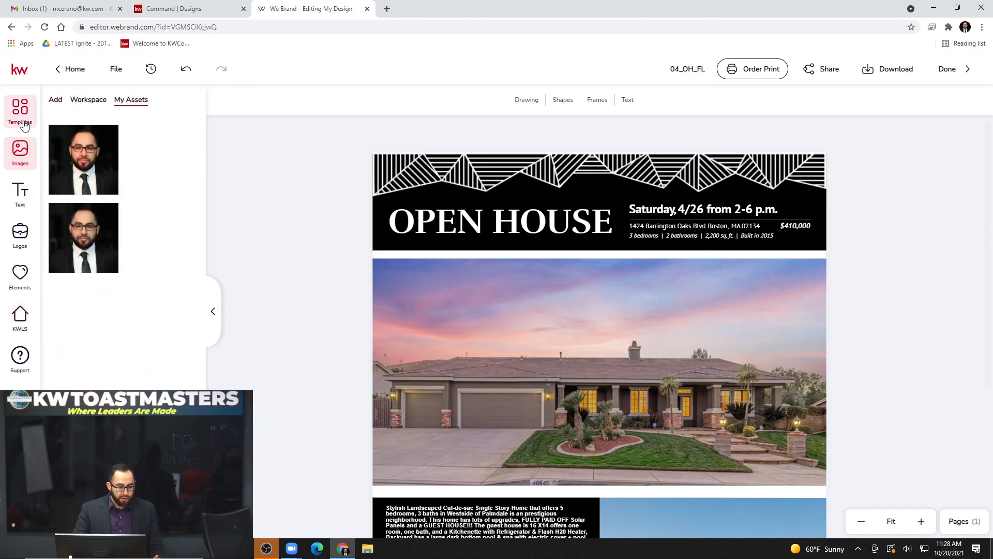
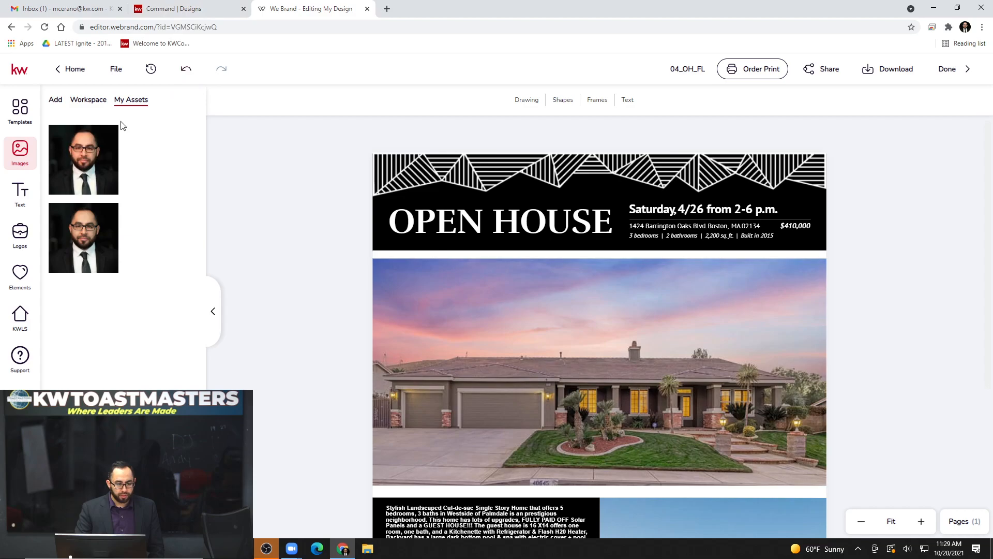
mouse_move(102, 164)
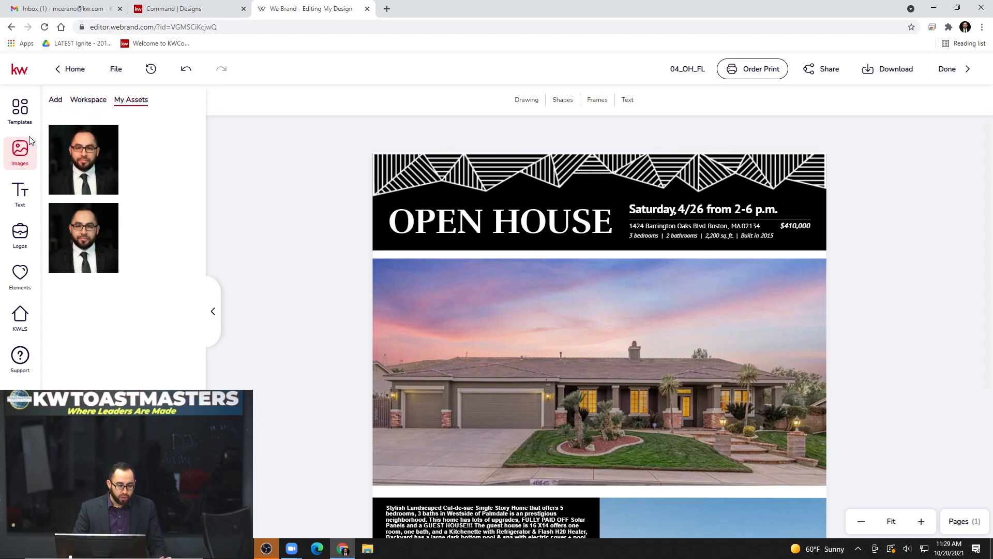
left_click(56, 100)
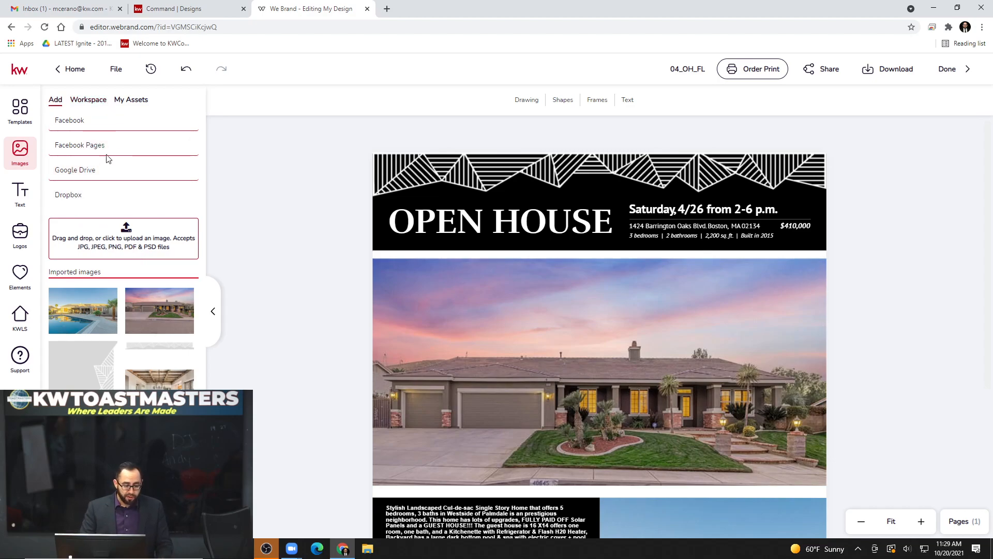
left_click(117, 127)
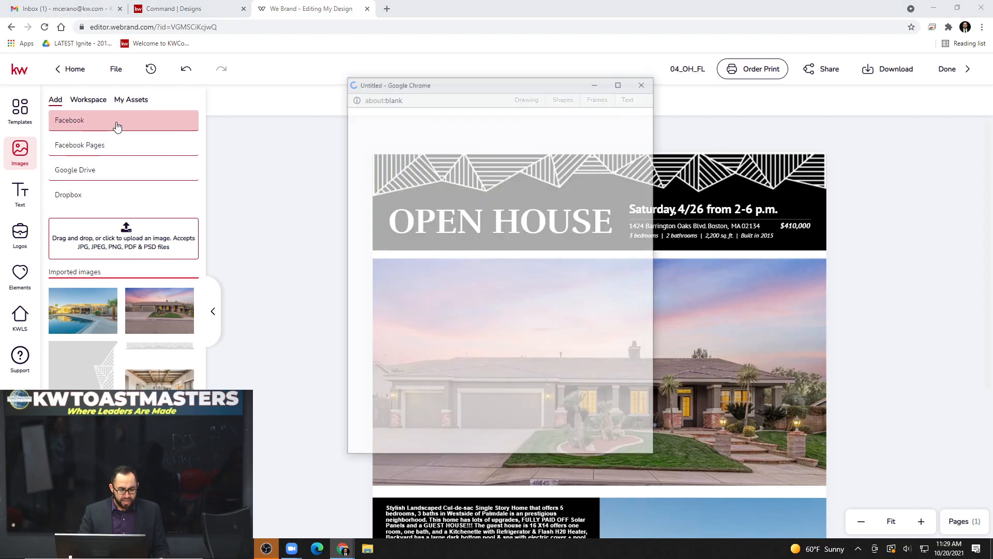
left_click(643, 83)
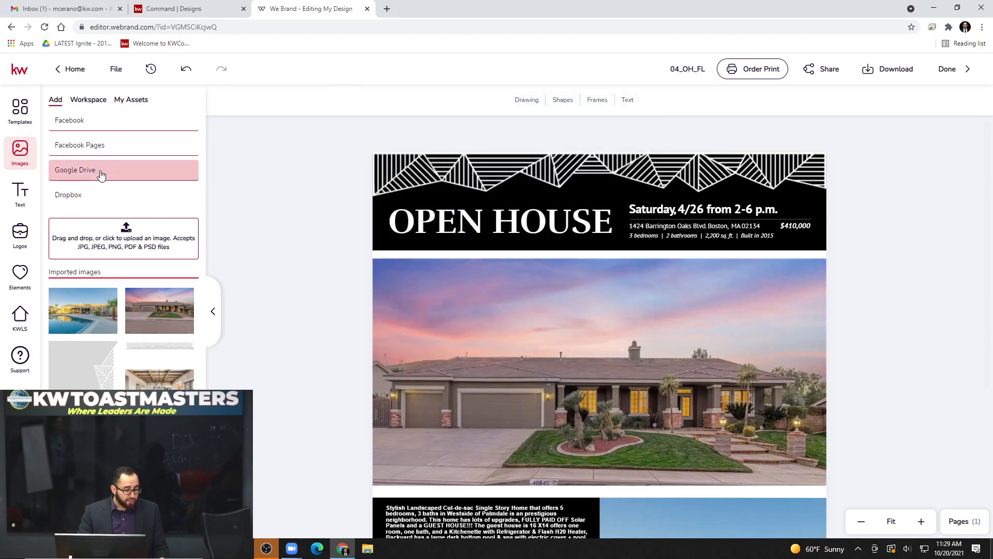
left_click(86, 200)
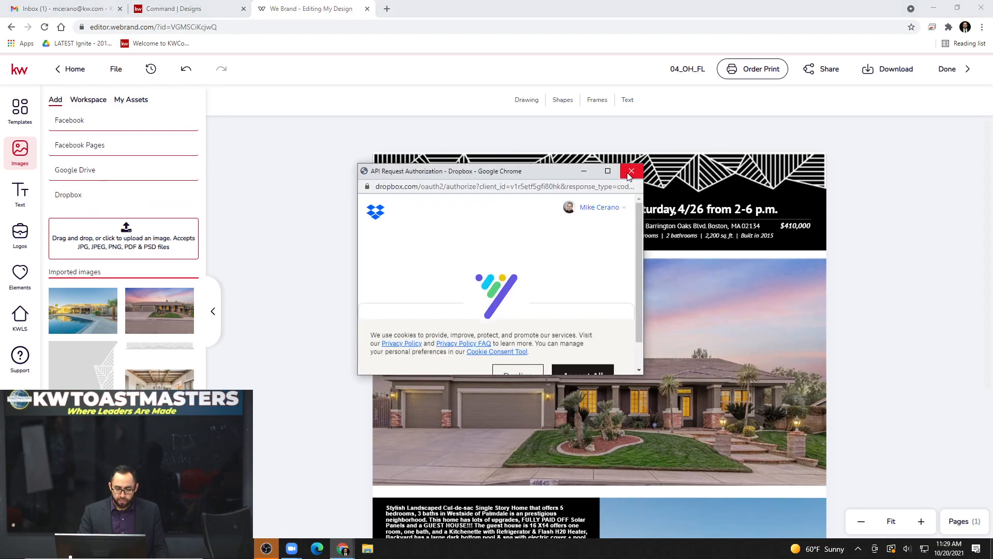
- Dismiss the Dropbox authorization window and upload the KWAV-Stacked-Logo image from the Pictures folder
left_click(630, 172)
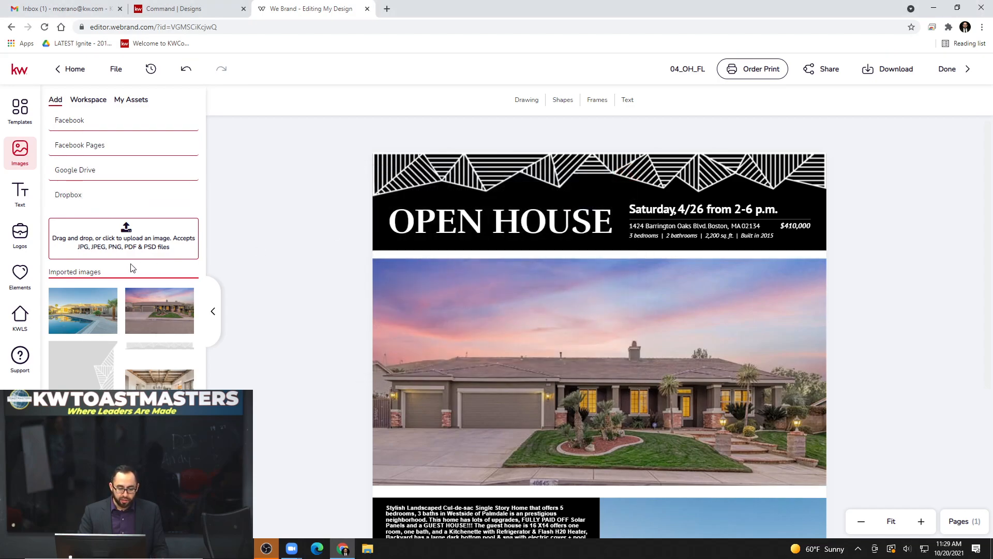
mouse_move(138, 313)
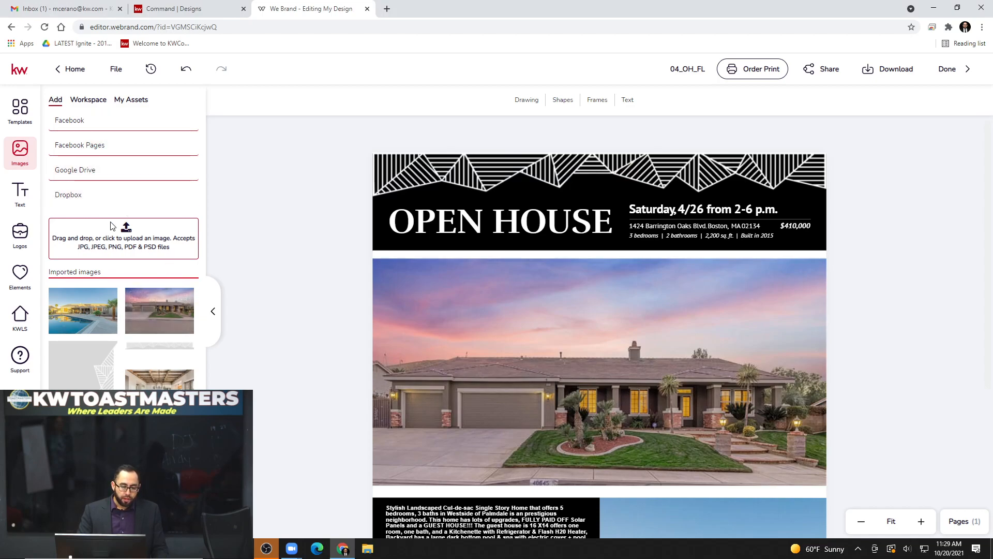
left_click(126, 231)
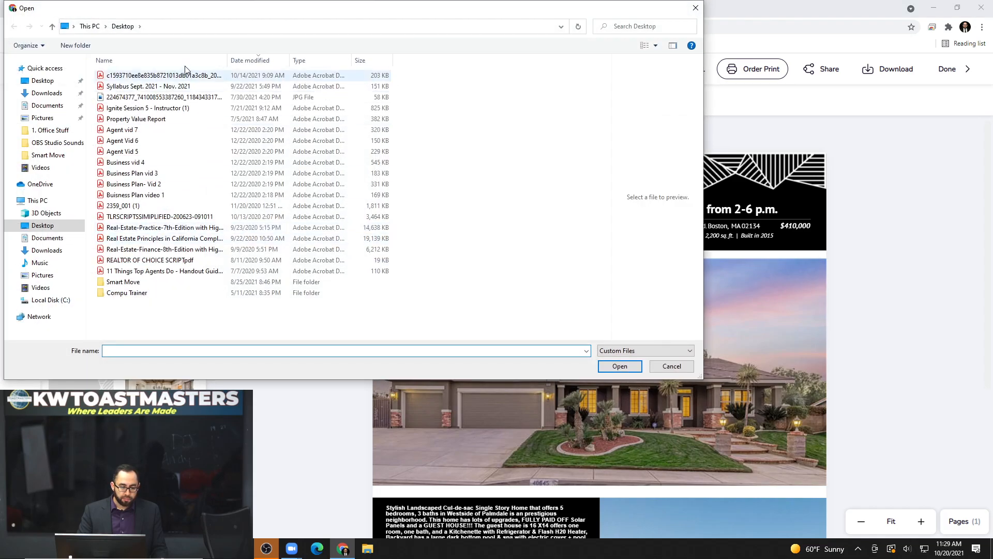
left_click_drag(201, 13, 295, 46)
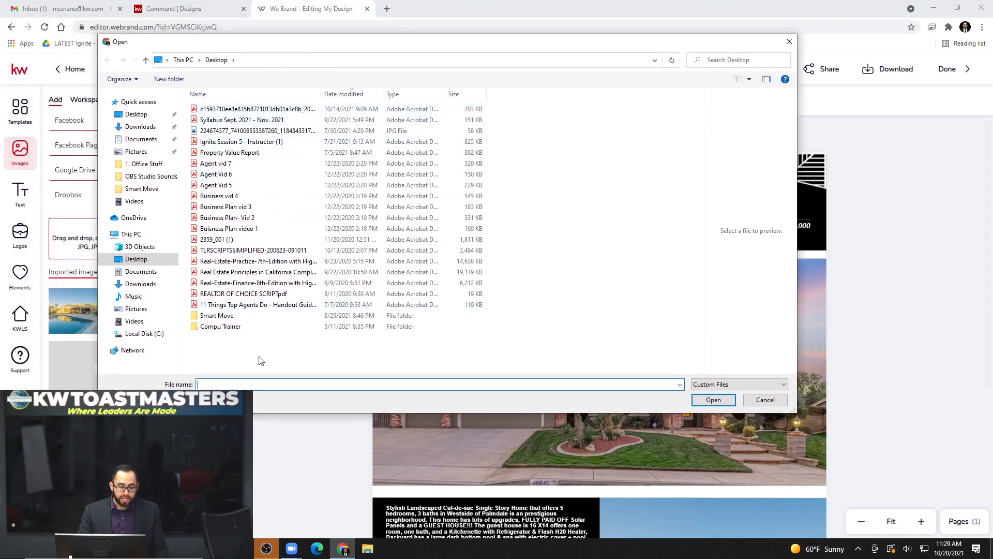
left_click(289, 133)
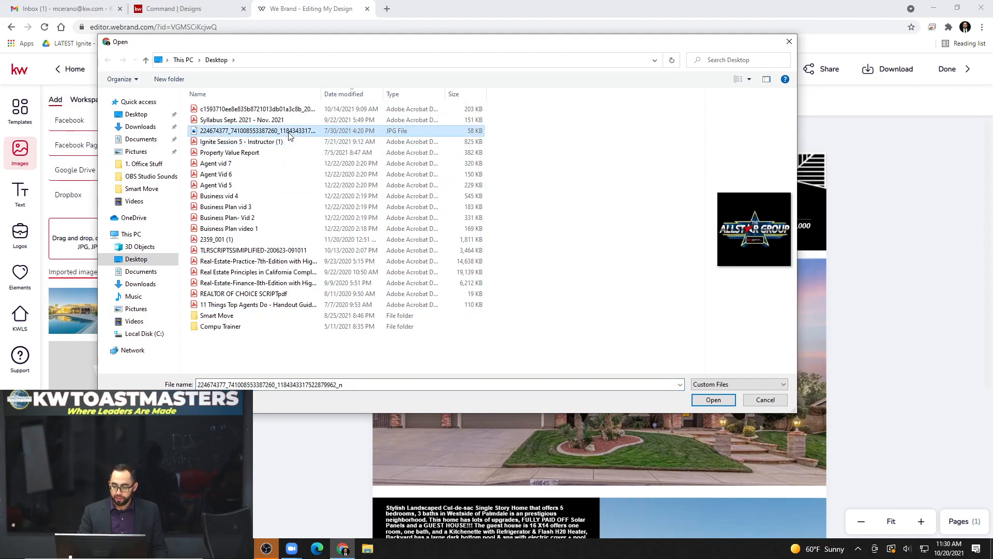
left_click(142, 153)
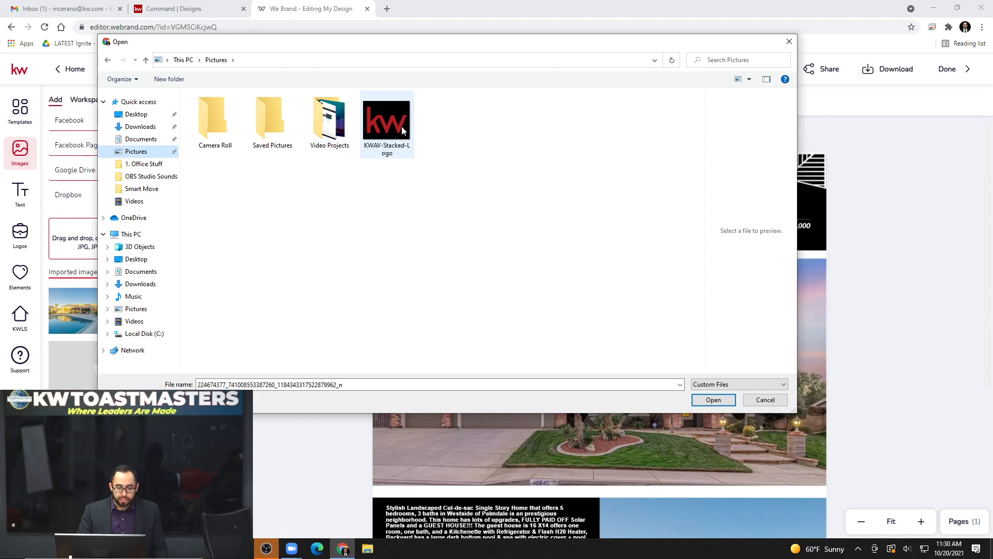
left_click(385, 120)
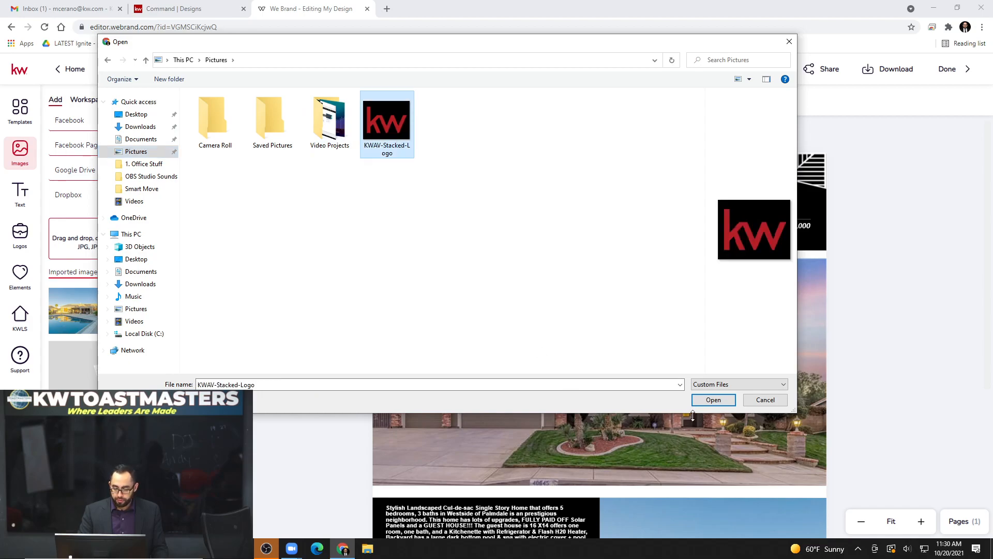
left_click(710, 402)
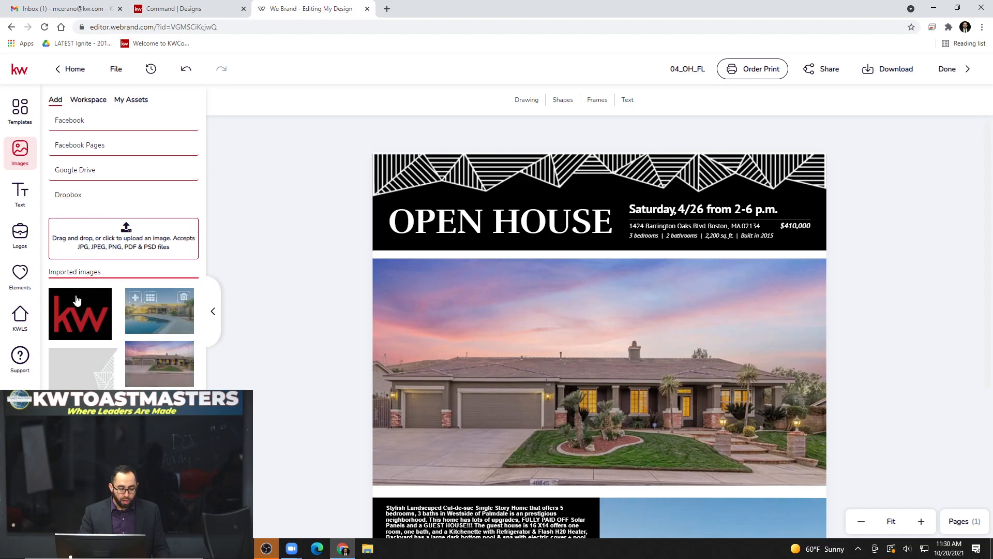
- Insert the uploaded KW logo into the flyer, shrink it and place it in the black header's upper-right corner beside the date
mouse_move(95, 332)
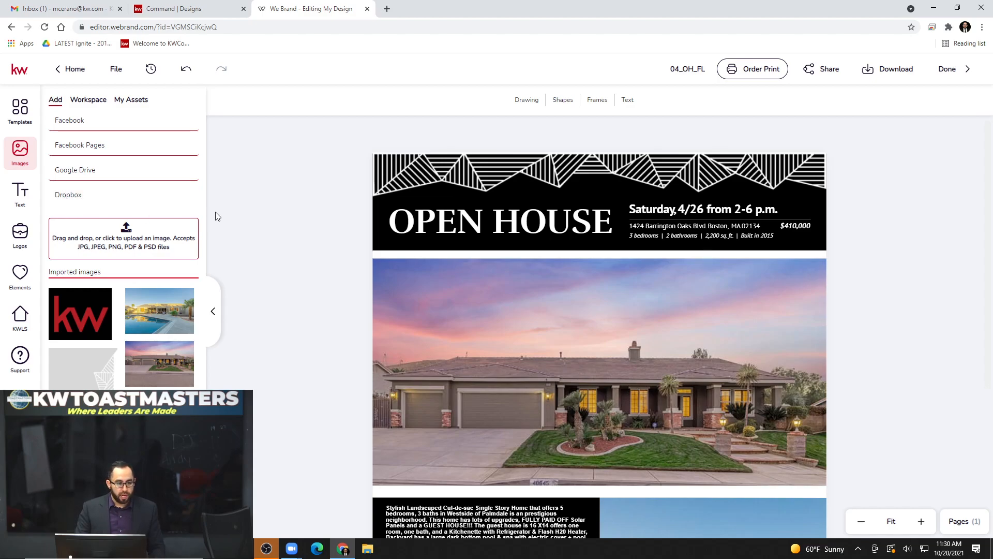
scroll(212, 222, "down", 1)
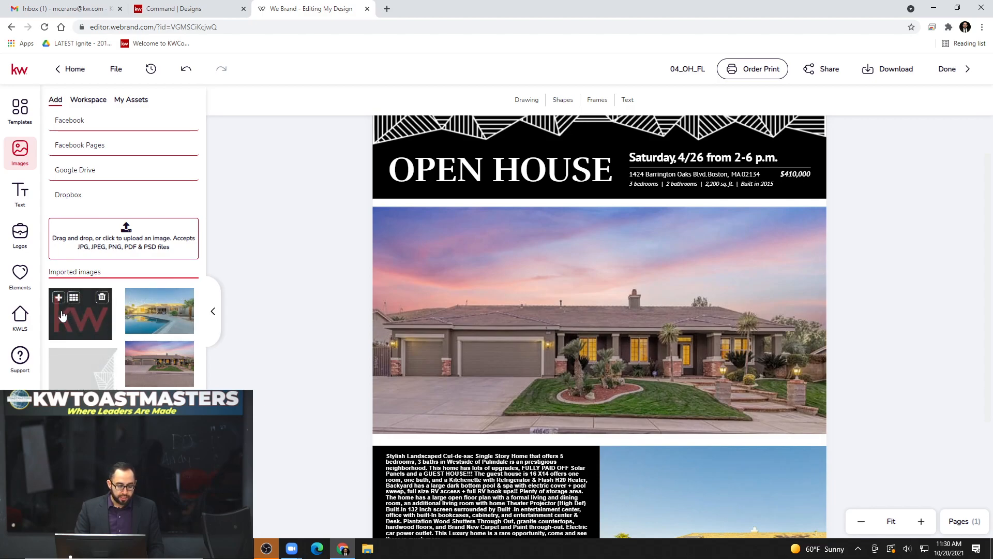
left_click(79, 317)
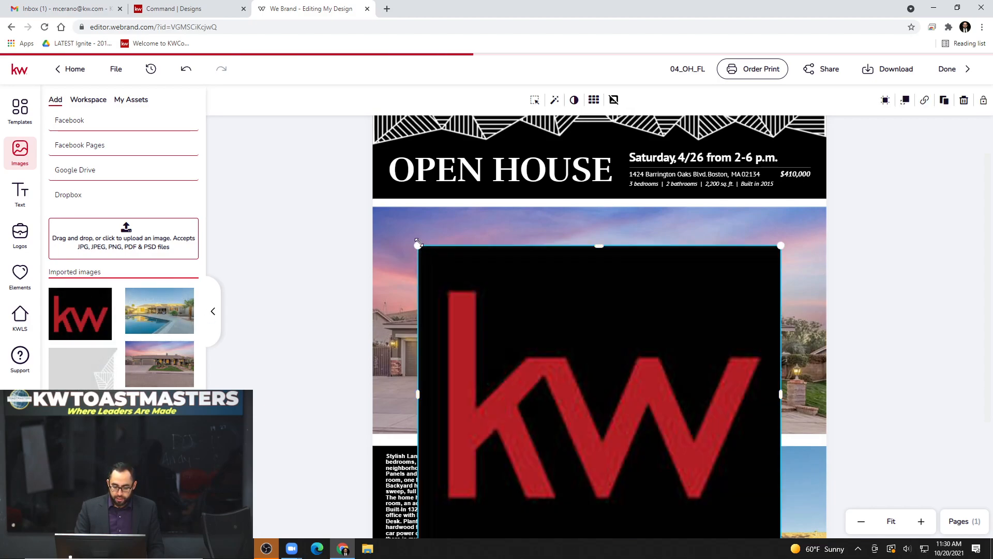
left_click_drag(416, 242, 598, 395)
left_click_drag(654, 426, 556, 275)
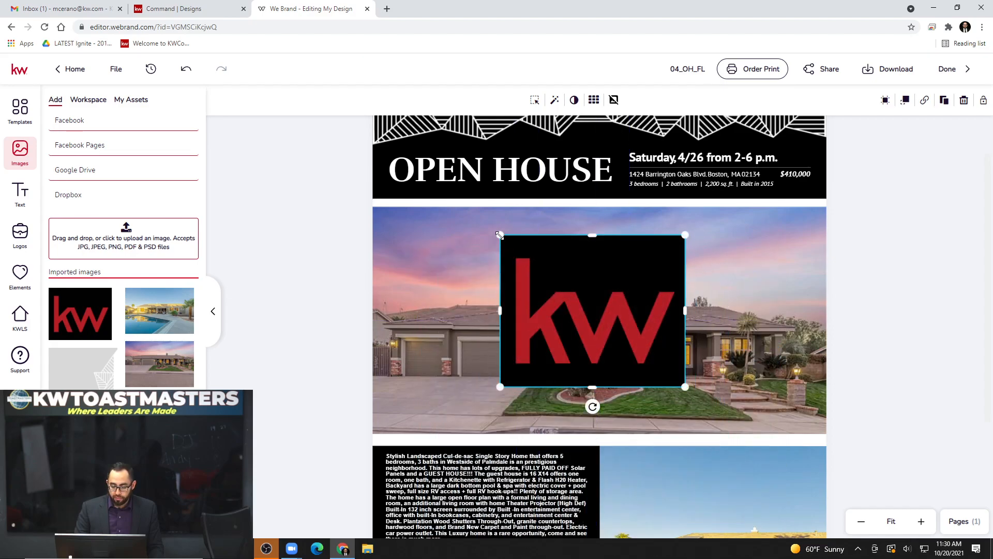
left_click_drag(497, 234, 799, 146)
left_click(914, 214)
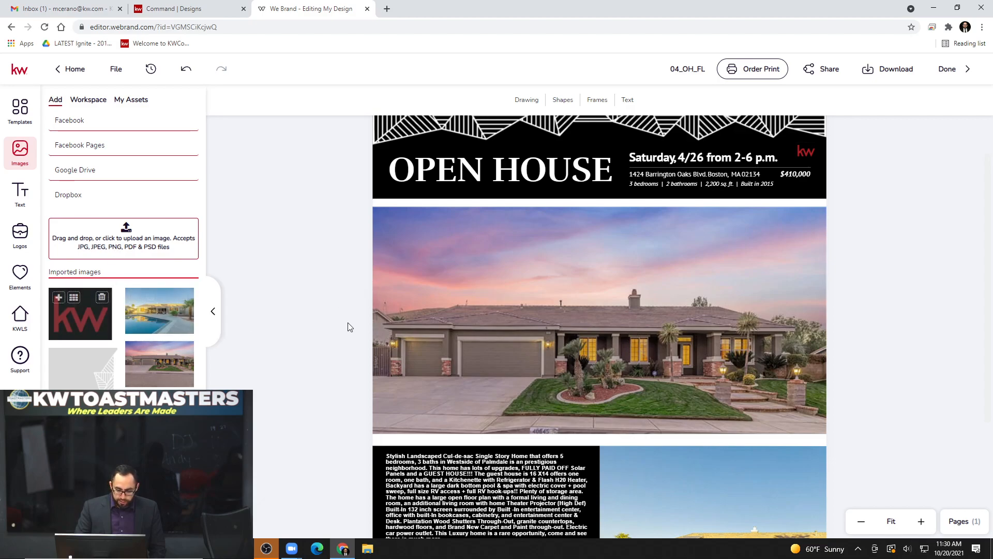
- Skip the design guide and examine the images in the workspace library's House Interiors folder
scroll(362, 324, "down", 3)
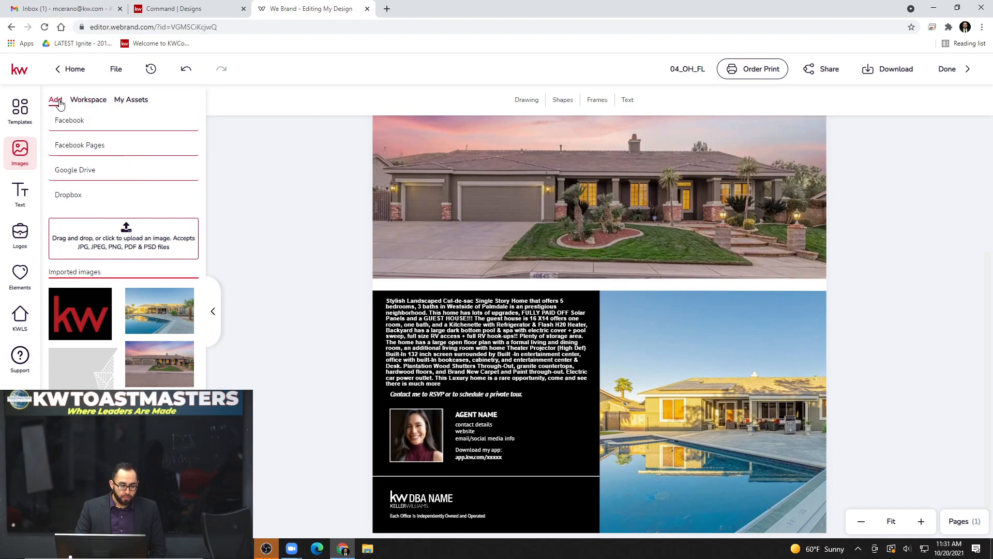
left_click(89, 99)
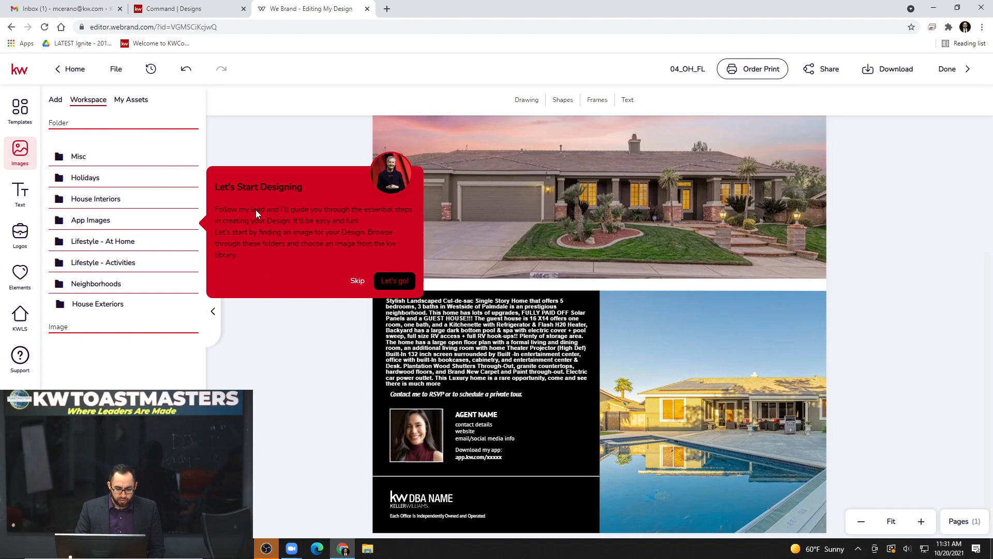
left_click(358, 280)
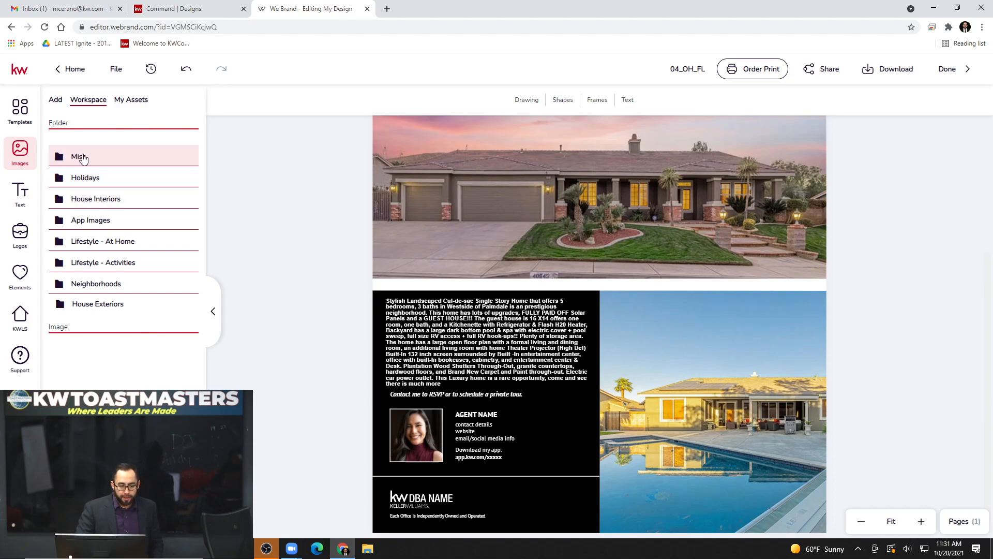
left_click(105, 201)
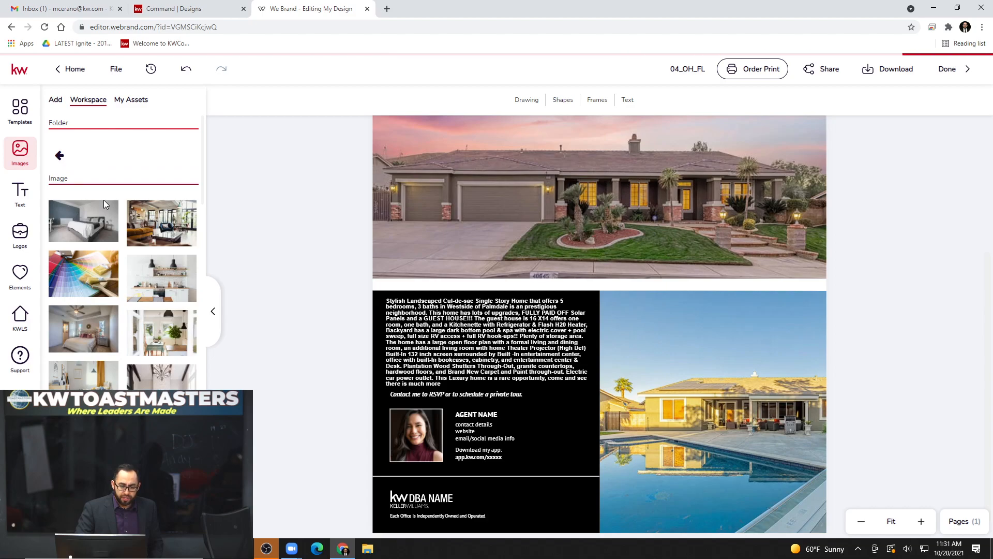
mouse_move(103, 233)
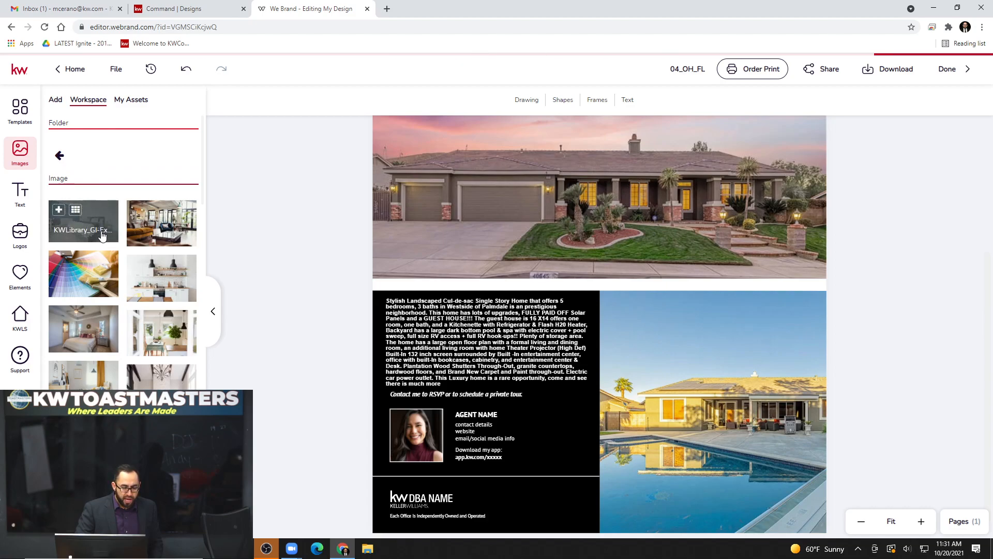
scroll(103, 234, "down", 2)
scroll(86, 284, "down", 2)
scroll(86, 287, "down", 2)
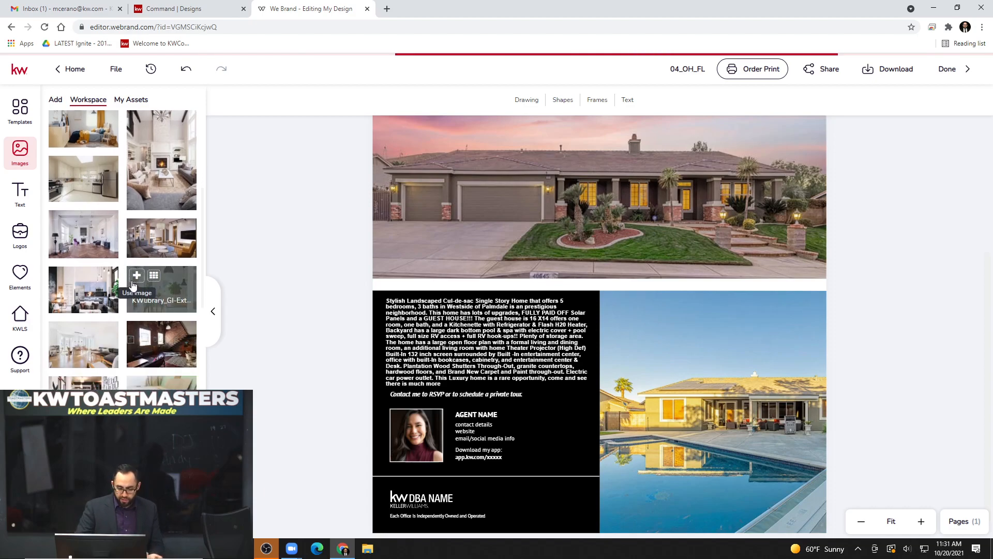
scroll(134, 284, "down", 2)
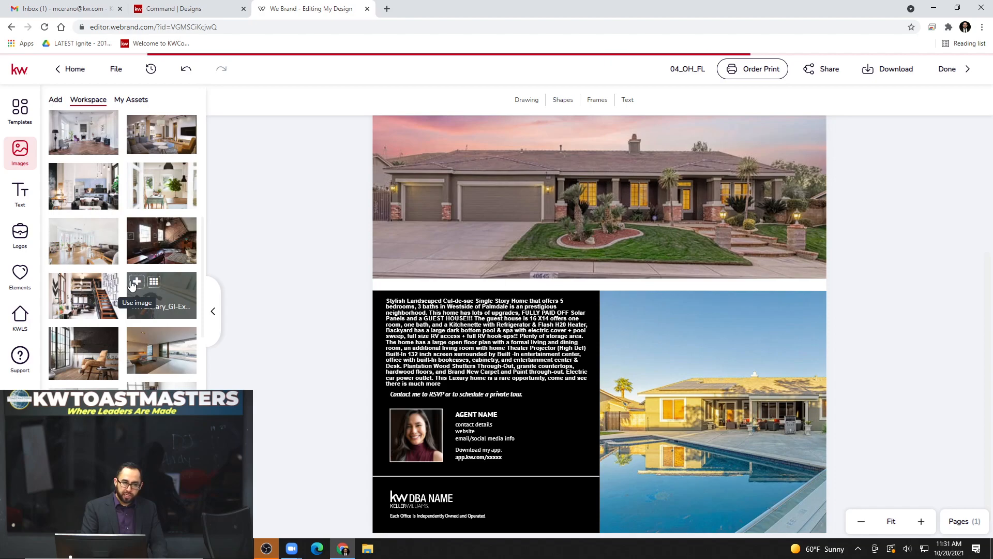
scroll(132, 285, "up", 7)
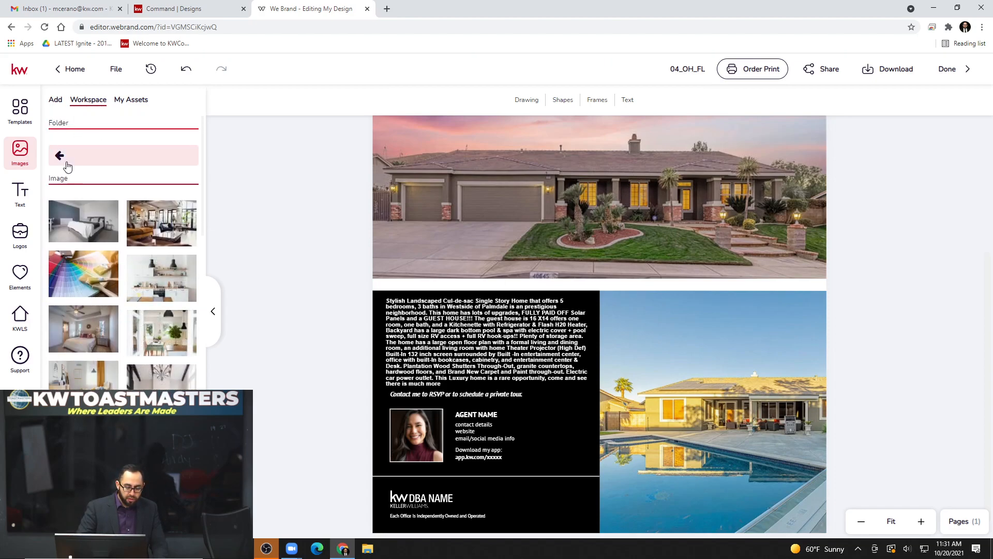
- Look through the Holidays and Neighborhoods image folders of the workspace library
left_click(60, 157)
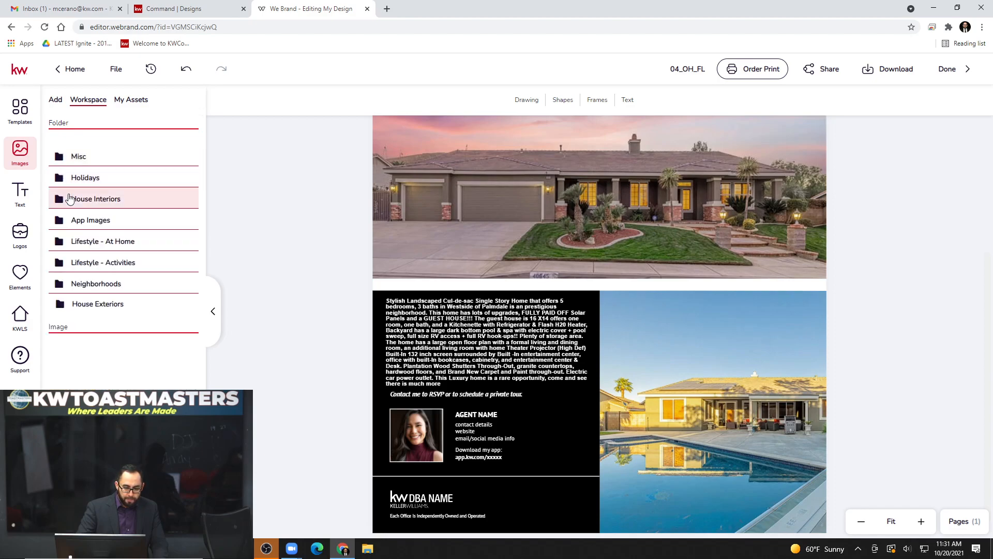
left_click(84, 179)
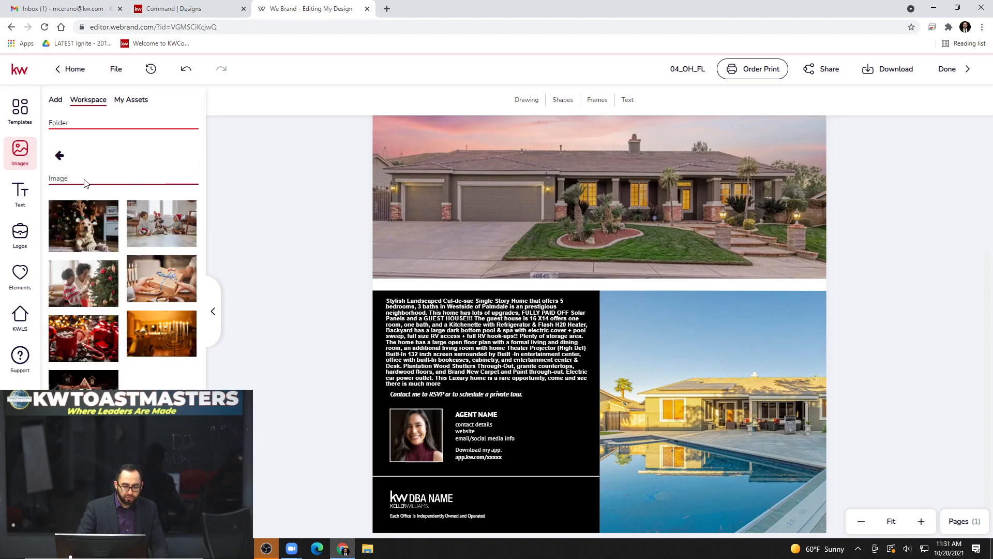
left_click(66, 161)
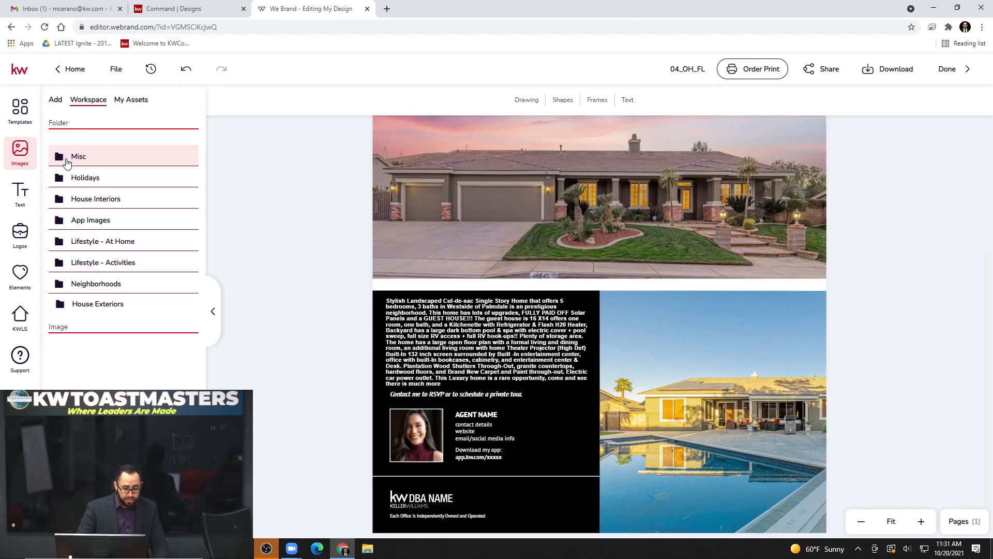
left_click(101, 287)
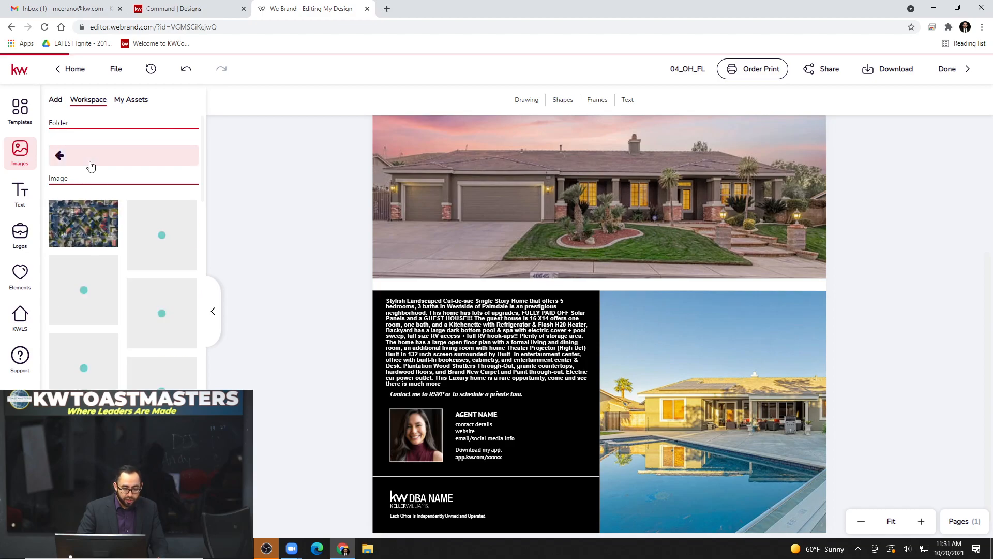
scroll(123, 269, "down", 2)
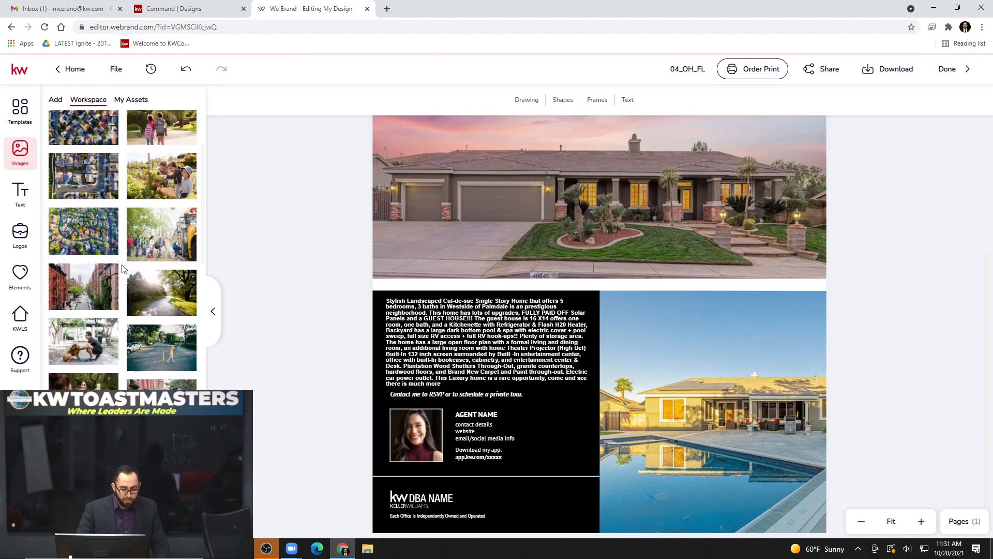
scroll(129, 290, "up", 2)
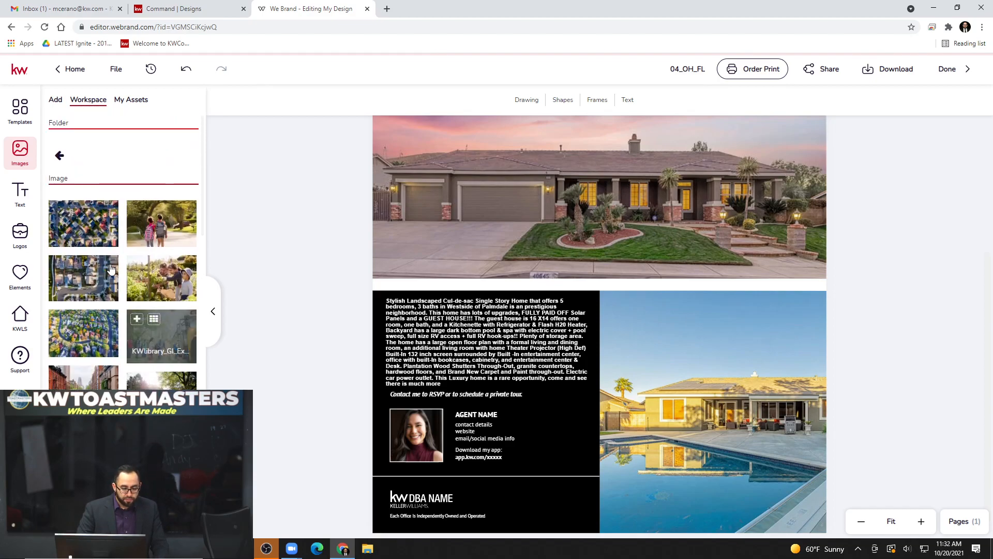
- Insert the first aerial neighborhood photo into the flyer, shift it slightly and delete it again
left_click(96, 221)
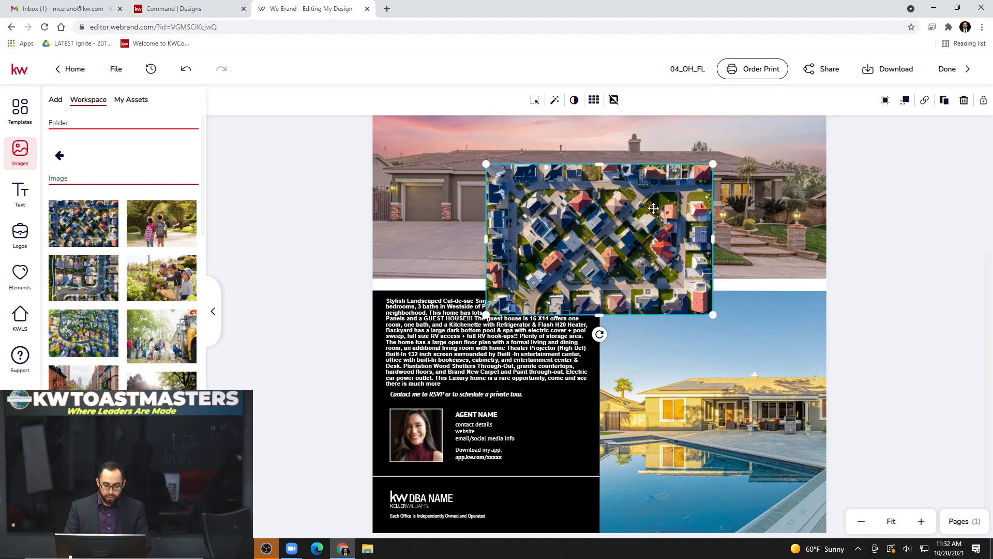
left_click_drag(647, 213, 640, 220)
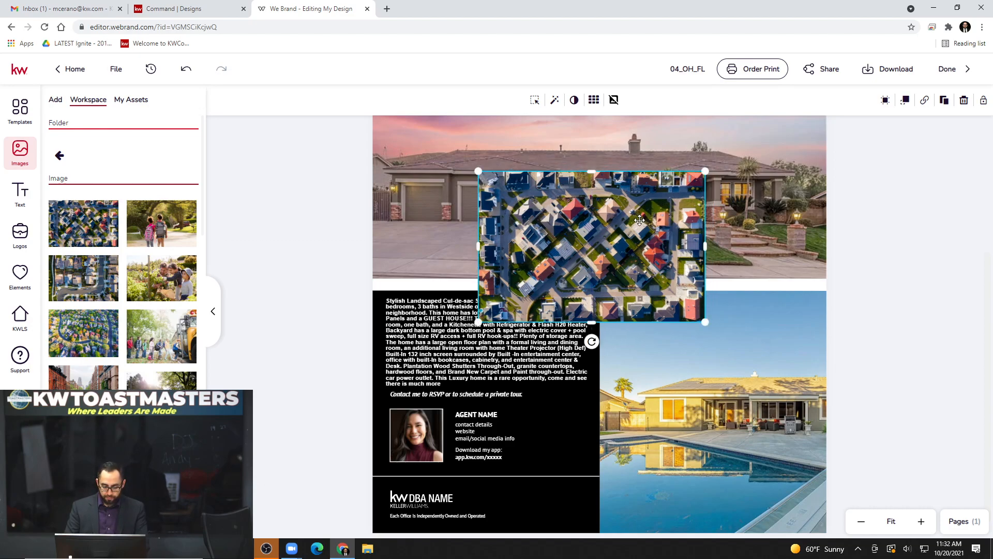
key("Delete")
- Replace the placeholder headshot beside the agent's contact details with the first Agent photo from the personal assets
scroll(371, 317, "up", 2)
scroll(371, 317, "down", 1)
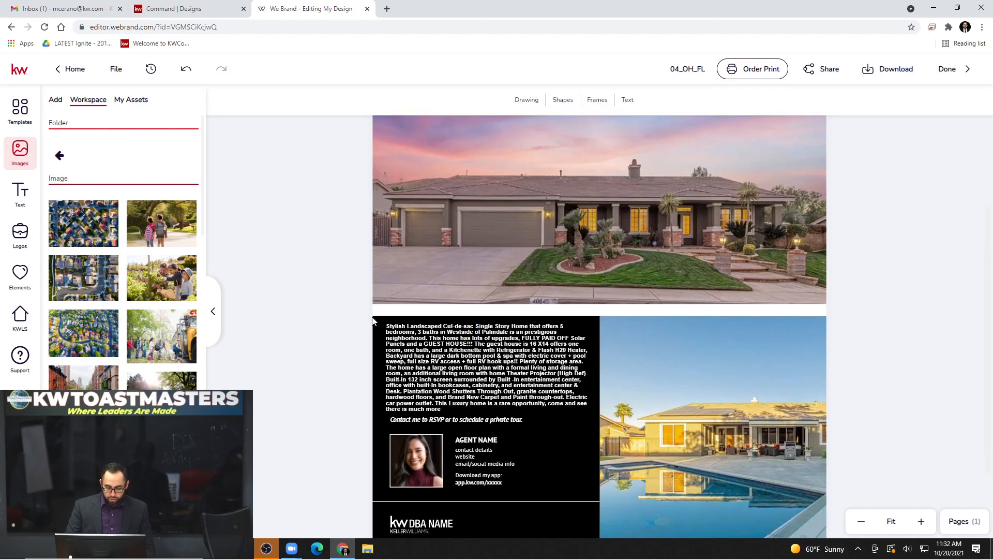
scroll(372, 320, "down", 1)
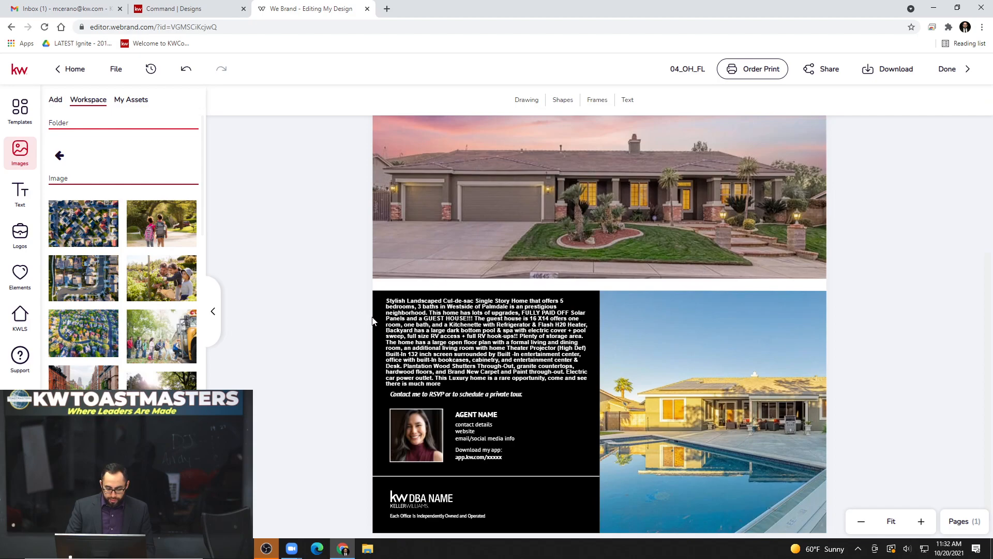
left_click(412, 425)
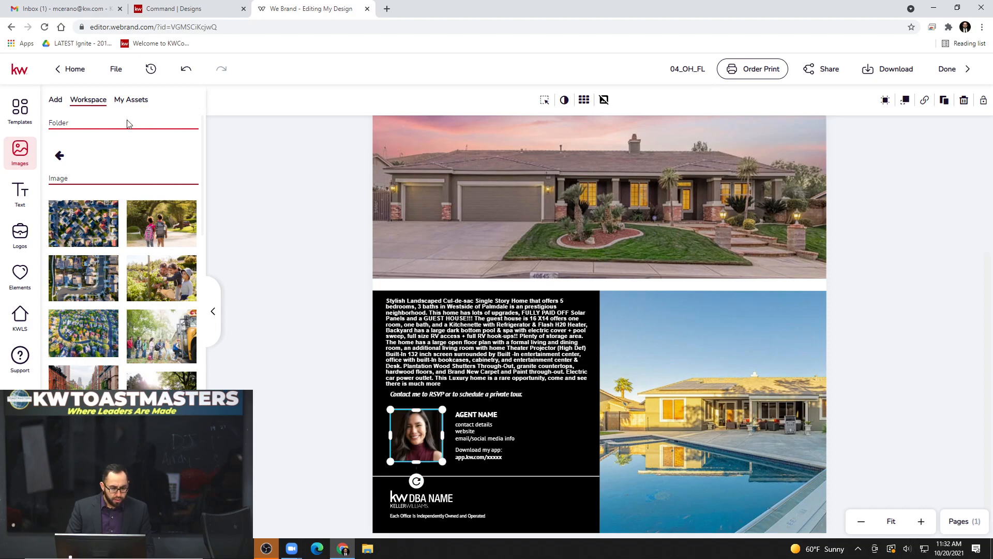
left_click(133, 101)
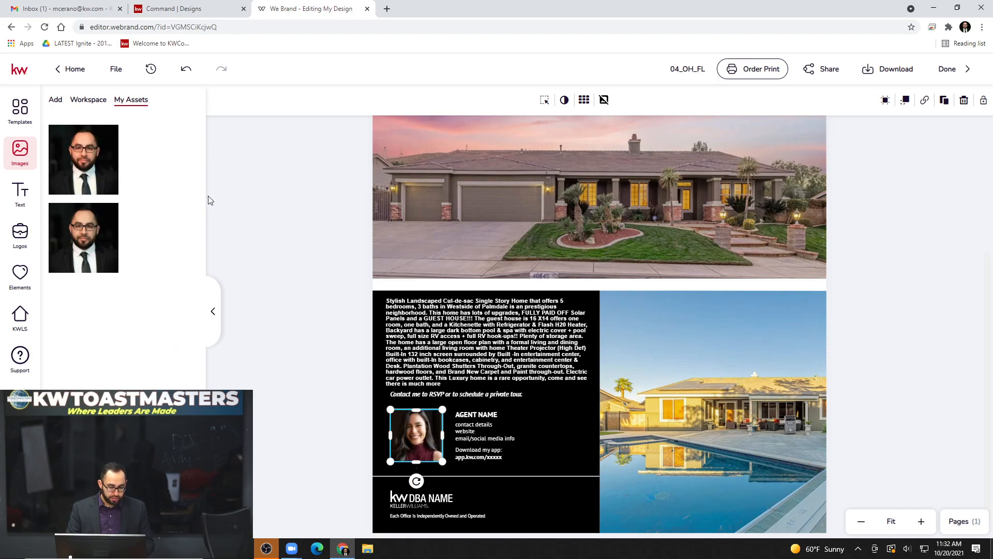
mouse_move(77, 145)
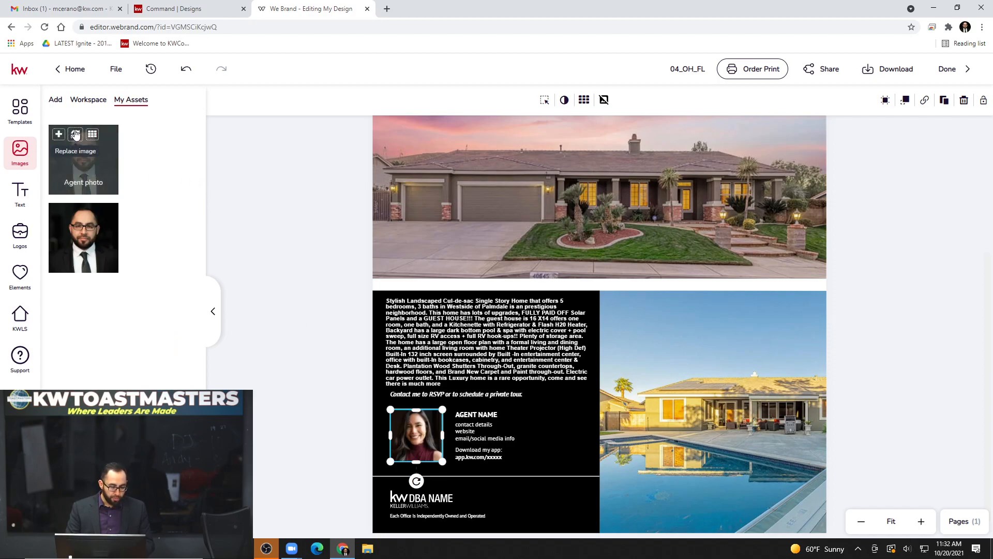
left_click(75, 135)
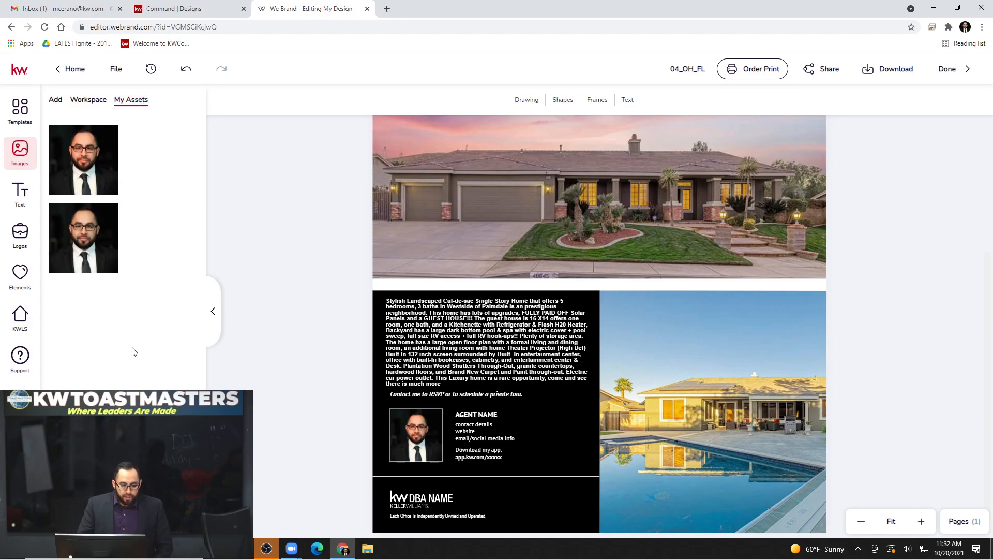
- Select the open house date line and the property details line in the flyer header to check them, leaving the text unedited
scroll(344, 299, "up", 4)
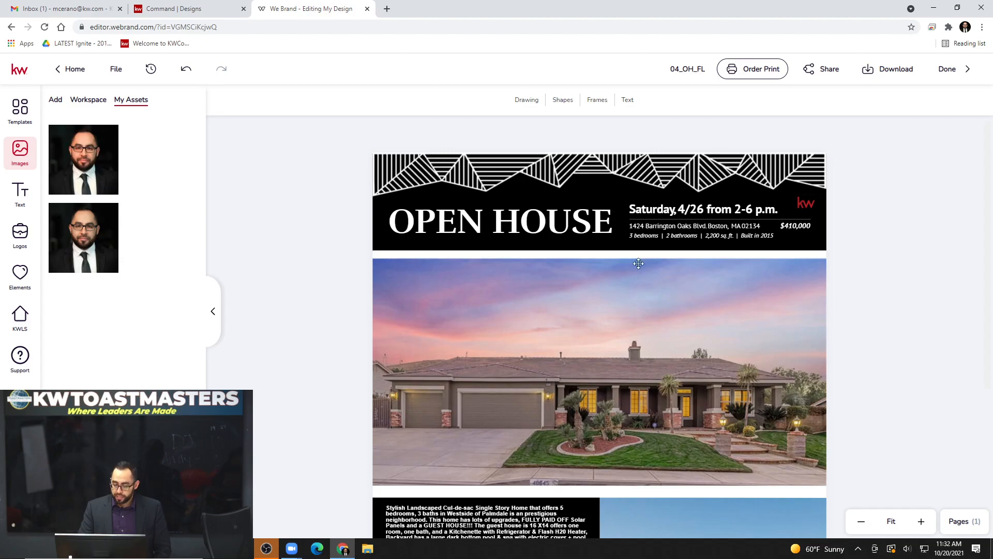
scroll(657, 257, "down", 1)
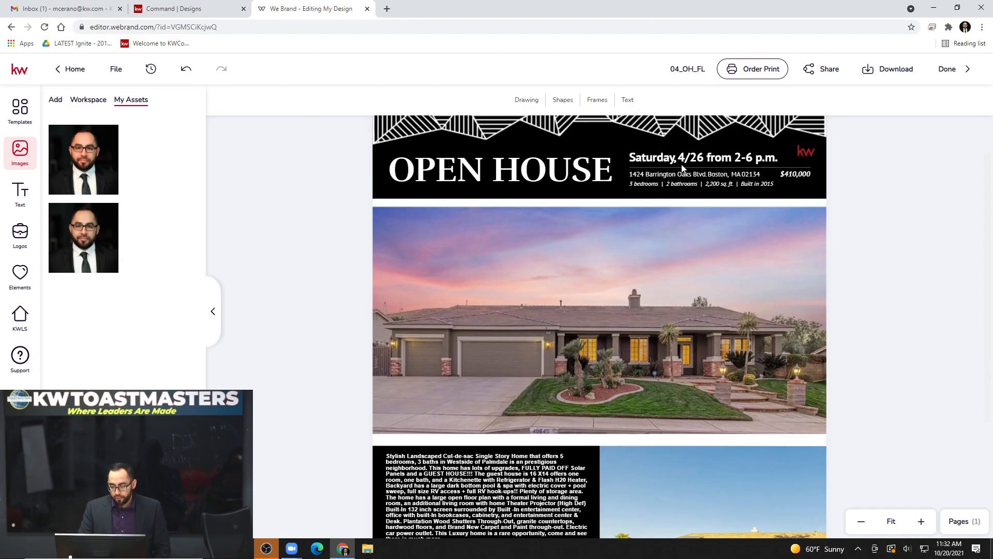
left_click(664, 164)
double_click(724, 156)
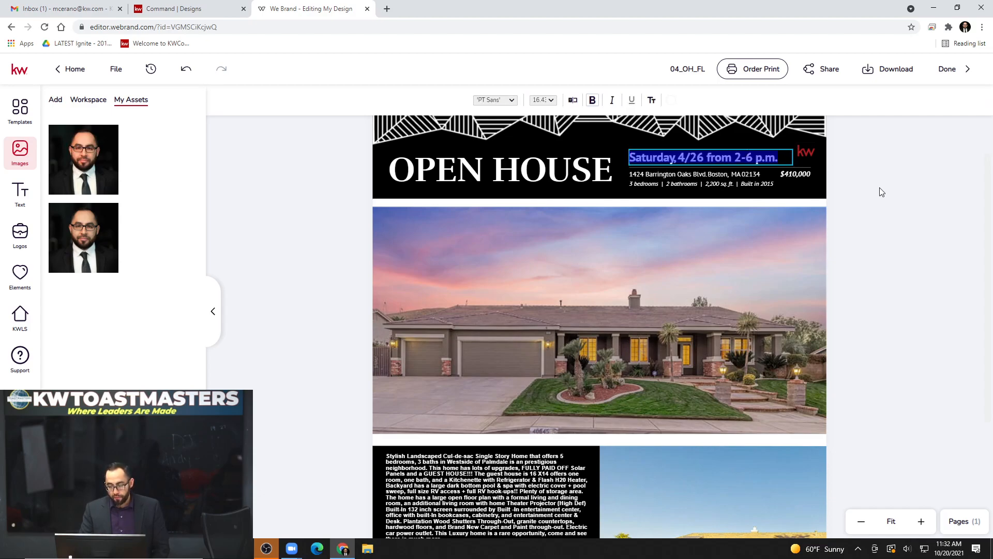
key("Escape")
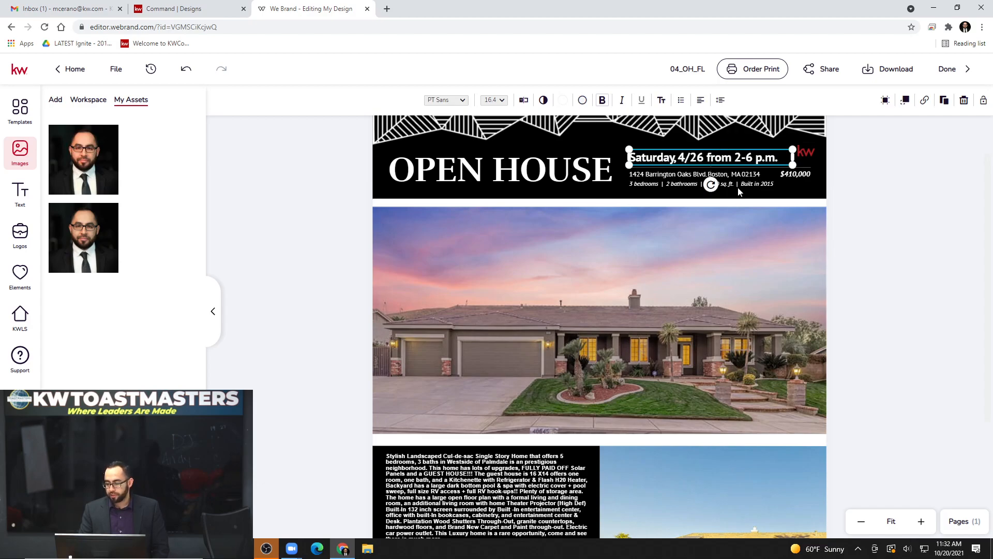
left_click(760, 185)
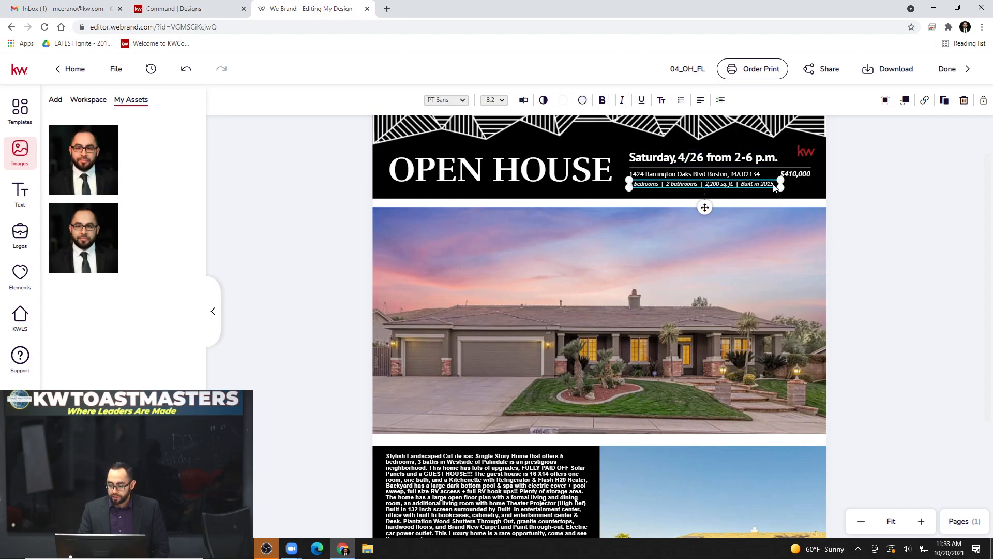
left_click(937, 242)
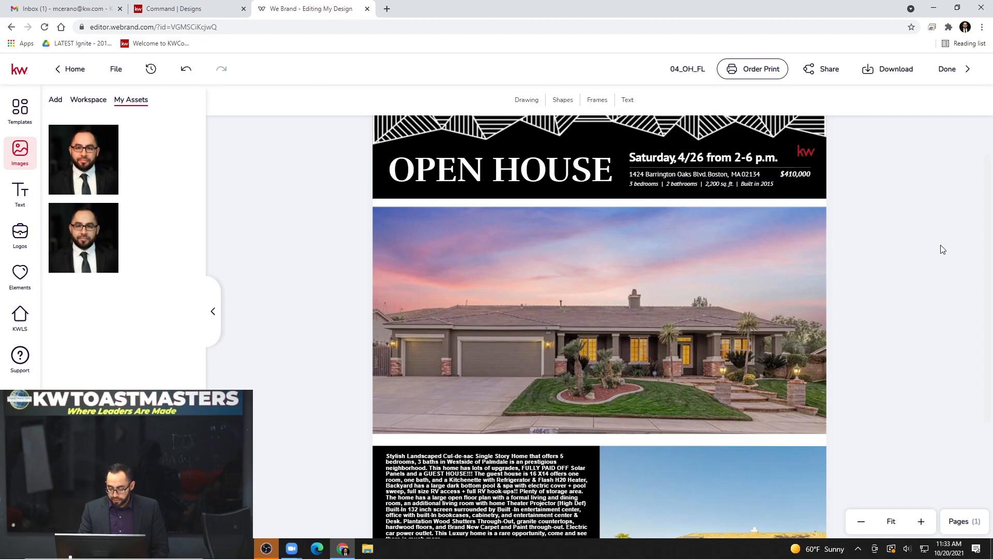
- Examine the agent contact details and placeholder DBA logo at the foot of the flyer at 179% zoom
scroll(719, 227, "down", 4)
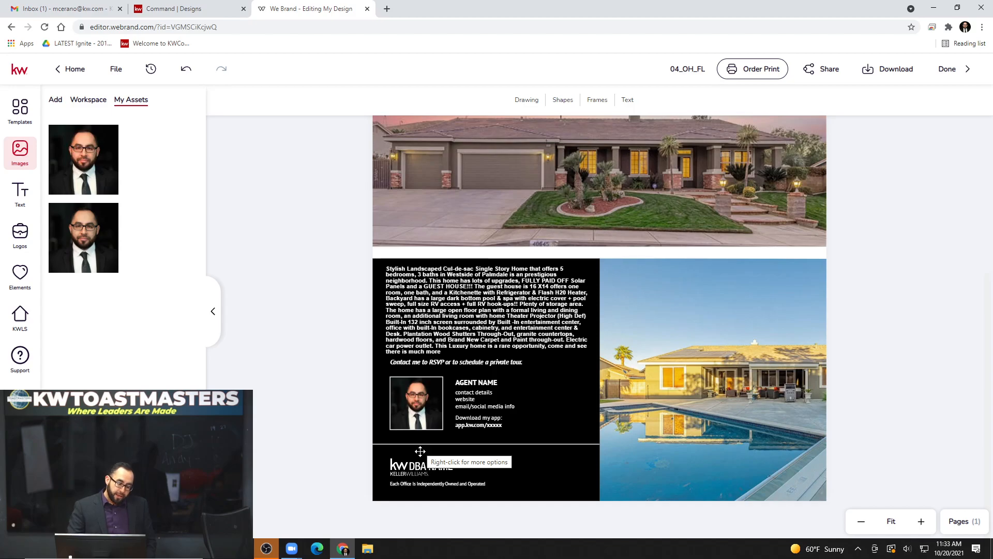
left_click(922, 528)
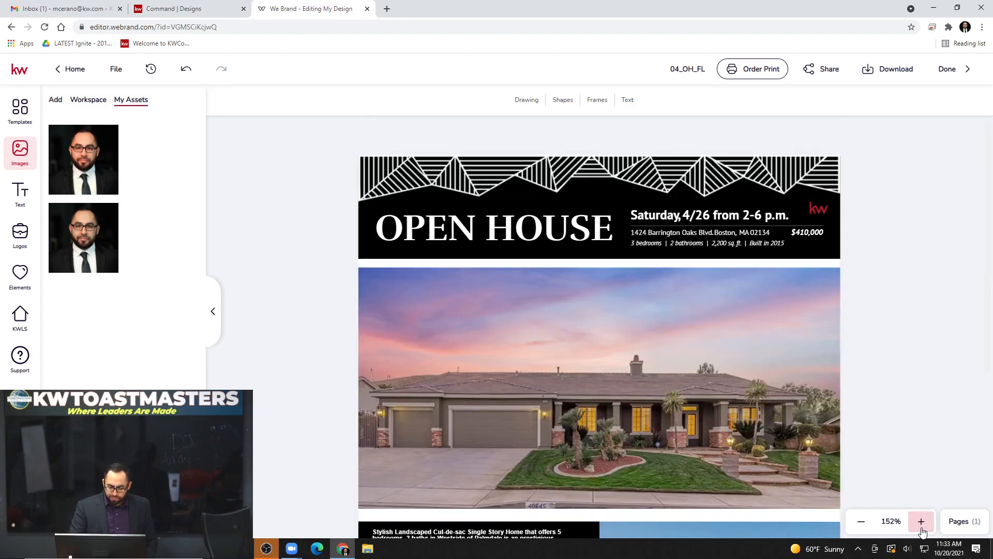
left_click(921, 528)
scroll(459, 532, "down", 6)
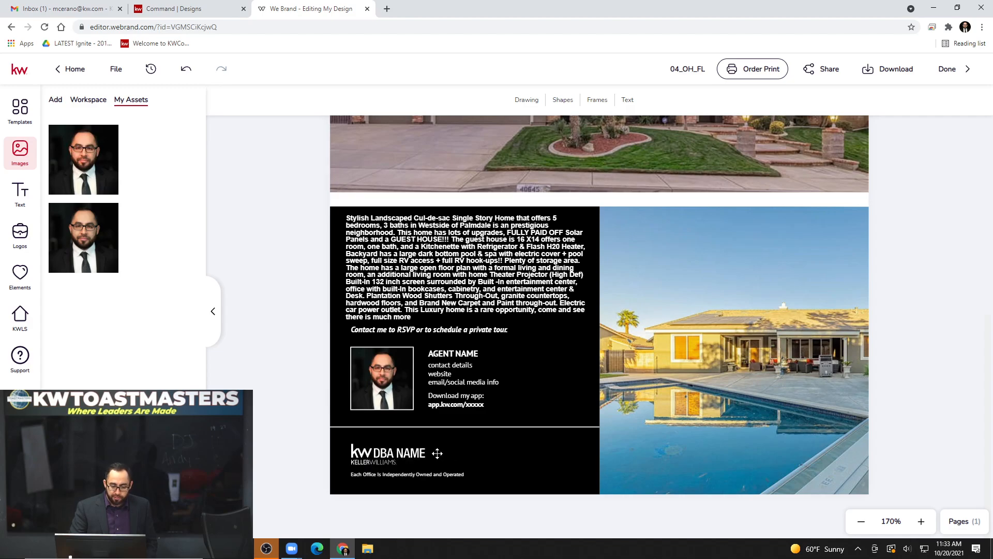
left_click(921, 521)
scroll(731, 468, "down", 8)
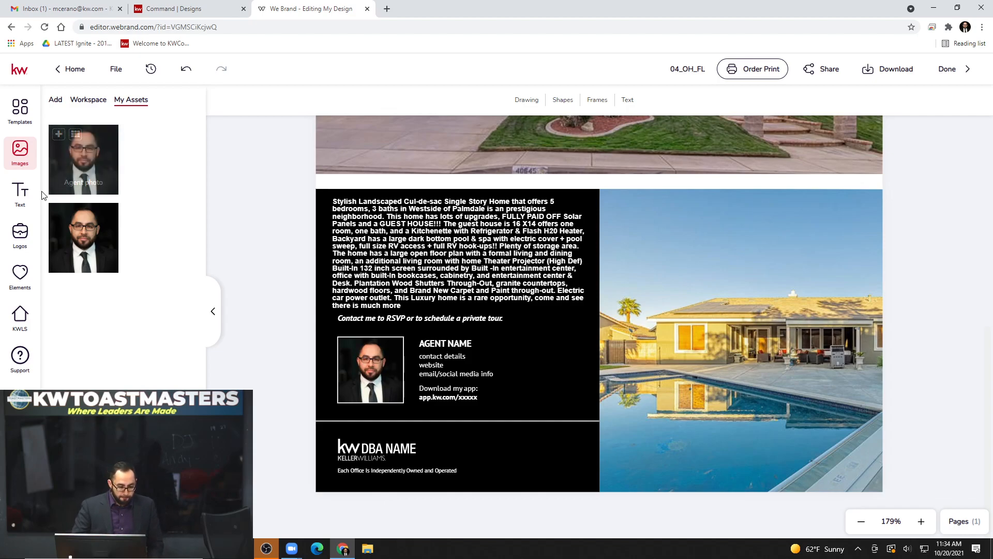
- Show the personal logo assets and select the placeholder KW DBA NAME logo at the foot of the flyer
left_click(18, 236)
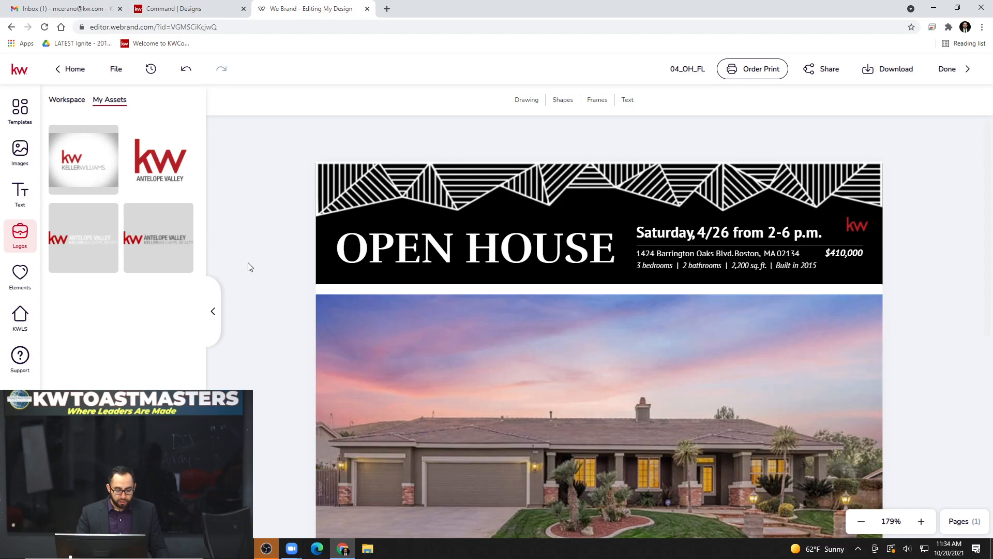
scroll(223, 277, "down", 2)
scroll(223, 277, "down", 6)
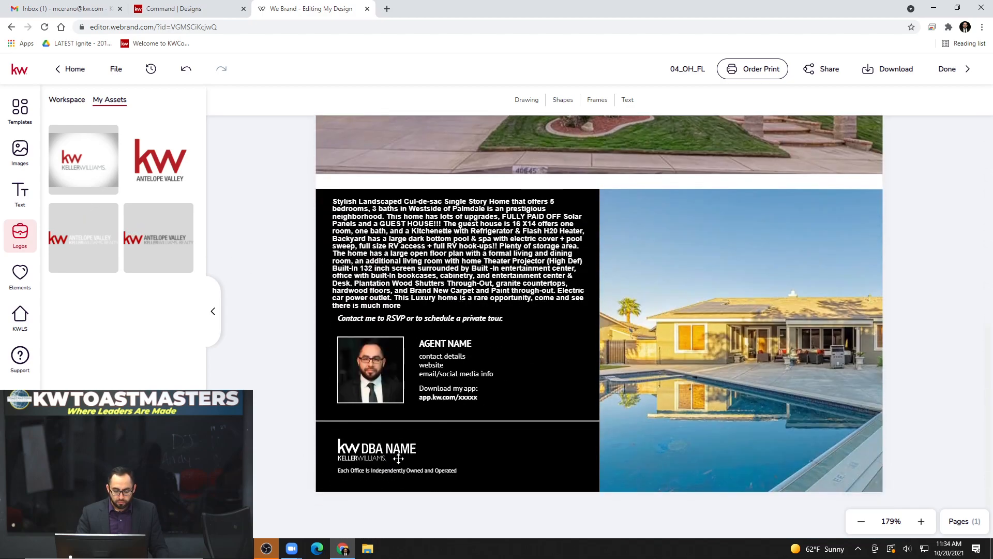
left_click(380, 447)
scroll(266, 411, "up", 8)
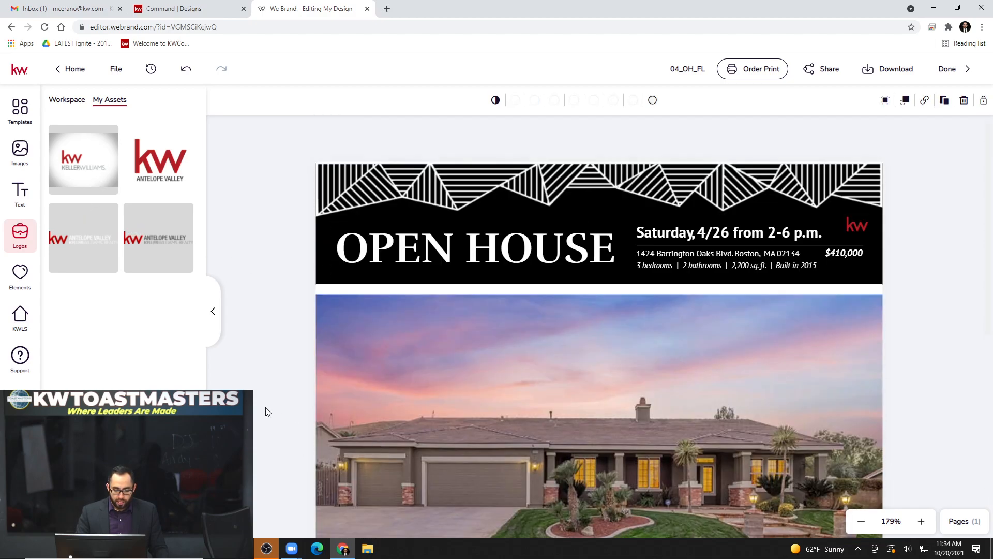
scroll(274, 406, "down", 4)
scroll(282, 402, "down", 3)
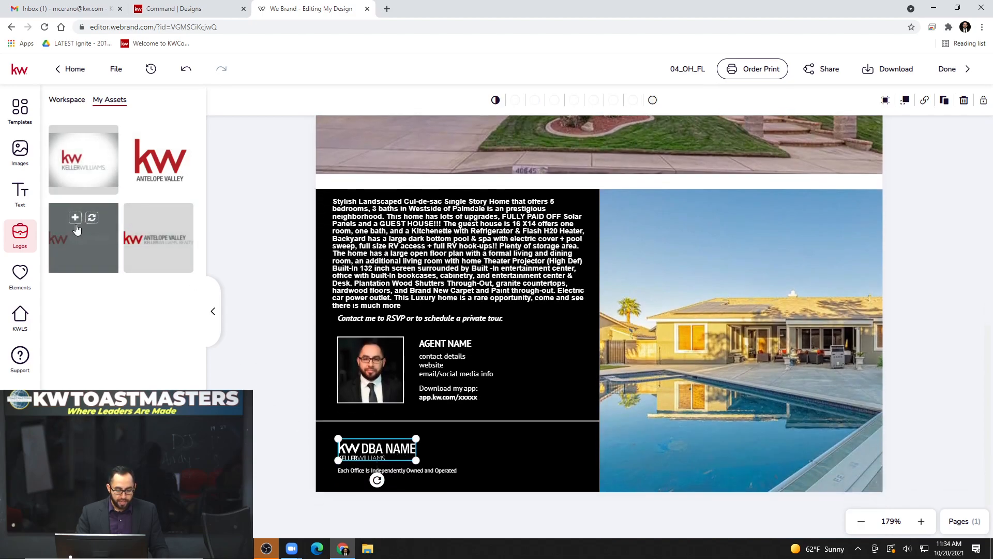
- Add the white-lettered KW Antelope Valley logo to the flyer as a separate object and delete it again
left_click(76, 220)
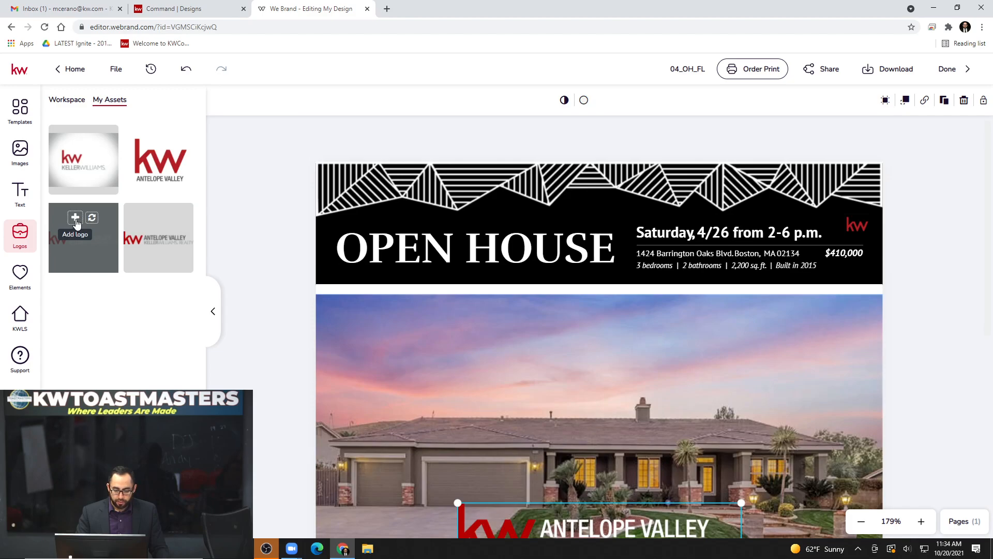
scroll(234, 266, "down", 5)
scroll(275, 255, "down", 3)
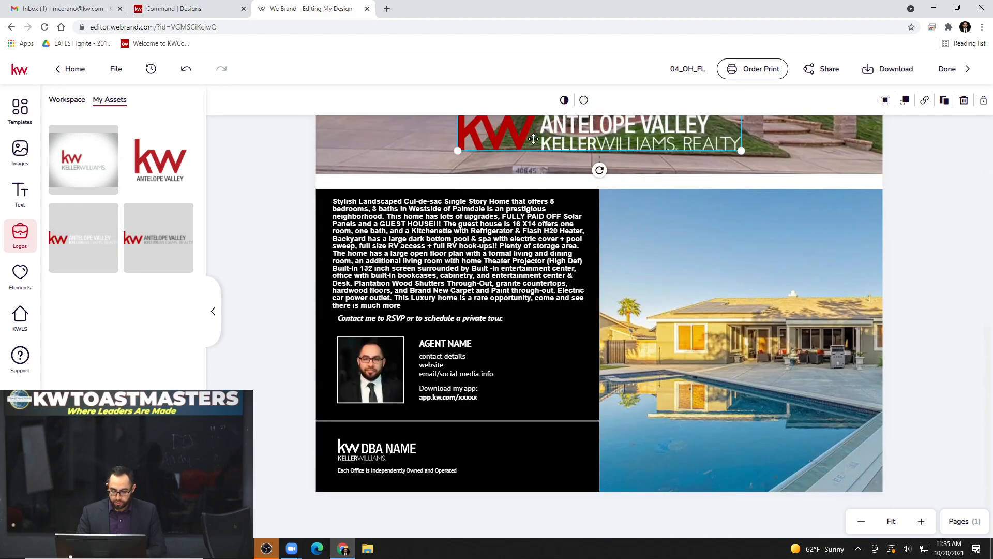
key("Delete")
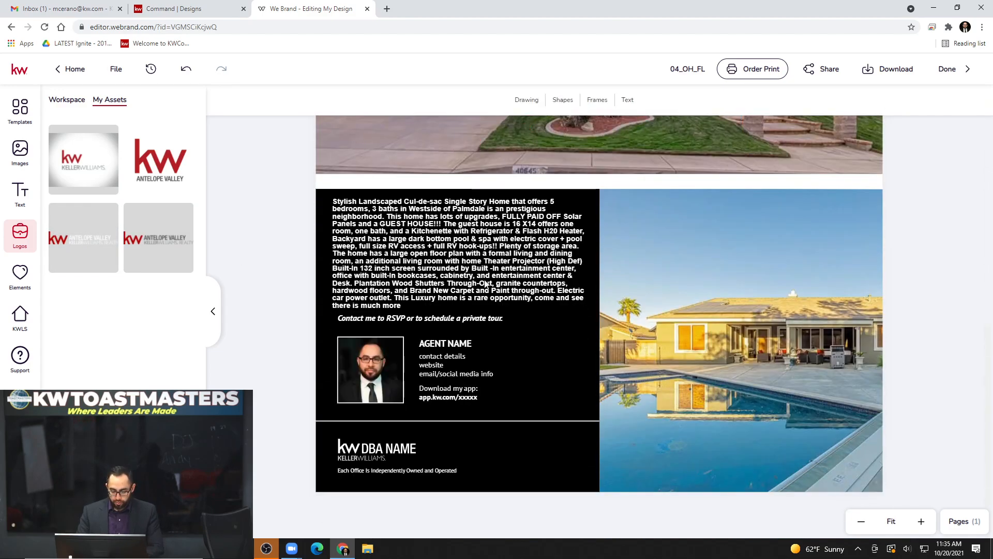
- Replace the placeholder KW DBA NAME logo with the white-lettered Antelope Valley logo and enlarge it slightly
left_click(380, 460)
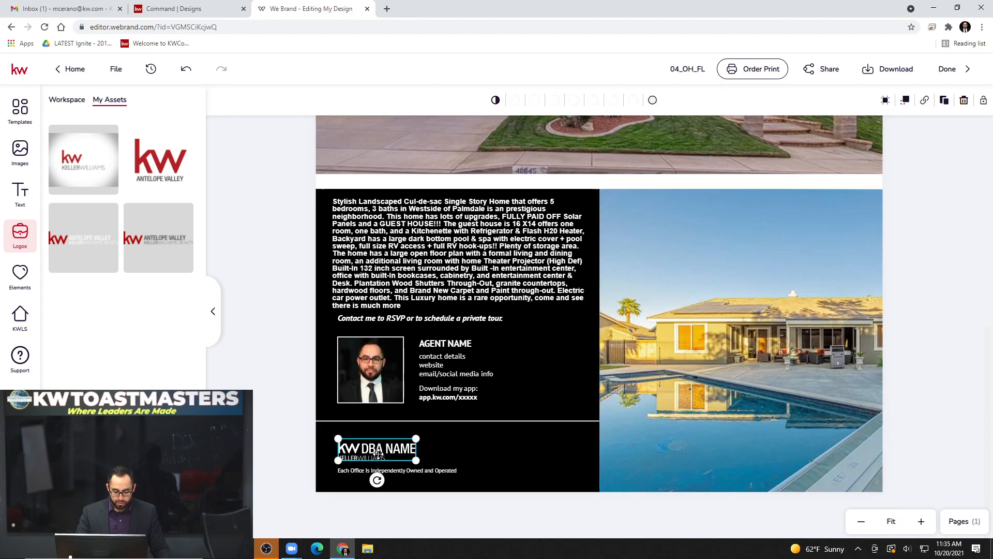
scroll(290, 424, "up", 8)
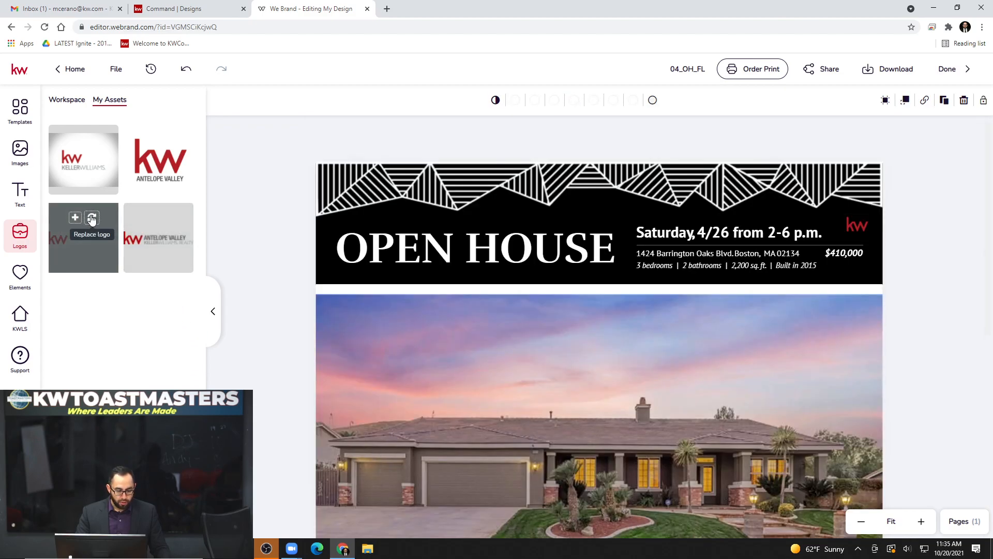
left_click(93, 219)
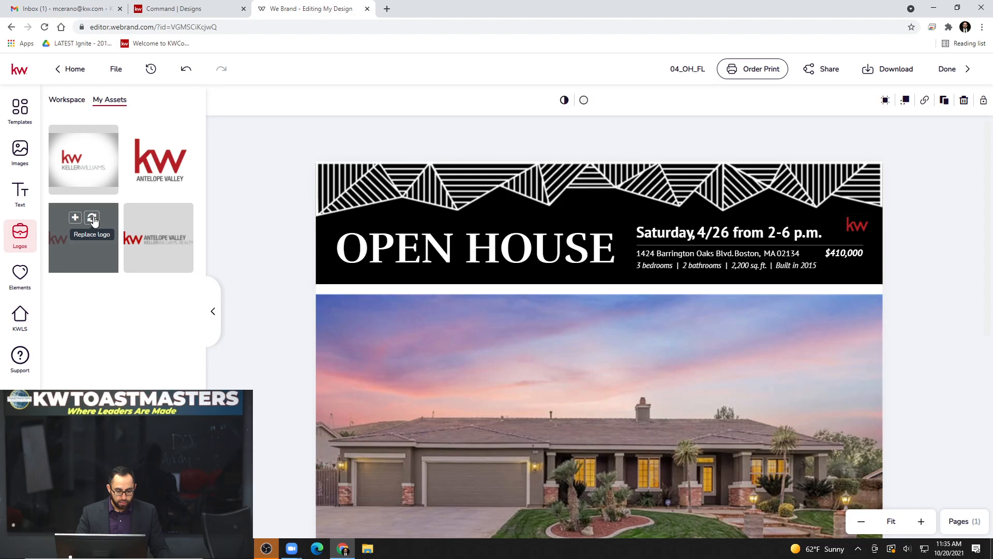
scroll(242, 237, "down", 5)
scroll(242, 243, "down", 3)
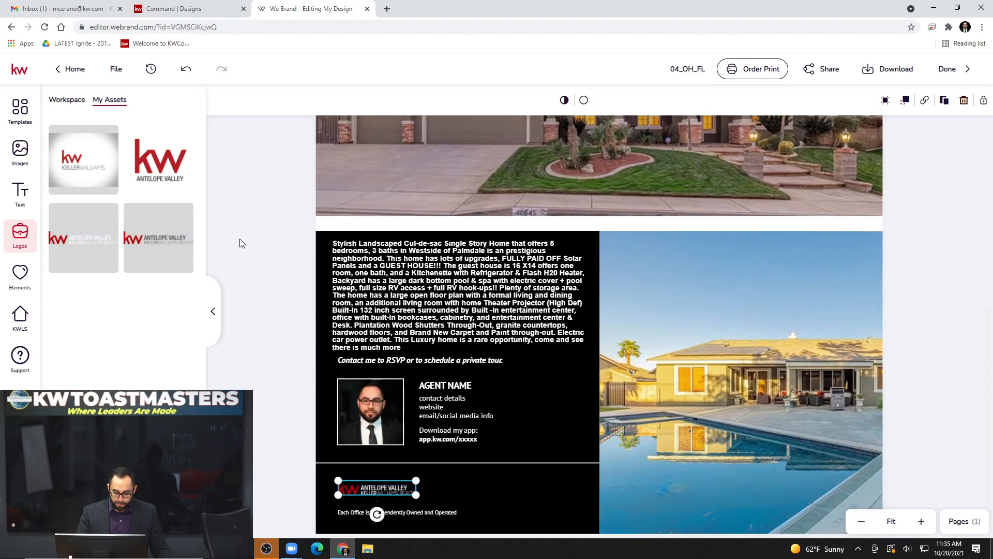
left_click_drag(416, 452, 438, 462)
left_click(253, 373)
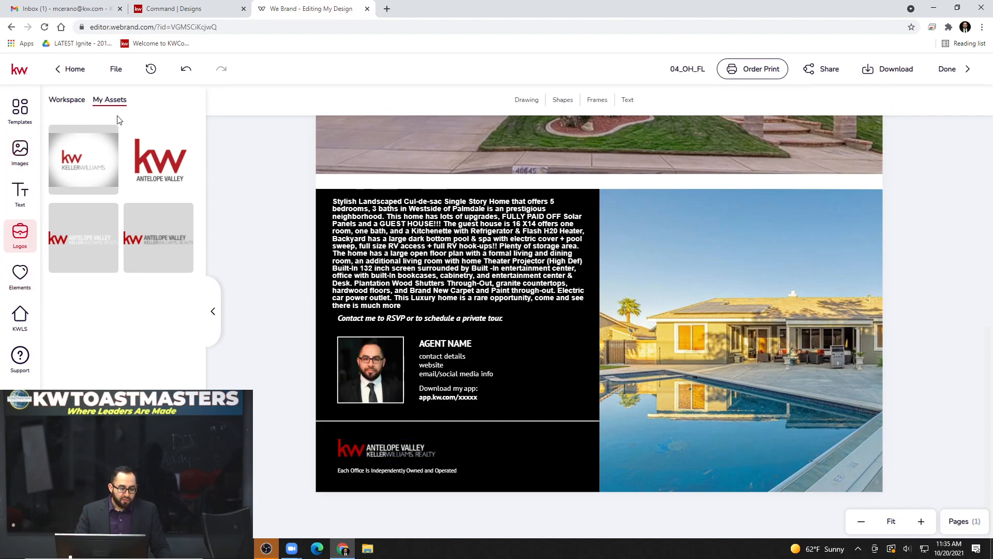
- Look over the personal agent photos and logo assets, and check the replaced logo and header on the flyer
left_click(29, 150)
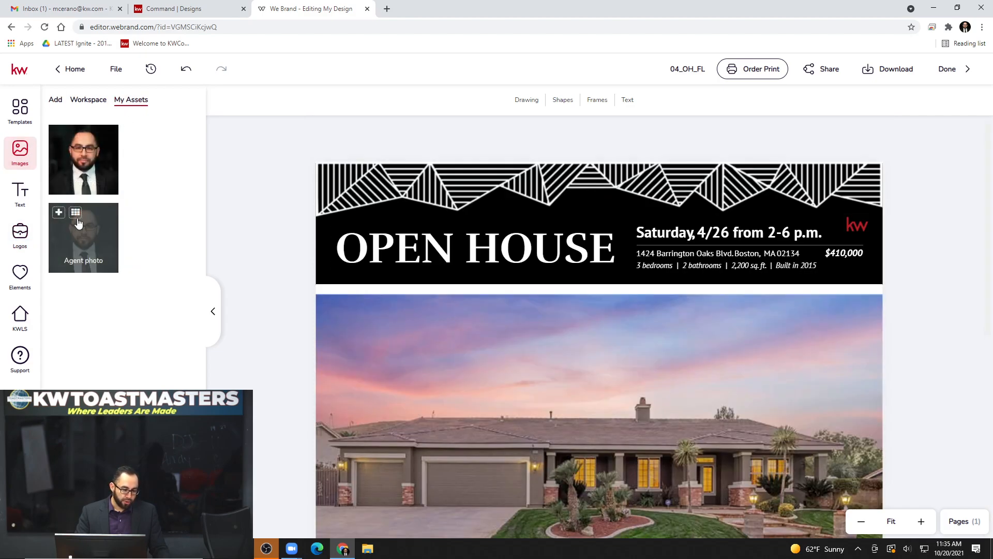
left_click(26, 233)
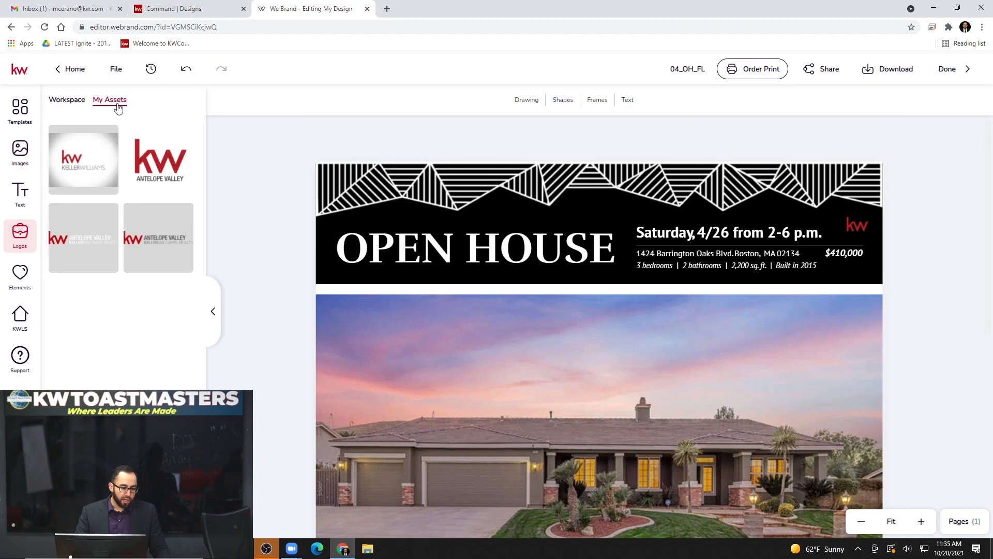
scroll(280, 230, "down", 5)
scroll(280, 230, "down", 2)
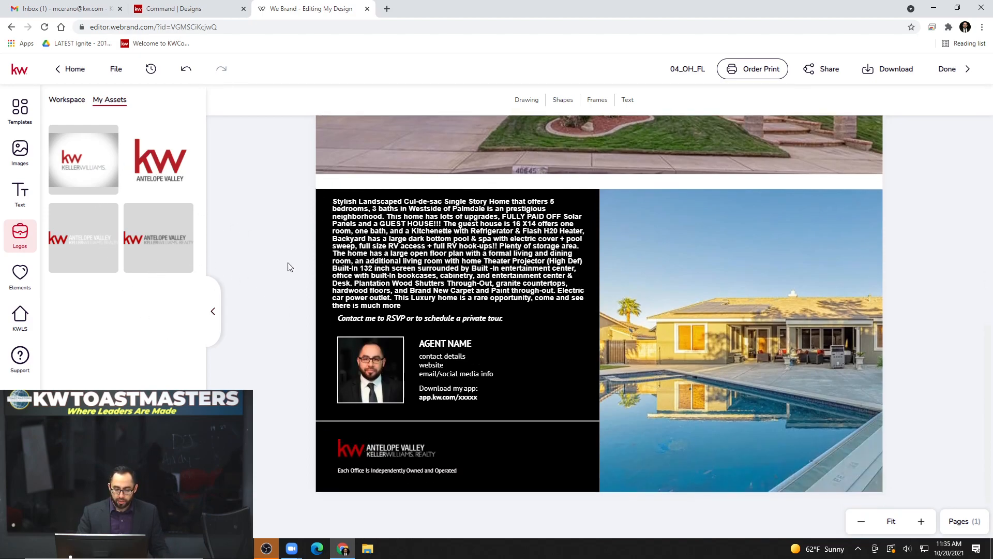
scroll(299, 275, "up", 4)
scroll(299, 276, "up", 3)
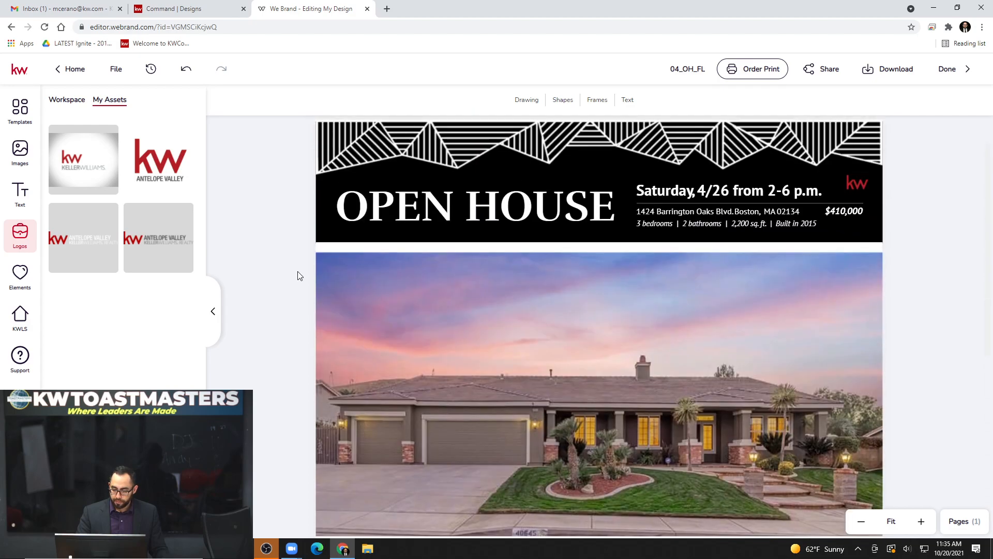
- Review the whole flyer from the open house header to the agent block and logo at 116% zoom
left_click(861, 523)
left_click(861, 522)
left_click(860, 523)
left_click(860, 522)
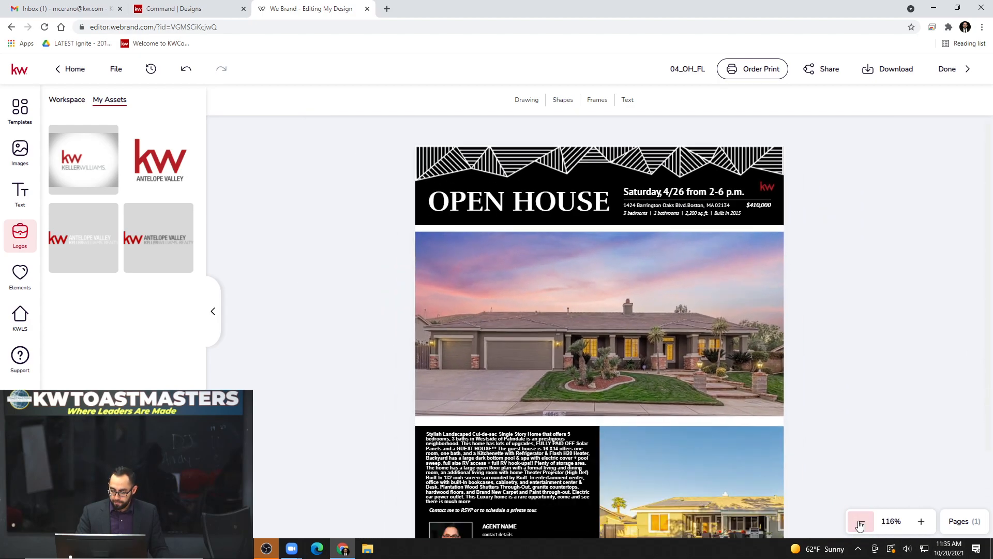
scroll(800, 241, "down", 3)
scroll(799, 241, "up", 3)
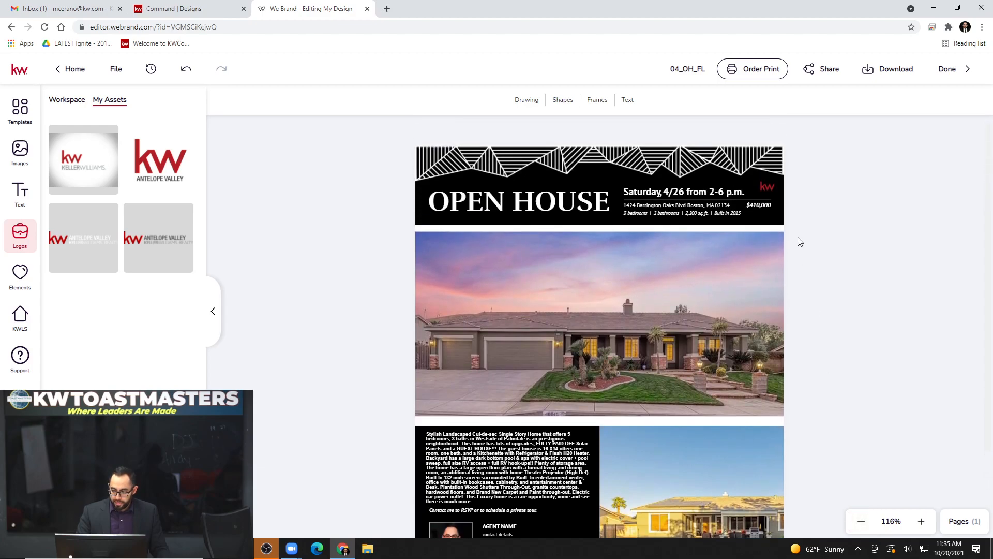
scroll(800, 242, "down", 1)
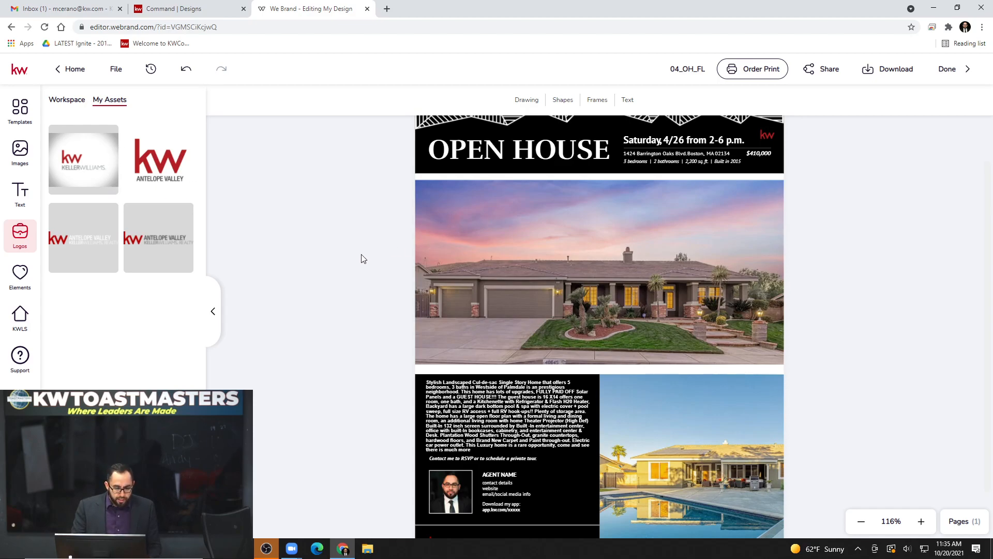
scroll(320, 160, "up", 1)
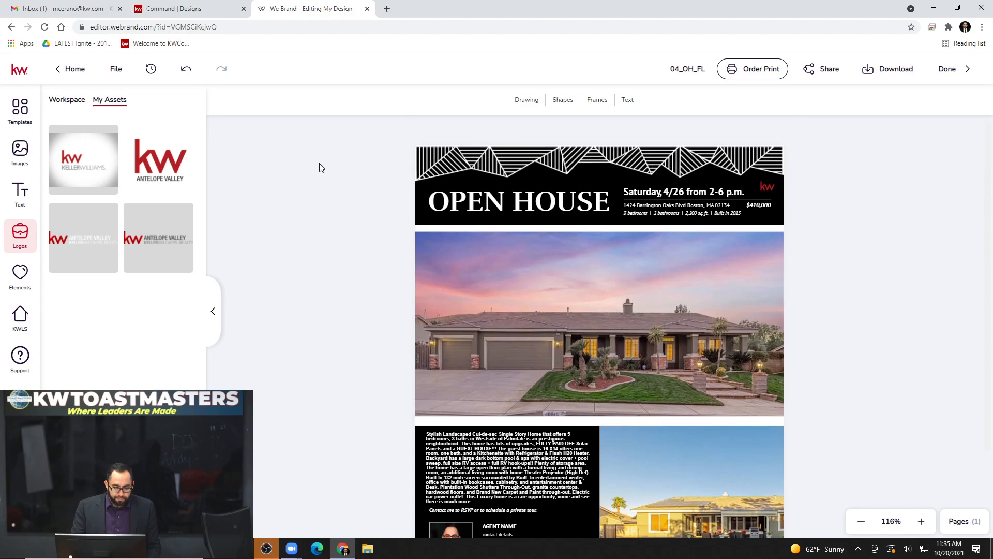
scroll(319, 165, "down", 2)
scroll(319, 168, "up", 2)
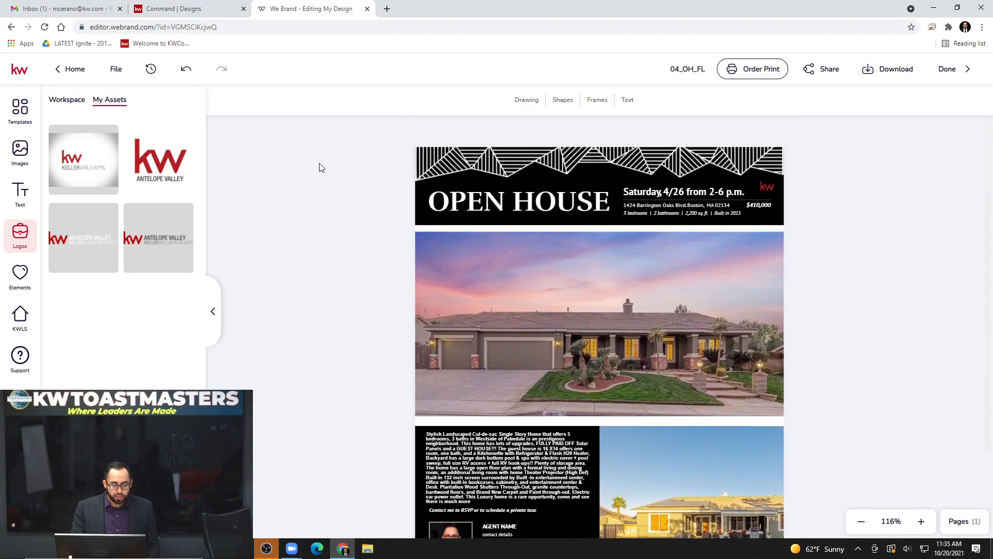
scroll(320, 167, "down", 2)
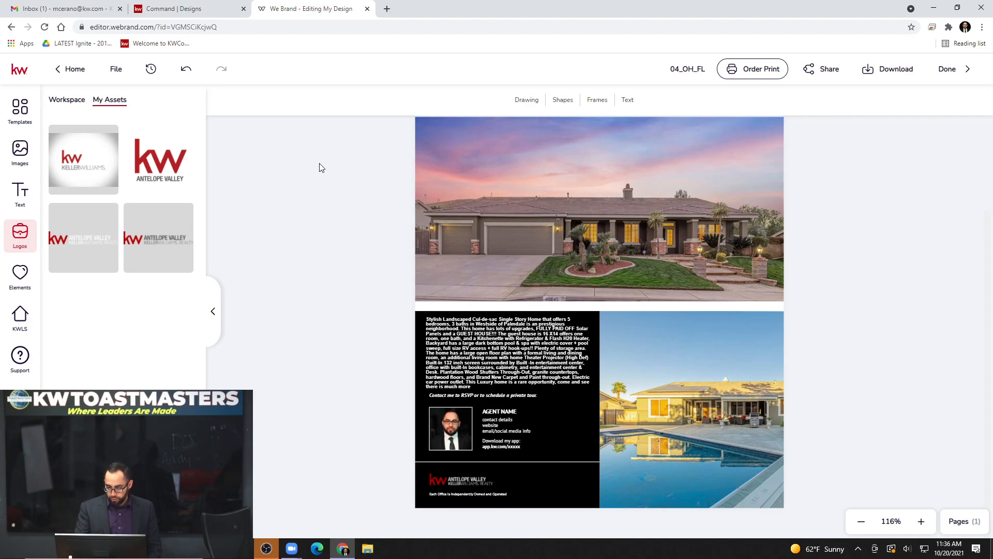
scroll(738, 246, "up", 2)
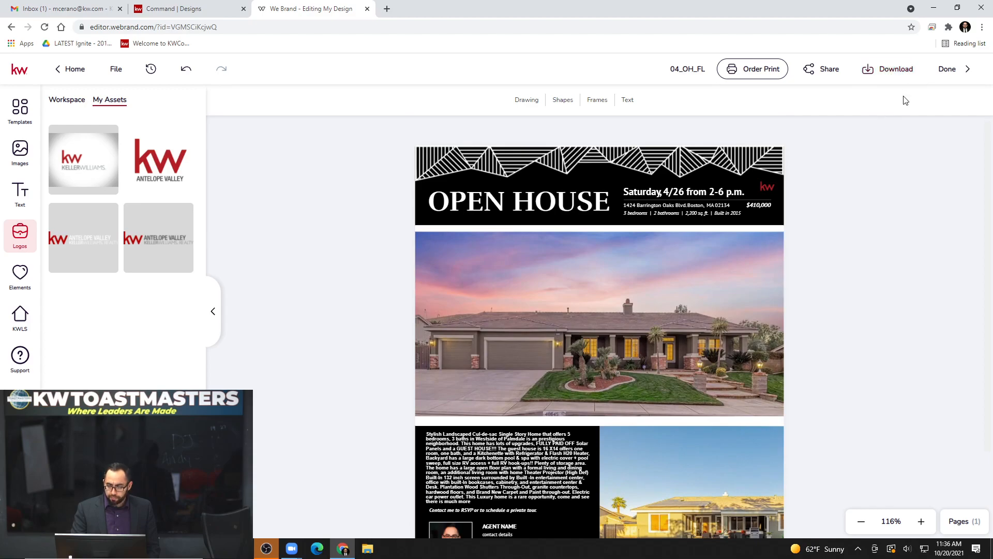
- Download page 1 of the open house flyer using the PDF for Printing file type
left_click(899, 74)
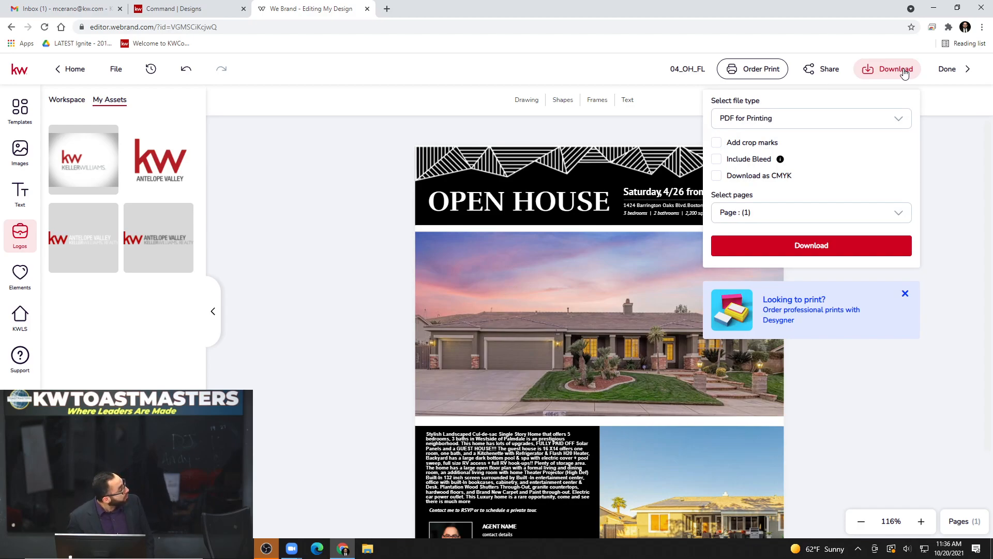
left_click(900, 119)
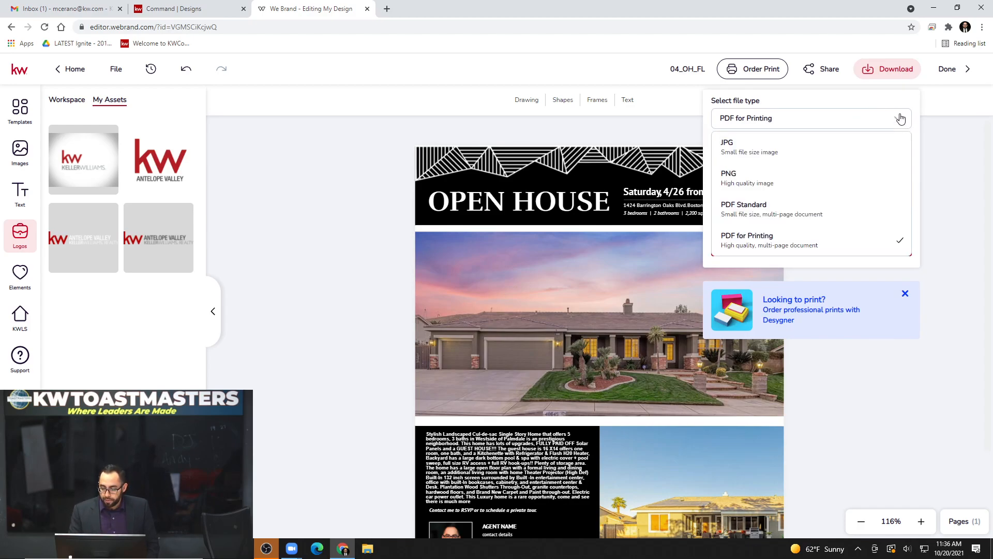
left_click(901, 119)
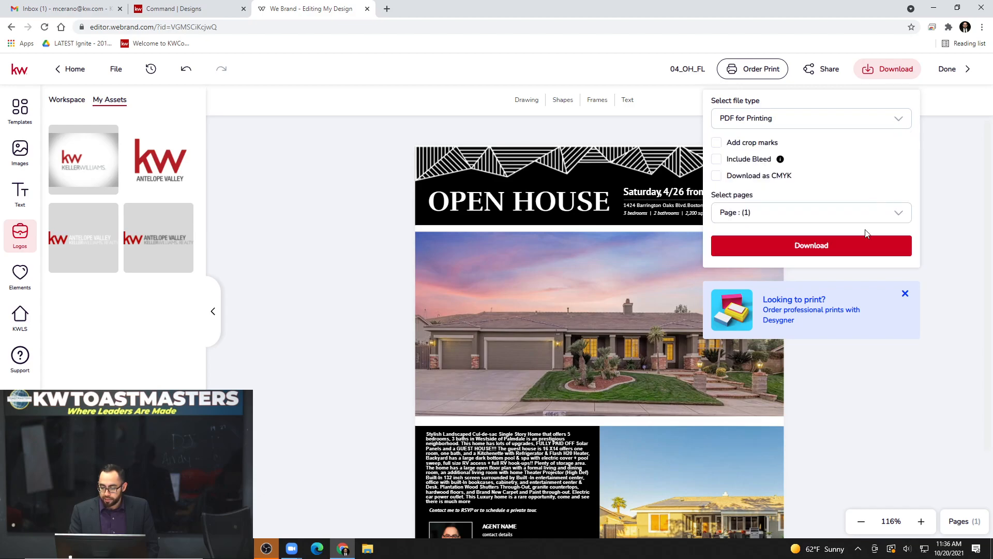
left_click(769, 126)
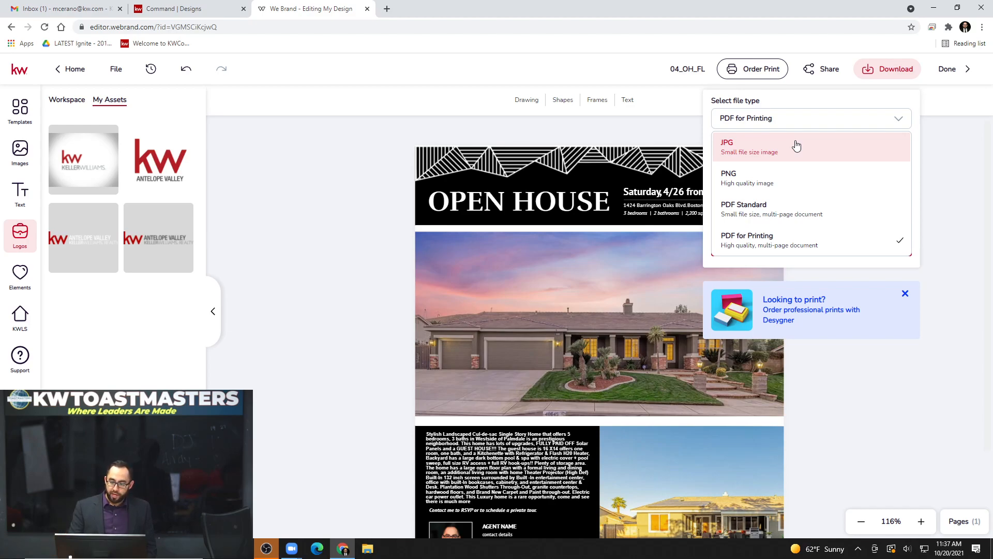
left_click(908, 78)
left_click(908, 77)
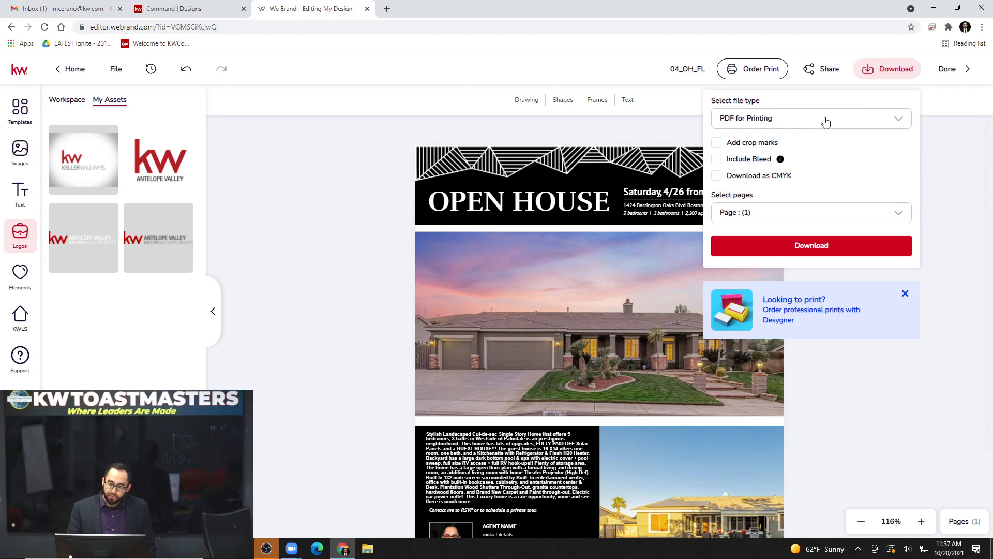
left_click(827, 121)
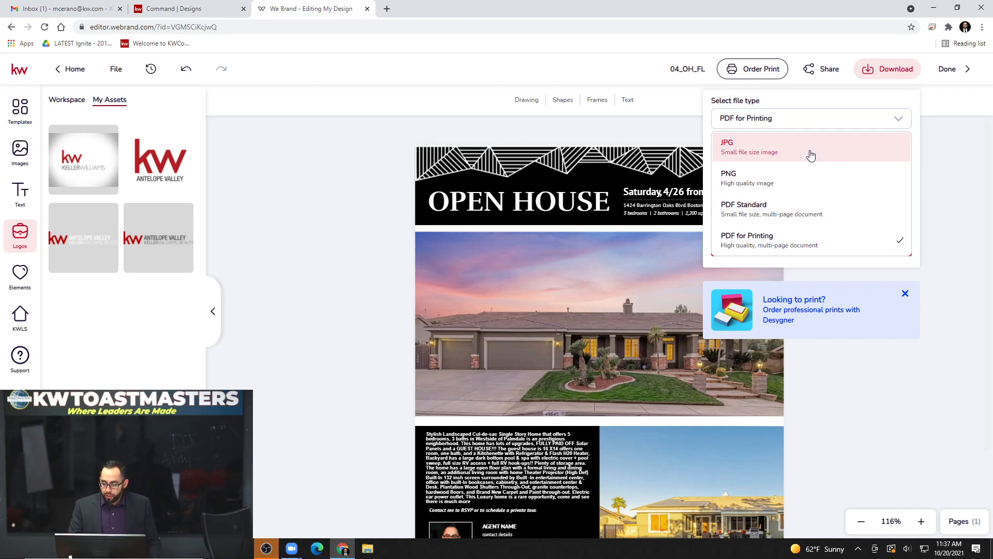
left_click(795, 245)
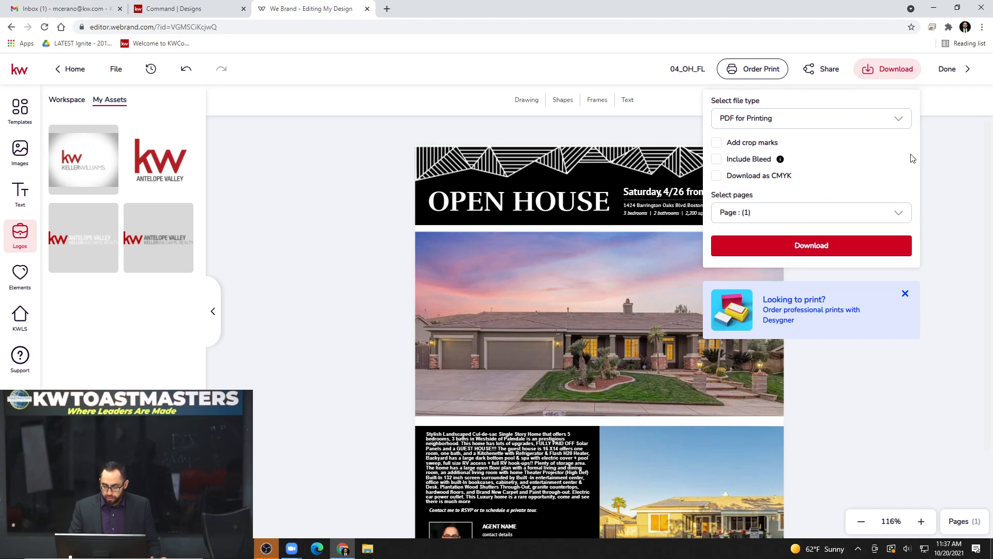
left_click(827, 249)
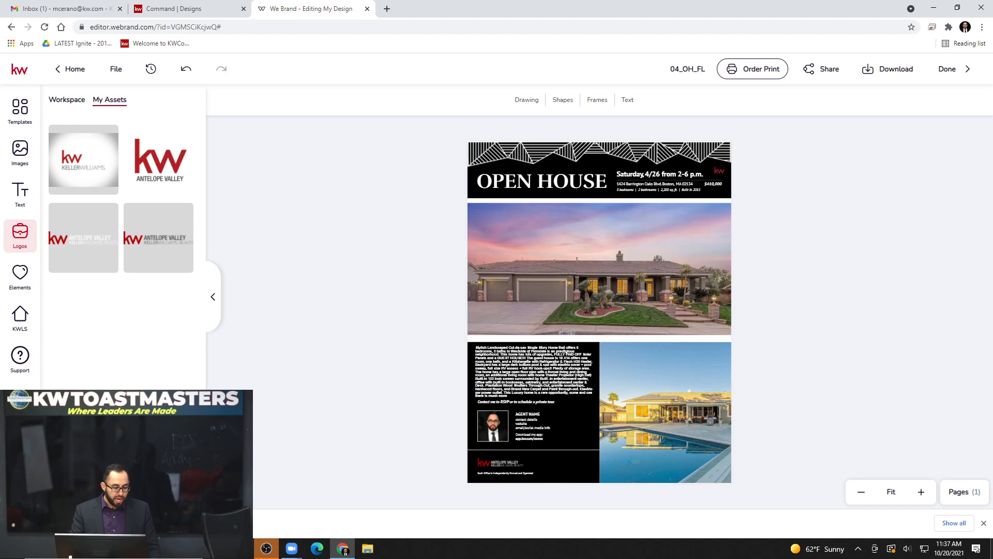
- Open the downloaded 04ohfl_original.pdf and check the flyer from header to office logo against the design in the editor
left_click(46, 523)
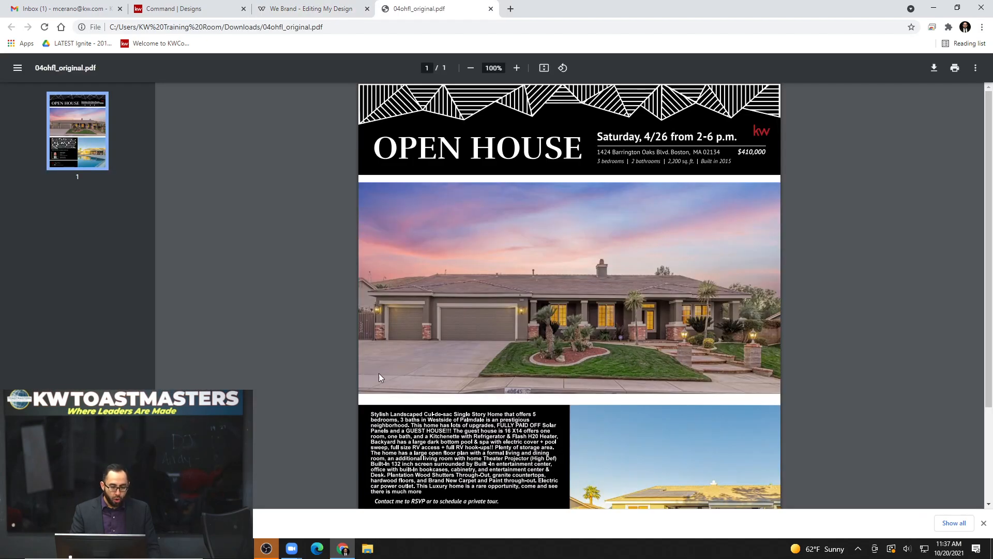
scroll(699, 319, "down", 3)
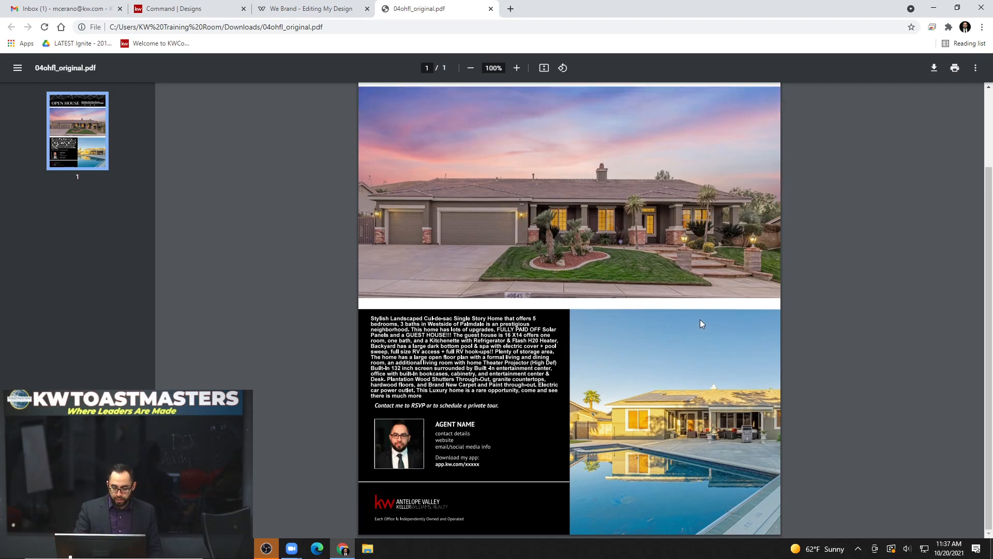
scroll(602, 243, "up", 1)
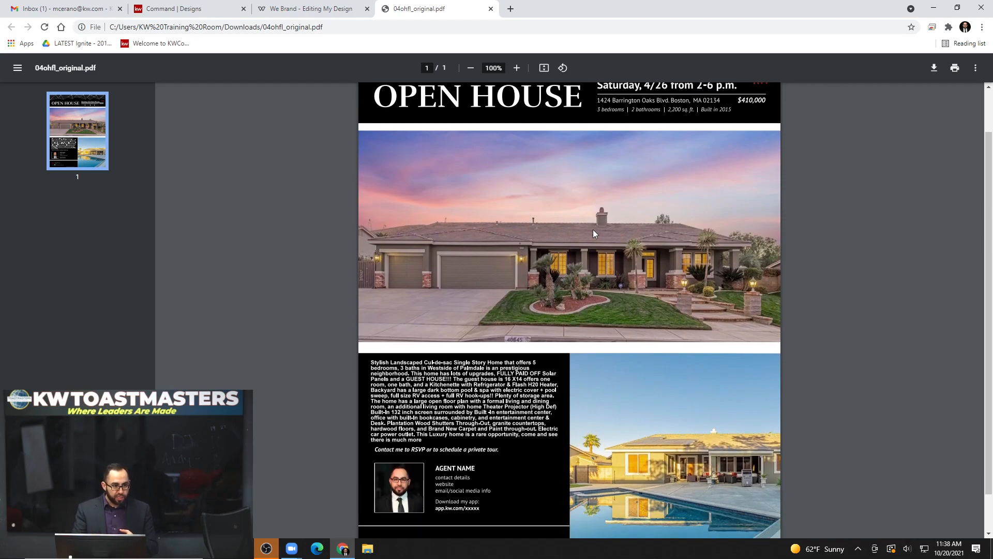
scroll(594, 235, "up", 1)
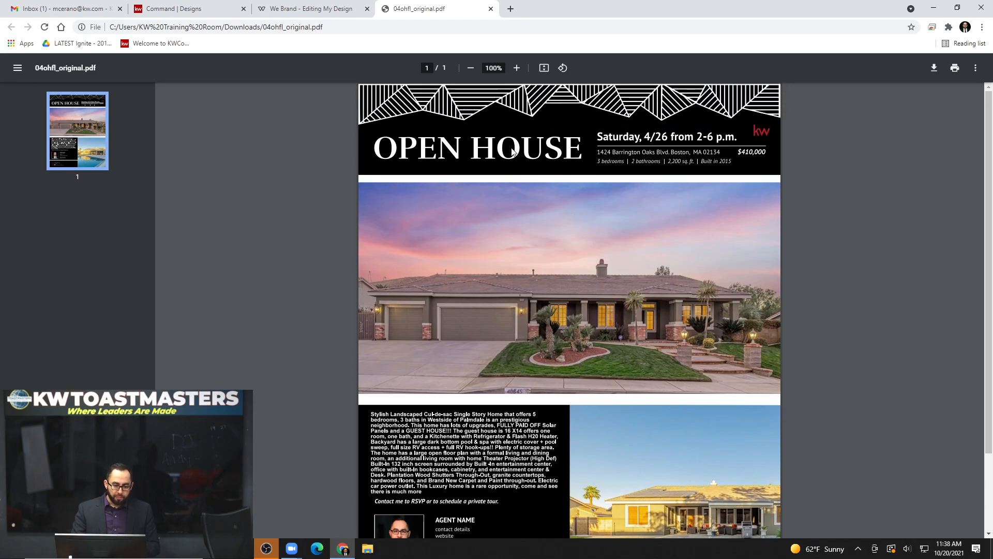
left_click(311, 9)
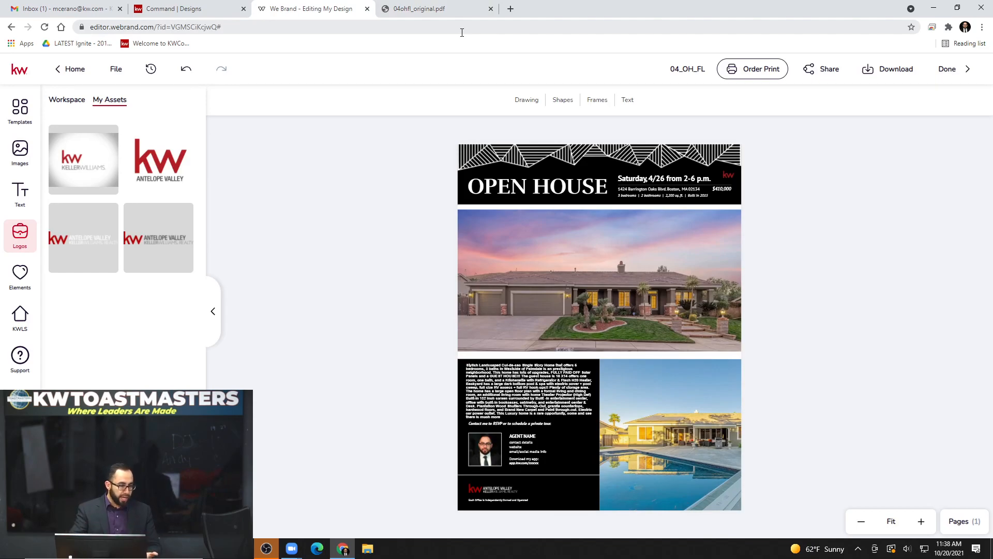
left_click(444, 9)
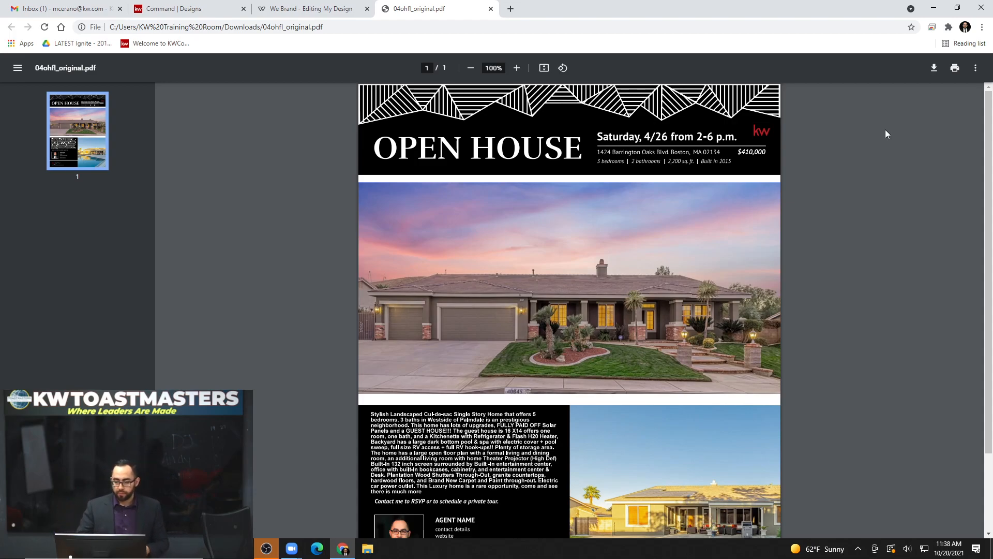
- Check the PDF's print preview without printing, and look over the flyer page and its editor version again
left_click(955, 69)
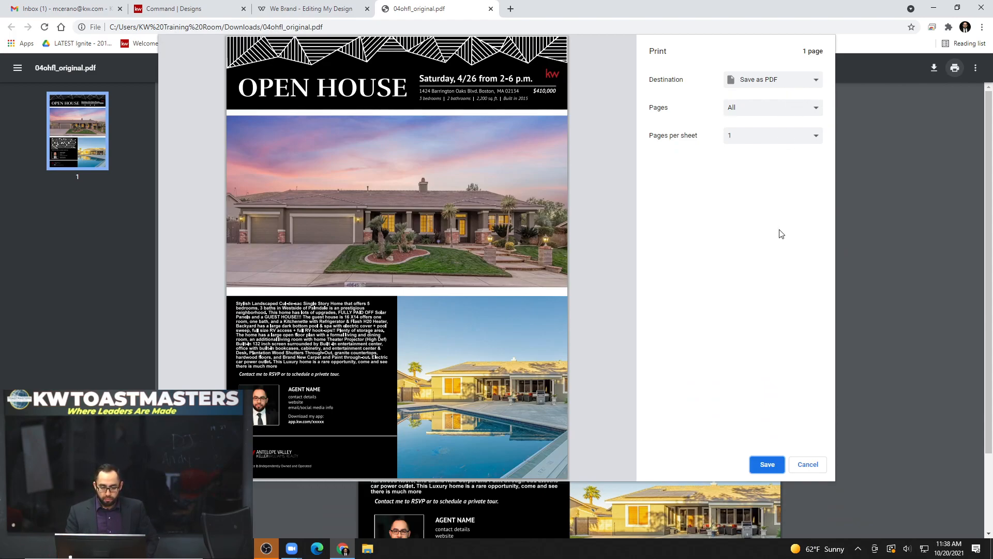
left_click(810, 465)
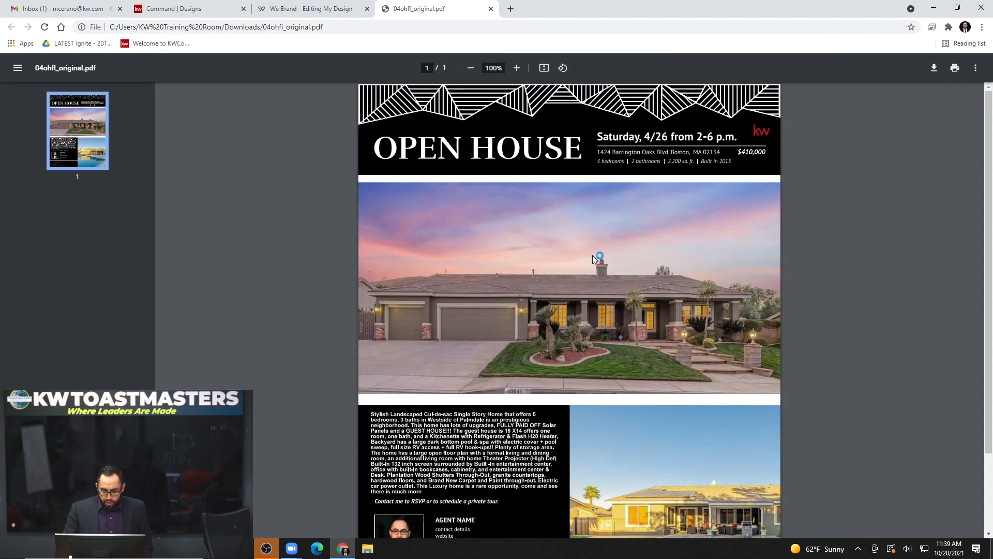
scroll(598, 215, "down", 3)
scroll(597, 214, "up", 3)
scroll(597, 215, "down", 3)
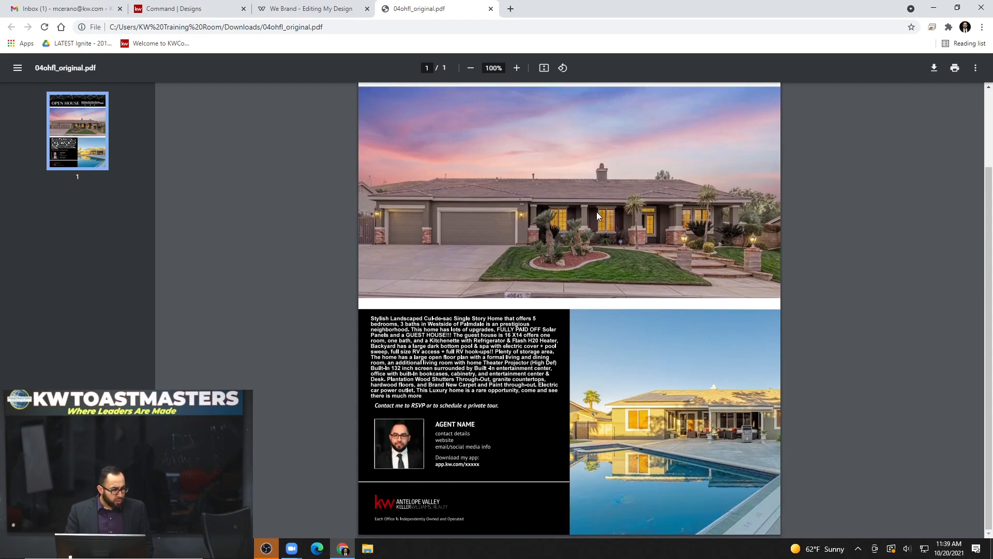
scroll(597, 212, "up", 3)
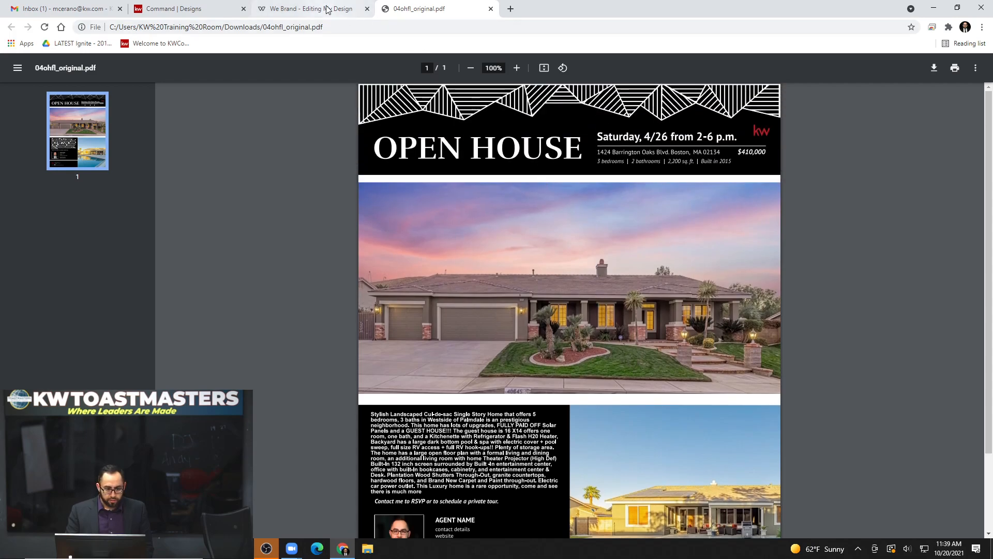
left_click(327, 10)
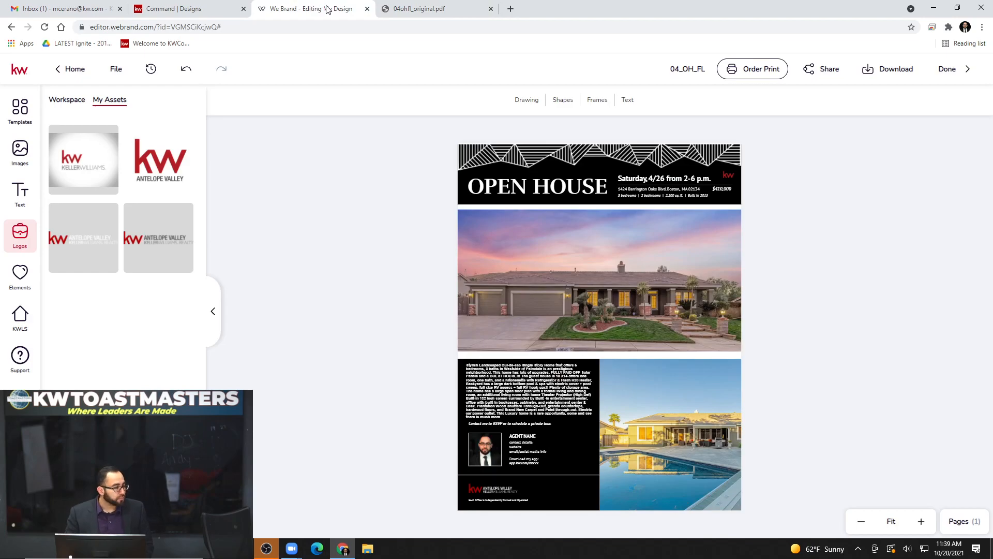
left_click(397, 12)
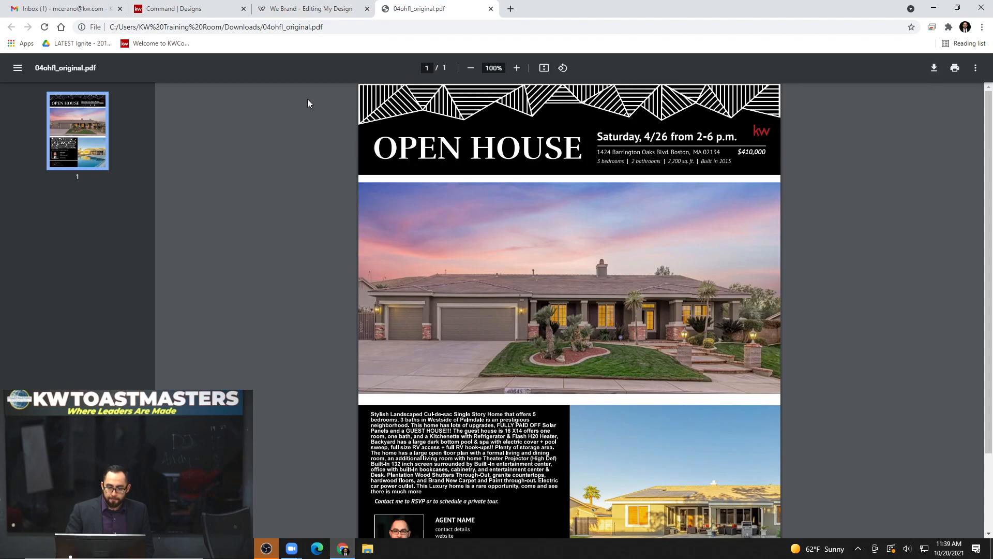
left_click(328, 11)
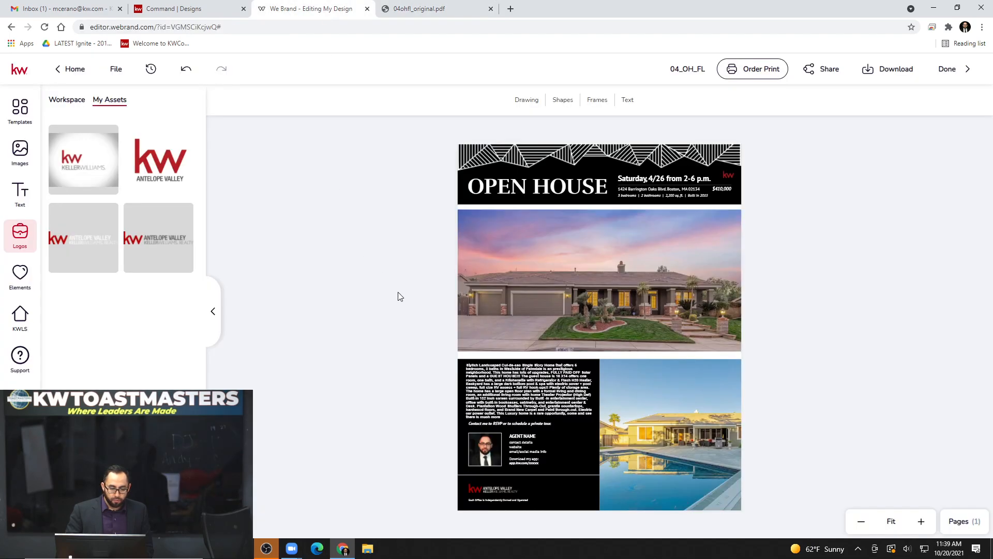
- Review the print destinations available for the flyer PDF, choose OneNote (Desktop), and cancel the print
left_click(445, 10)
left_click(954, 68)
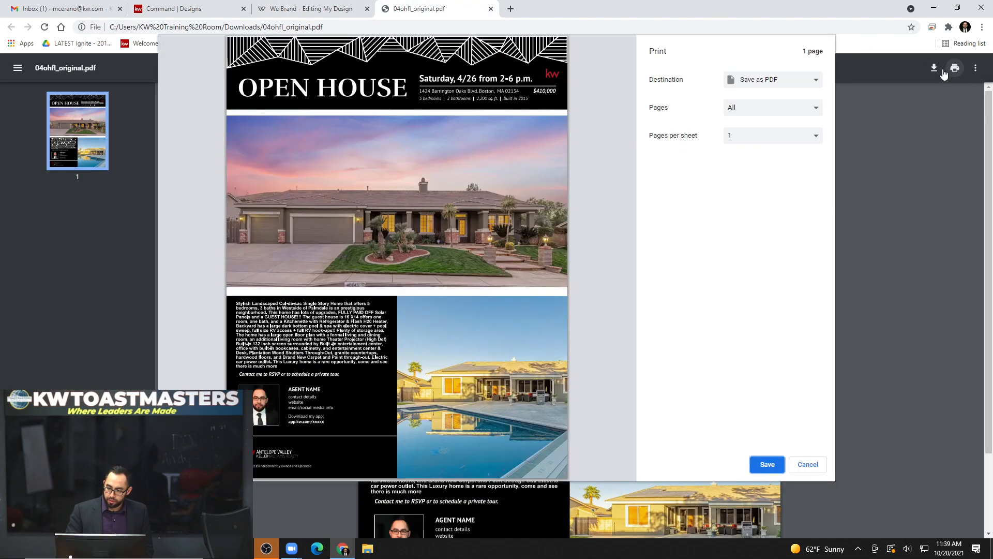
left_click(816, 82)
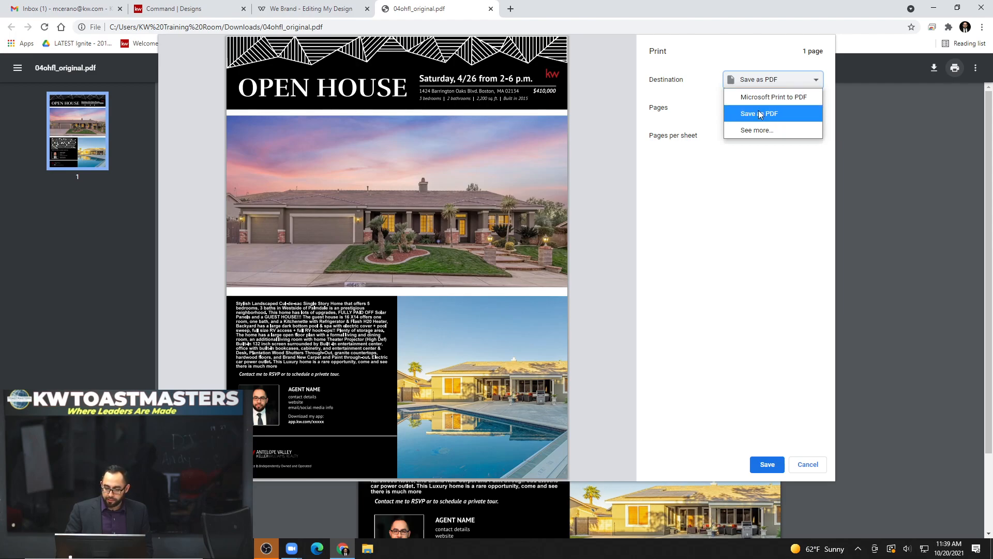
left_click(766, 128)
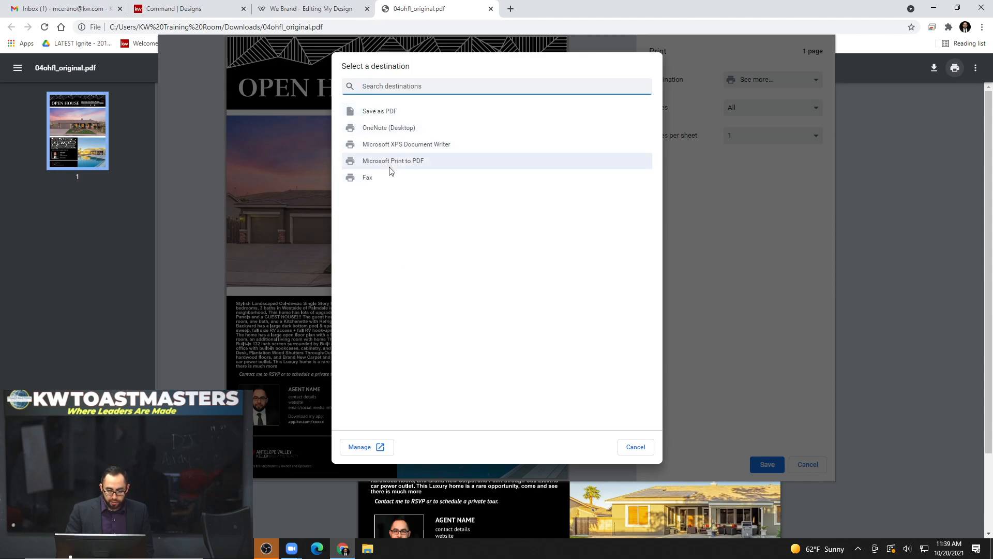
left_click(420, 217)
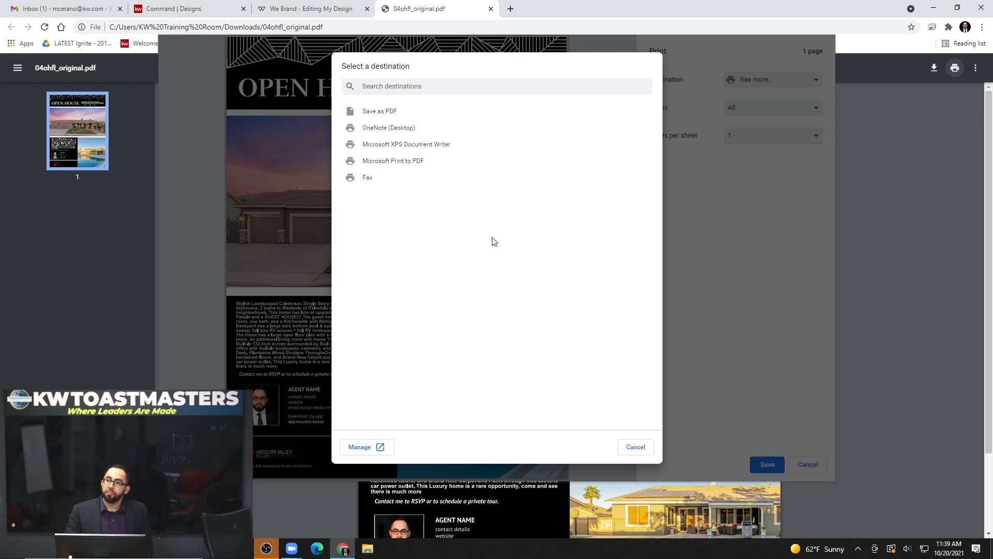
left_click(404, 130)
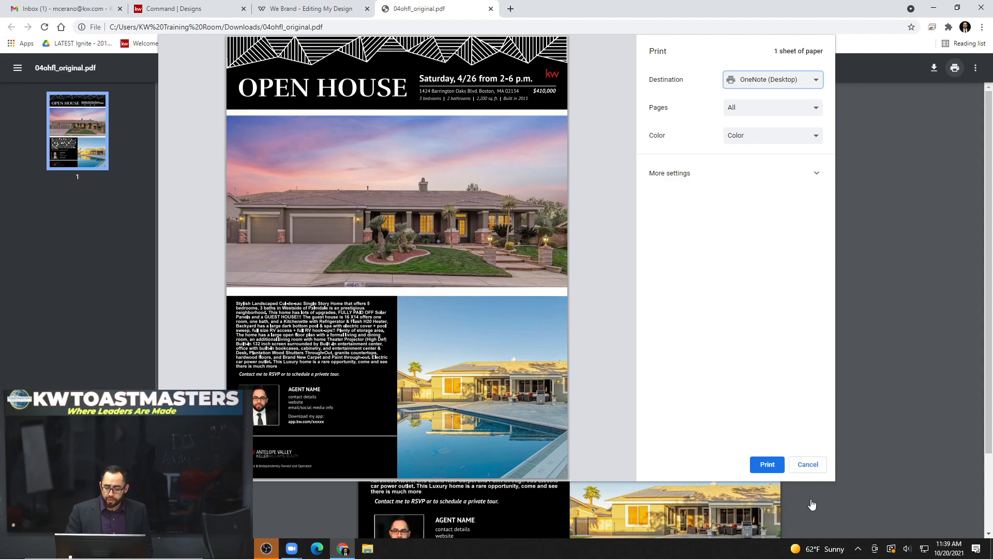
left_click(807, 465)
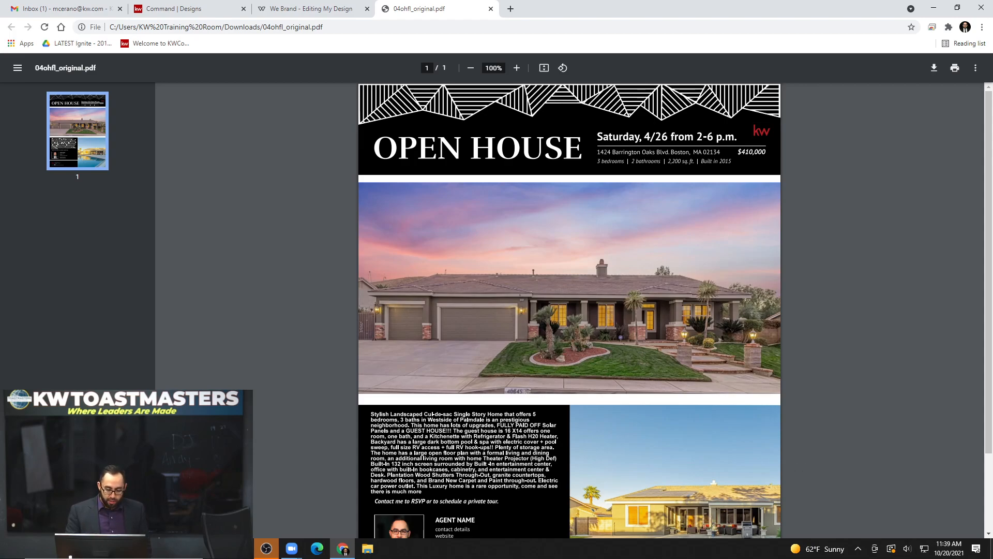
- Locate the downloaded 04ohfl_original file in the Downloads folder with File Explorer, and close the window
left_click(367, 550)
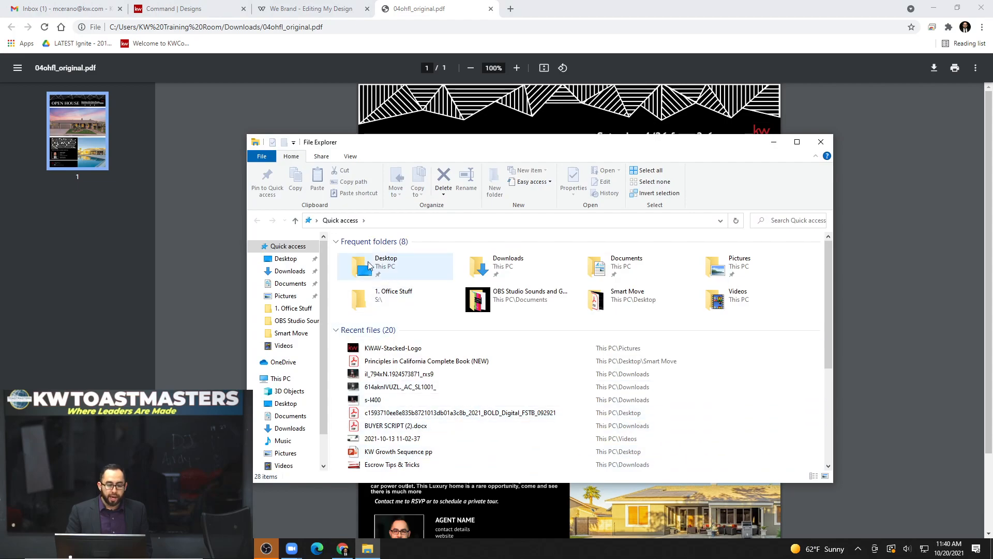
left_click(506, 263)
double_click(506, 264)
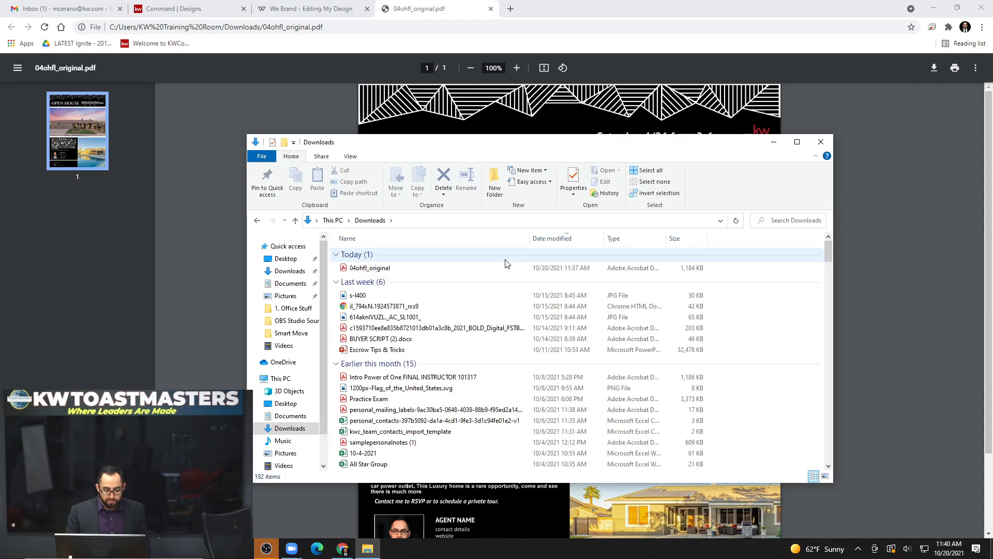
left_click(384, 267)
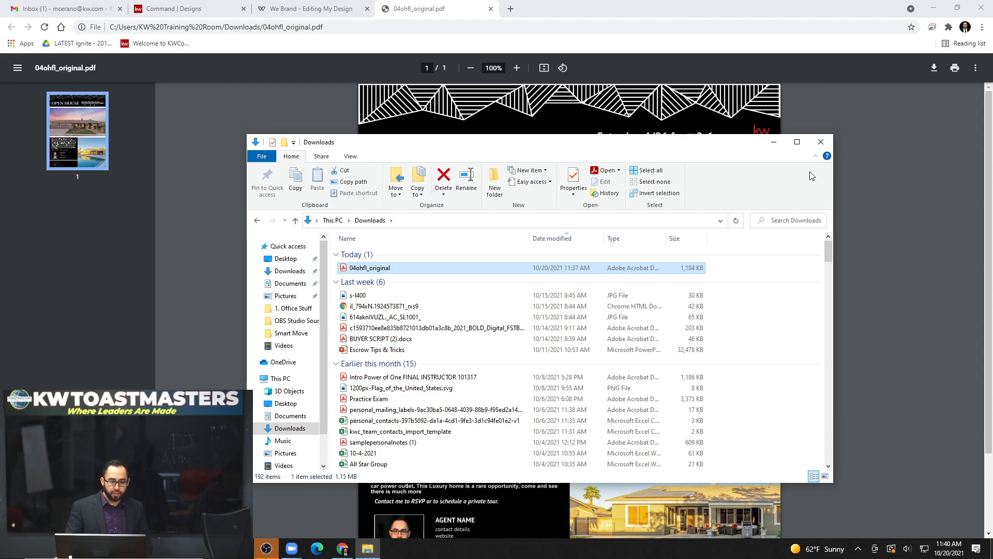
left_click(822, 142)
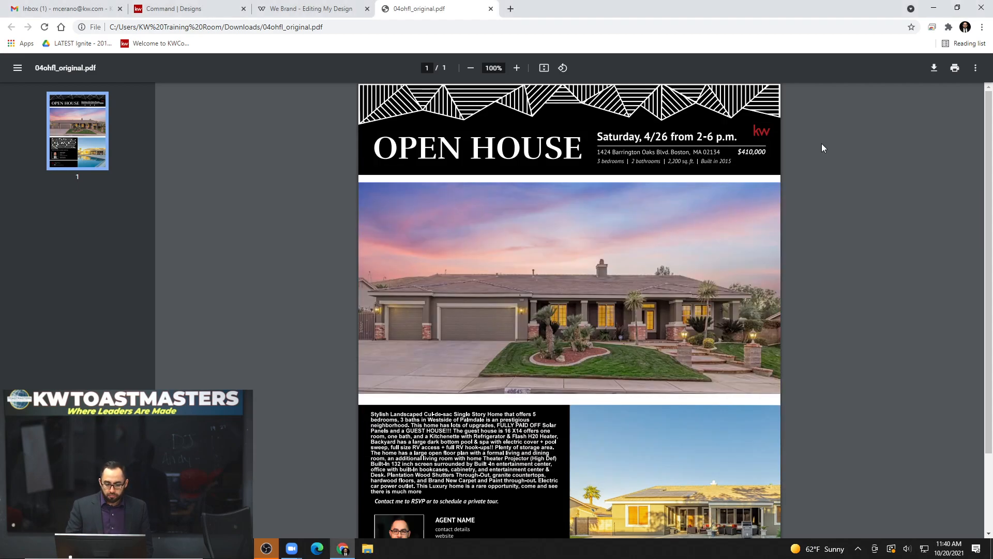
- Leave the flyer editor for the WeBrand home page and browse the collection of saved designs
left_click(287, 10)
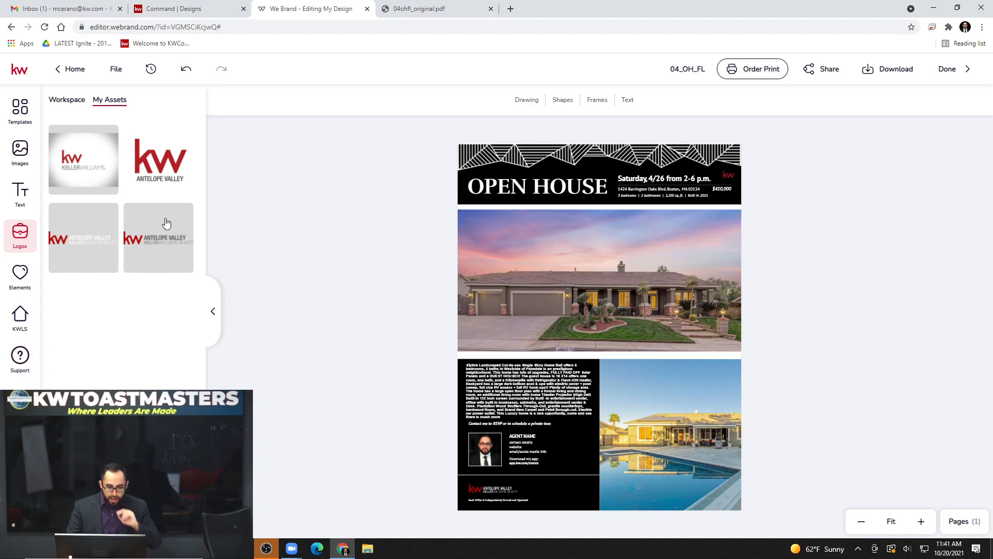
left_click(75, 79)
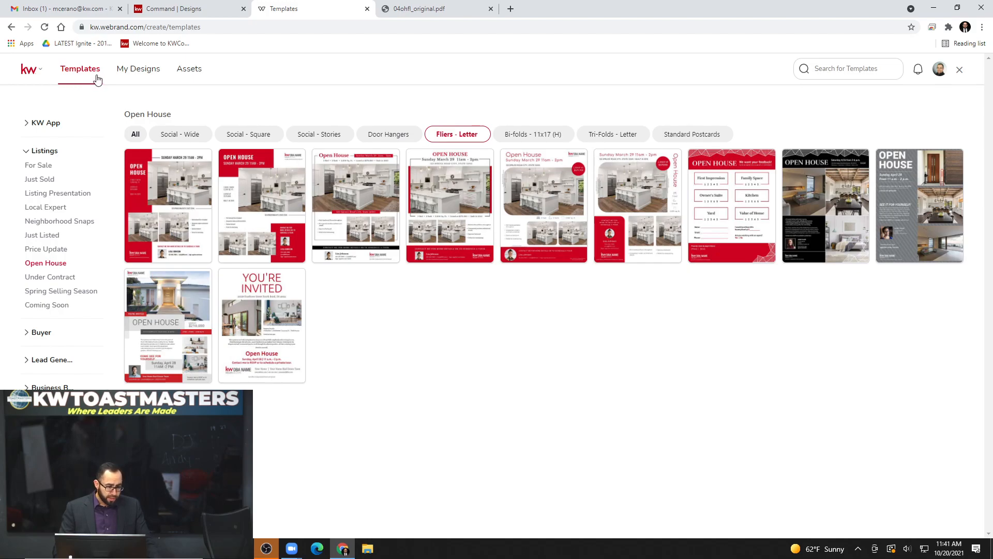
left_click(137, 76)
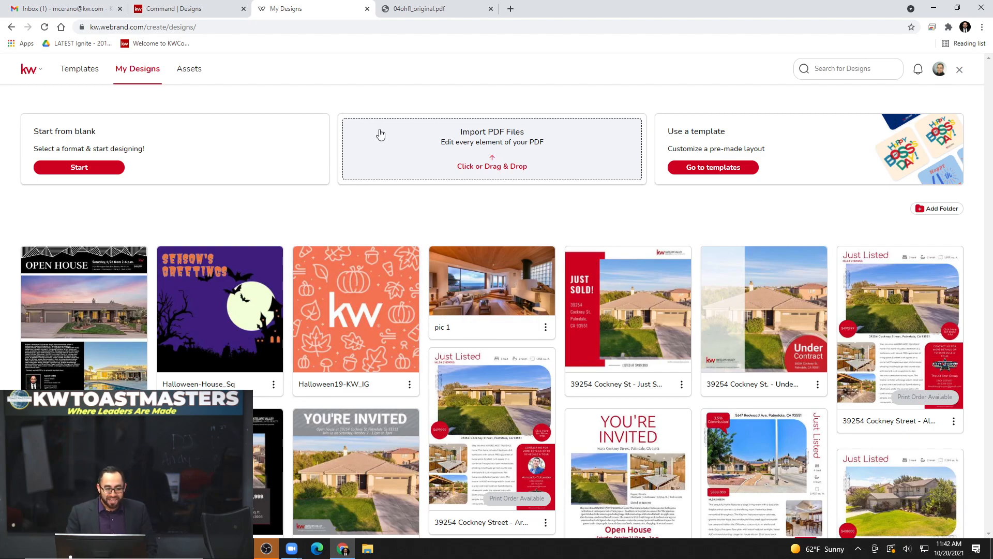
scroll(522, 282, "down", 5)
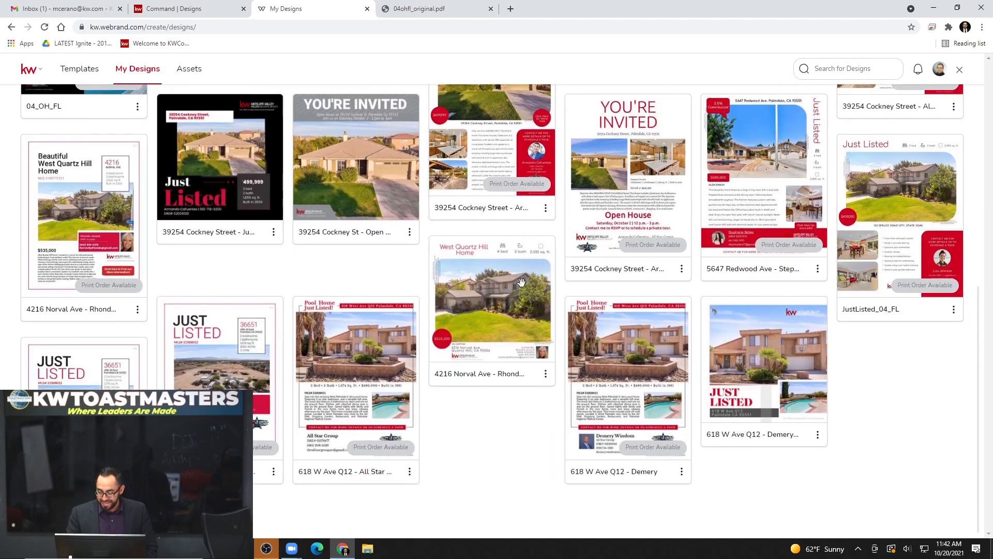
- Switch from the saved designs to the template library and look over the Open House letter flier templates
scroll(522, 282, "up", 5)
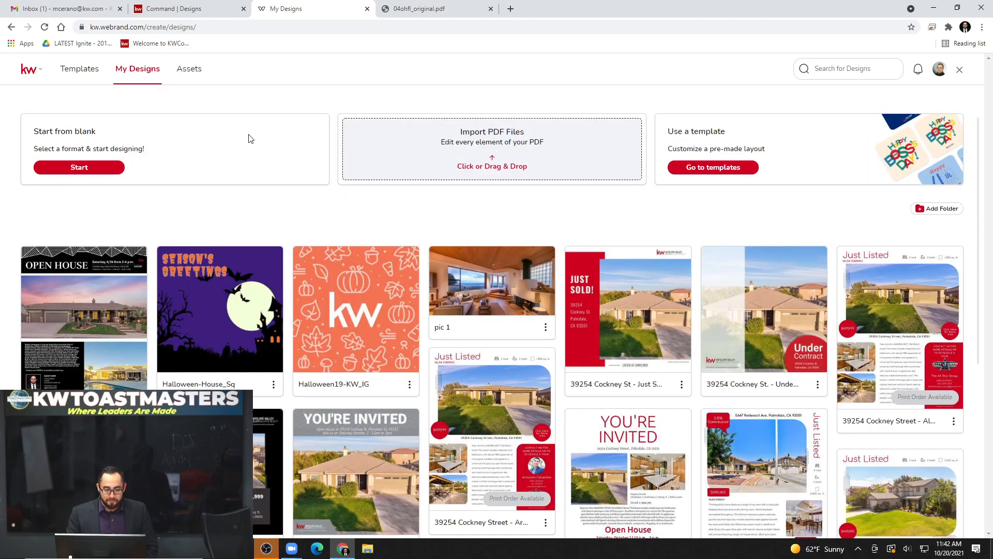
left_click(30, 74)
left_click(151, 105)
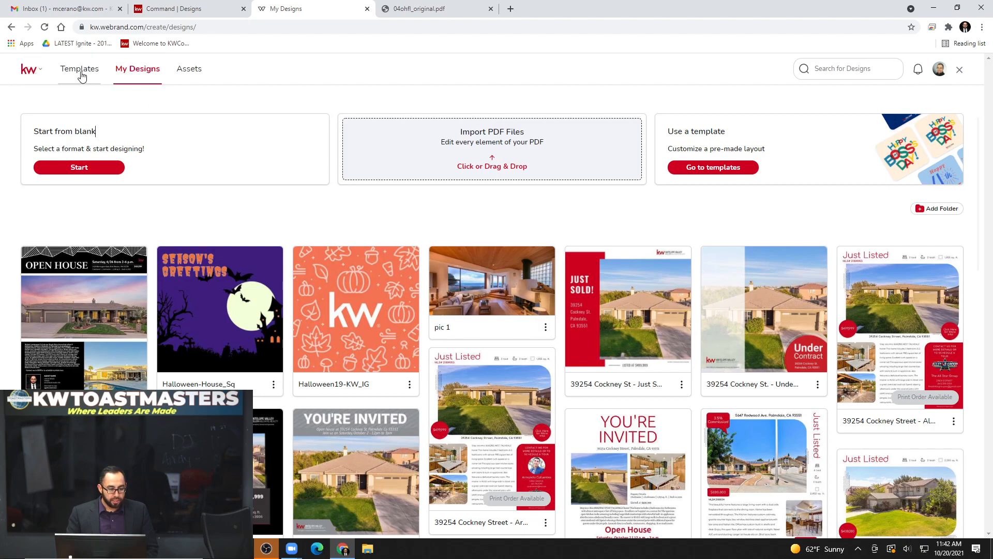
left_click(80, 73)
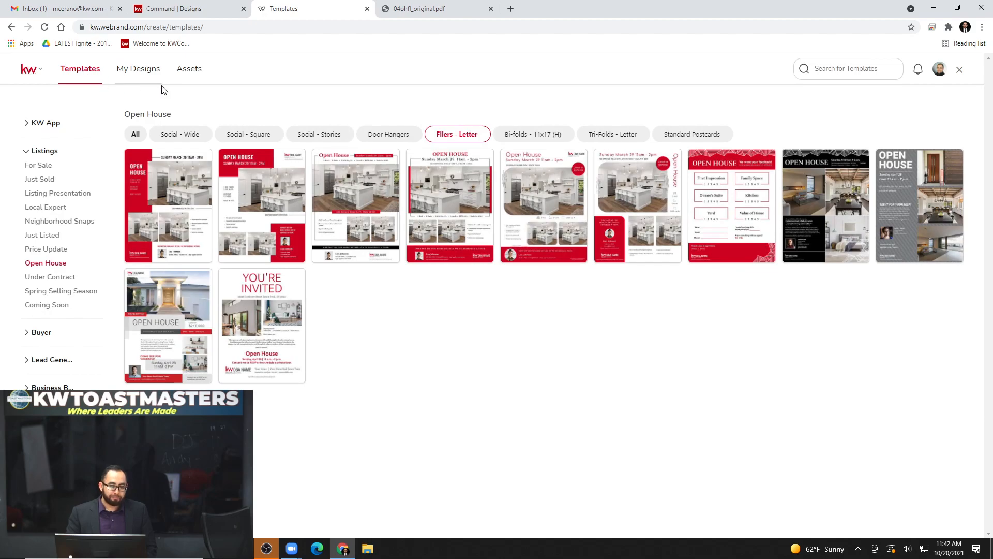
mouse_move(200, 213)
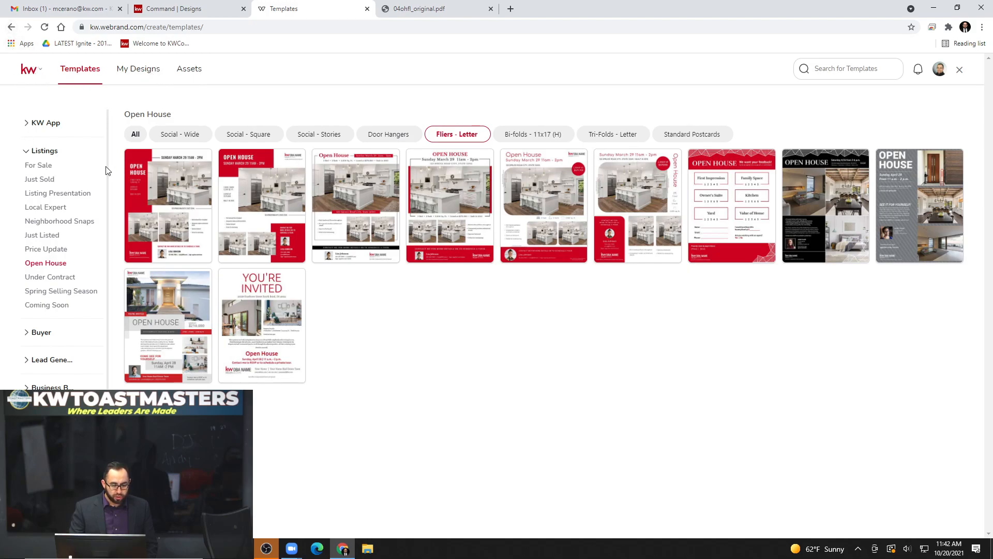
- Open the saved 04_OH_FL open house flyer in the editor to view it, and return to the saved designs
left_click(144, 77)
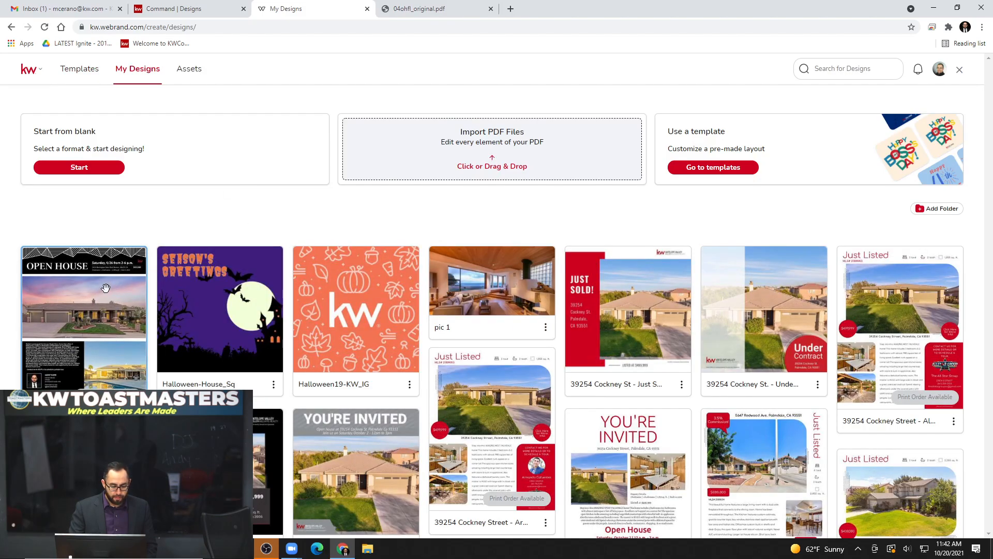
left_click(105, 288)
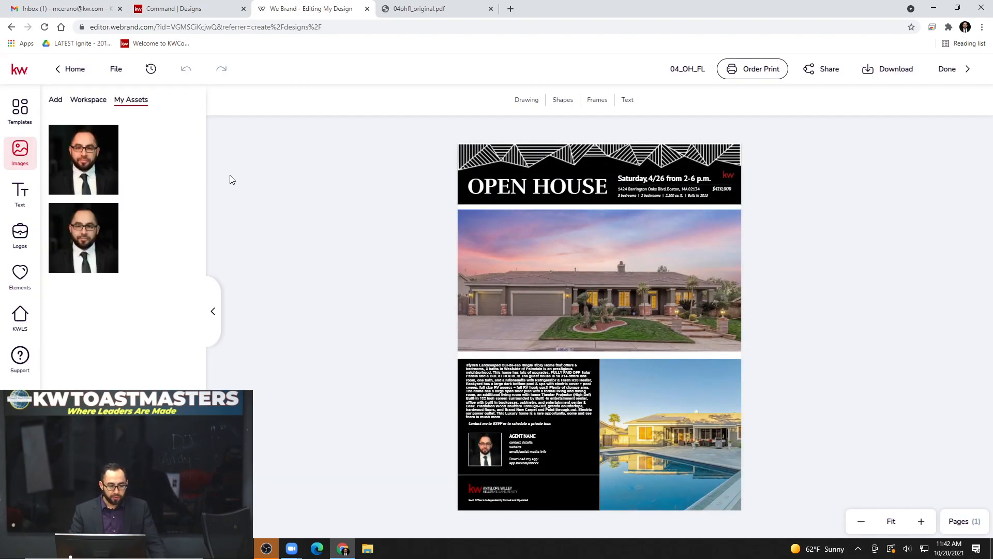
left_click(75, 71)
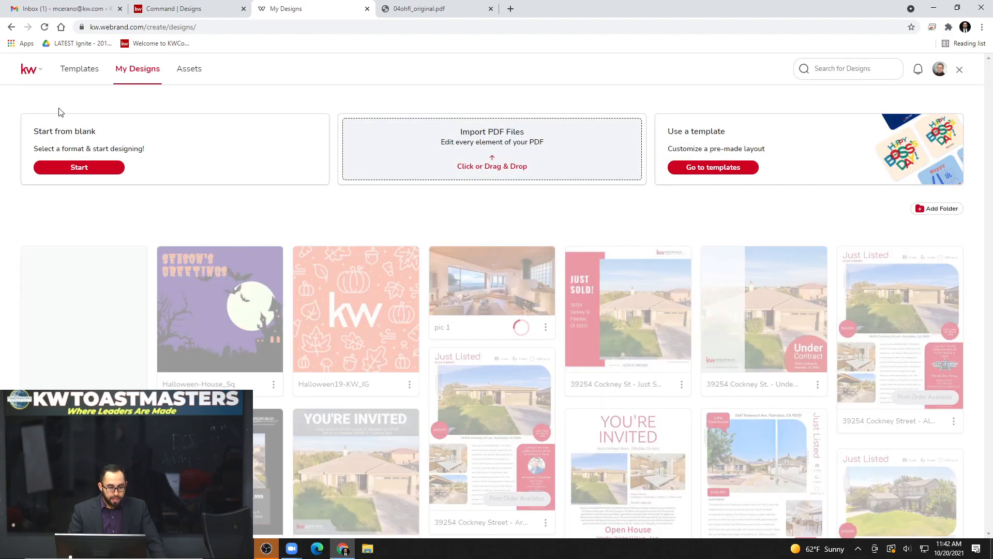
- View the Open House templates once more, and browse through the collection of saved designs
left_click(87, 73)
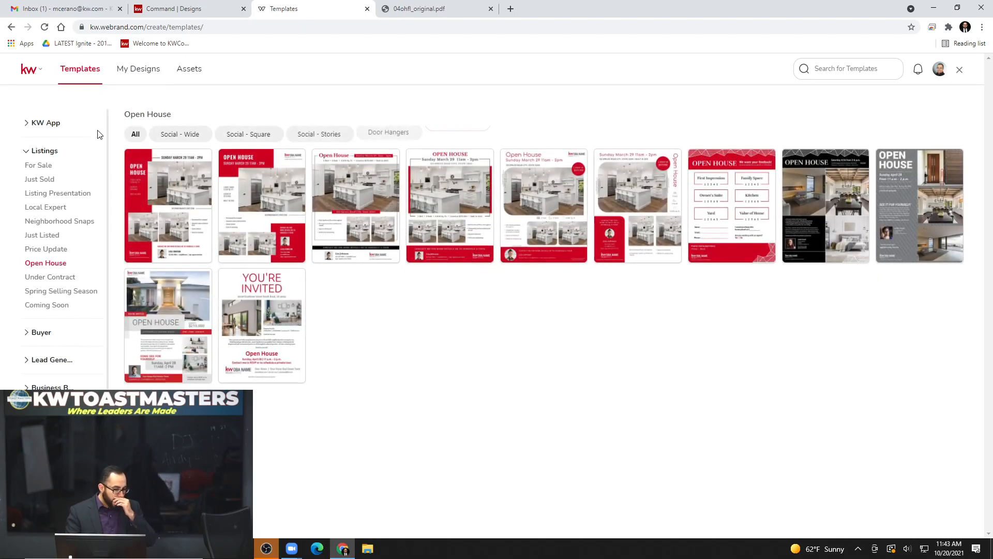
mouse_move(162, 164)
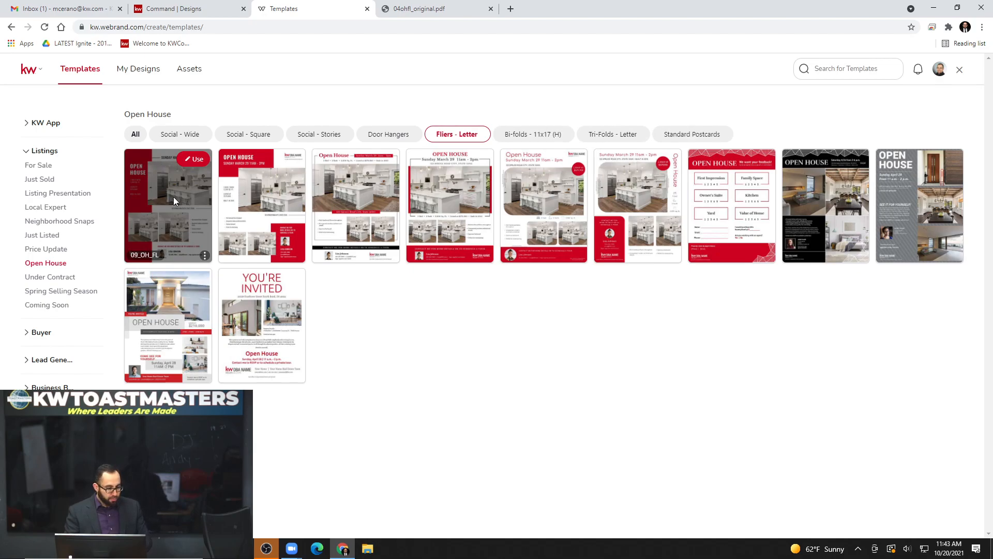
left_click(145, 78)
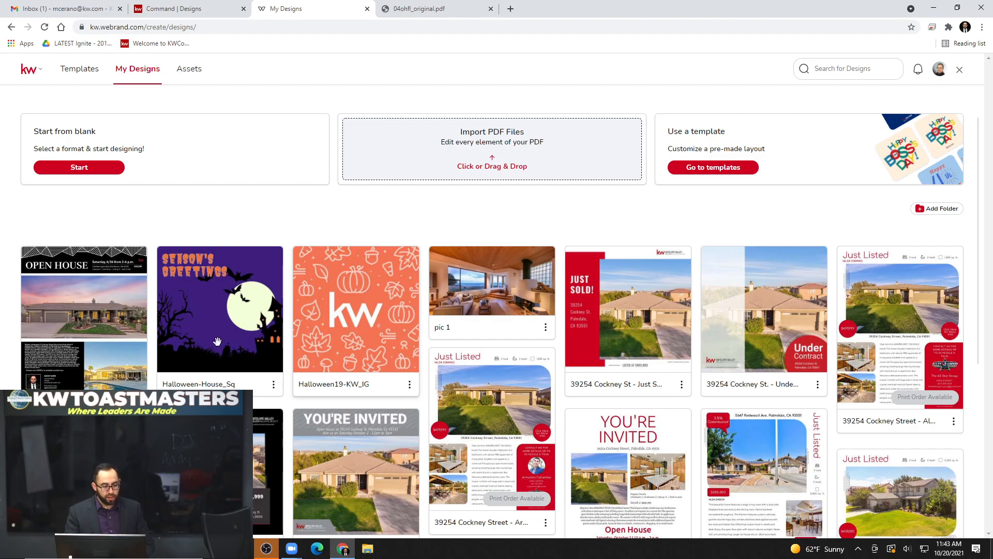
scroll(98, 303, "down", 1)
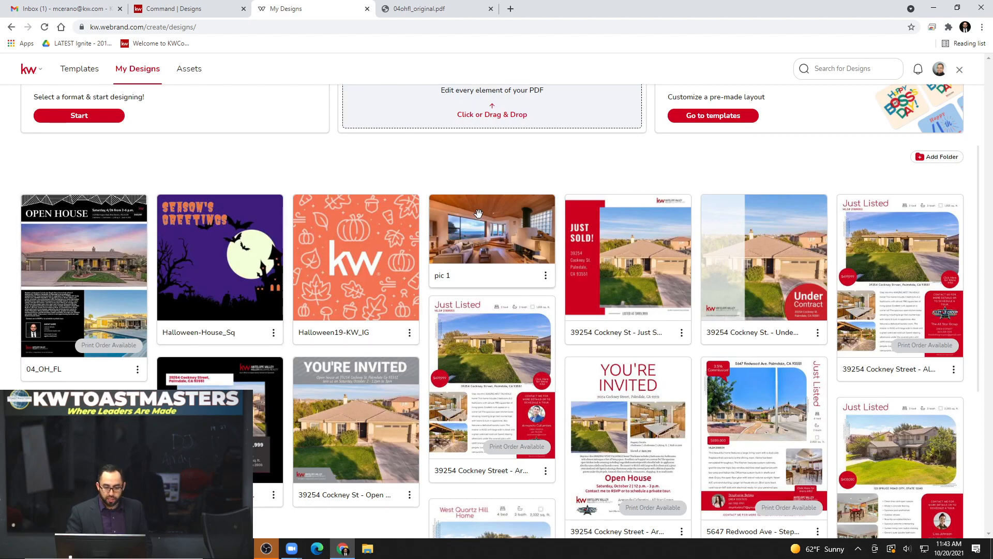
scroll(414, 233, "down", 2)
scroll(755, 369, "up", 2)
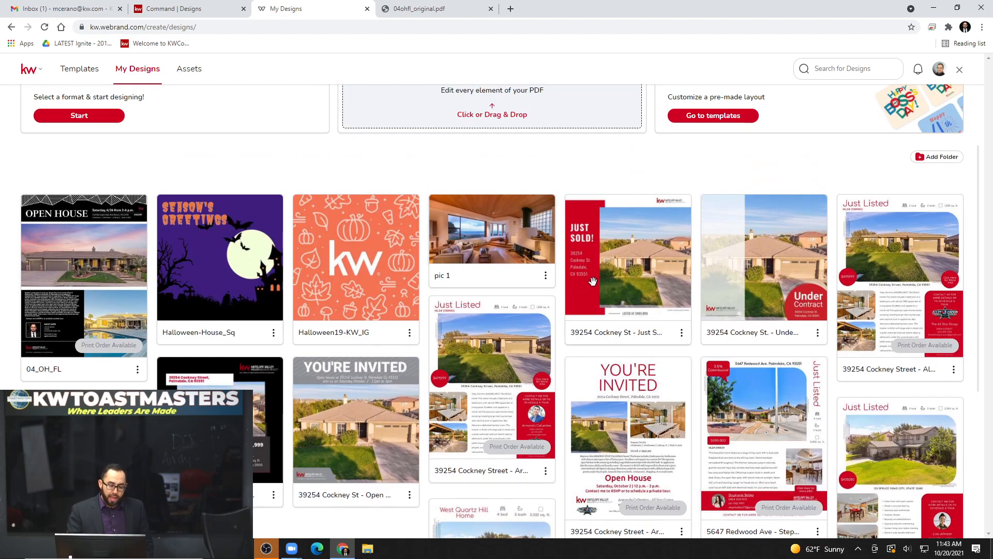
- Open the saved Just Sold design in the editor to view it, and return to browse the saved designs
left_click(642, 257)
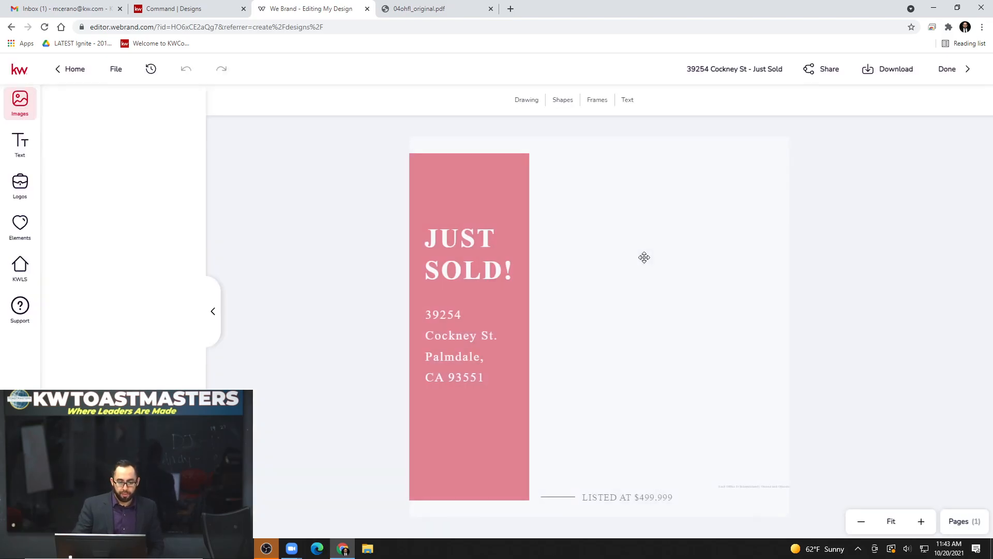
left_click(74, 70)
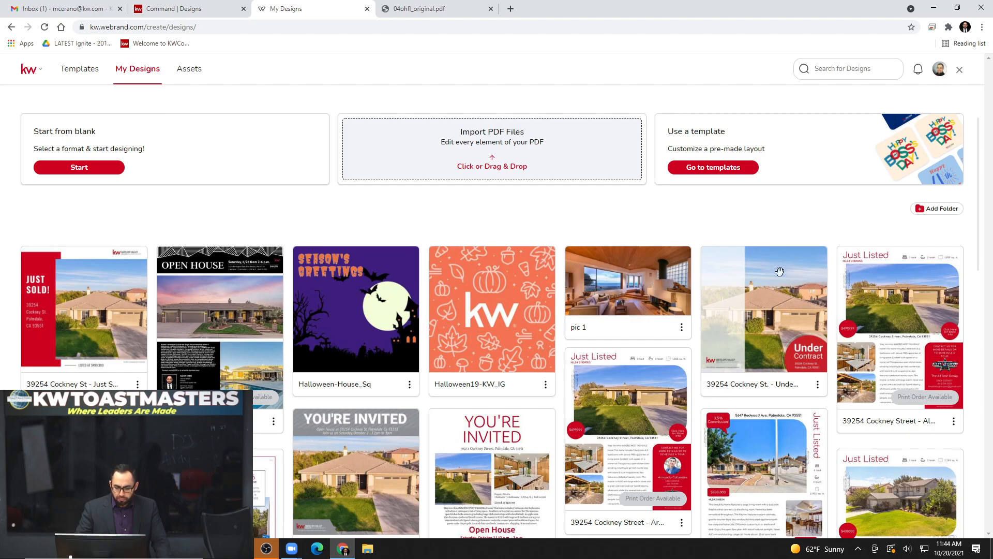
scroll(778, 270, "down", 3)
scroll(368, 330, "up", 3)
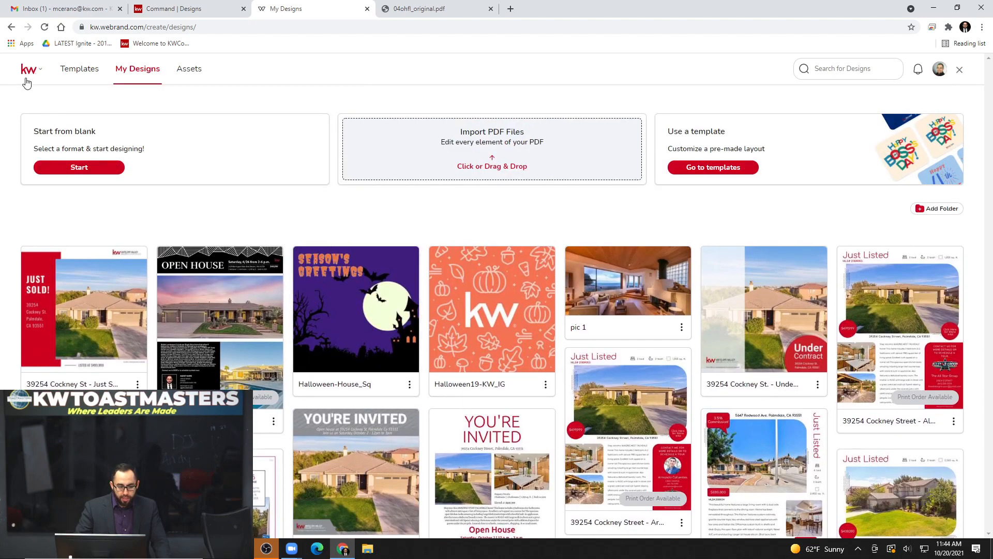
- Compare the Open House templates in the Social - Square and Fliers - Letter formats, and examine the square designs
left_click(75, 78)
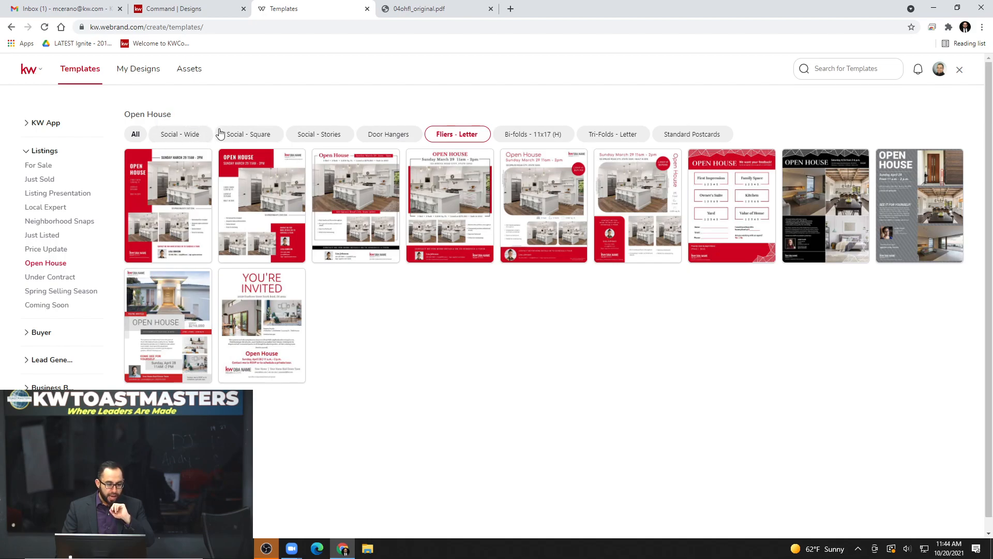
left_click(261, 134)
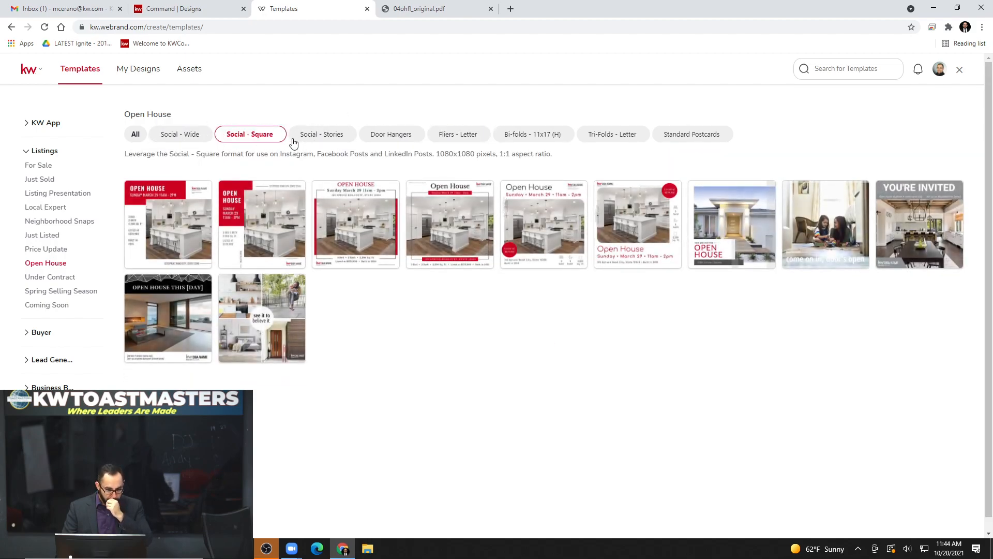
left_click(458, 139)
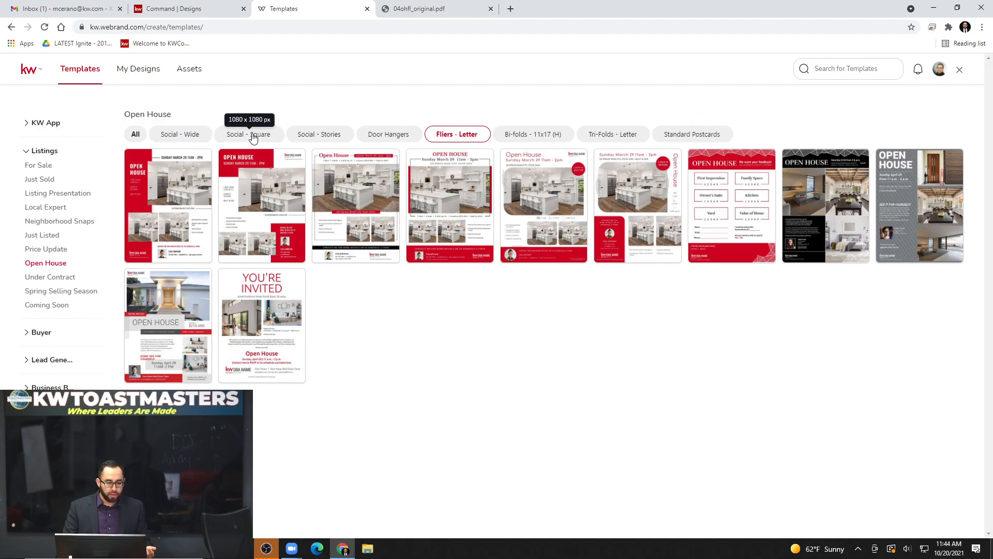
left_click(253, 134)
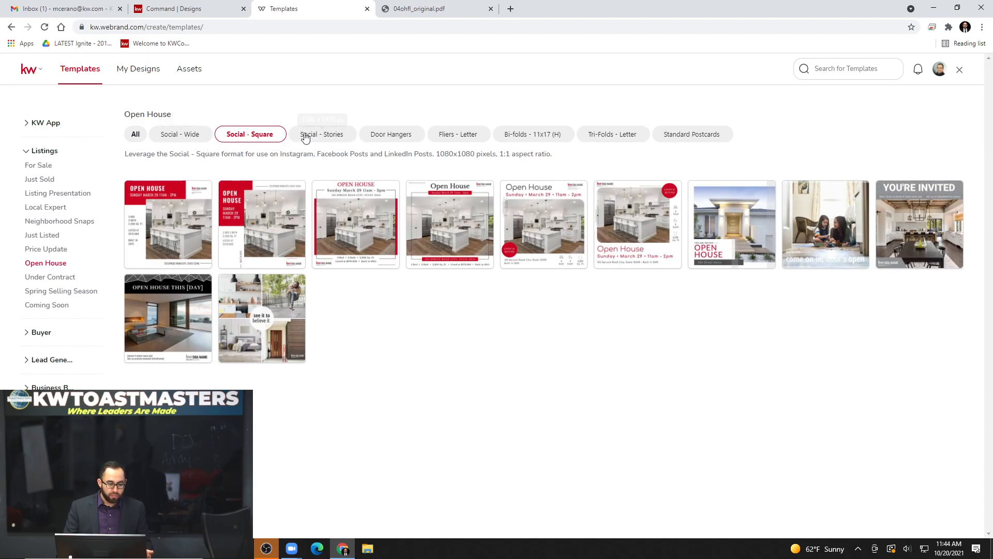
mouse_move(328, 200)
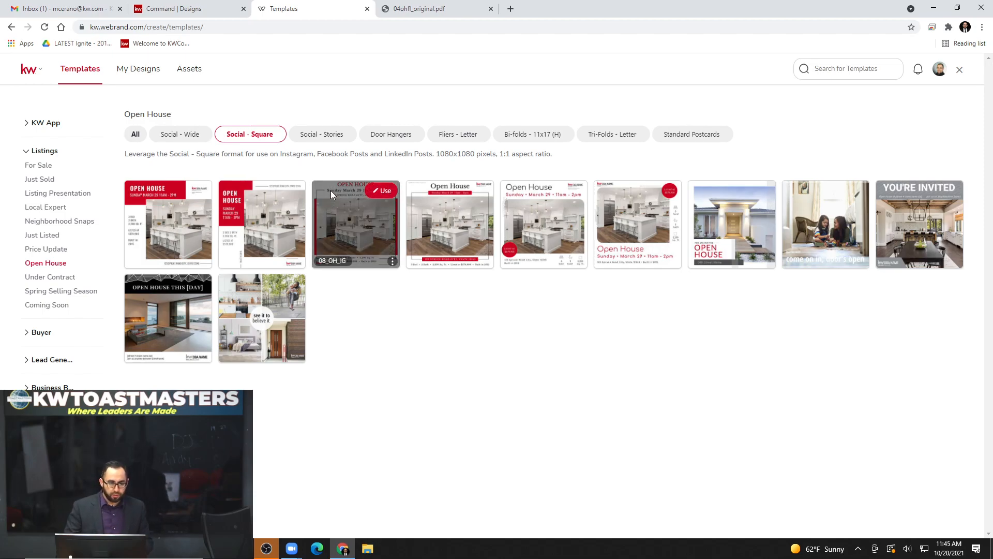
mouse_move(407, 258)
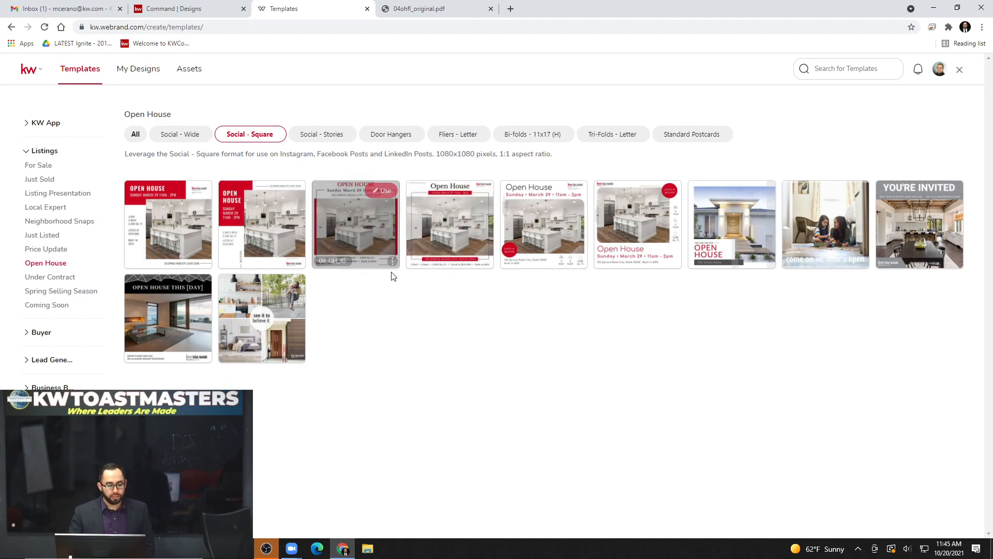
mouse_move(436, 238)
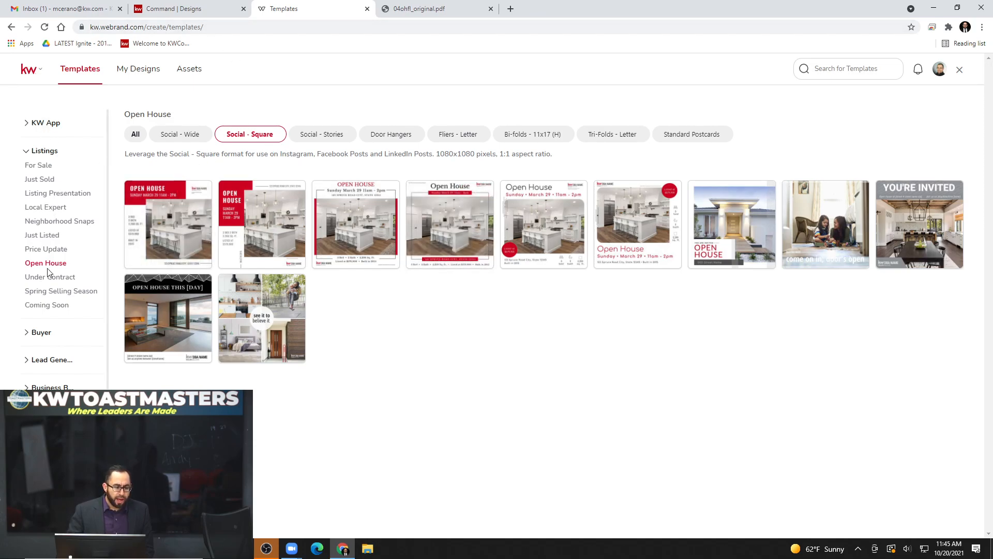
mouse_move(152, 297)
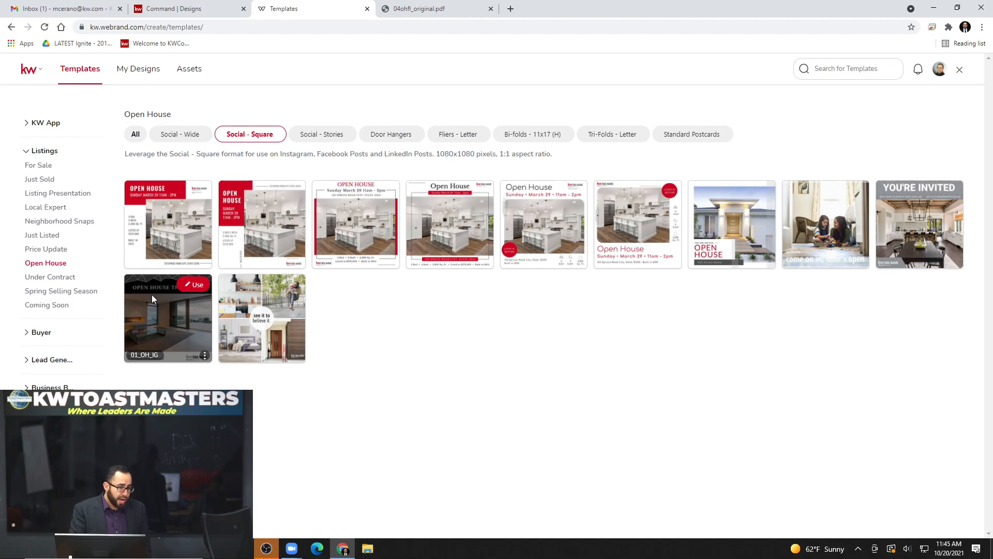
- Reopen the saved 04_OH_FL flyer and download page 1 as a PNG at the highest image quality
left_click(152, 72)
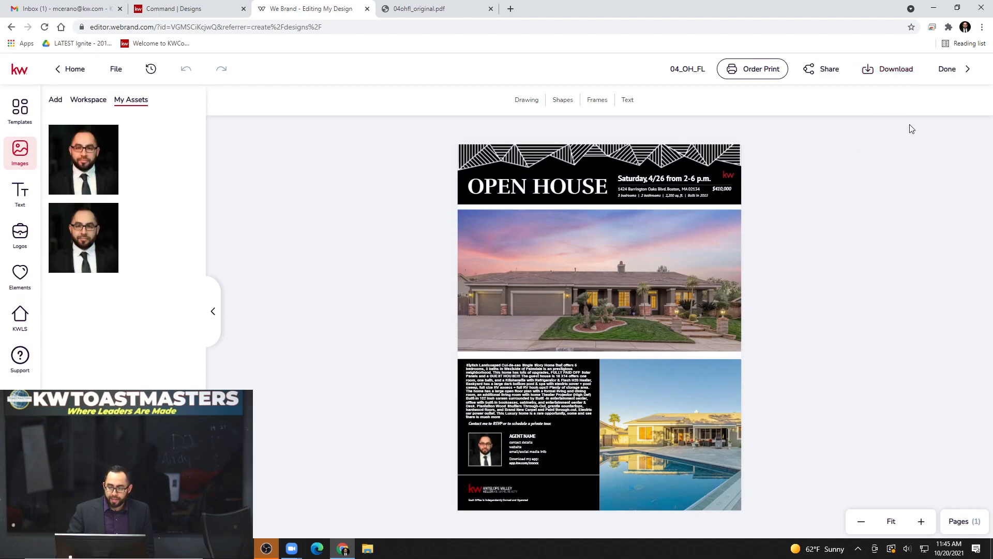
left_click(894, 71)
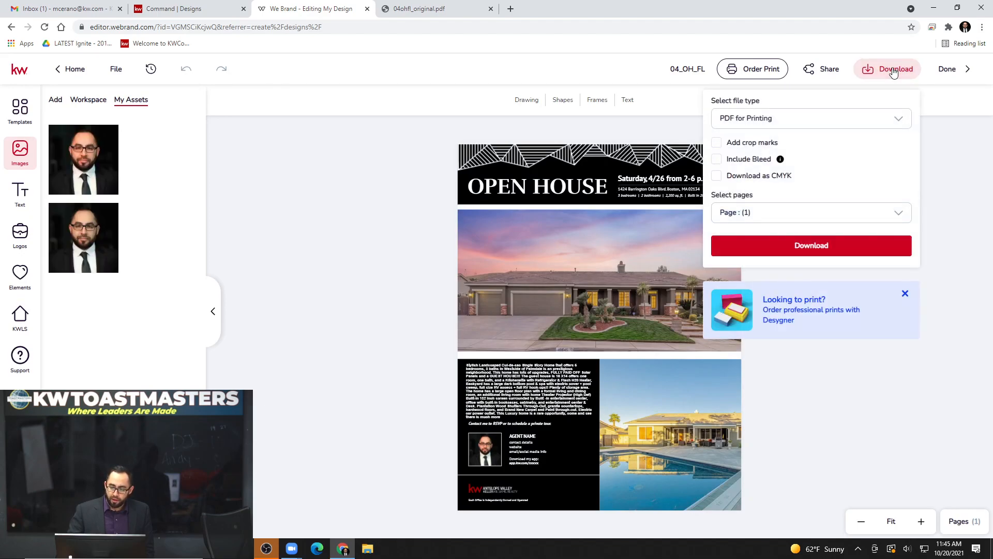
left_click(796, 121)
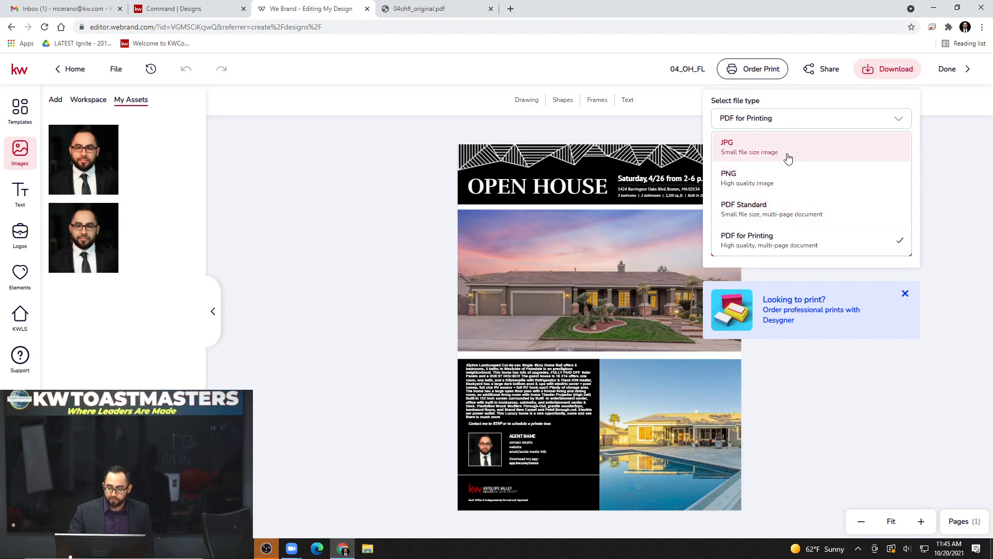
left_click(804, 182)
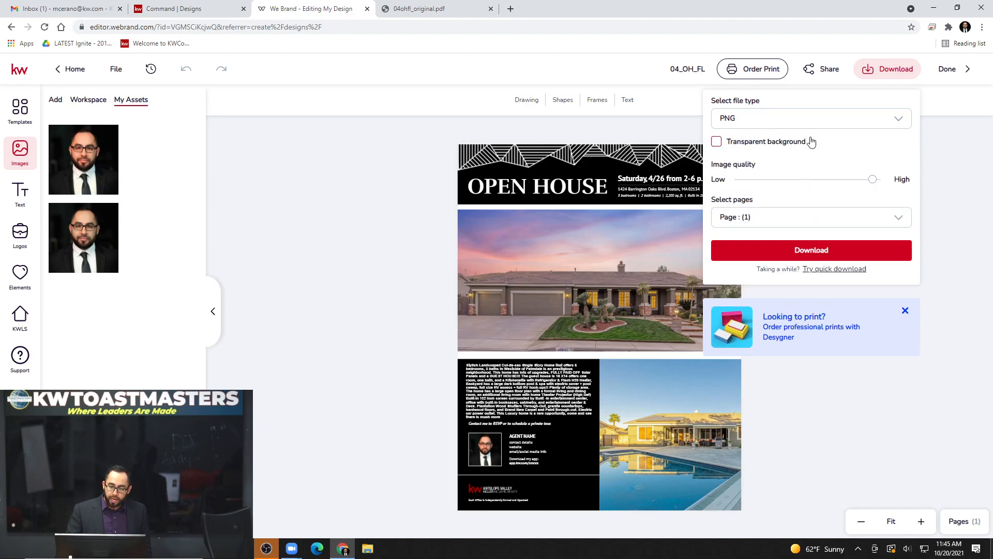
mouse_move(873, 184)
left_click_drag(873, 184, 883, 181)
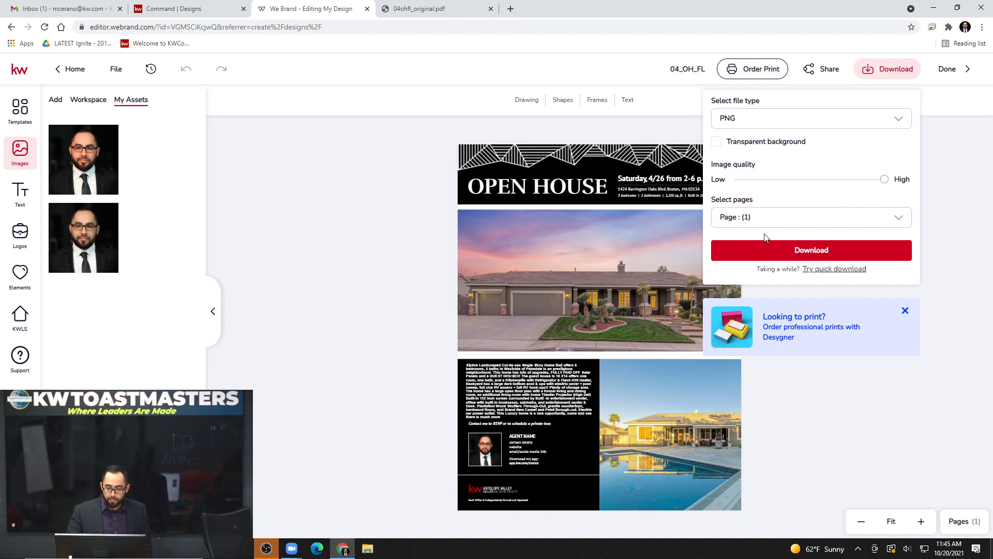
left_click(799, 251)
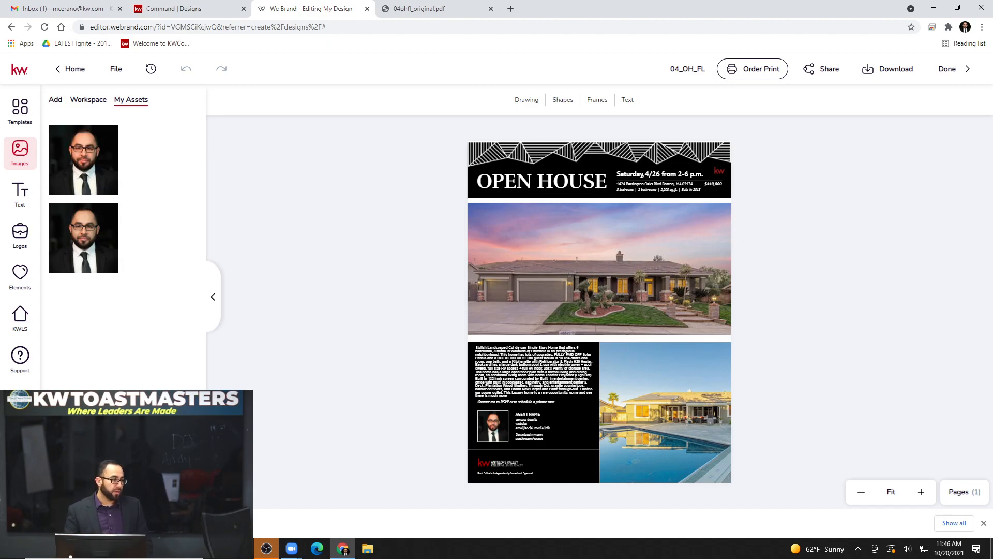
- Open a blank browser tab, check the listing chooser on the Command Designs page, and return to the flyer editor
left_click(511, 10)
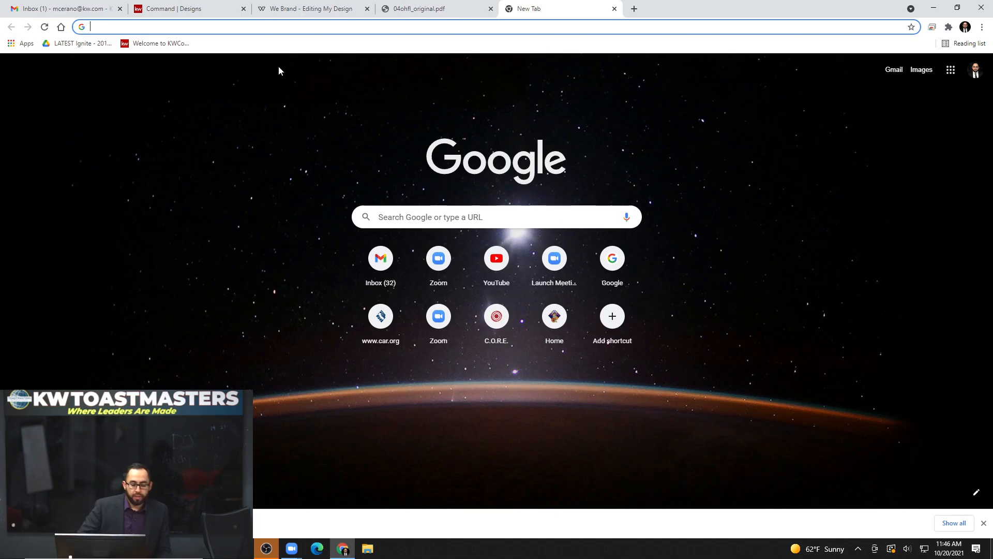
left_click(209, 12)
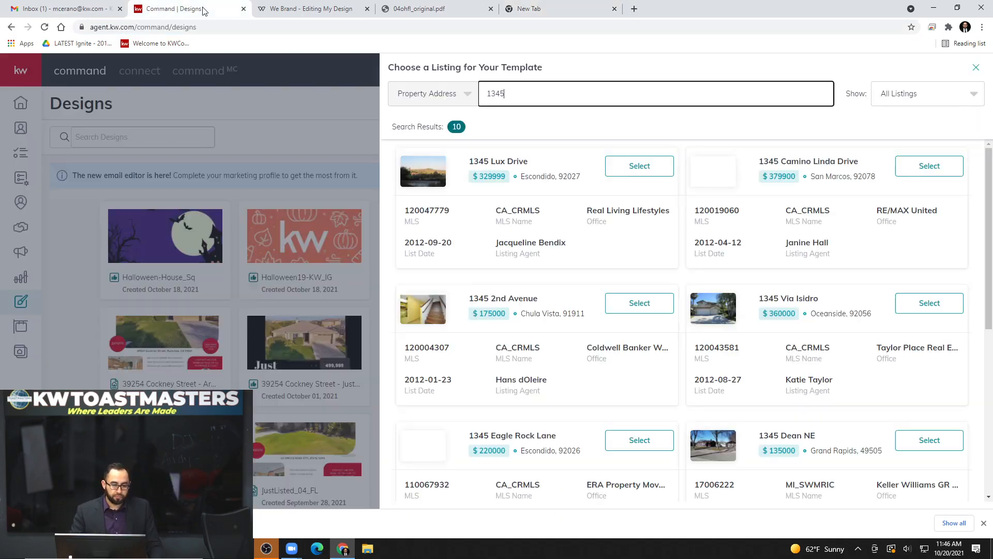
left_click(302, 11)
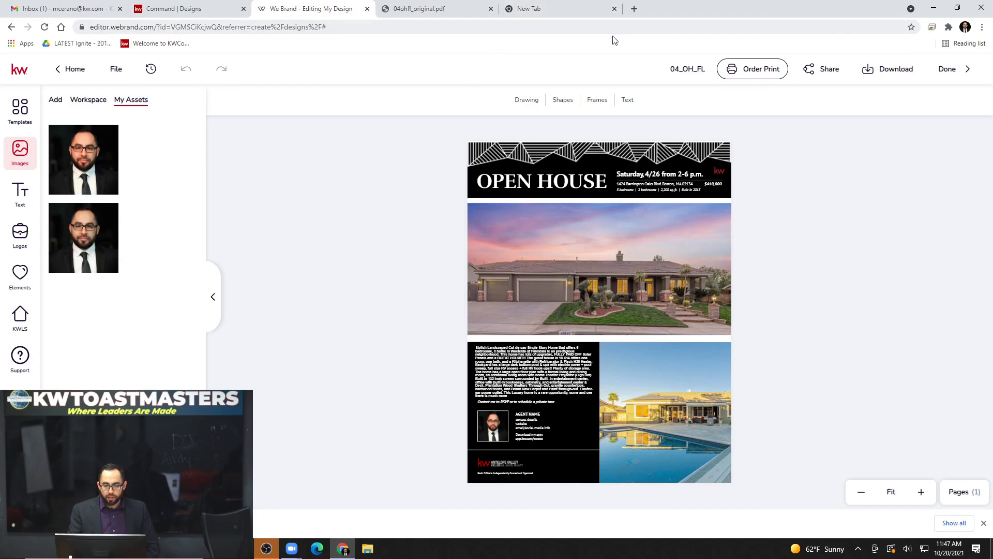
left_click(577, 10)
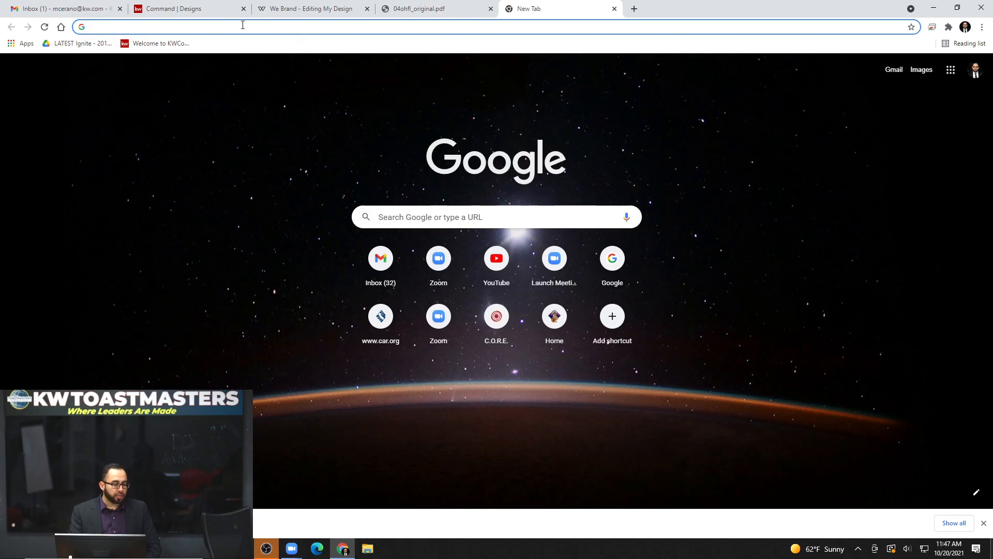
left_click(199, 12)
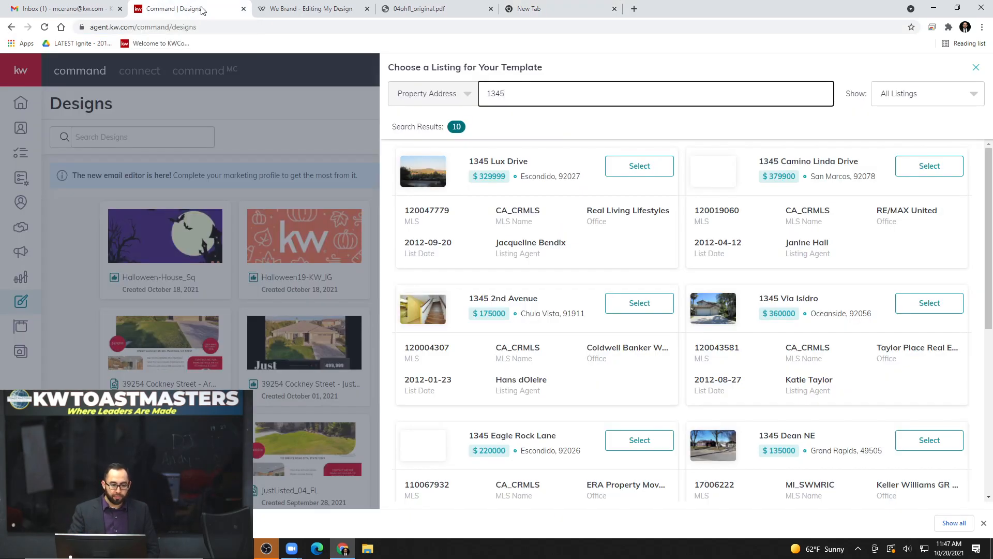
left_click(305, 8)
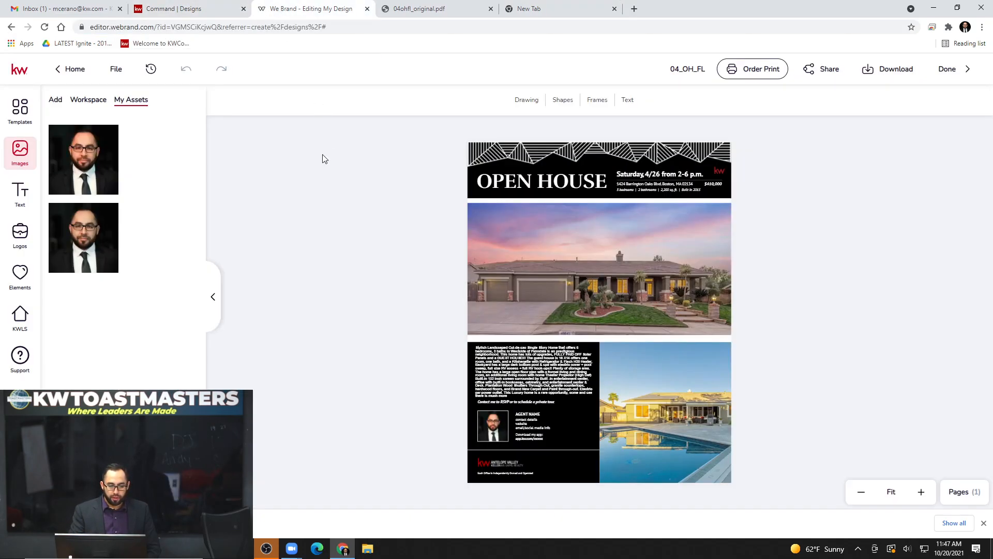
- Leave the flyer editor and delete the first of the two agent photos from the image assets
left_click(82, 73)
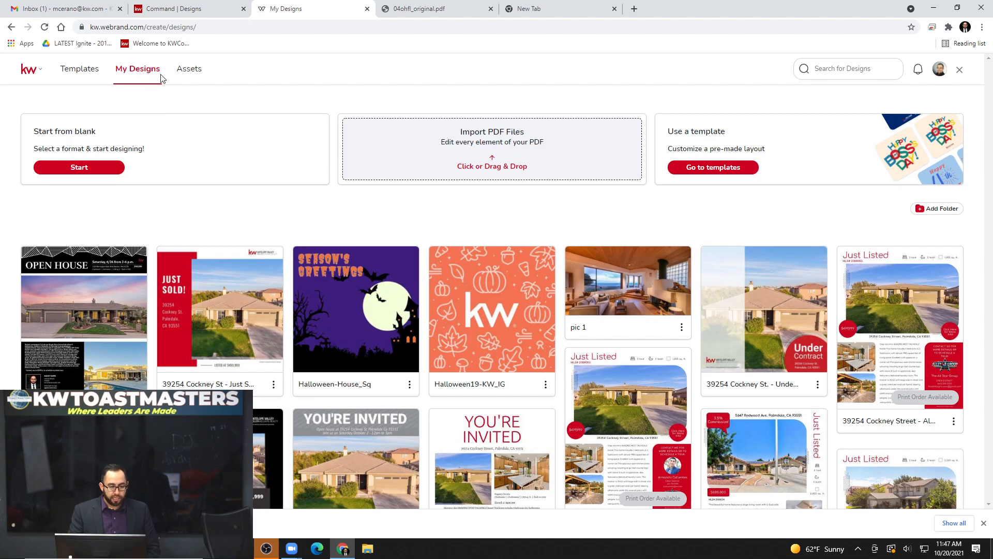
left_click(195, 73)
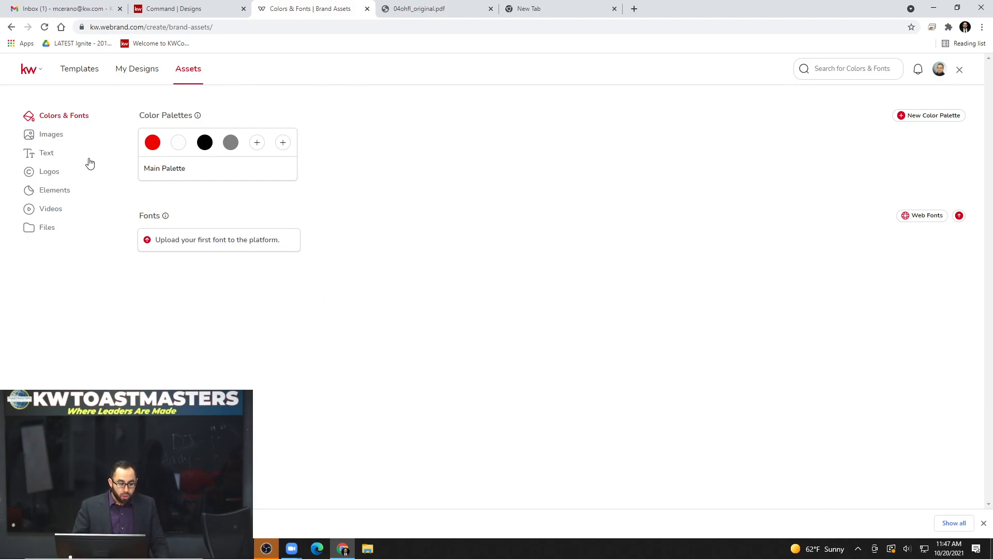
left_click(63, 137)
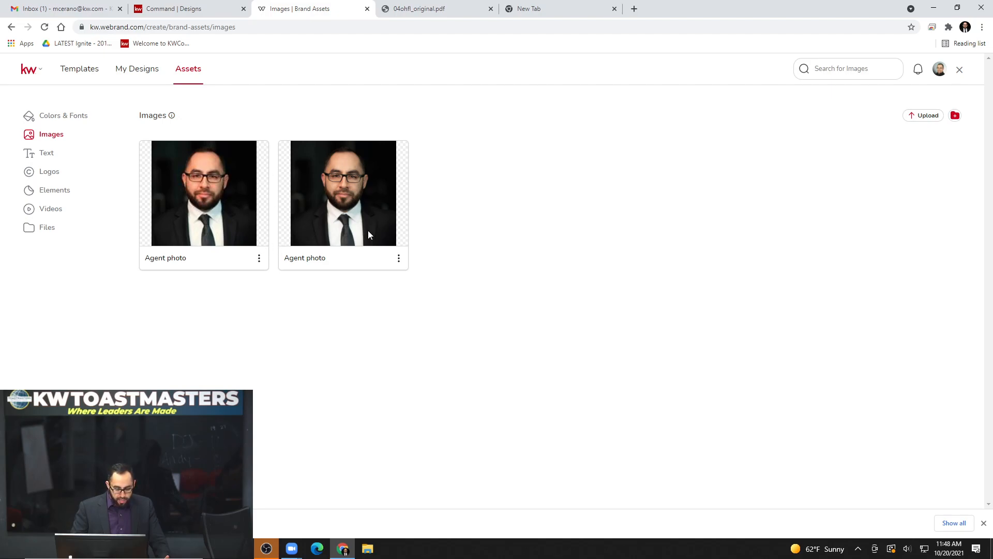
left_click(257, 260)
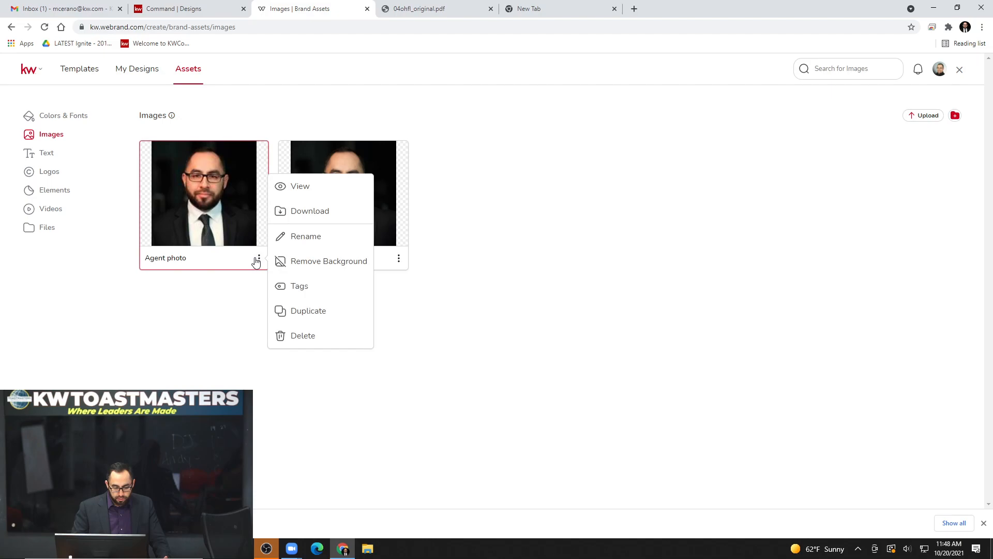
left_click(300, 337)
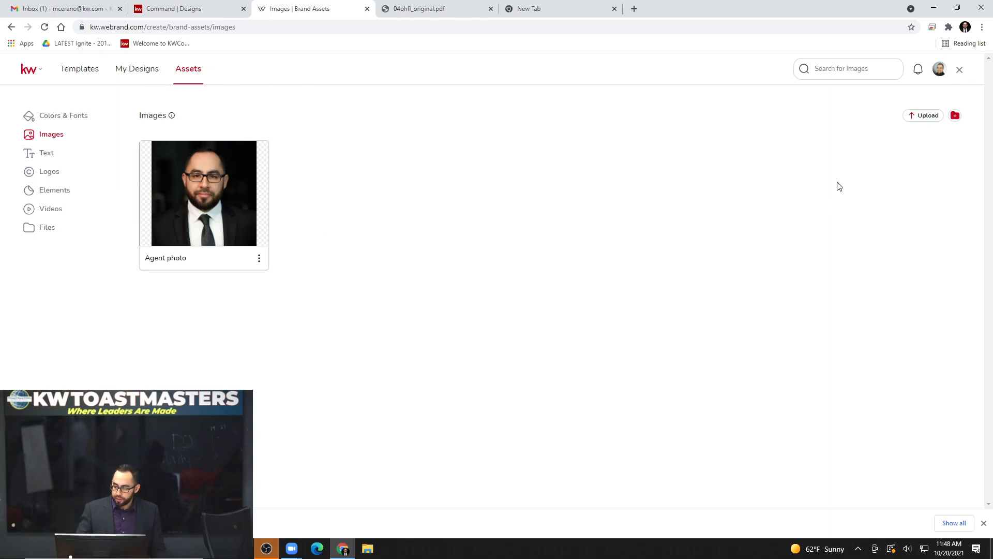
- Upload KWAV-Stacked-Logo from the device's Pictures folder to the image assets
left_click(931, 119)
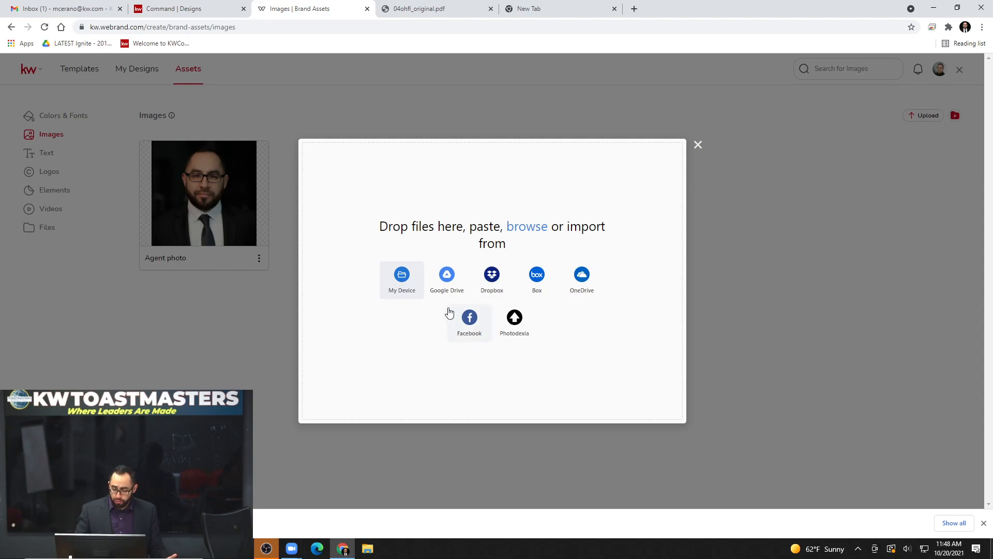
left_click(402, 280)
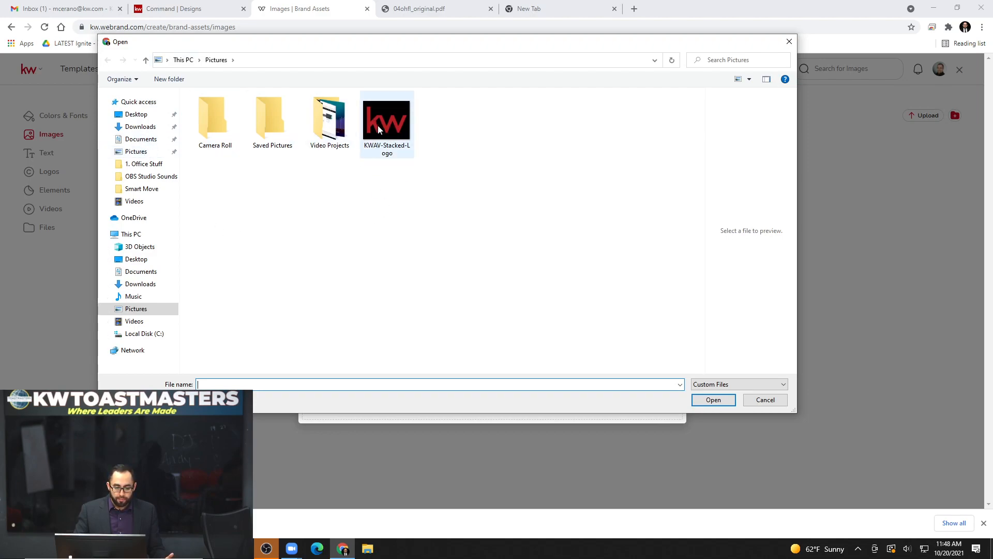
left_click(394, 125)
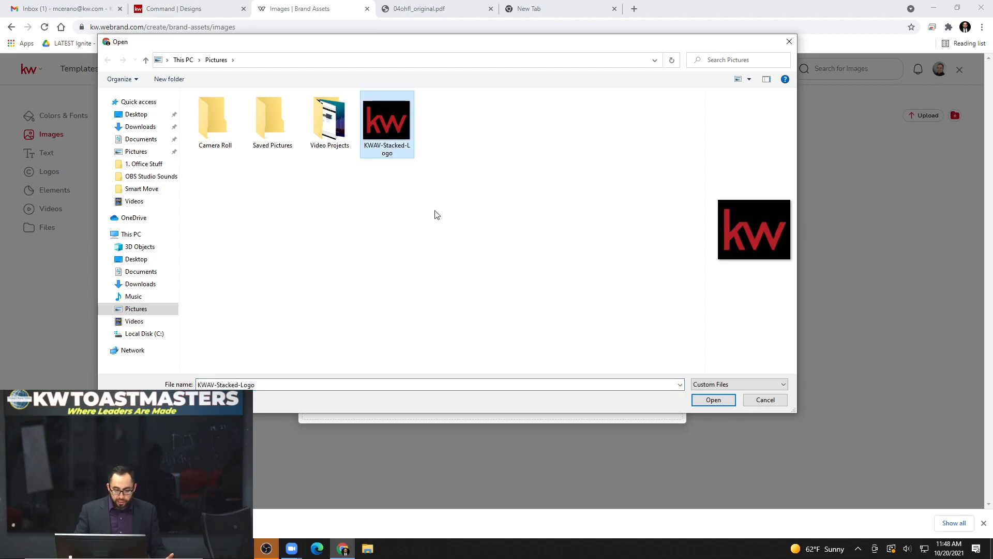
left_click(725, 403)
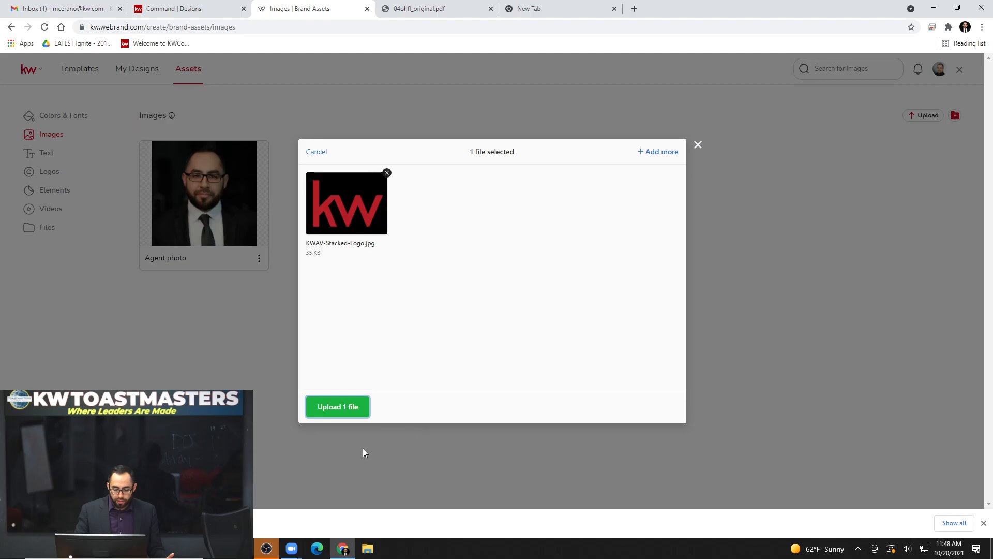
left_click(352, 409)
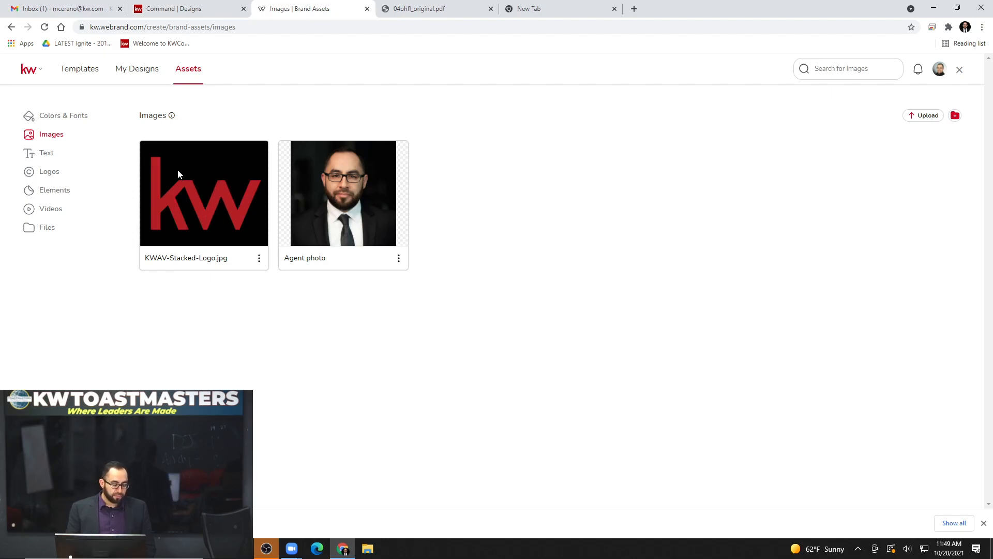
- Upload KWAV-Stacked-Logo from the device's Pictures folder to the logo assets
left_click(51, 173)
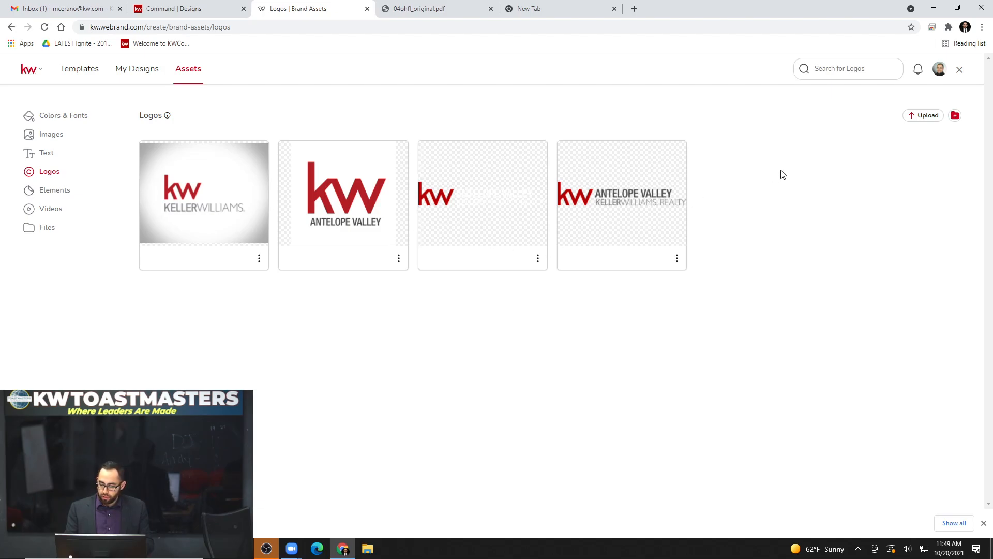
left_click(928, 116)
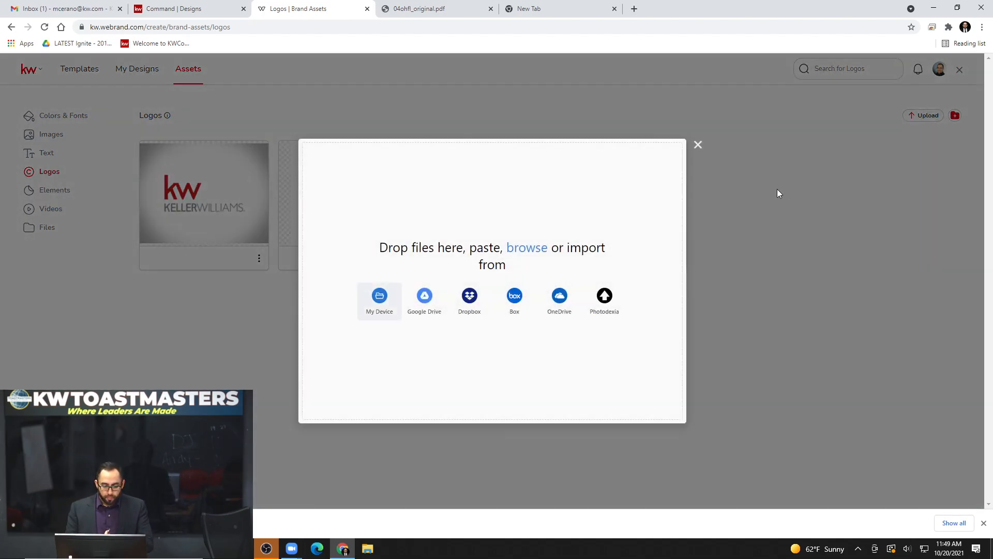
left_click(389, 300)
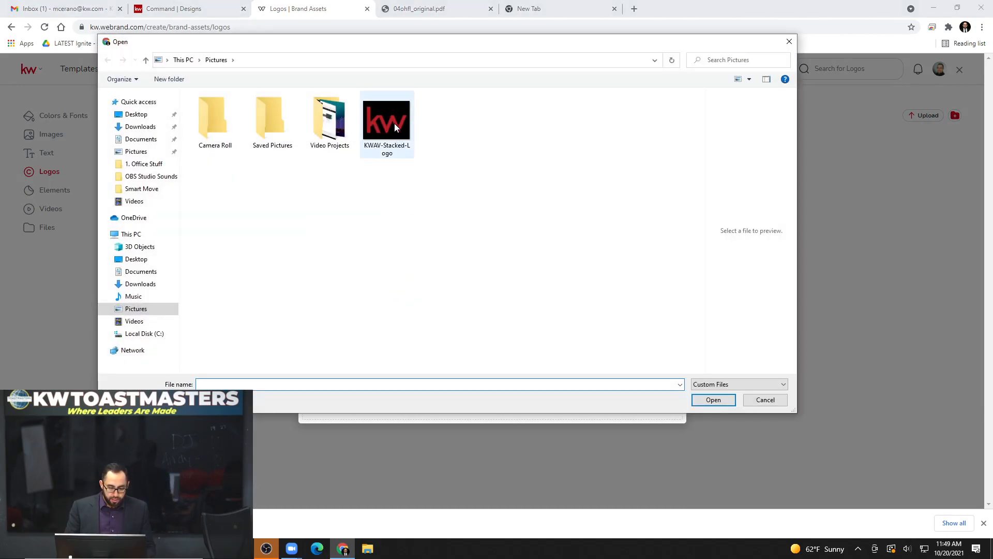
left_click(395, 129)
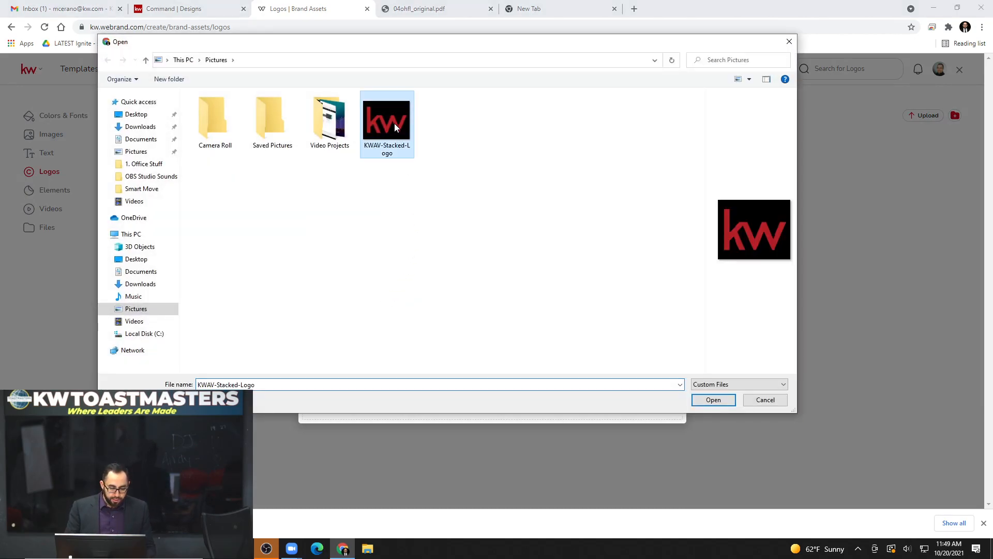
left_click(720, 401)
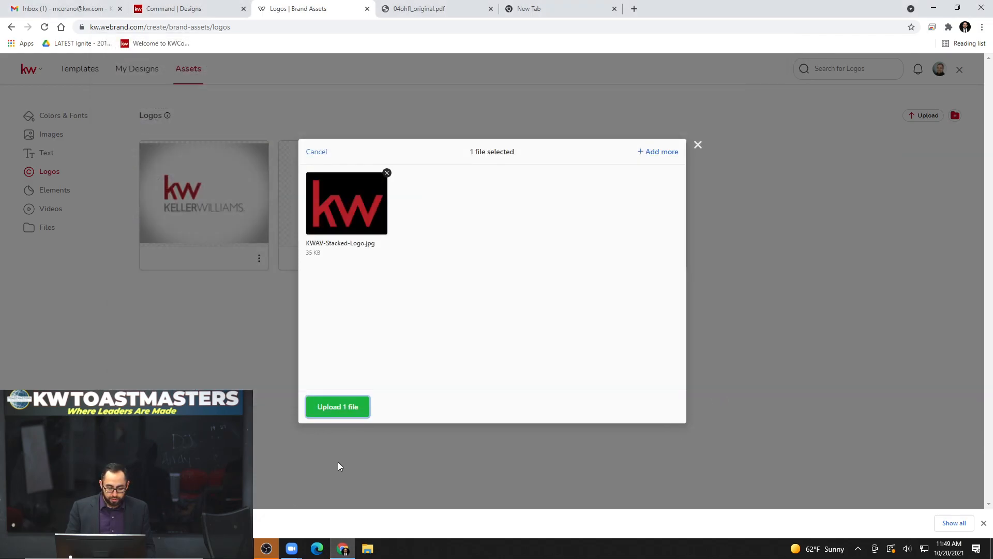
left_click(336, 412)
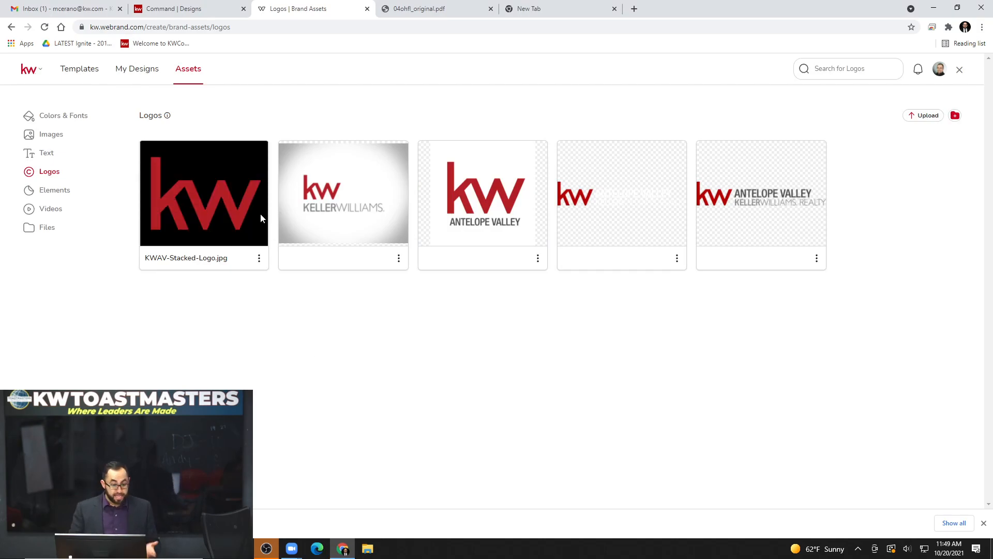
- Look through the Elements, Images and Logos asset categories
left_click(62, 194)
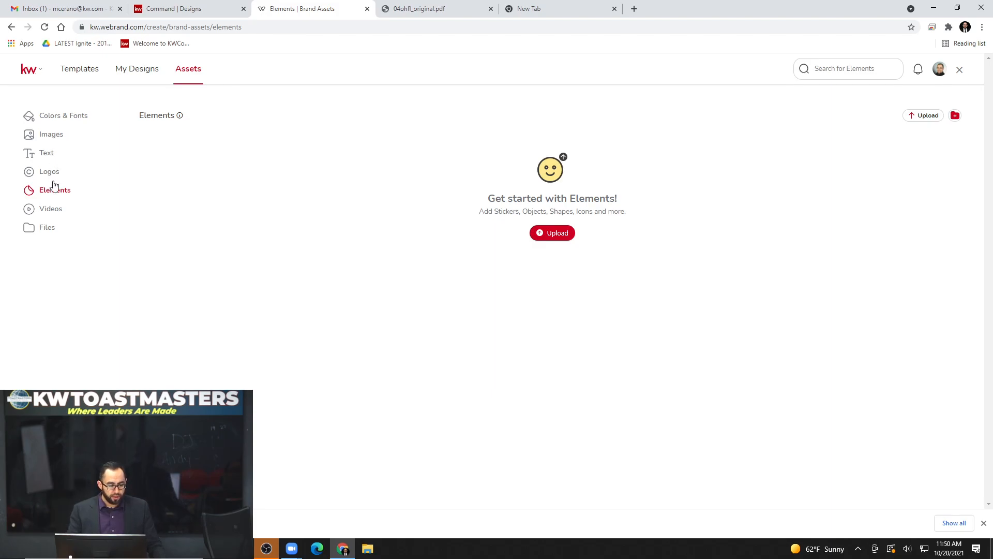
left_click(62, 137)
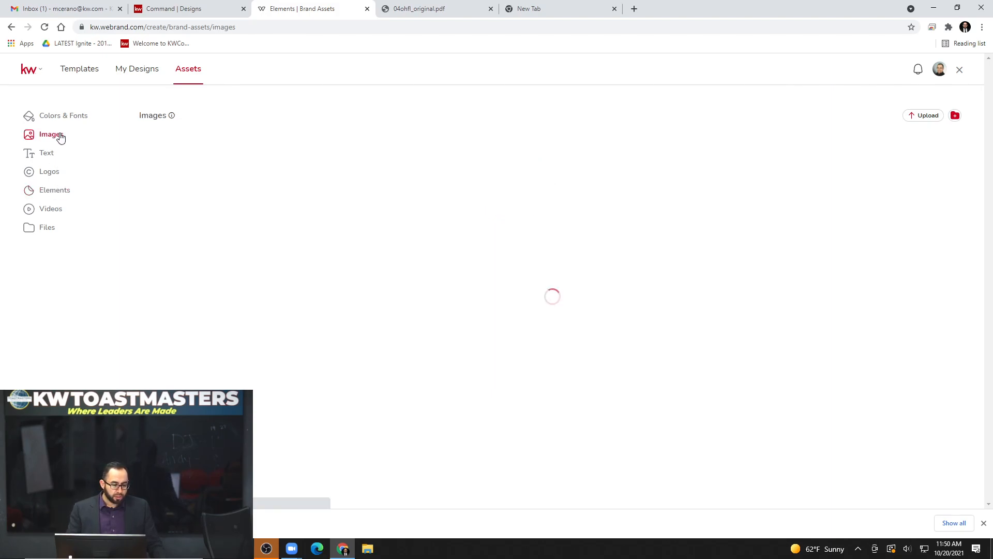
left_click(57, 176)
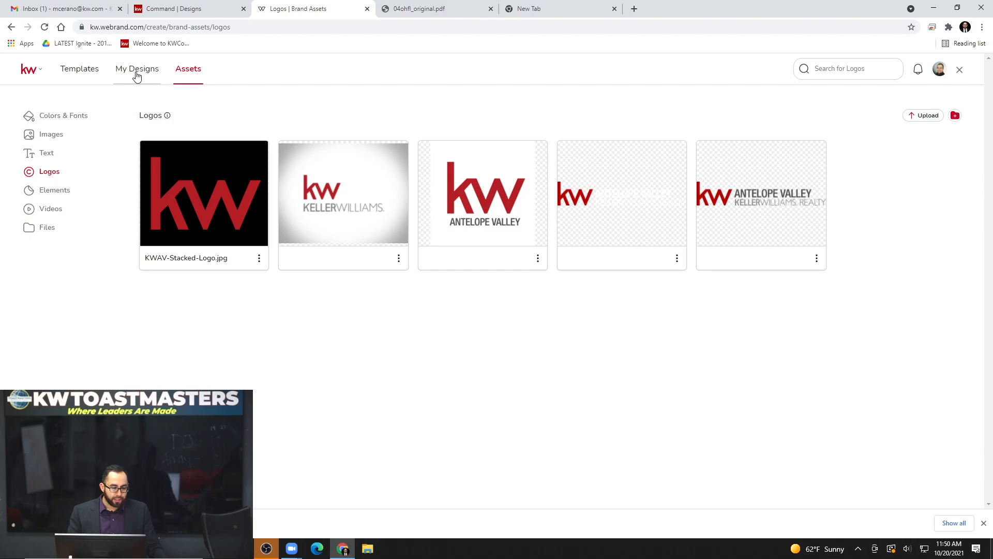
- Reopen the saved 04_OH_FL flyer and check its personal image and logo assets for the uploaded KW logo
left_click(136, 70)
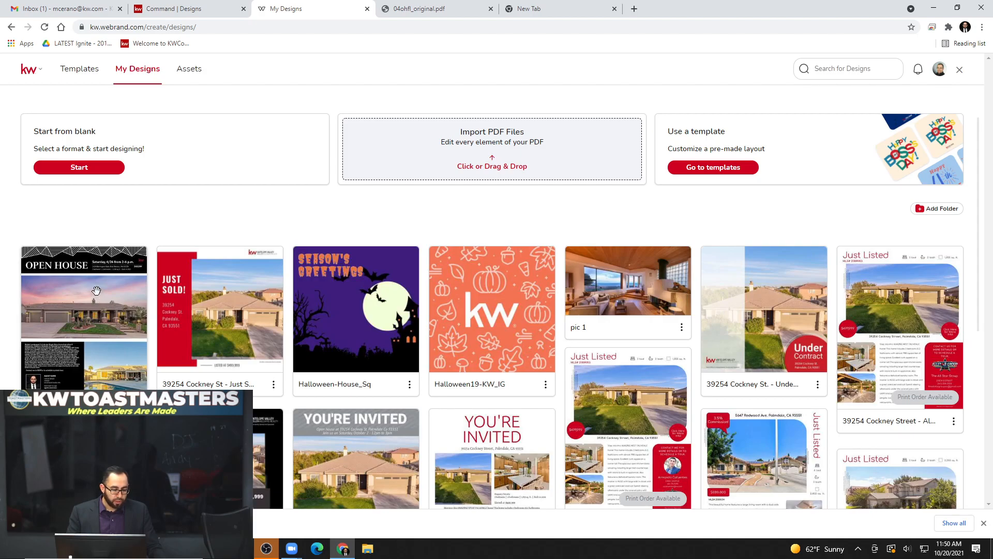
left_click(96, 291)
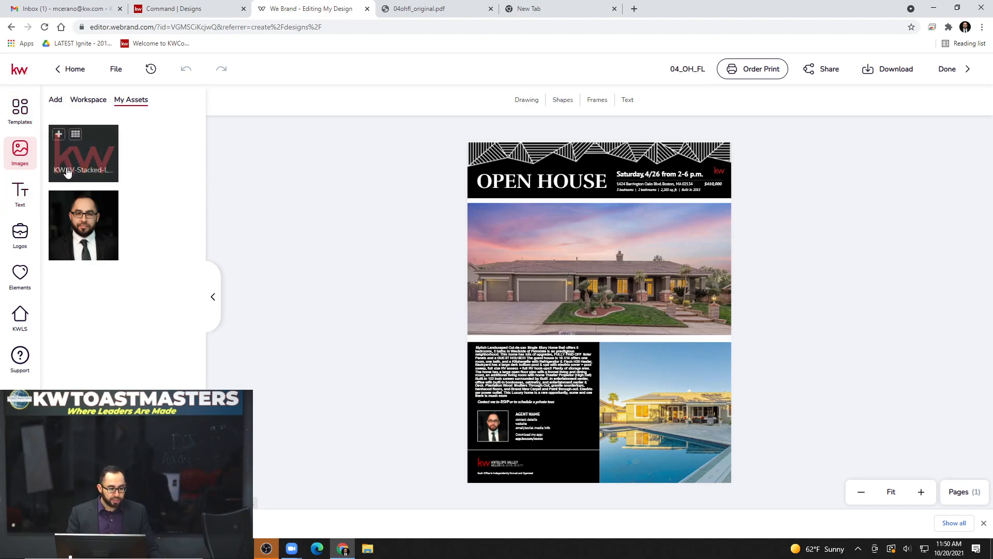
mouse_move(101, 223)
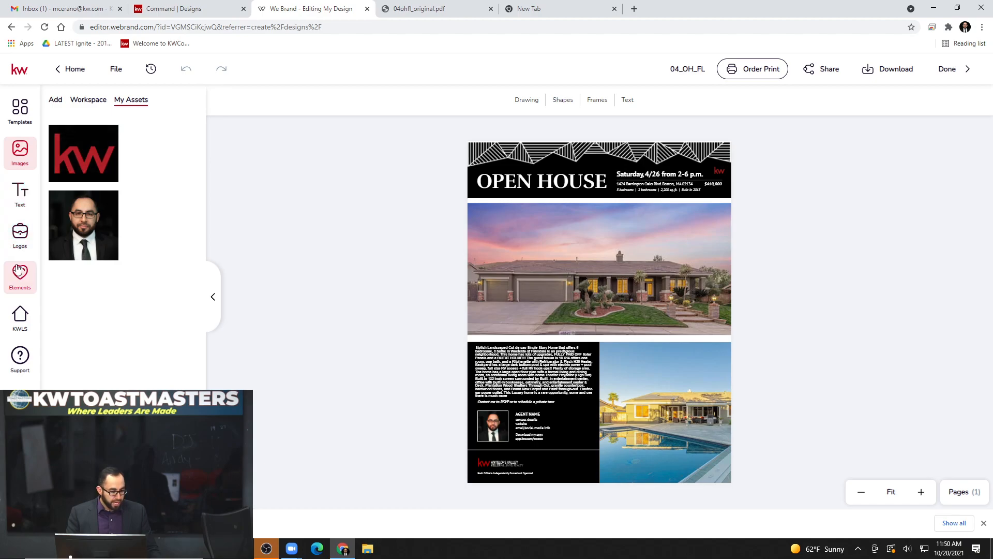
left_click(23, 241)
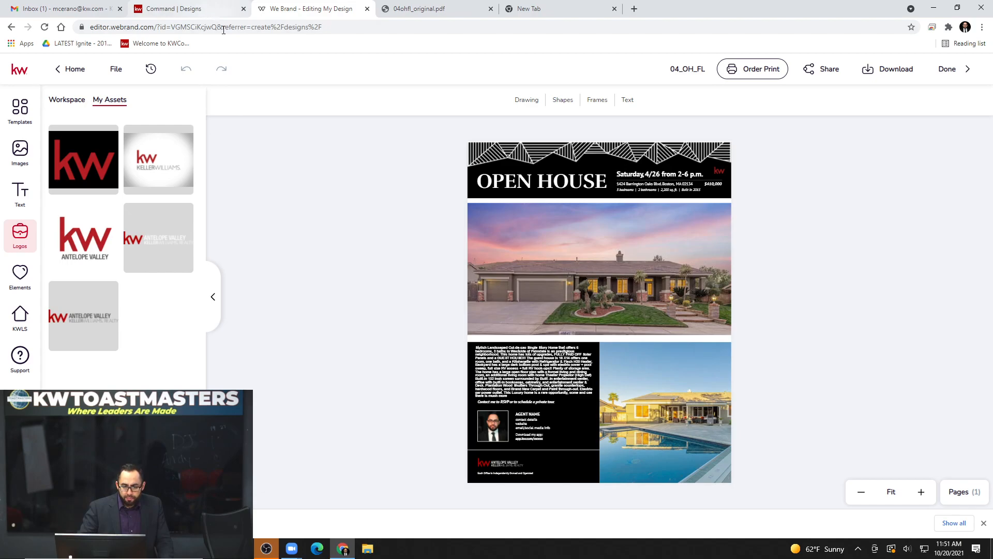
- Leave the flyer editor and review the saved designs and the Social - Square Open House templates
left_click(76, 70)
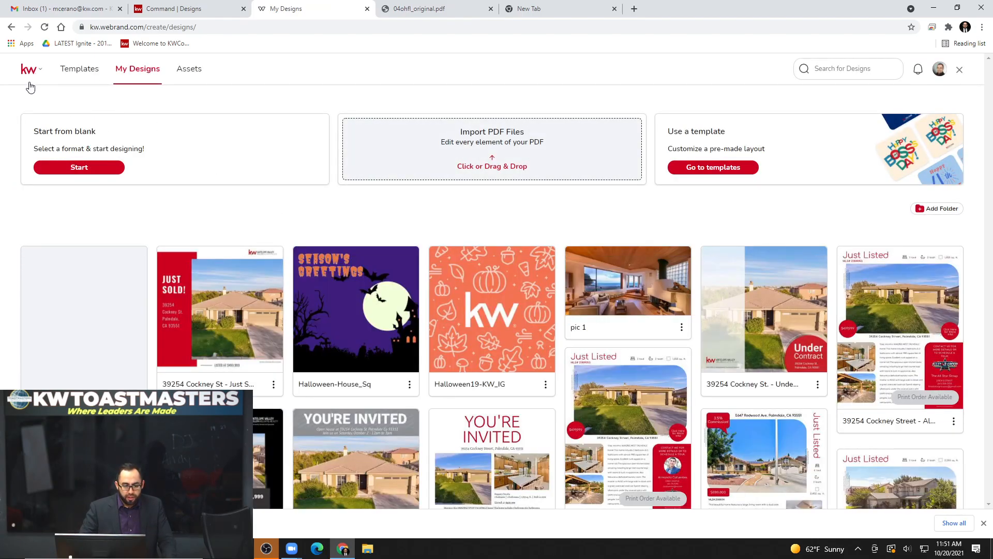
left_click(80, 72)
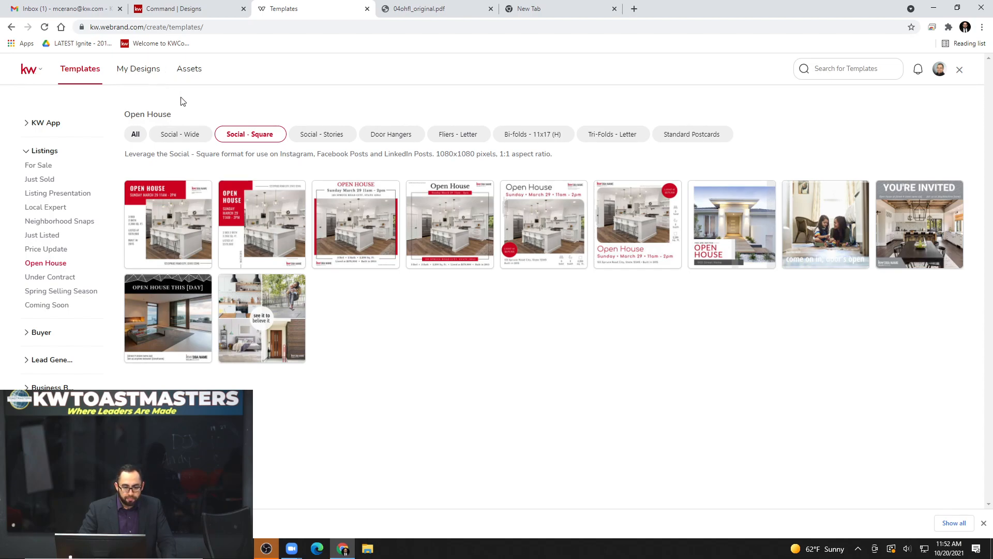
left_click(148, 73)
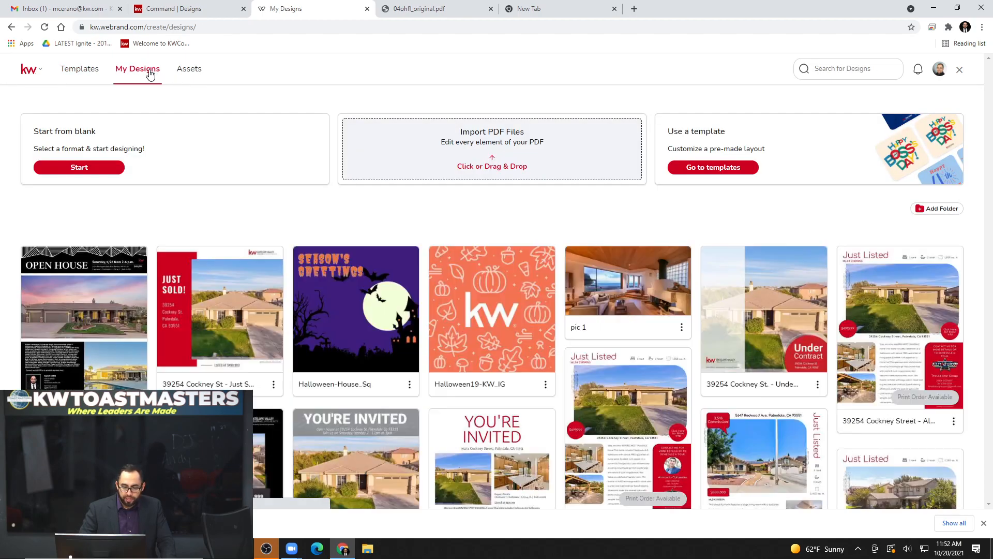
left_click(85, 76)
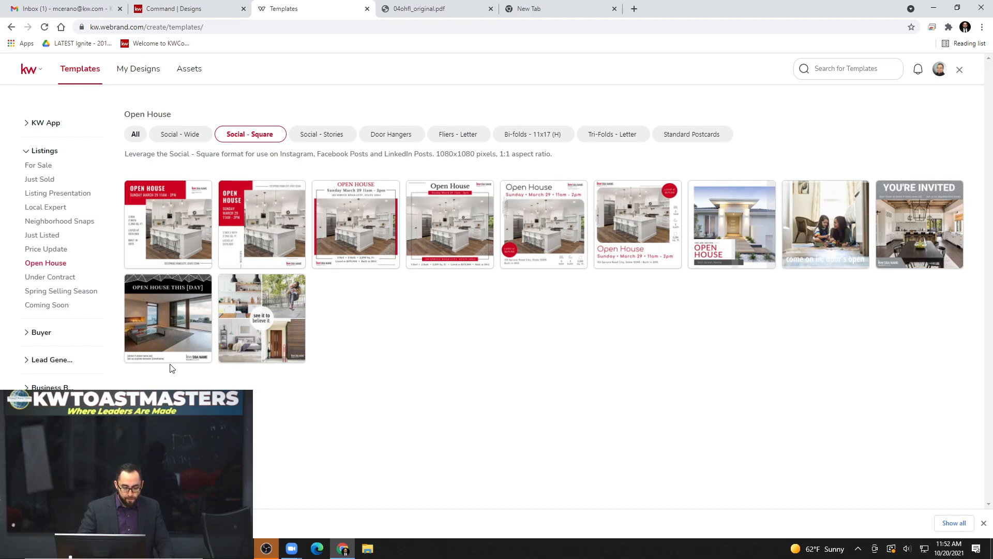
left_click(213, 28)
left_click(219, 28)
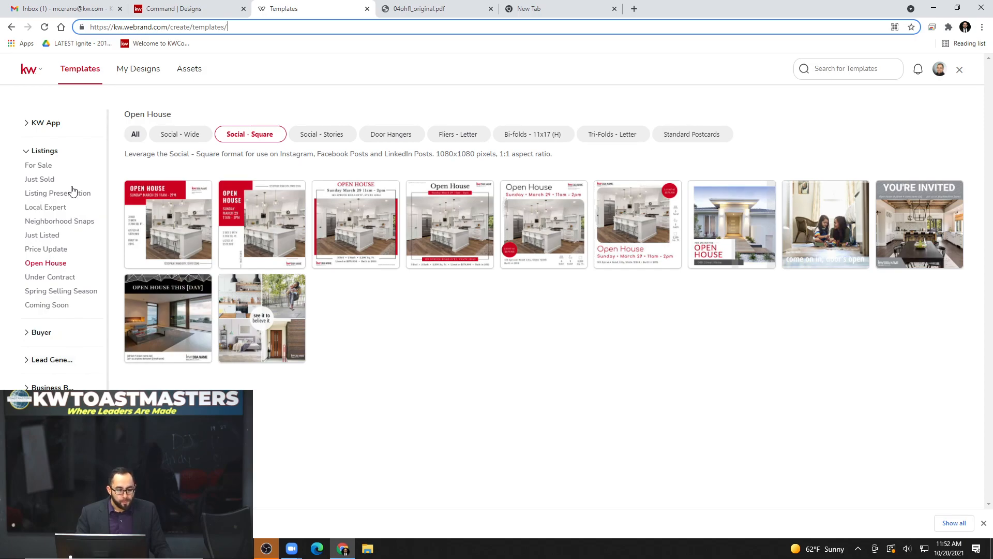
- Switch to the Command page, close the listing chooser, and load the dashboard at agent.kw.com
left_click(180, 9)
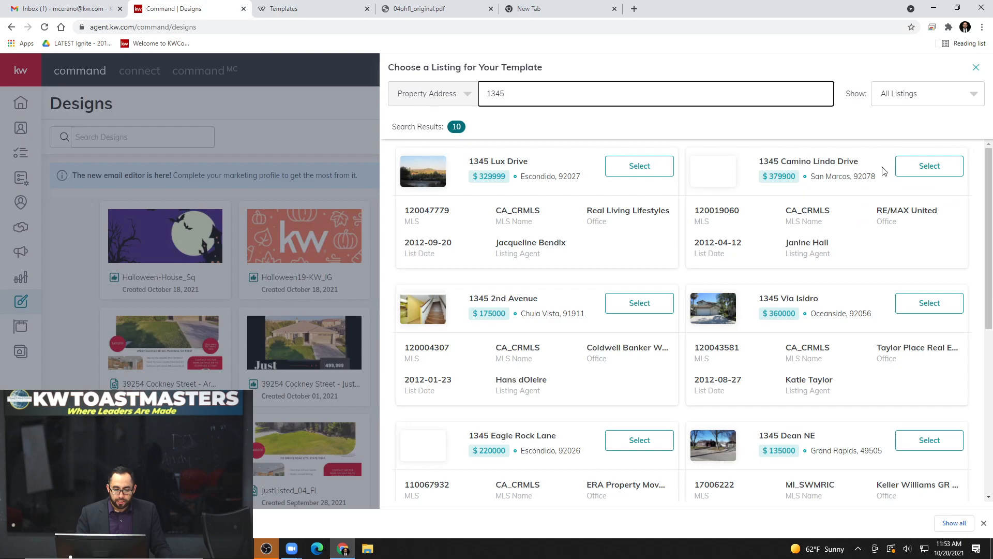
left_click(976, 70)
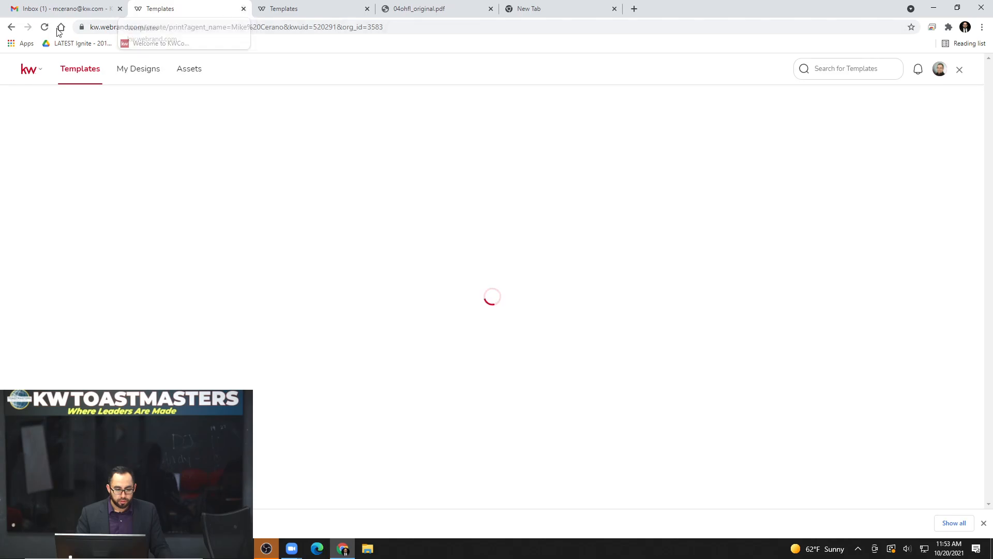
left_click(185, 28)
type("agen")
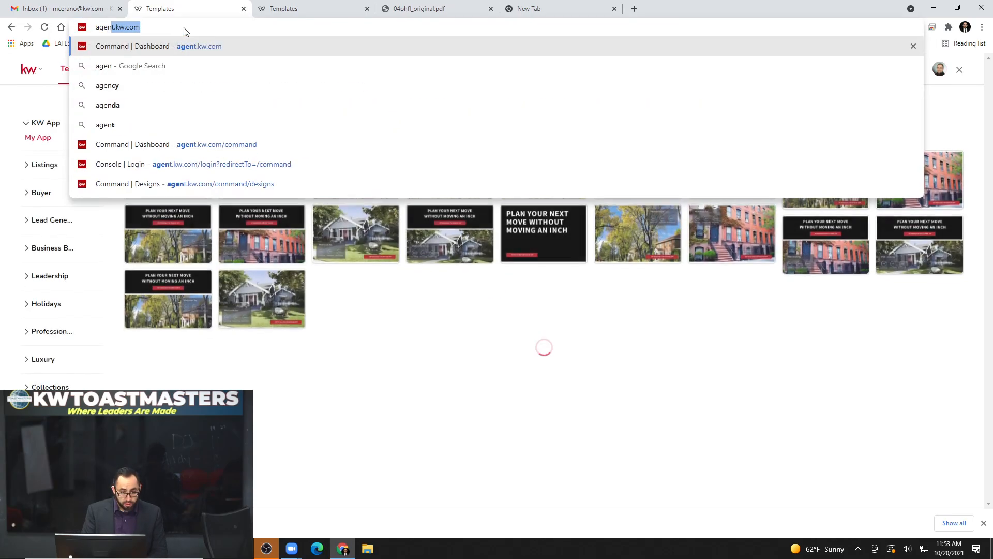
key("Return")
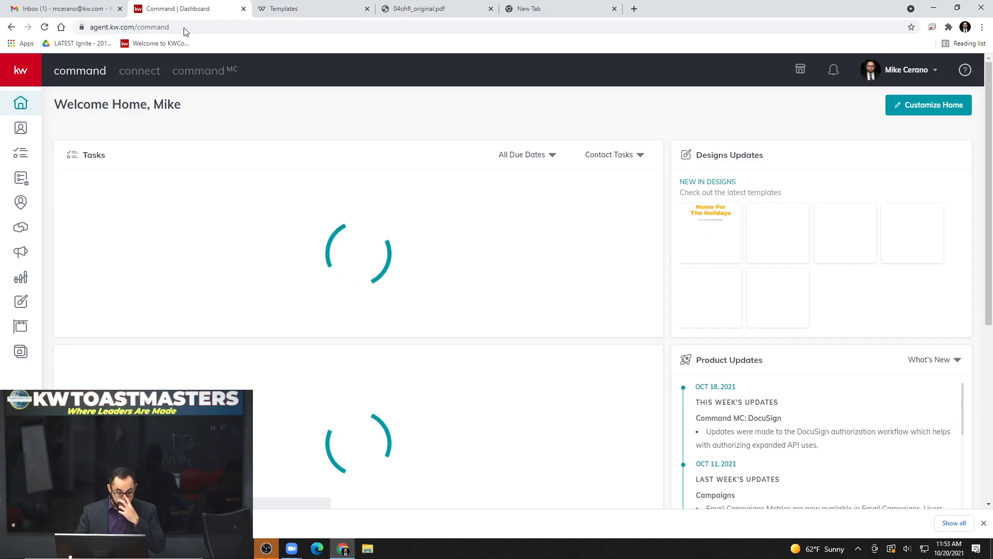
- Open the saved designs and create a new Social design without importing photos and text from a listing
left_click(24, 312)
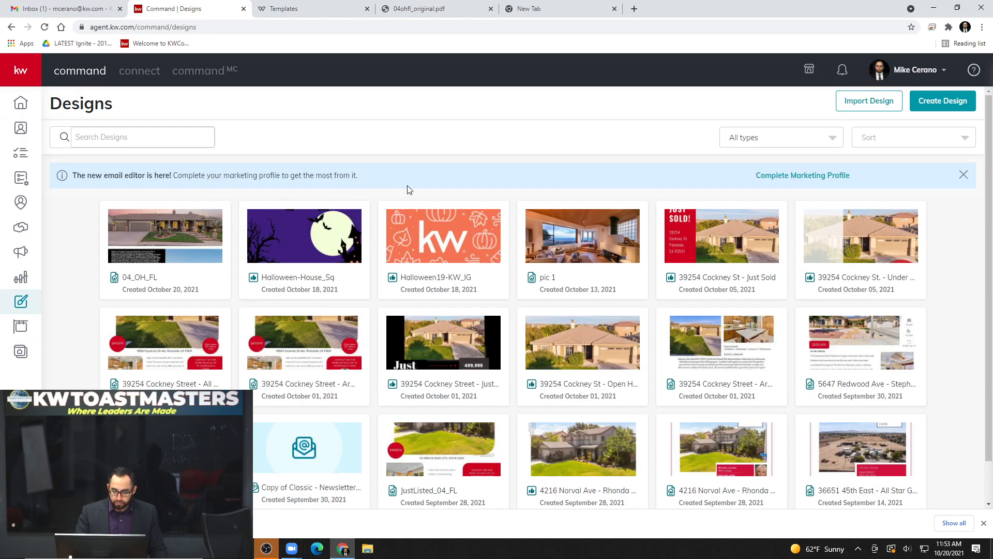
left_click(940, 96)
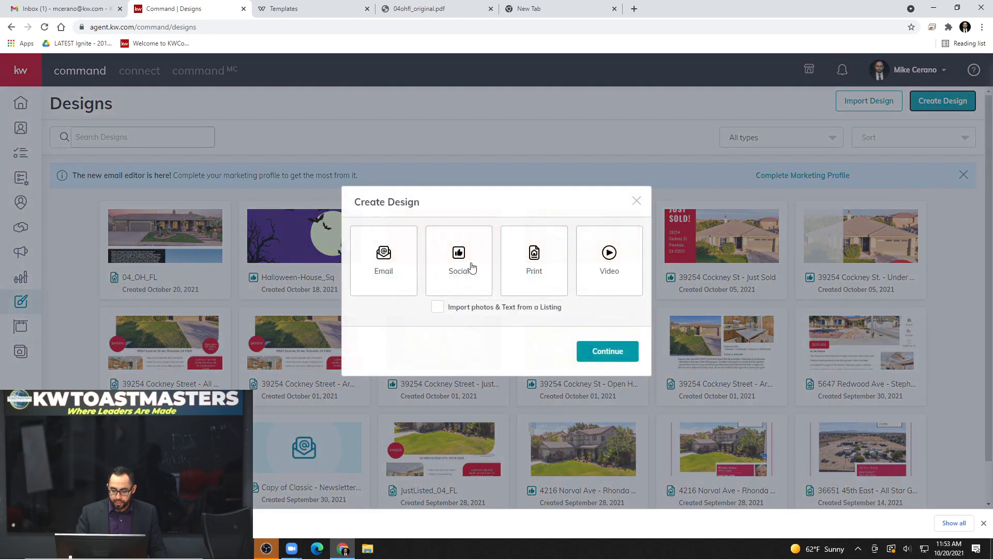
left_click(464, 282)
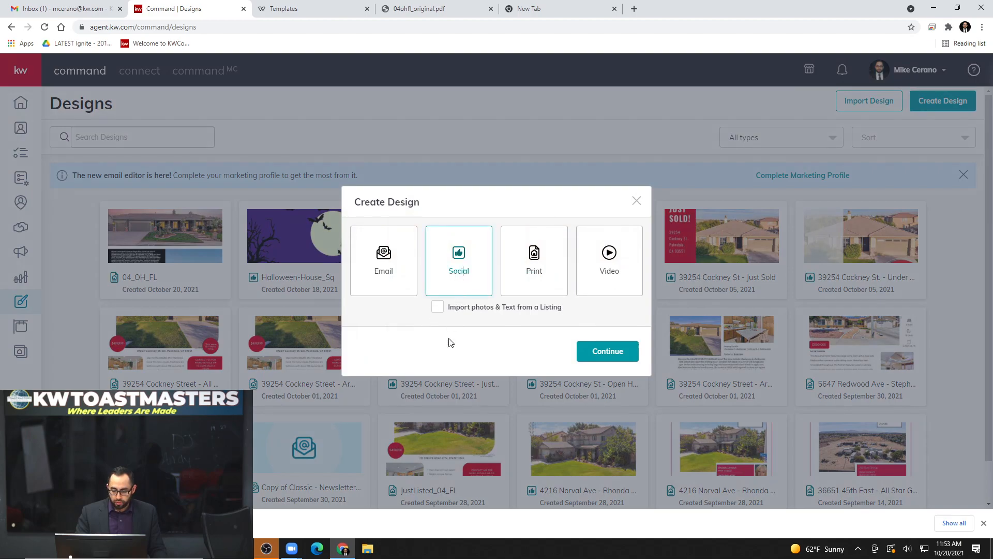
left_click(608, 351)
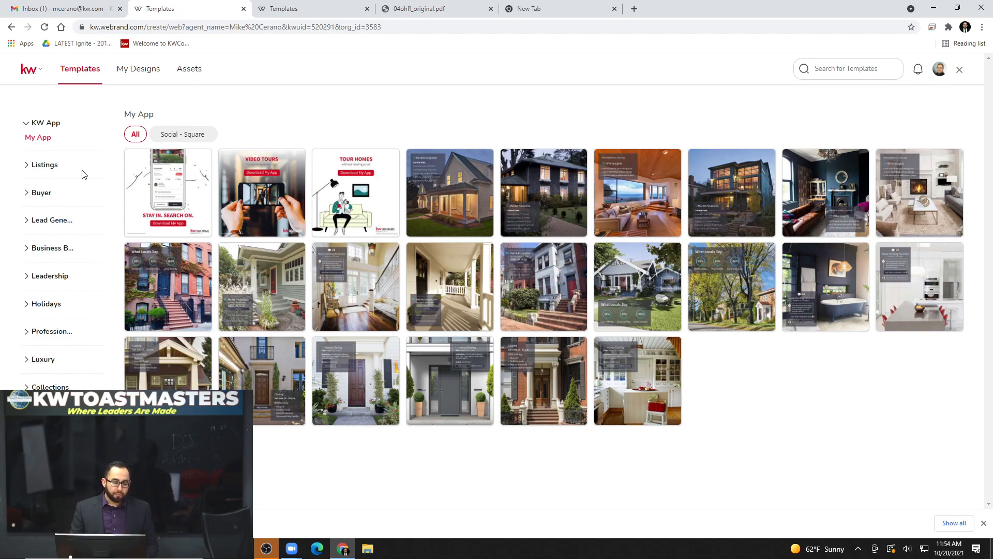
- Check the saved designs and view the Price Update templates under Listings
mouse_move(538, 299)
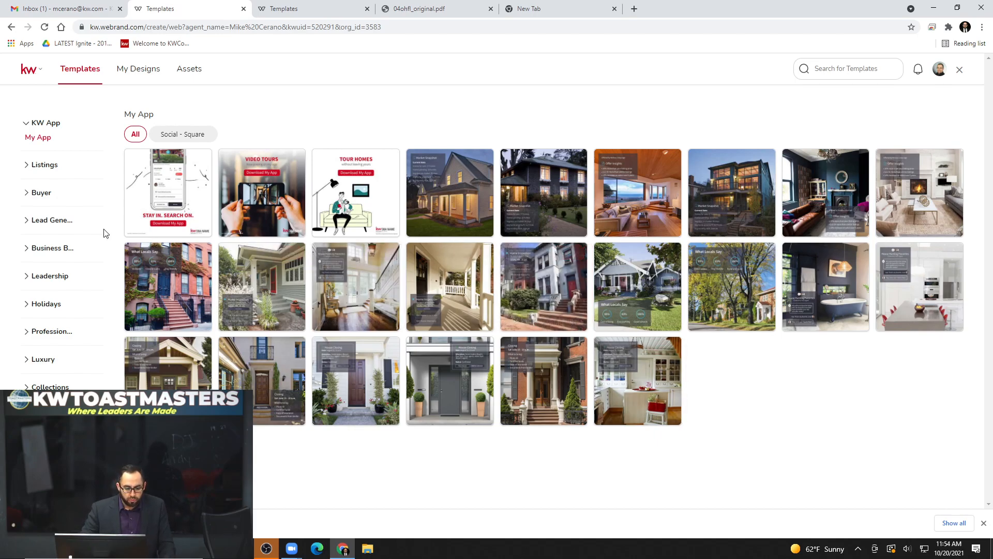
left_click(135, 75)
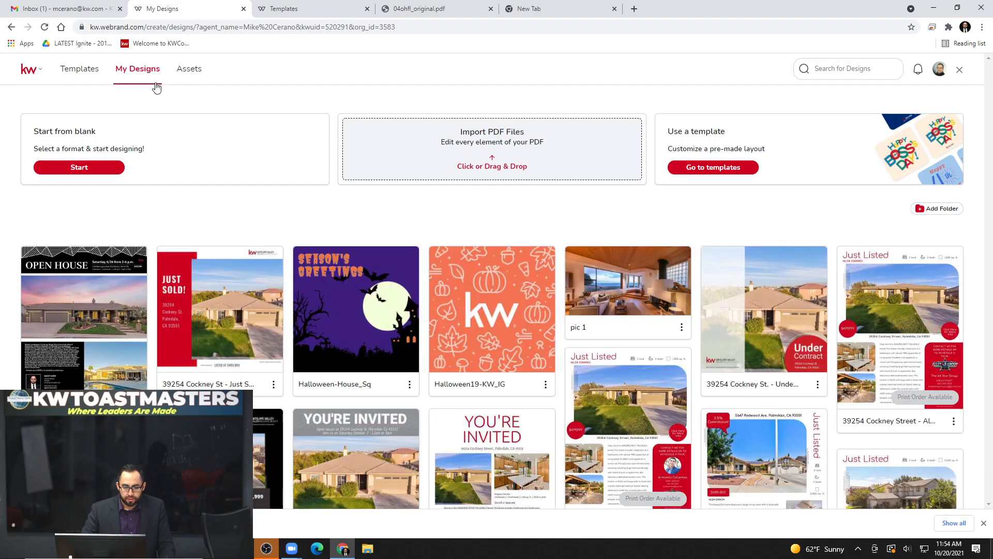
left_click(82, 68)
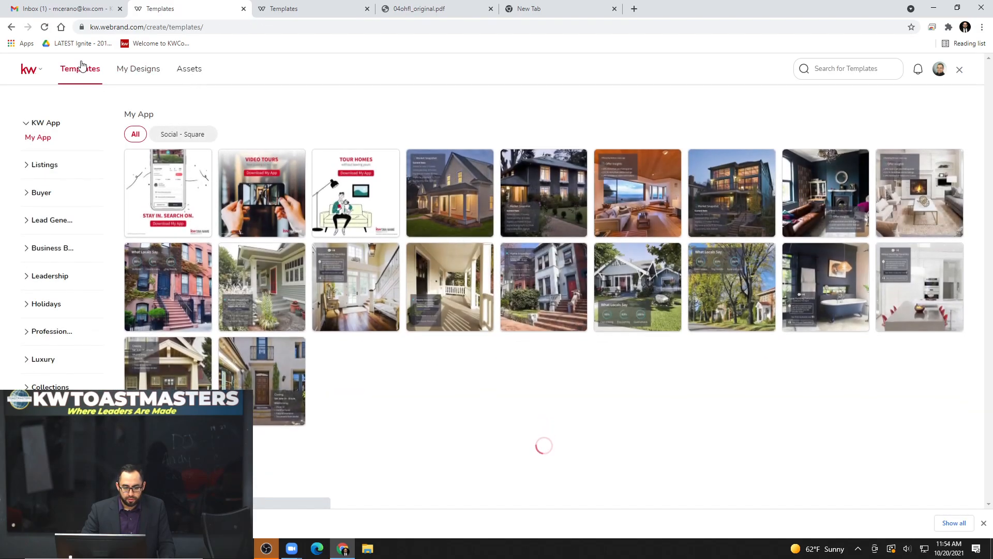
left_click(41, 165)
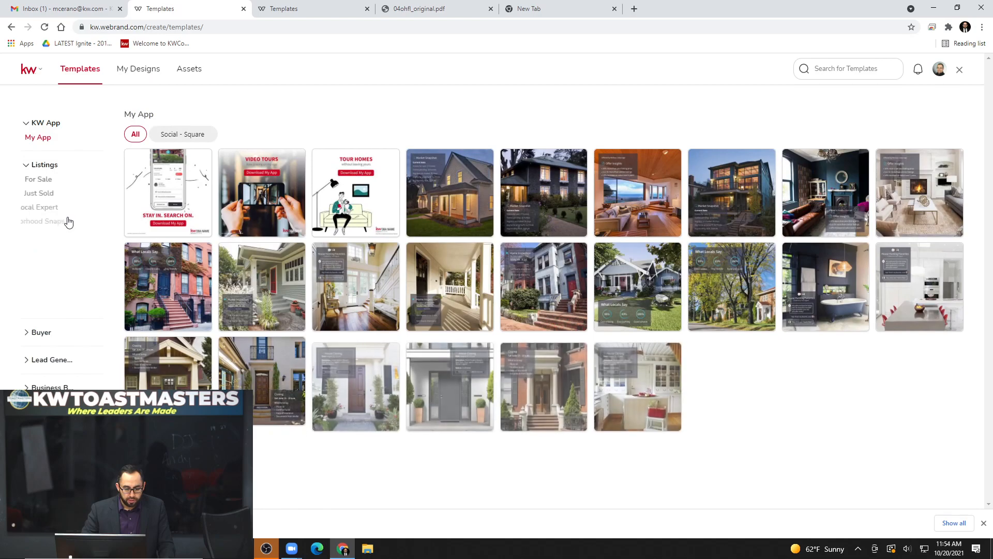
left_click(51, 250)
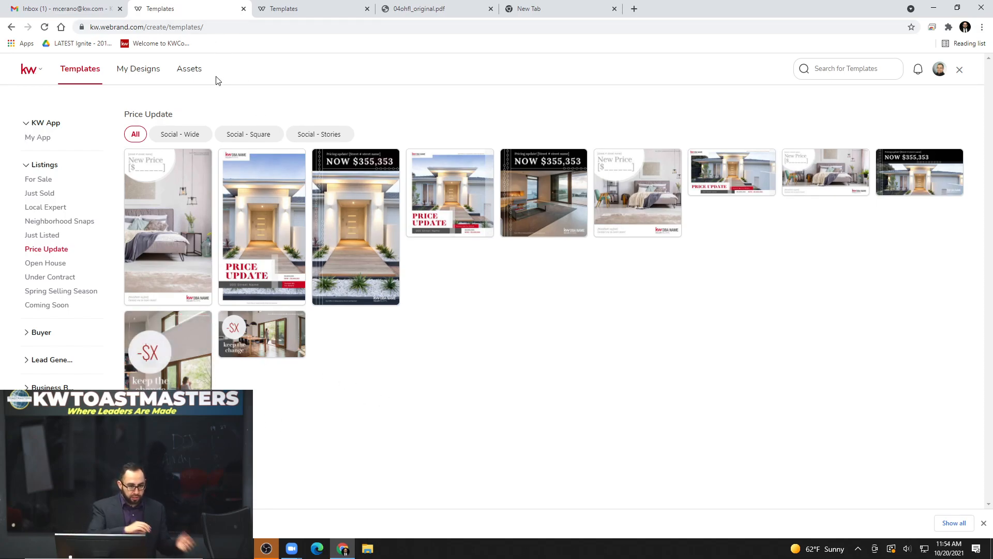
- Leave the template gallery and load the Command dashboard at agent.kw.com
left_click(40, 78)
left_click(167, 27)
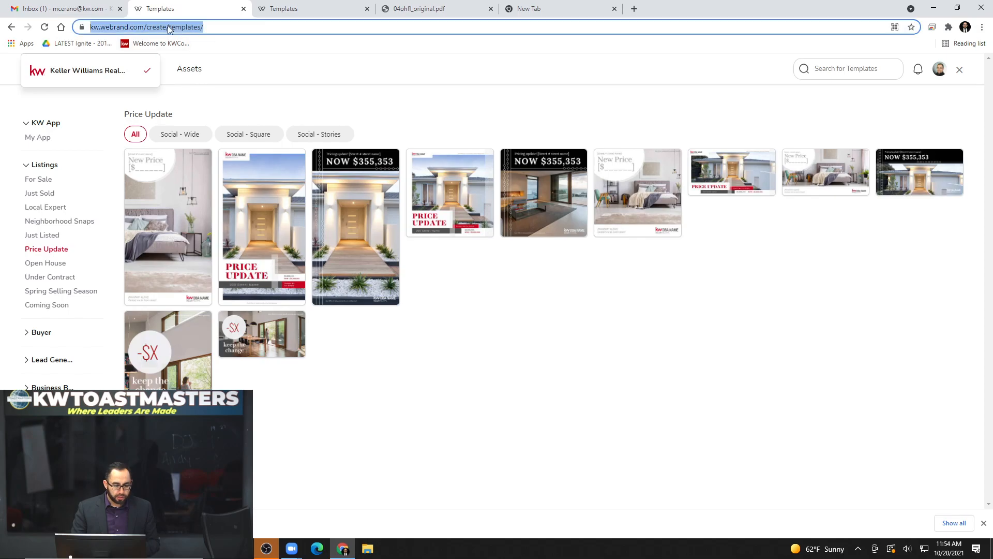
type("agen")
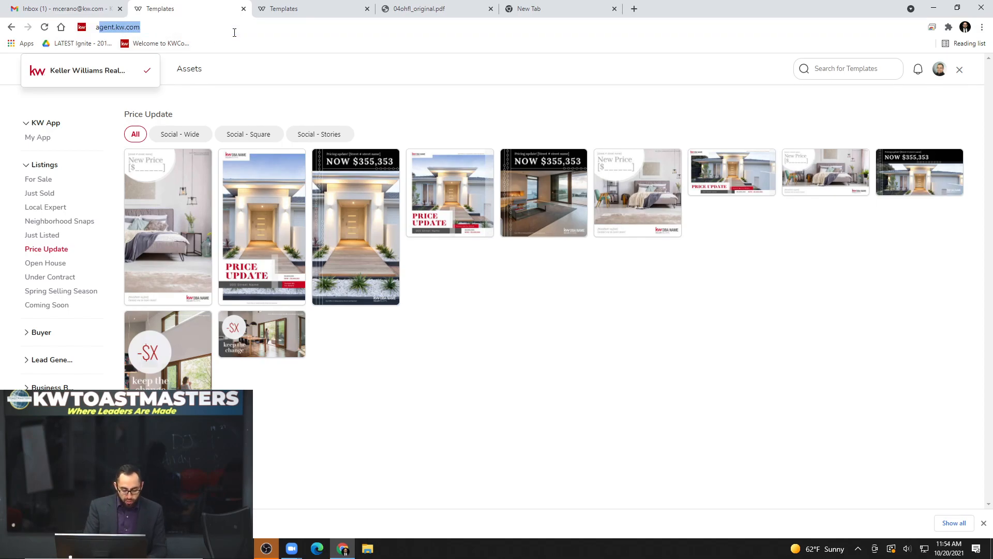
type("t")
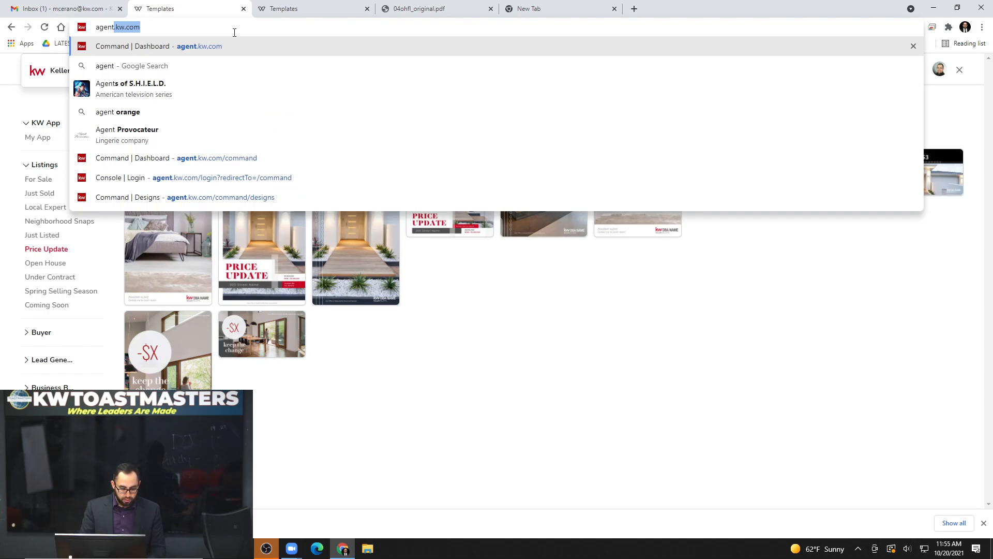
key("Return")
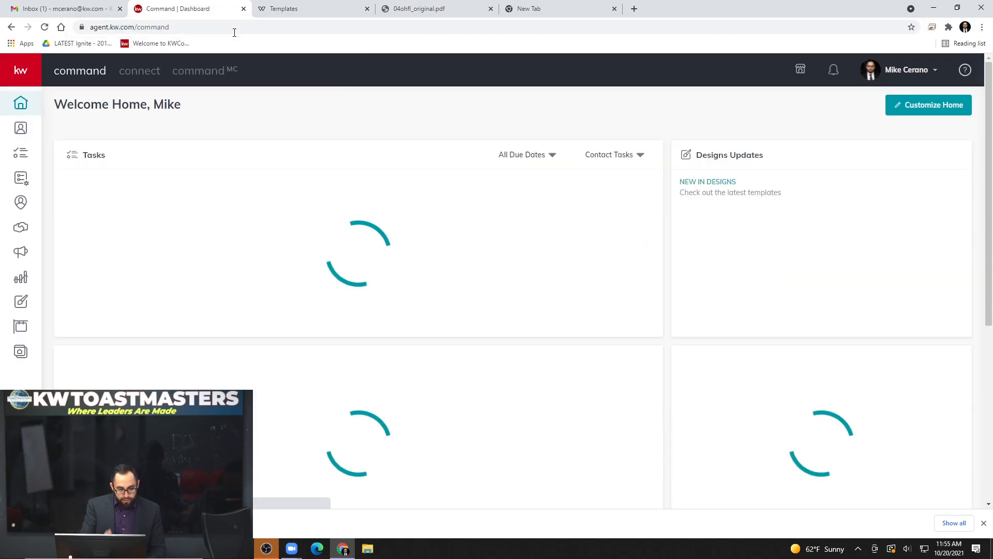
left_click(233, 29)
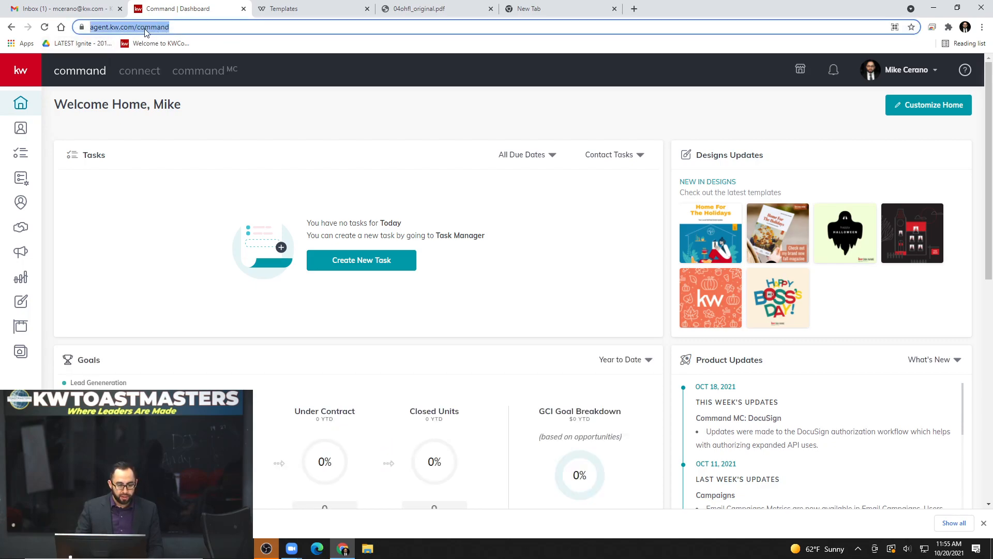
- Open Designs, view the design type choices for a new design, close them, and look over the saved designs
left_click(27, 305)
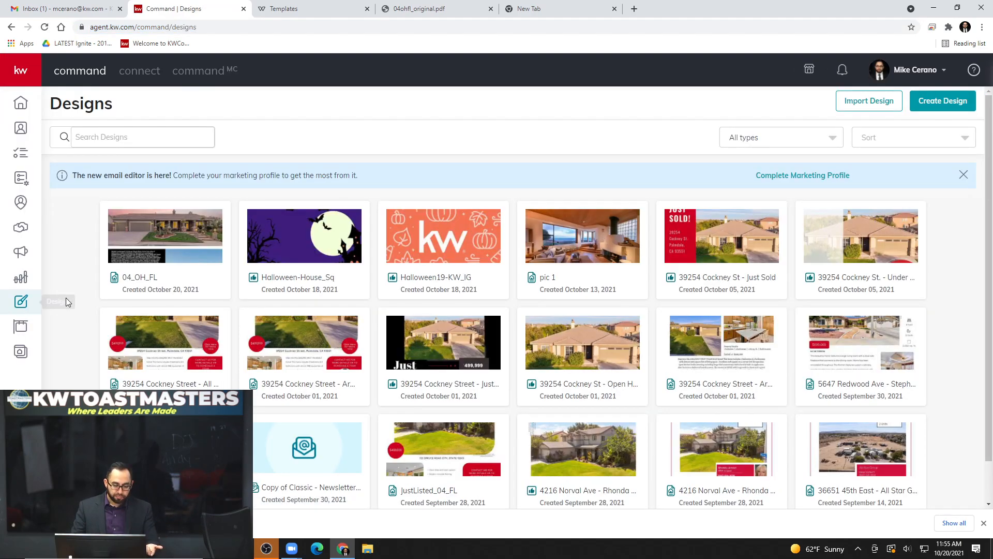
left_click(964, 104)
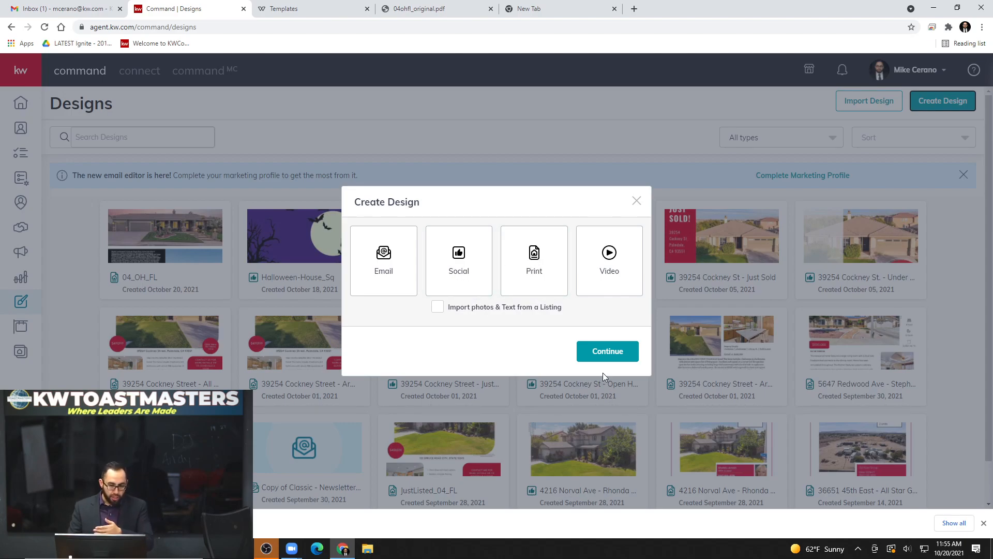
left_click(637, 201)
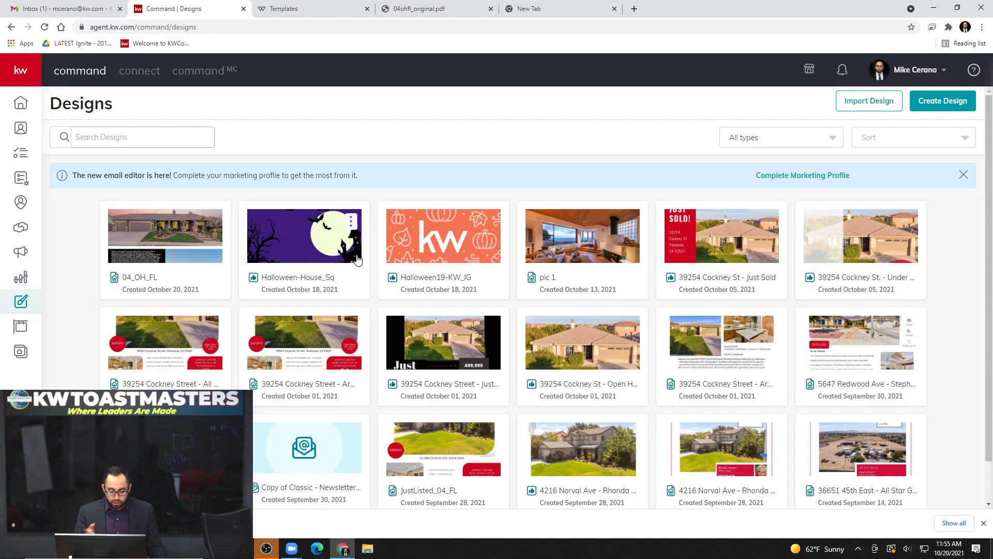
scroll(357, 261, "down", 1)
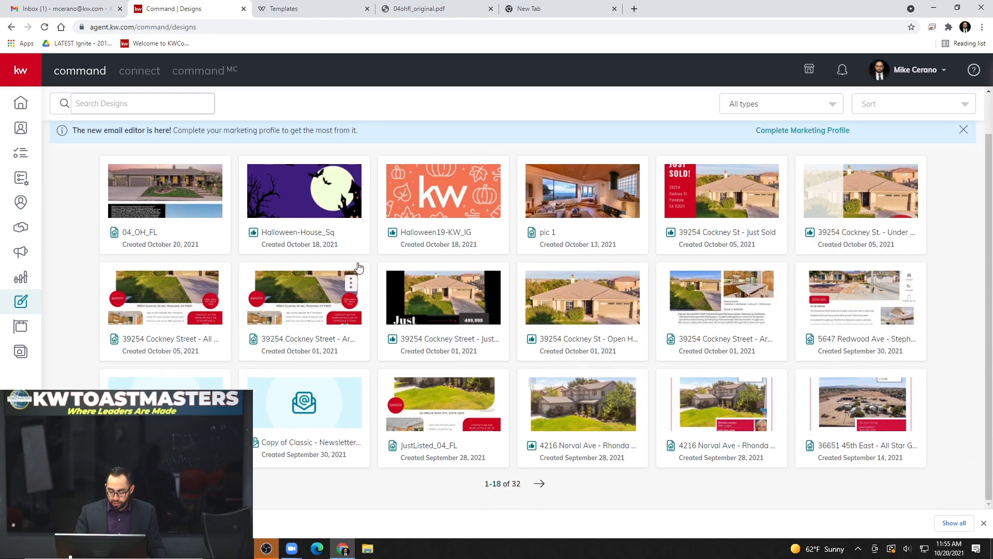
scroll(358, 266, "up", 1)
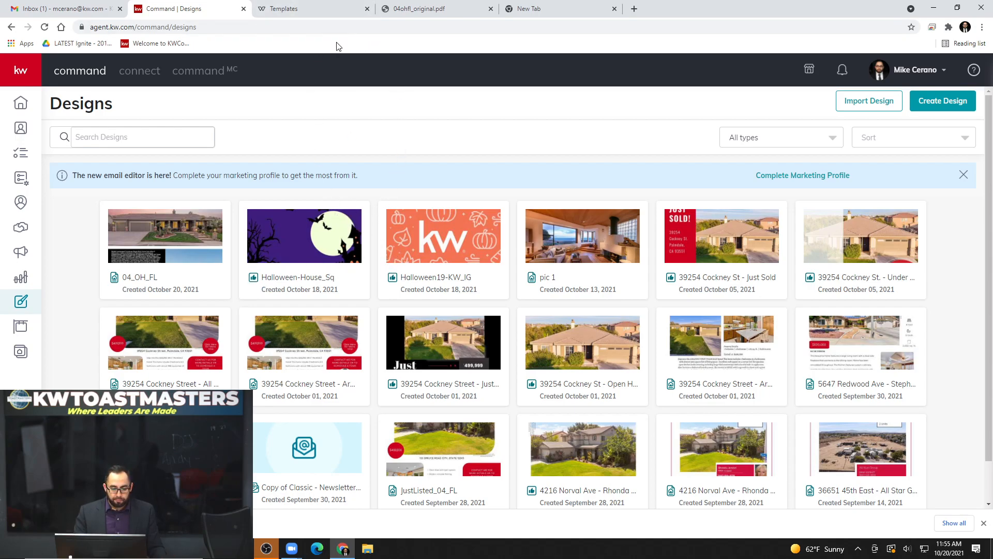
- Return to the Social - Square Open House templates and close the browser's downloads bar
left_click(338, 8)
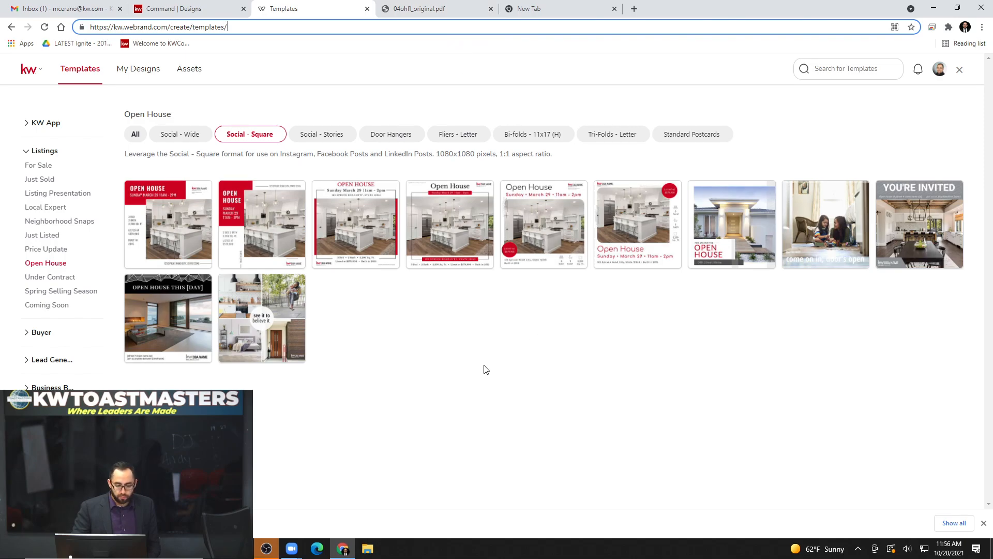
scroll(62, 249, "down", 1)
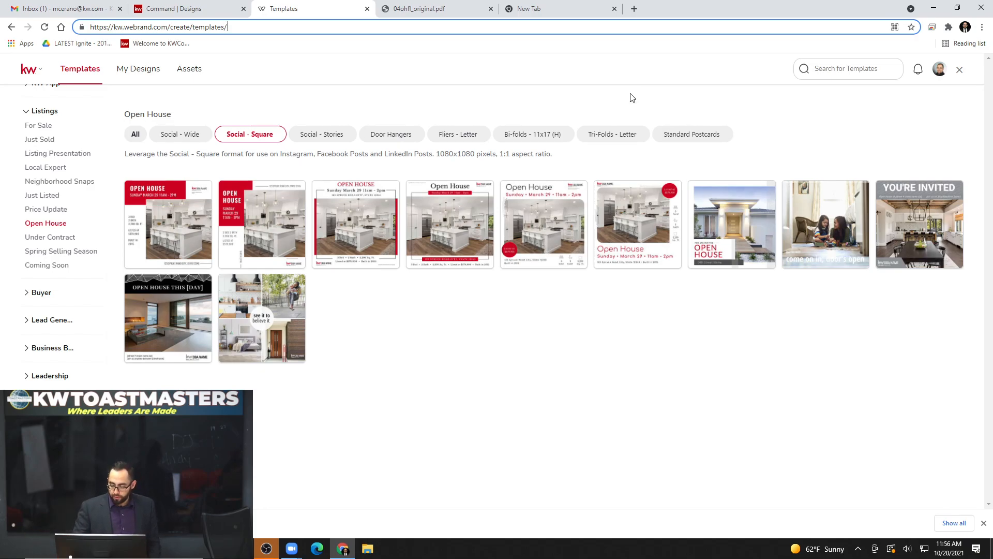
left_click(984, 523)
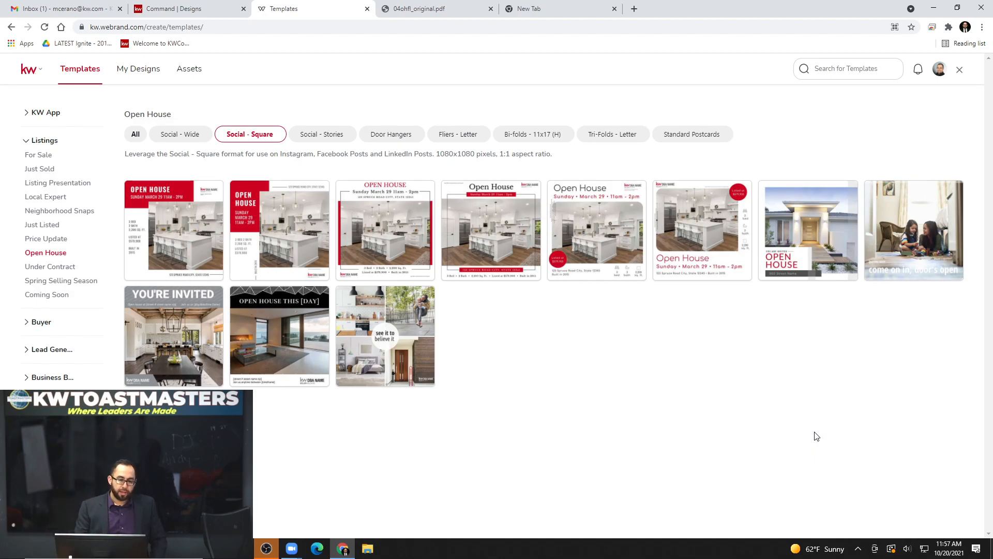
- Open YouTube in the blank browser tab and search for "kw your way"
left_click(578, 8)
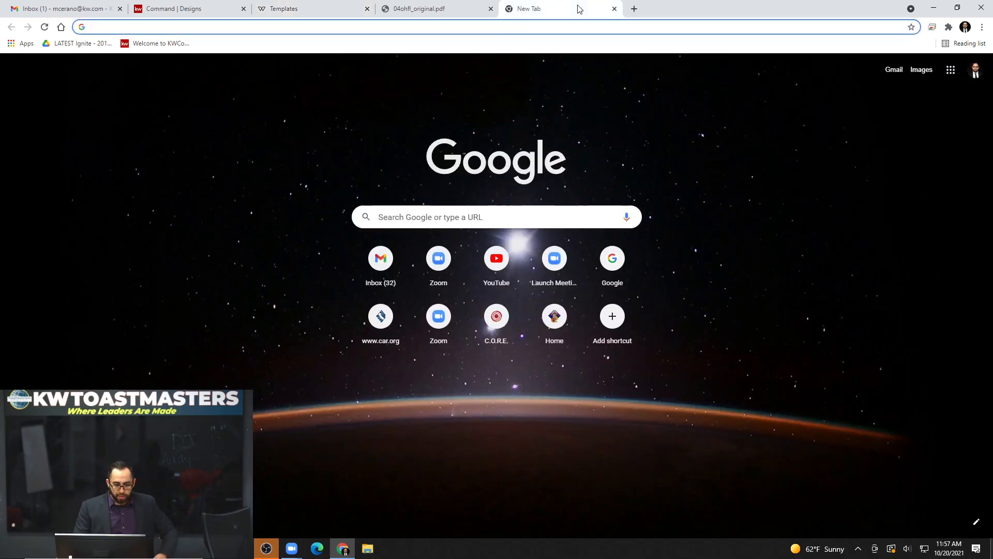
type("youtube")
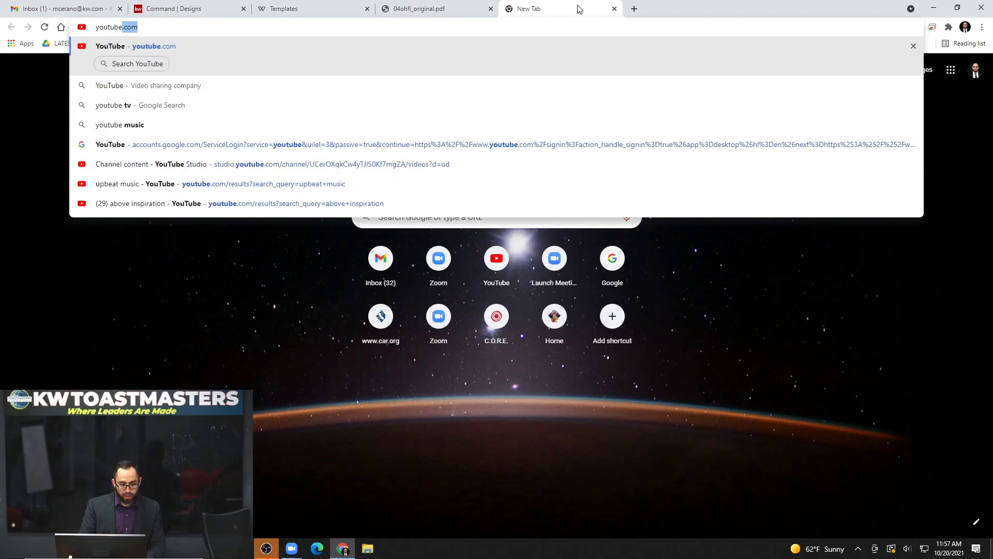
key("Return")
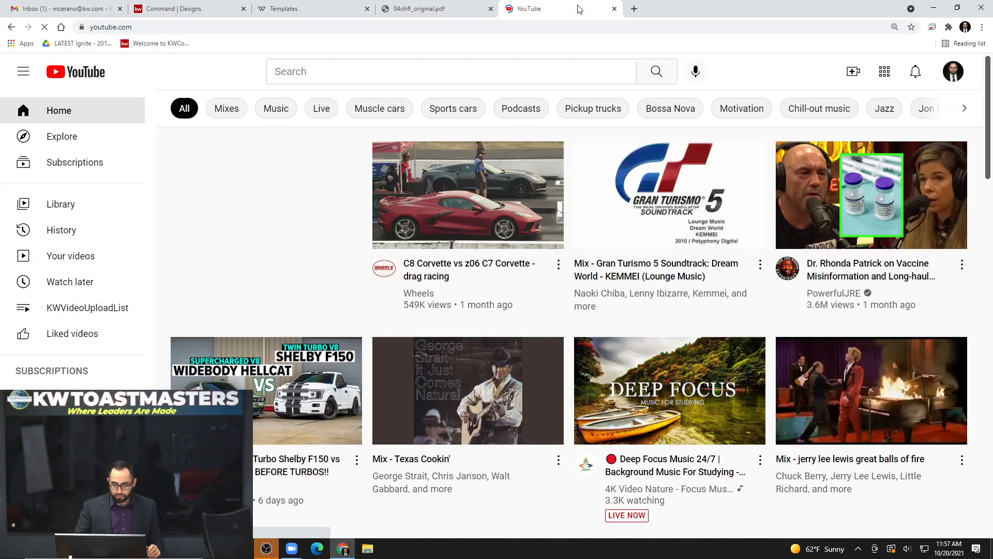
left_click(523, 72)
type("k")
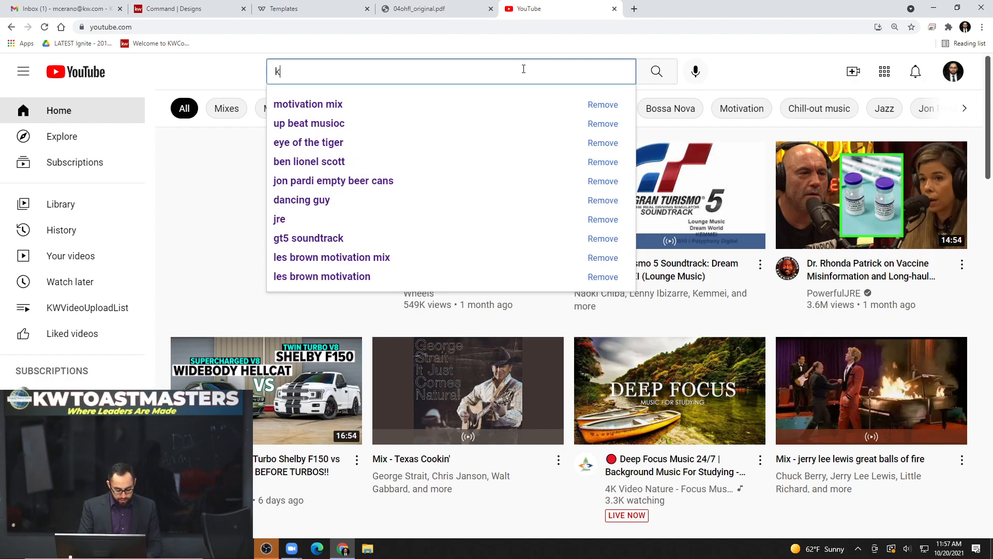
type("w your way")
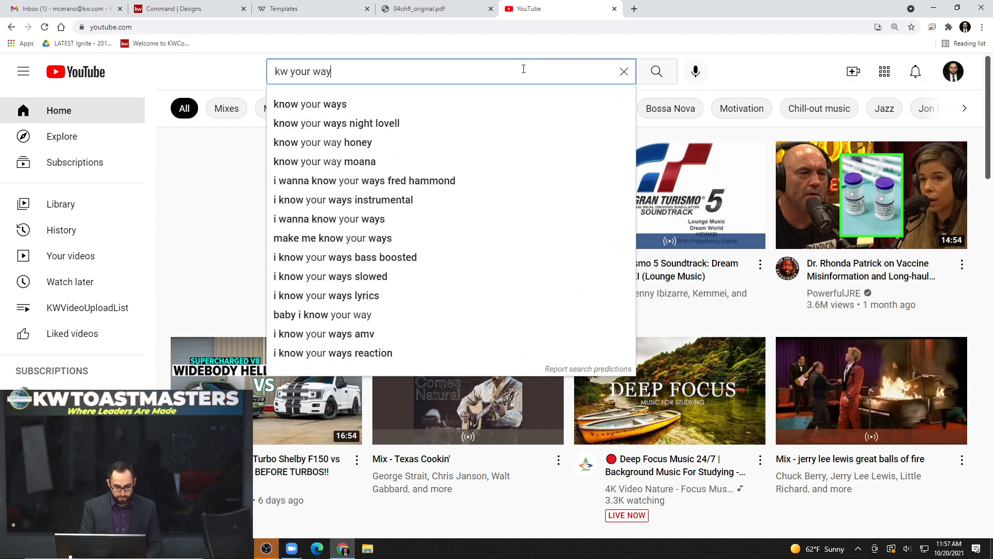
key("Return")
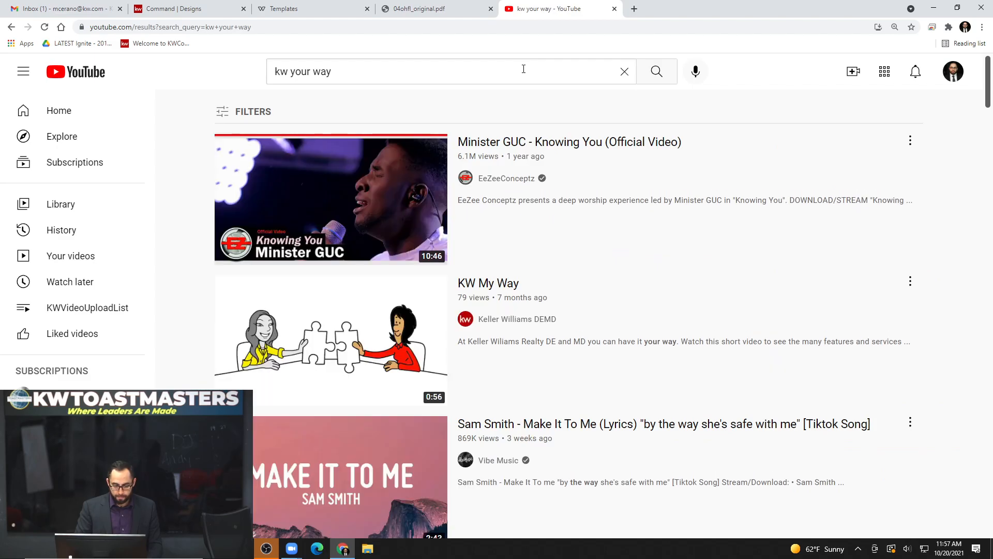
- Look through the "kw your way" search results for the KW Your Way channel or its videos
scroll(572, 200, "down", 10)
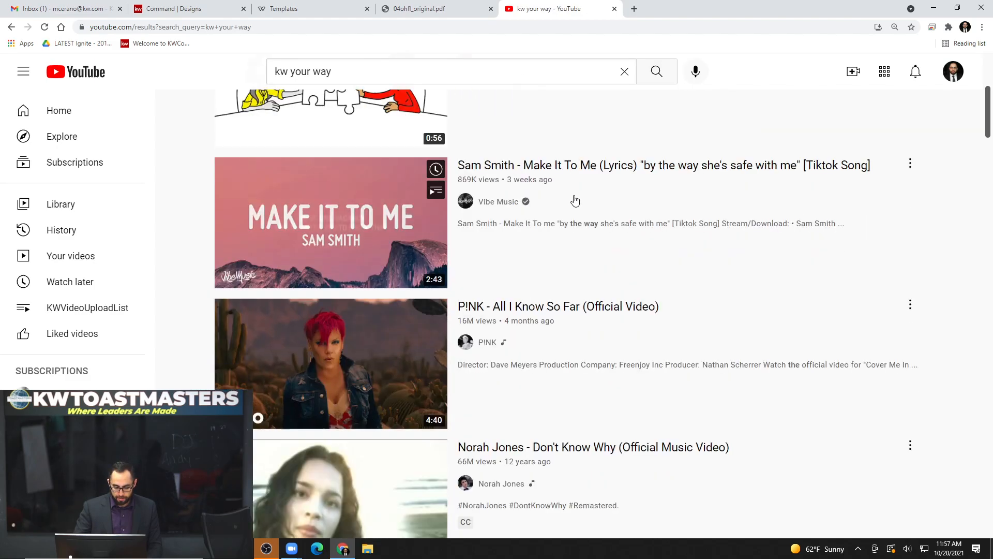
scroll(573, 201, "up", 10)
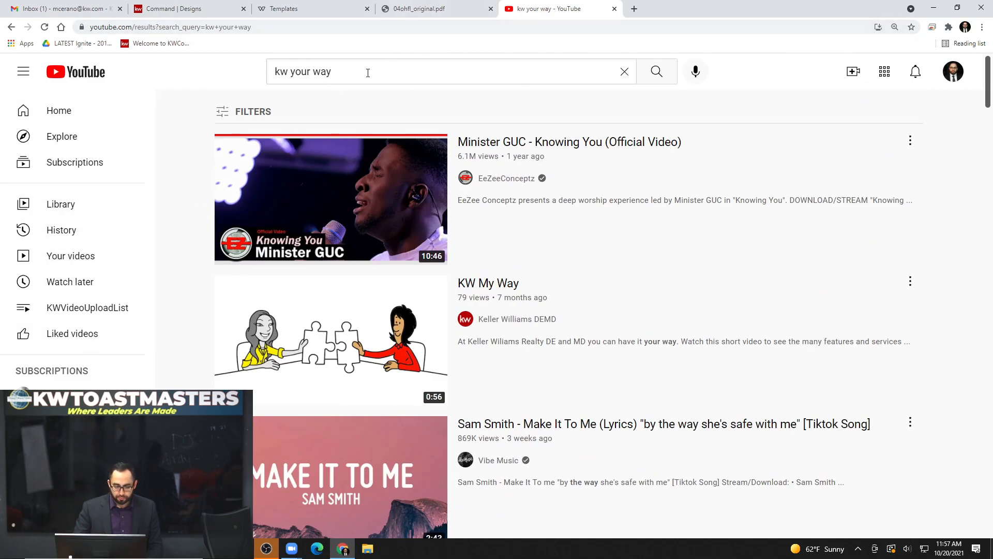
left_click(384, 72)
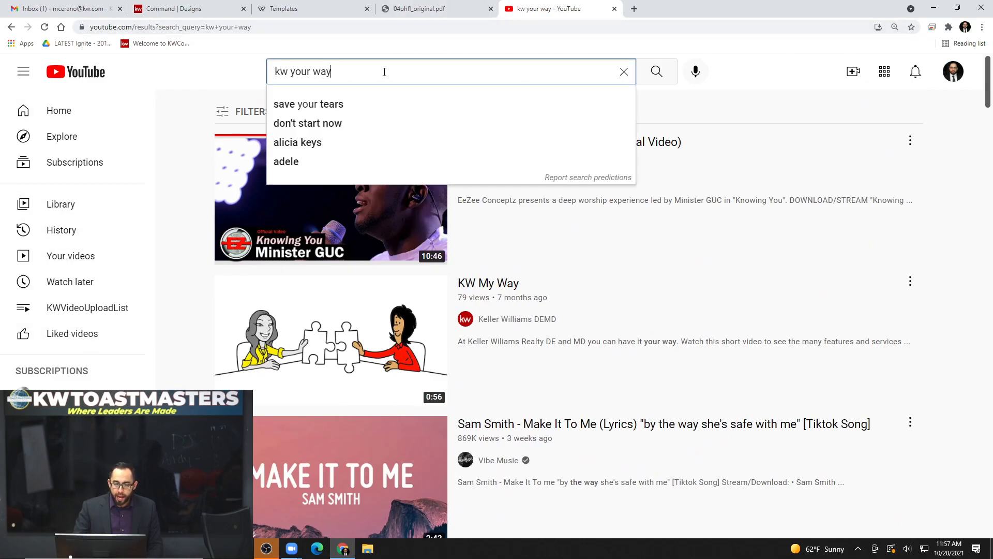
left_click(187, 80)
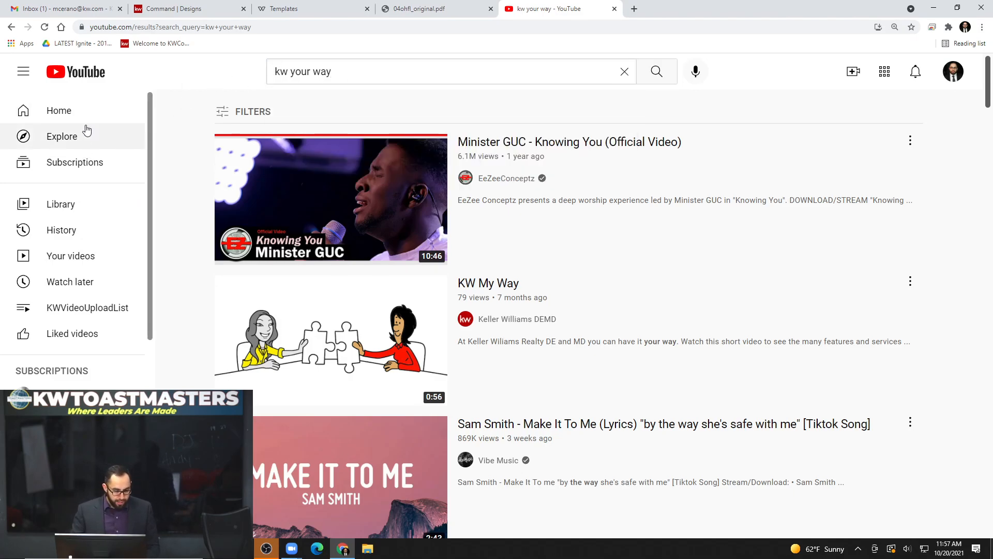
scroll(604, 231, "down", 15)
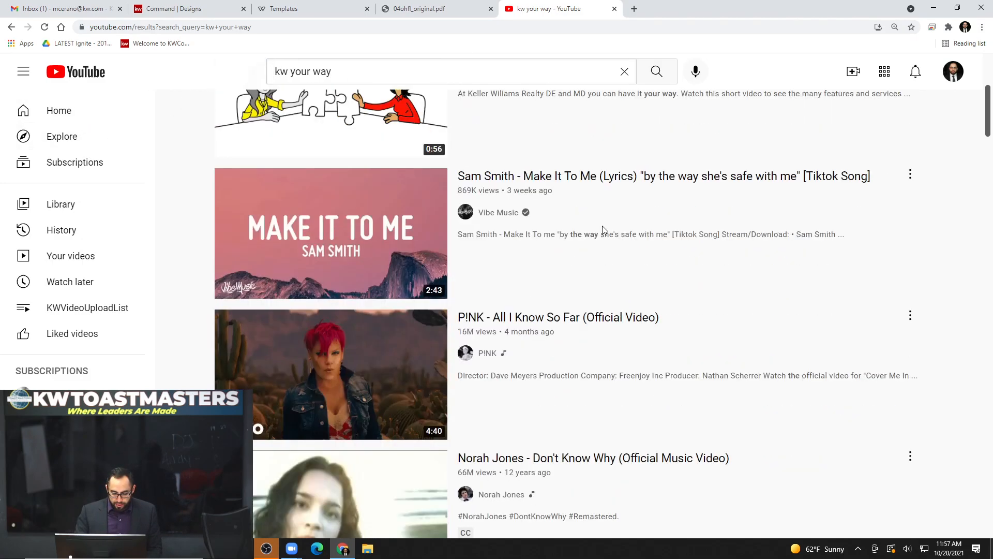
scroll(604, 230, "down", 20)
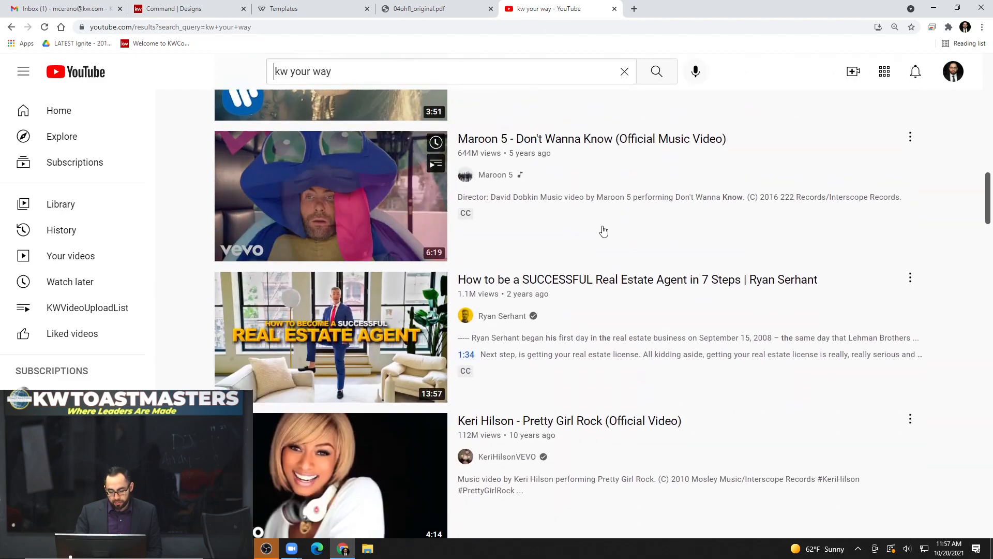
scroll(604, 230, "down", 20)
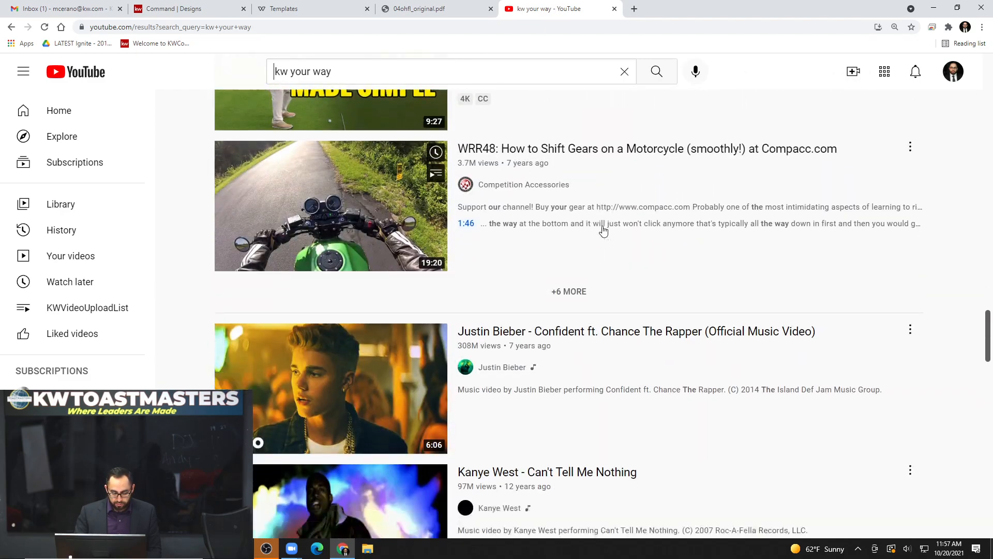
scroll(604, 230, "up", 20)
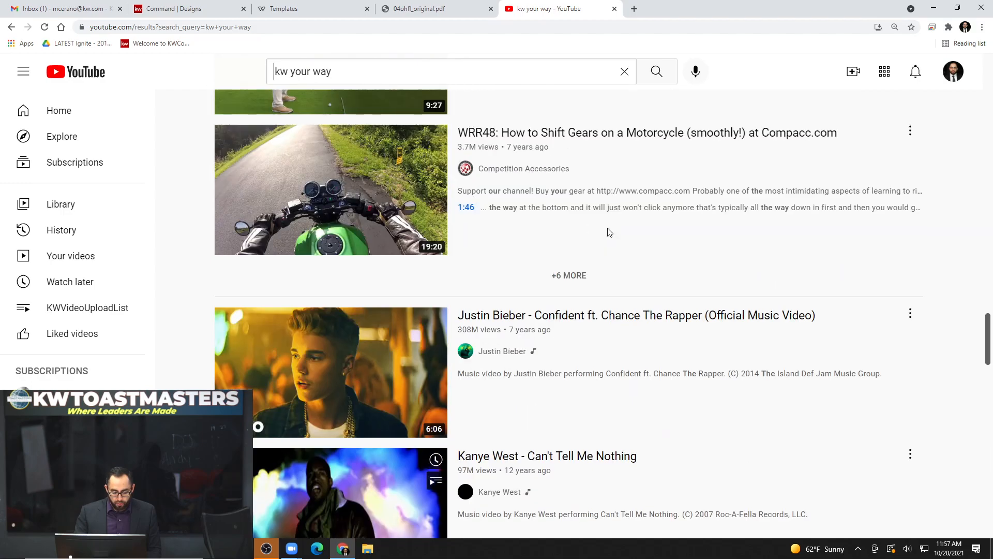
scroll(593, 243, "up", 5)
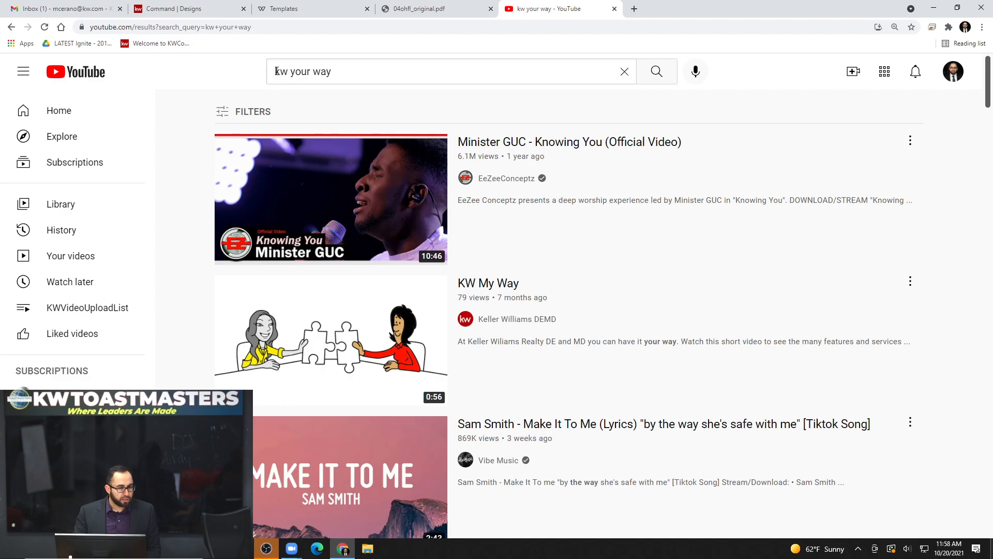
- Filter the "kw your way" search results by type Channel and open the KW Your Way channel
left_click(238, 113)
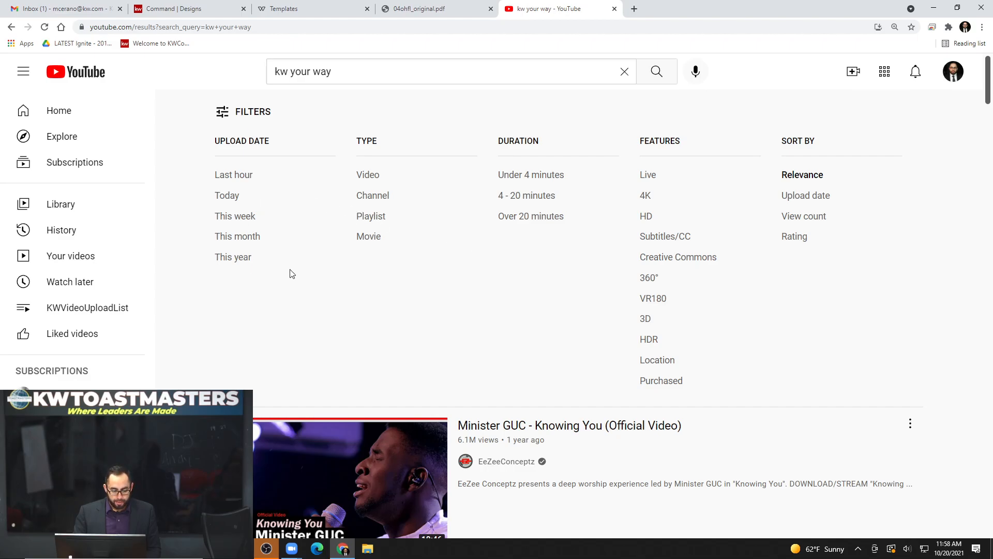
left_click(373, 197)
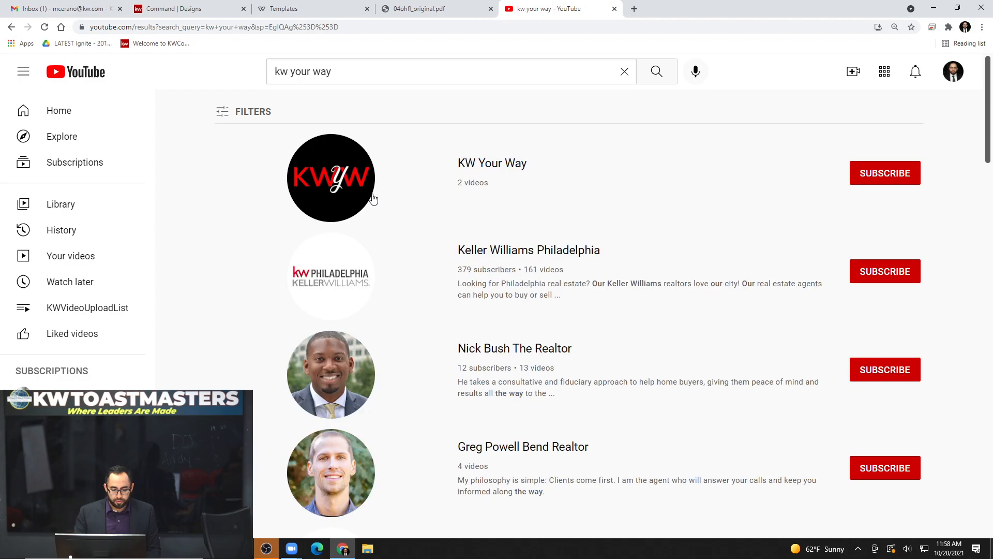
left_click(354, 73)
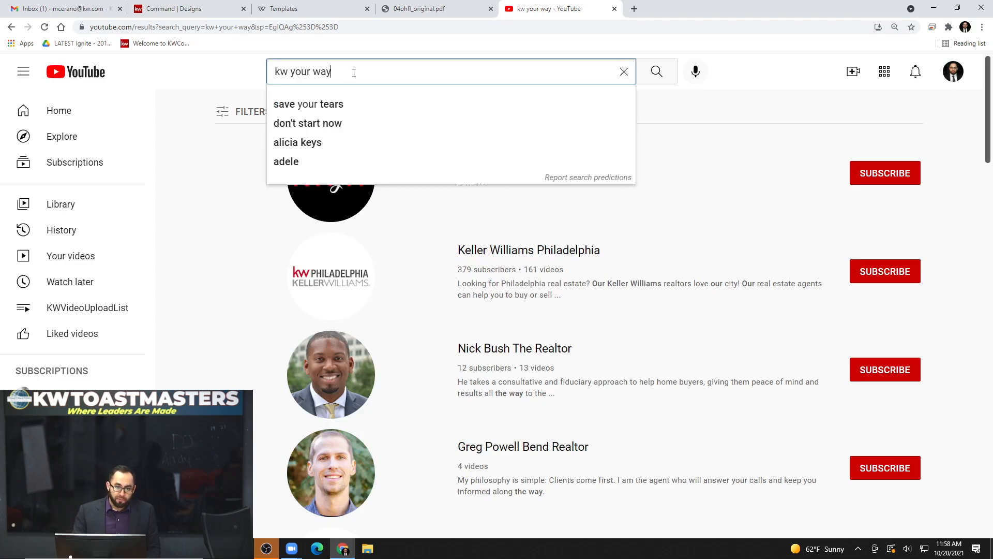
left_click(247, 114)
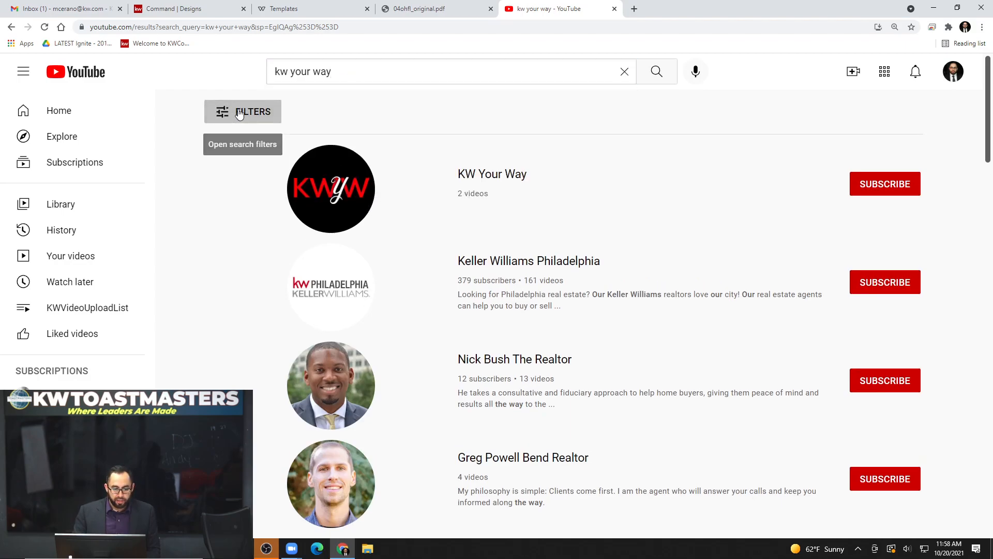
scroll(380, 205, "down", 3)
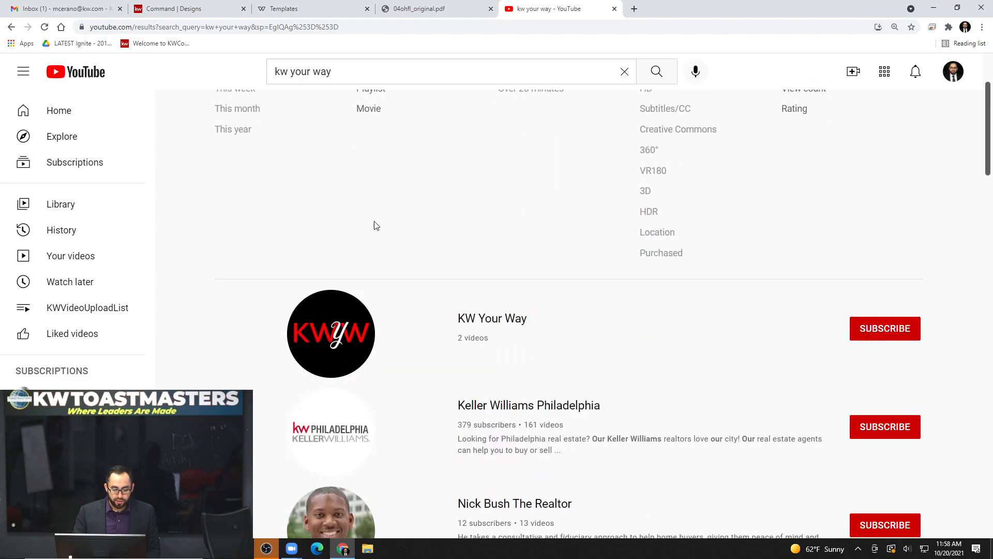
left_click(329, 281)
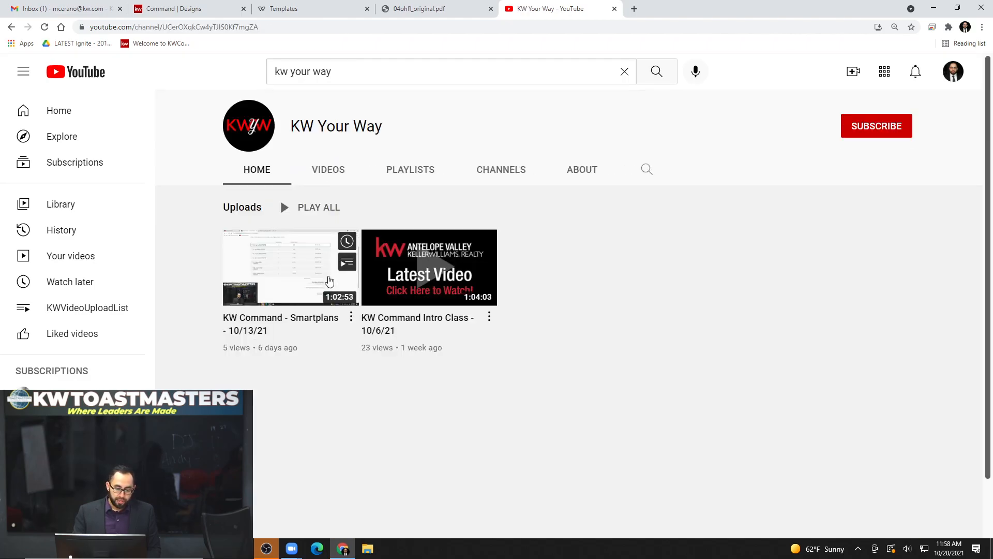